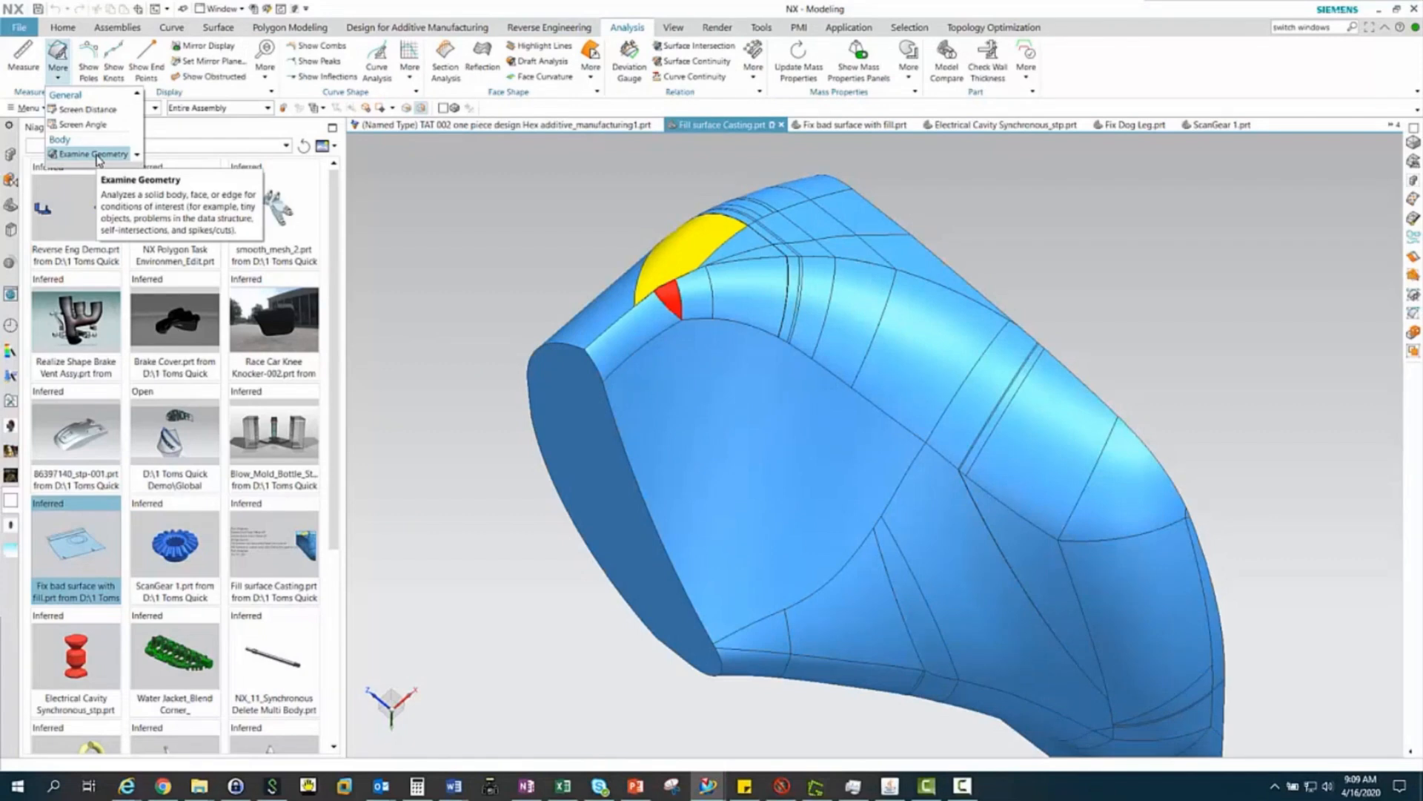
Run Examine Geometry on the whole solid body with all object, body, face and edge checks enabled
{"action": "left_click", "coordinate": [97, 156]}
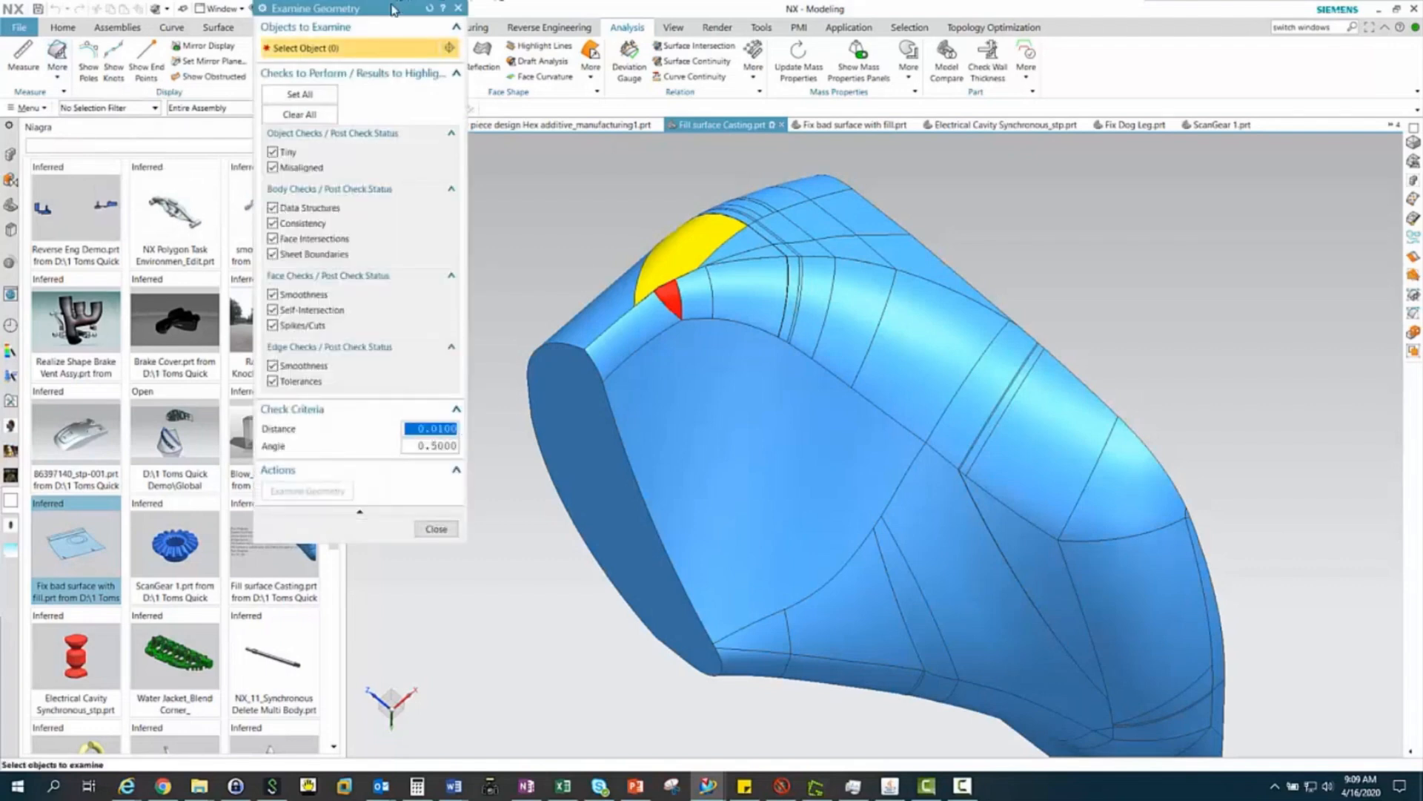
{"action": "left_click_drag", "start_coordinate": [392, 6], "coordinate": [386, 132]}
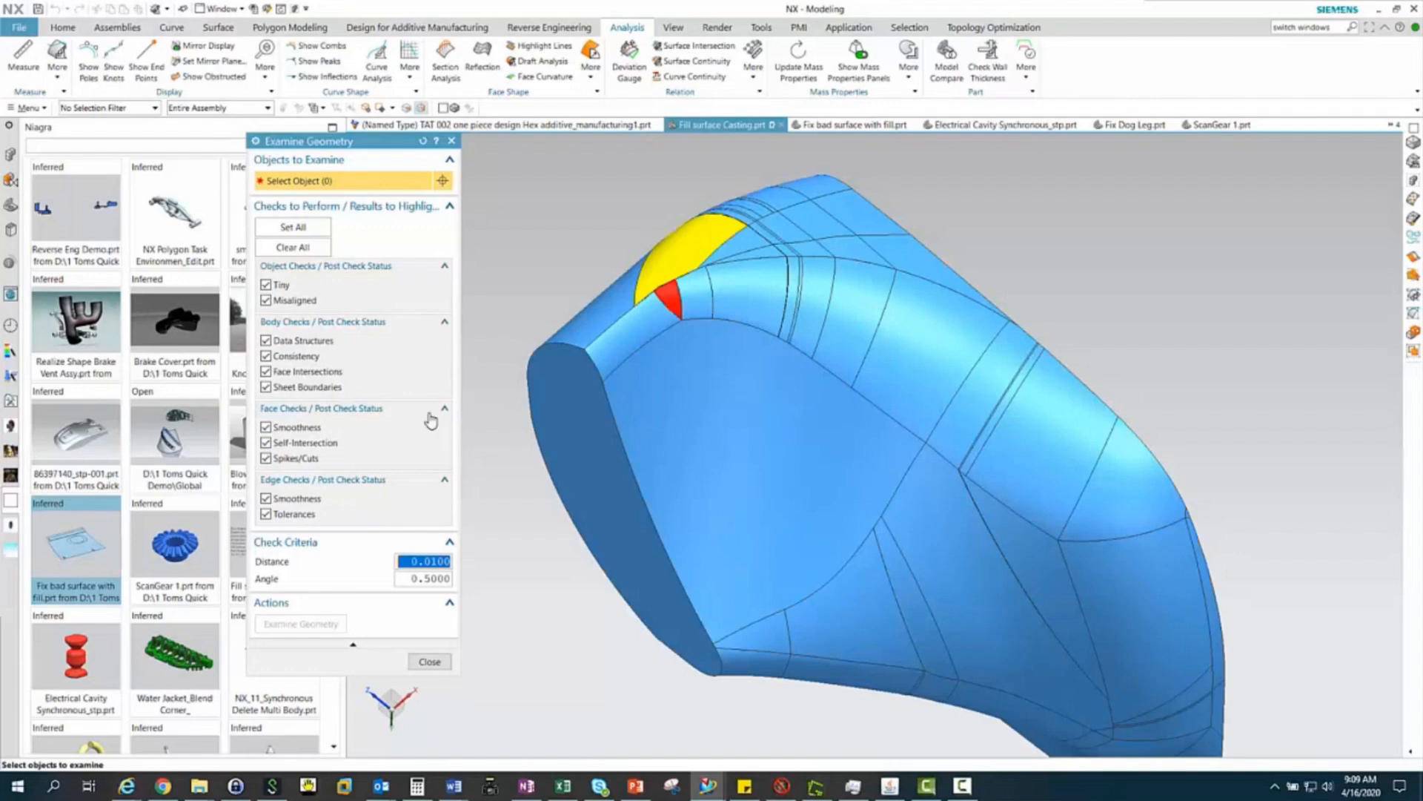
{"action": "left_click", "coordinate": [656, 409]}
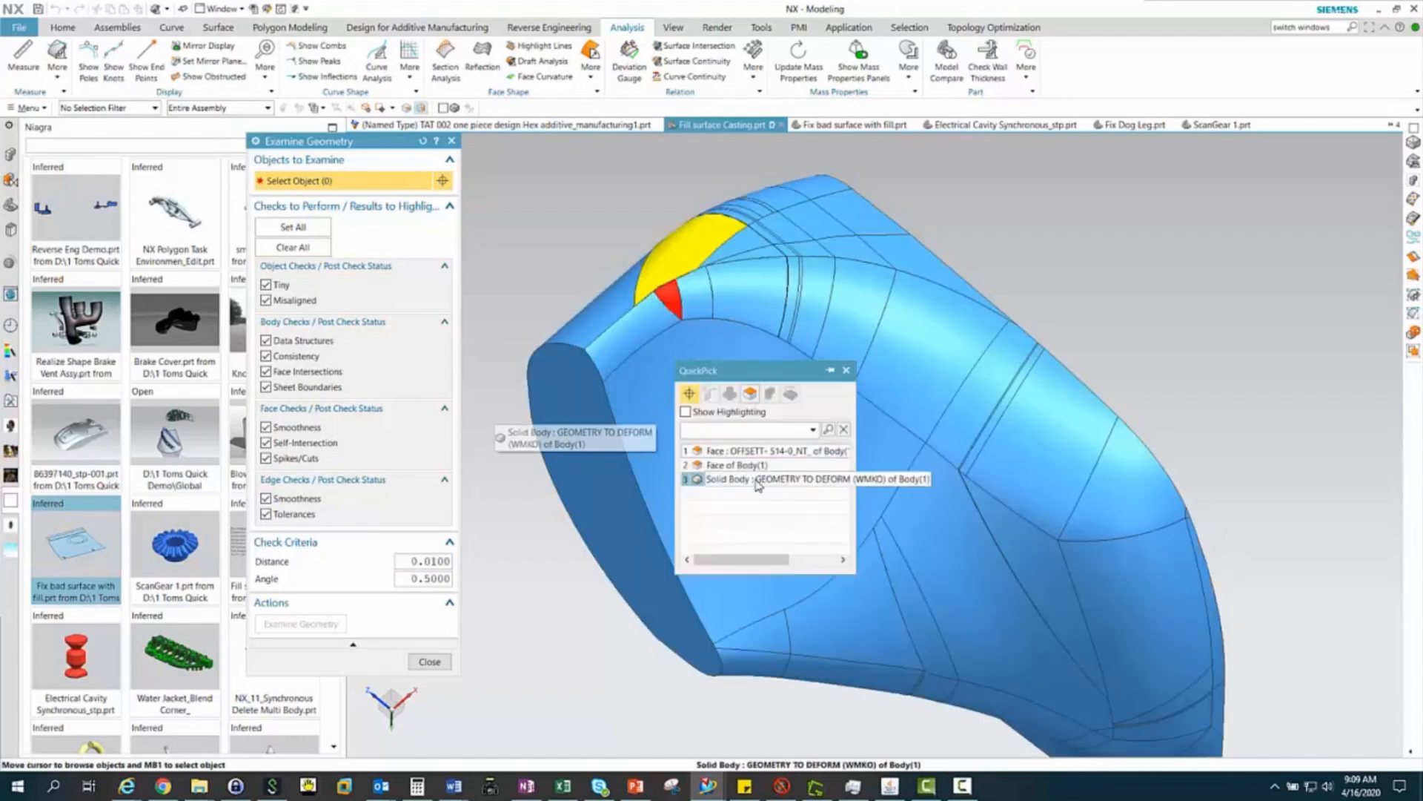
{"action": "left_click", "coordinate": [757, 484]}
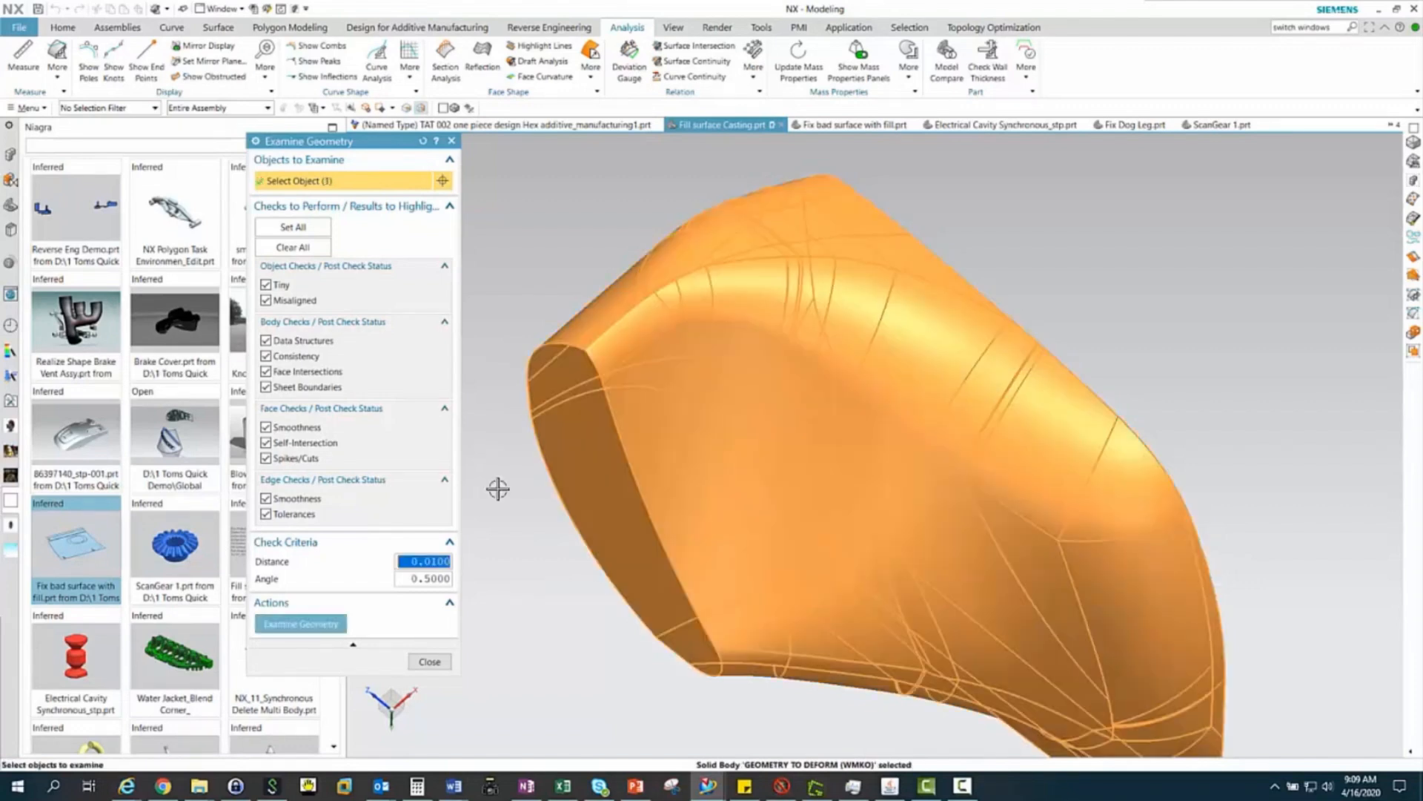
{"action": "left_click", "coordinate": [290, 625]}
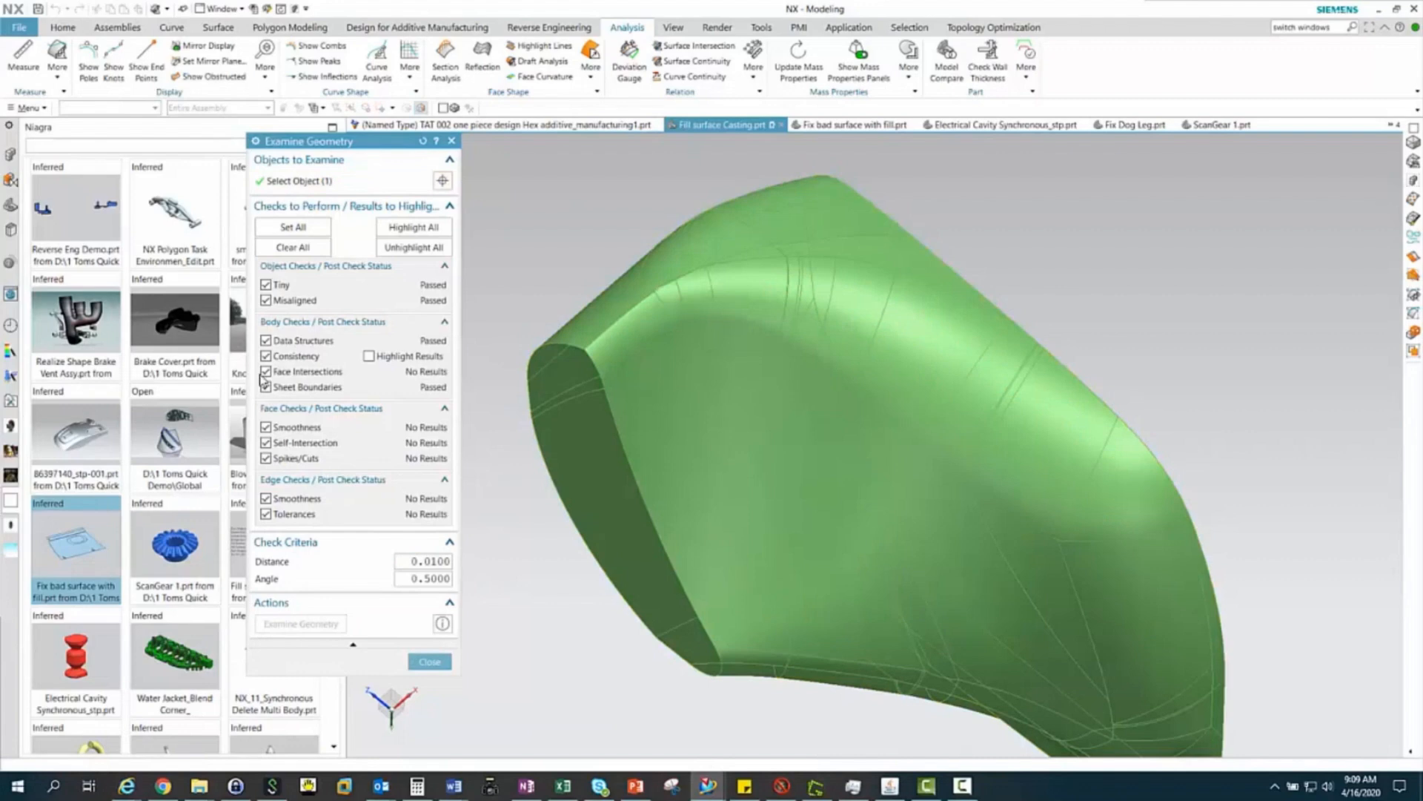
Highlight the Consistency check results, inspect the flagged face up close, and close the geometry examination
{"action": "left_click", "coordinate": [369, 356]}
{"action": "left_click_drag", "start_coordinate": [391, 145], "coordinate": [269, 193]}
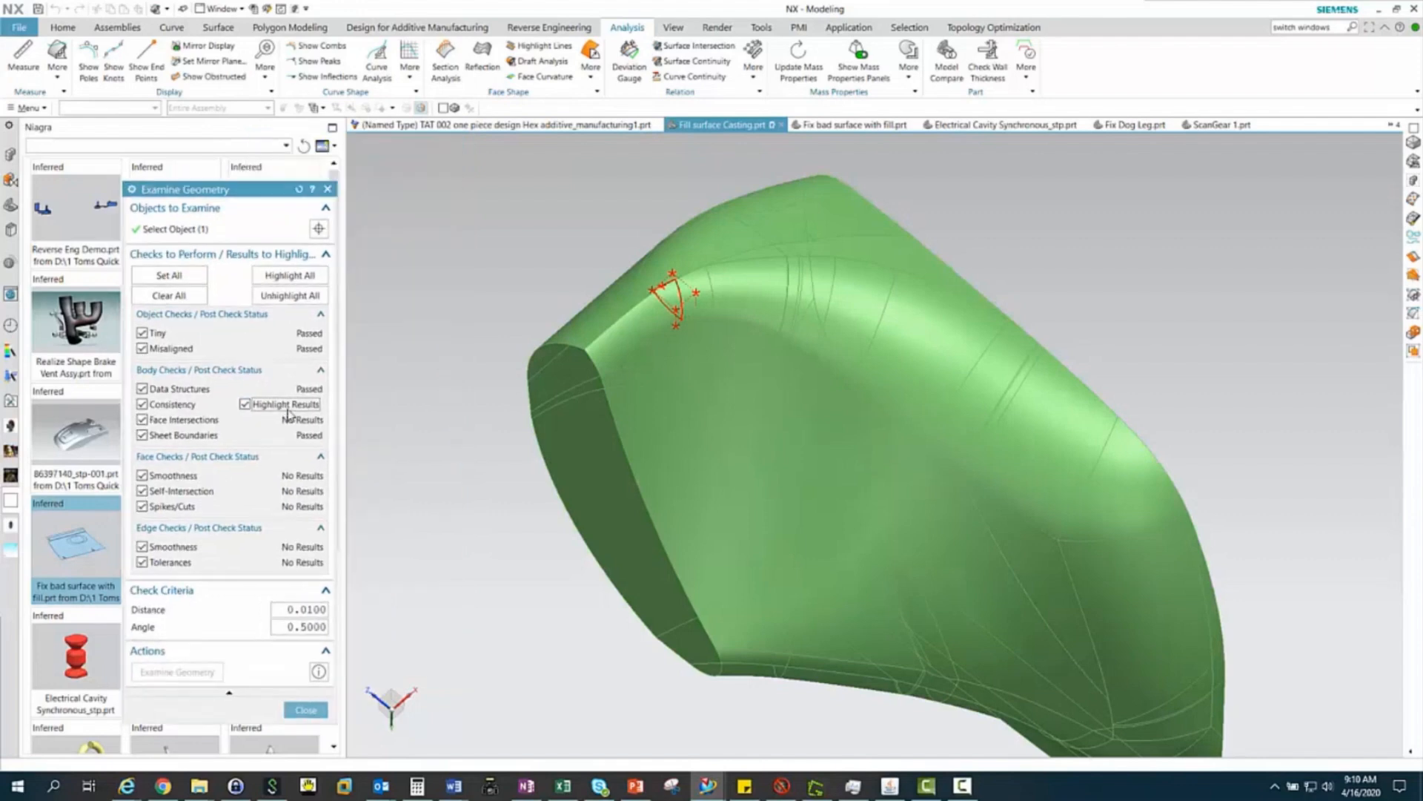
{"action": "middle_click_drag", "start_coordinate": [723, 332], "coordinate": [642, 309]}
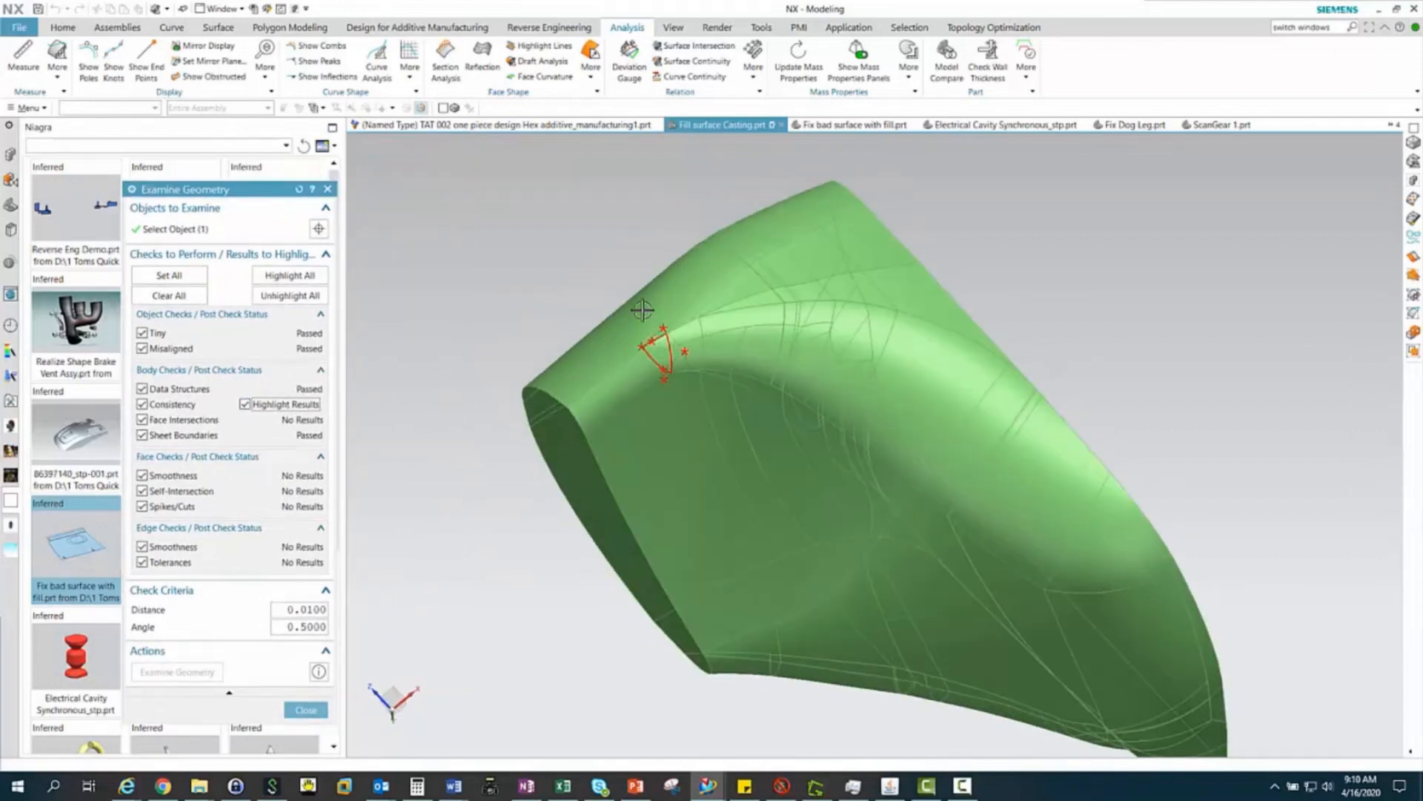
{"action": "scroll", "coordinate": [642, 310], "scroll_direction": "up", "scroll_amount": 5}
{"action": "scroll", "coordinate": [724, 302], "scroll_direction": "up", "scroll_amount": 3}
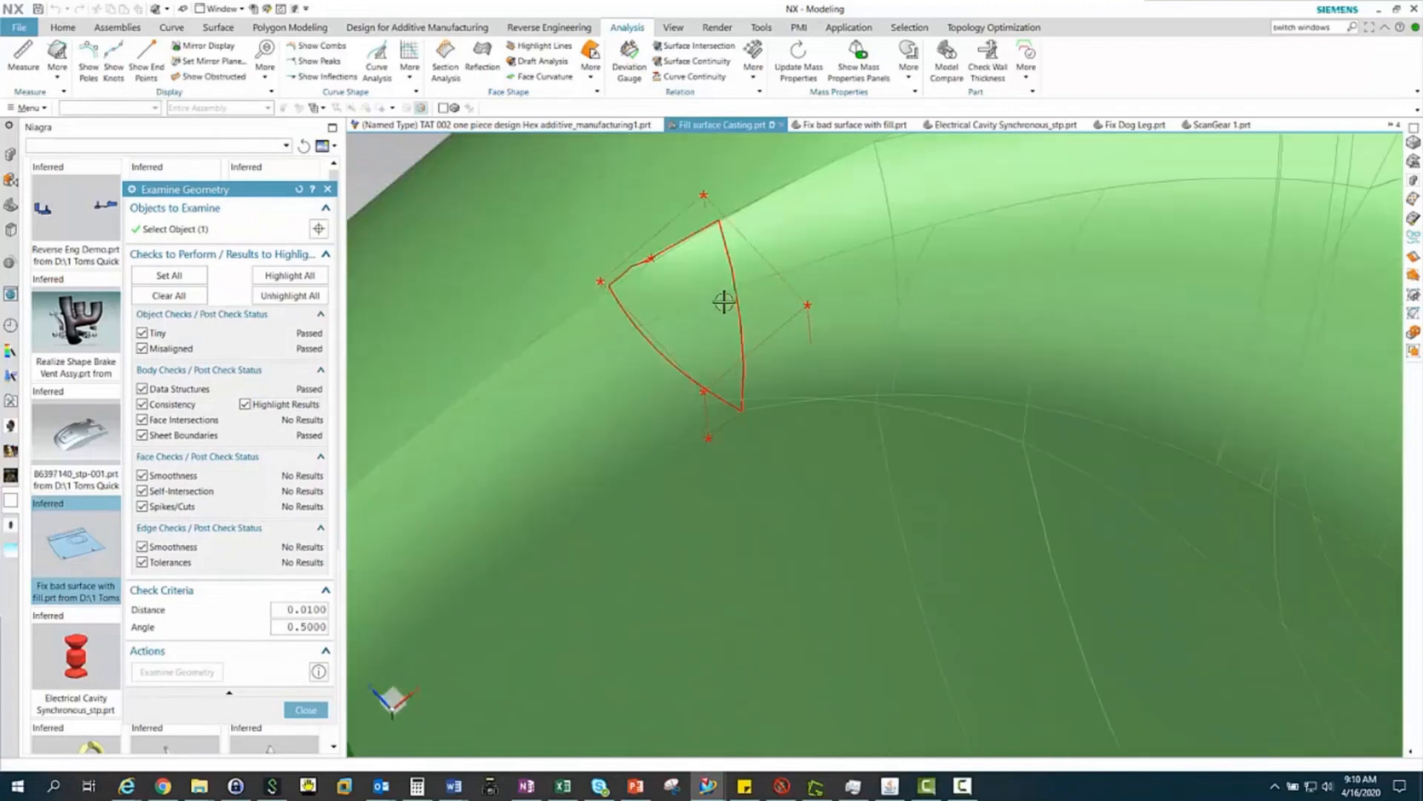
{"action": "scroll", "coordinate": [702, 327], "scroll_direction": "up", "scroll_amount": 2}
{"action": "middle_click_drag", "start_coordinate": [704, 323], "coordinate": [744, 393], "text": "shift"}
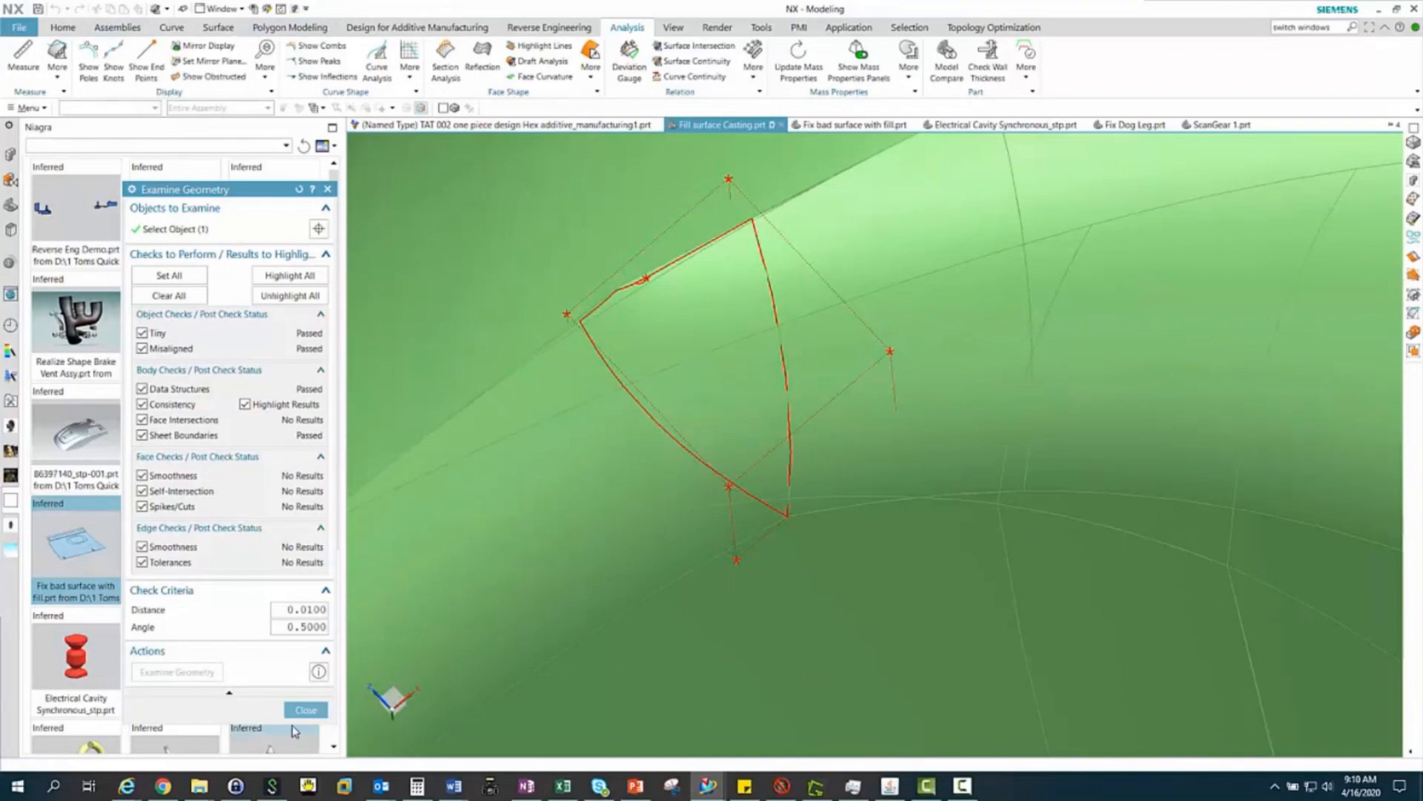
{"action": "left_click", "coordinate": [305, 709]}
Delete the red face and the adjoining yellow face with Delete Face, with the Heal option off
{"action": "left_click", "coordinate": [62, 27]}
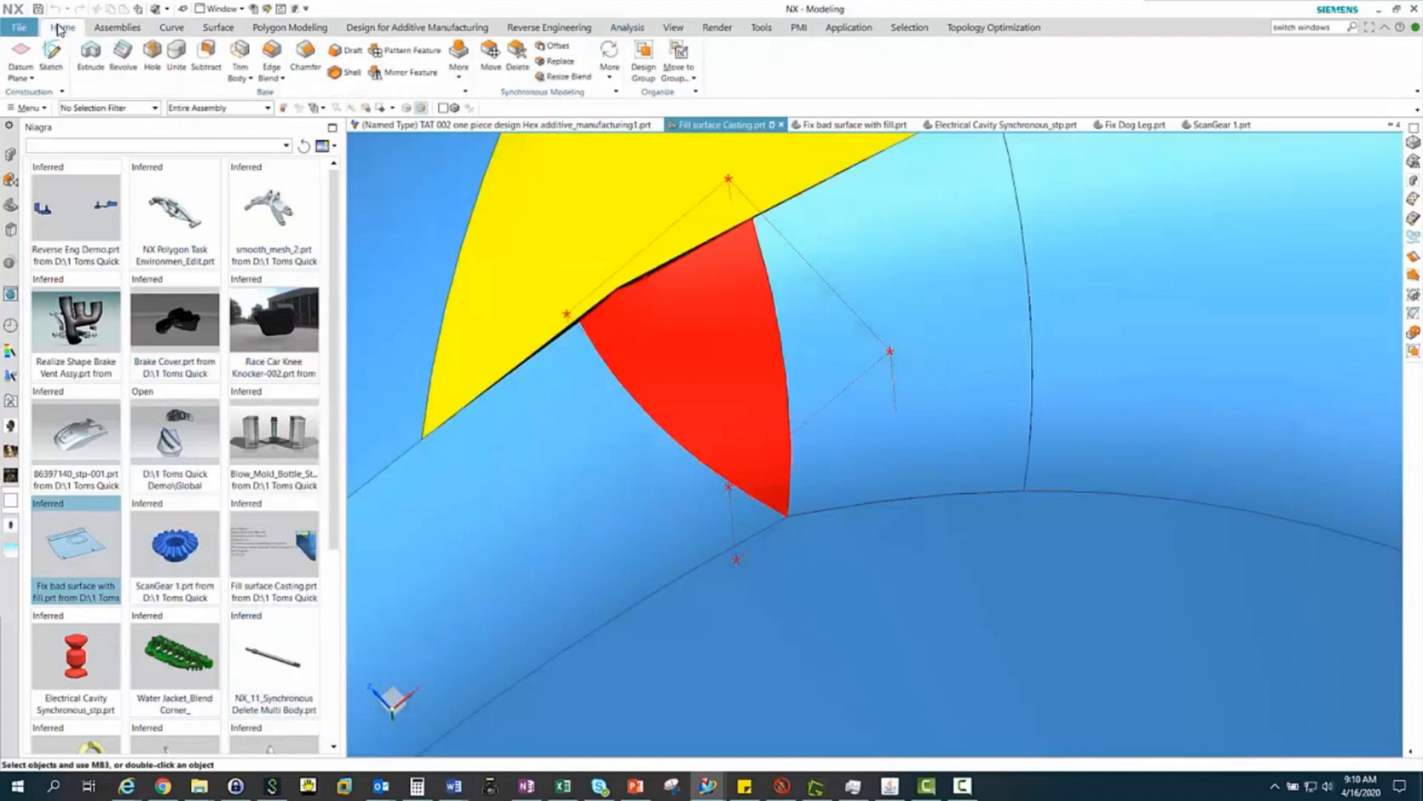
{"action": "left_click", "coordinate": [524, 59]}
{"action": "middle_click_drag", "start_coordinate": [626, 341], "coordinate": [621, 504], "text": "shift"}
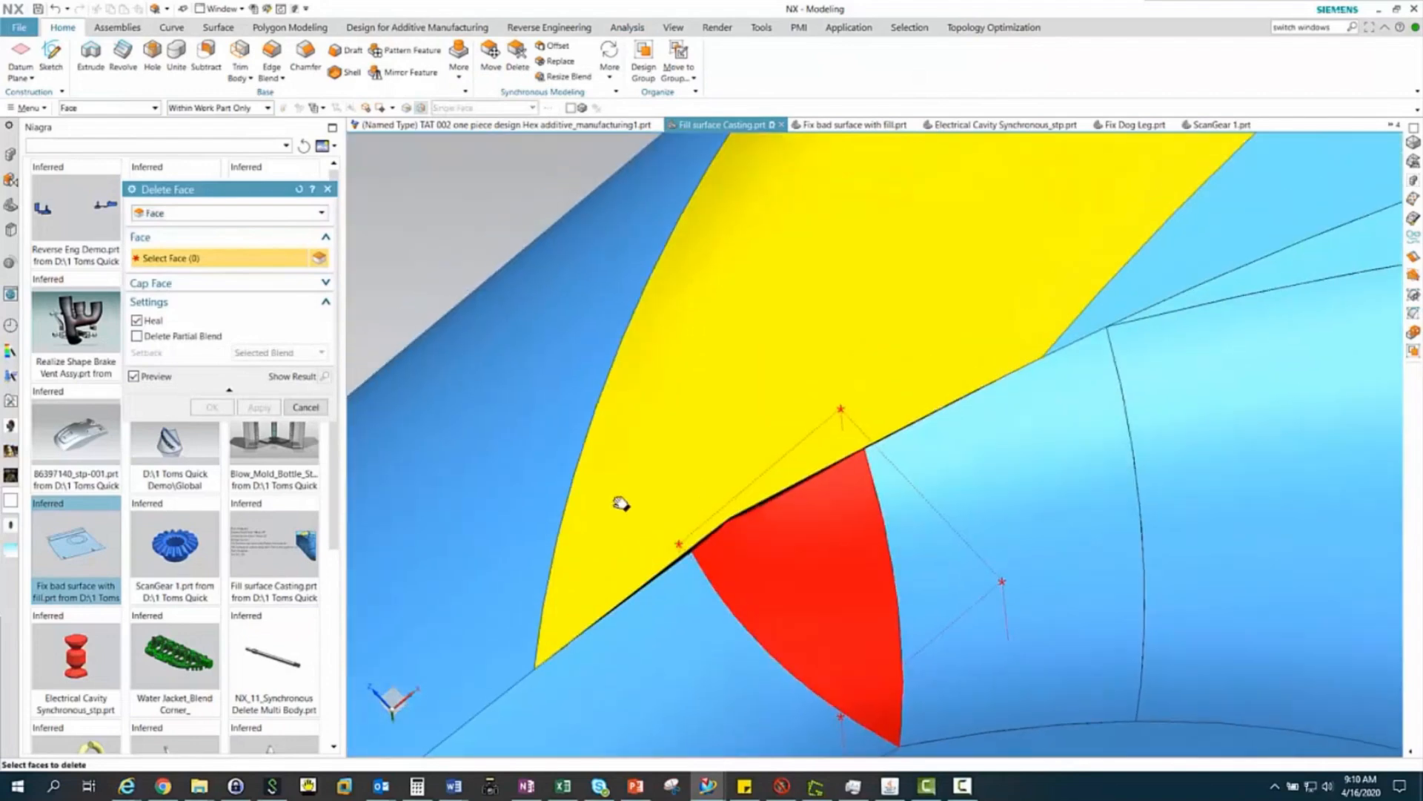
{"action": "scroll", "coordinate": [602, 436], "scroll_direction": "down", "scroll_amount": 3}
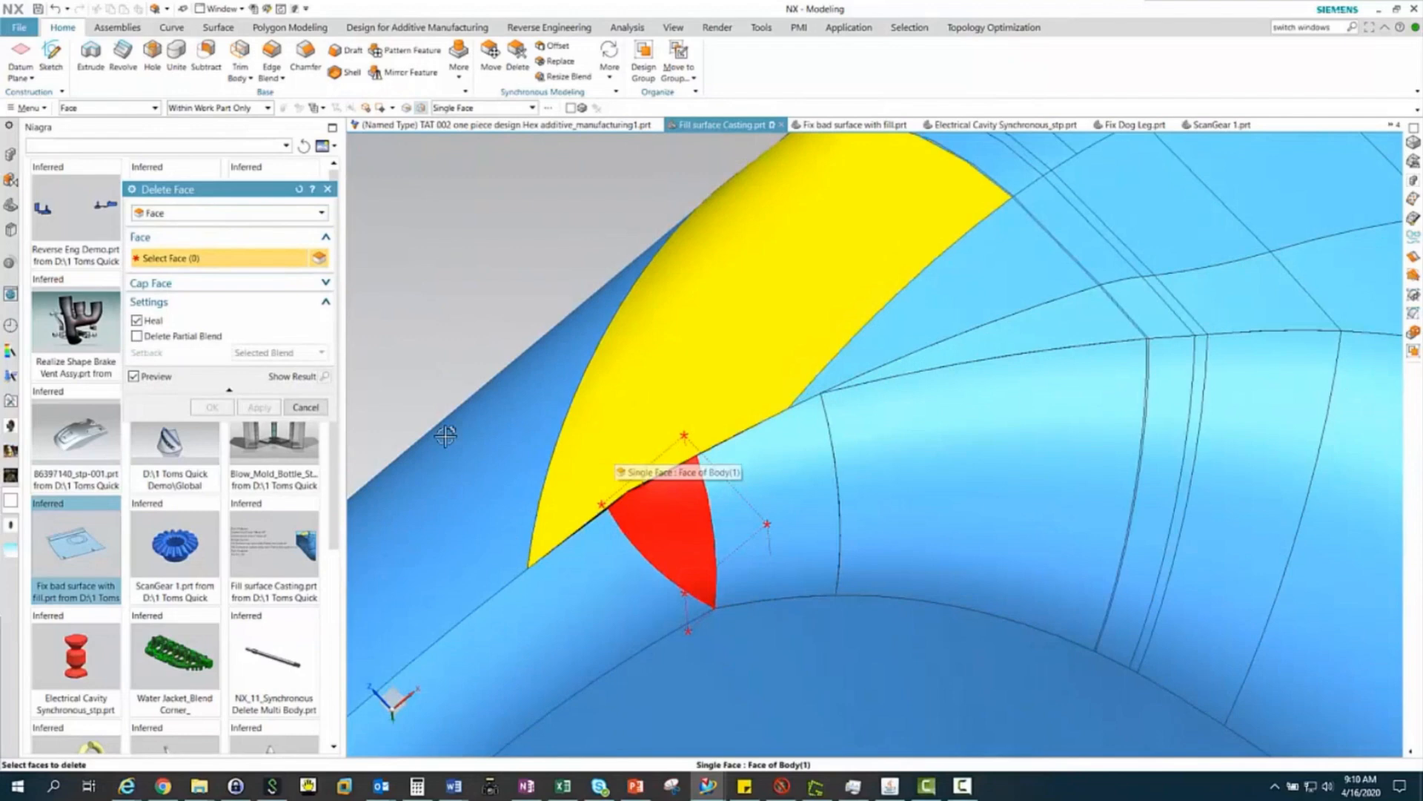
{"action": "left_click", "coordinate": [137, 321]}
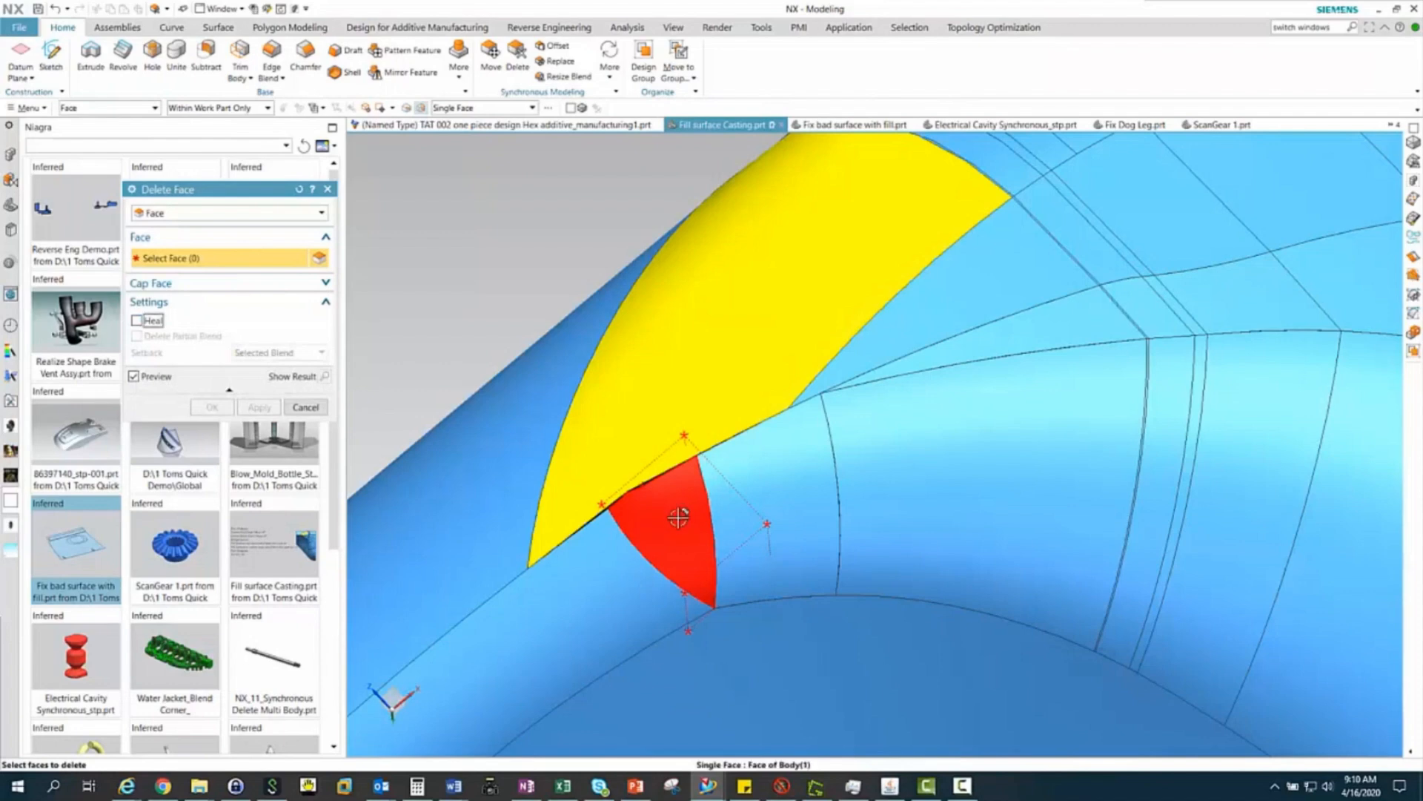
{"action": "left_click", "coordinate": [678, 517]}
{"action": "left_click", "coordinate": [677, 360]}
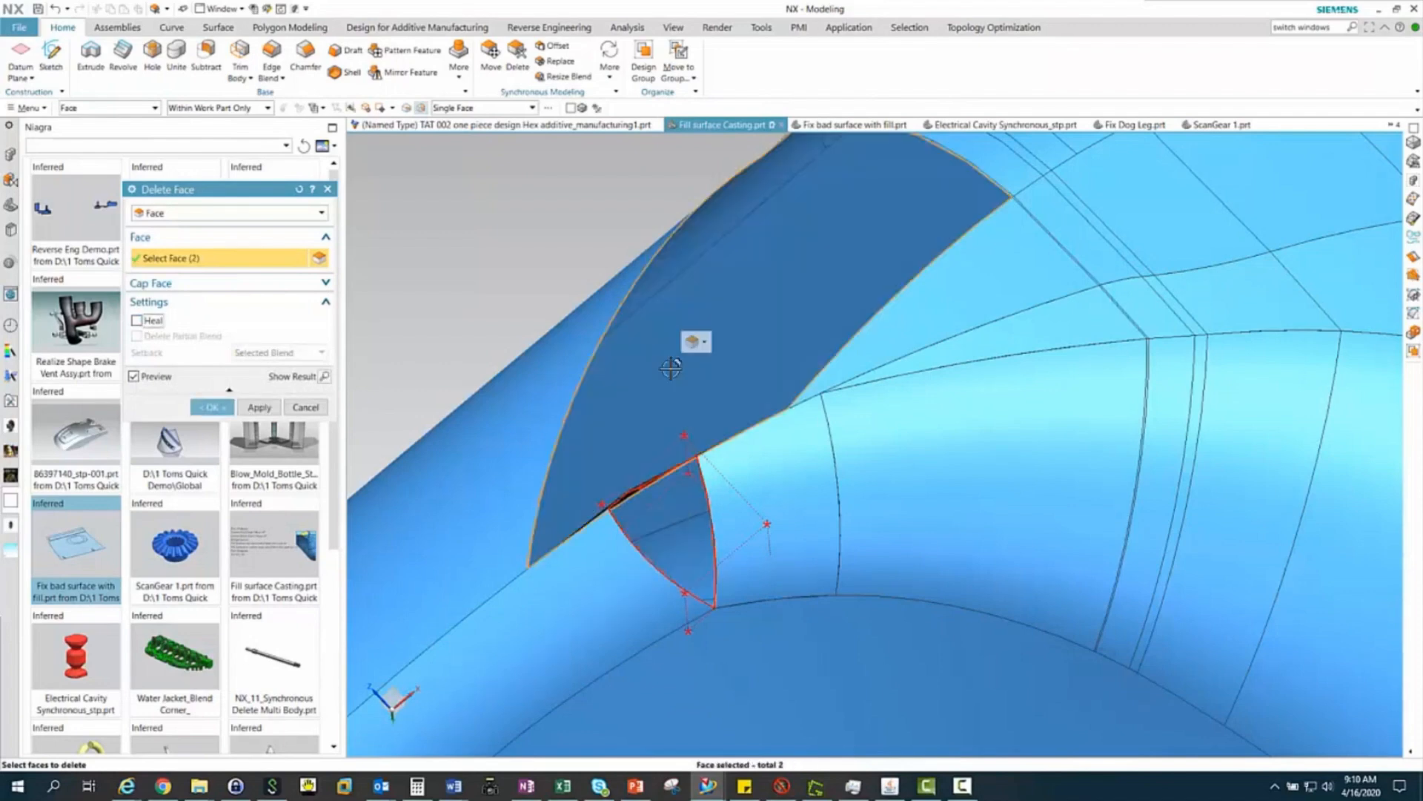
{"action": "left_click", "coordinate": [260, 407]}
Delete the three thin sliver faces left along the edge between the two openings, keeping Heal off
{"action": "scroll", "coordinate": [635, 502], "scroll_direction": "down", "scroll_amount": 5}
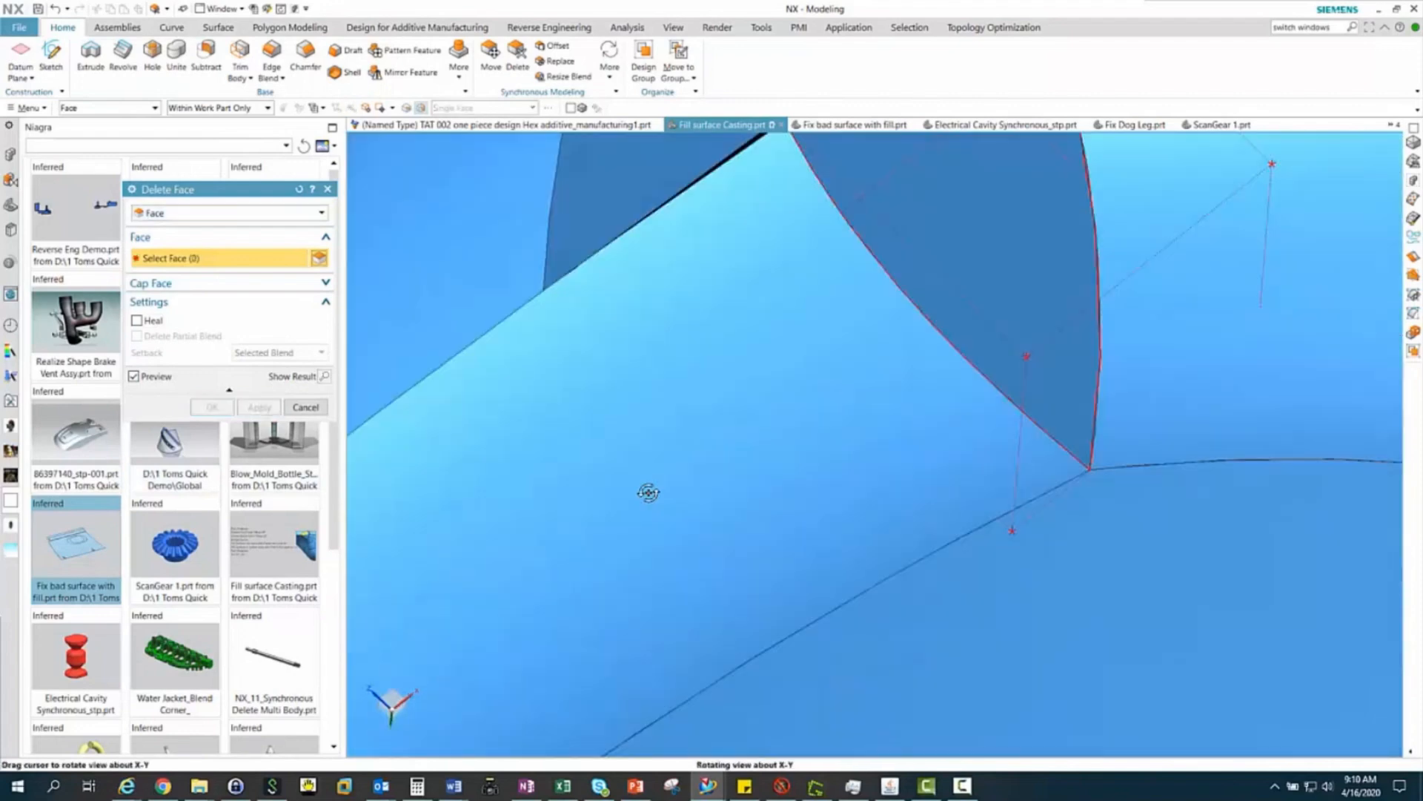
{"action": "middle_click_drag", "start_coordinate": [635, 517], "coordinate": [655, 546]}
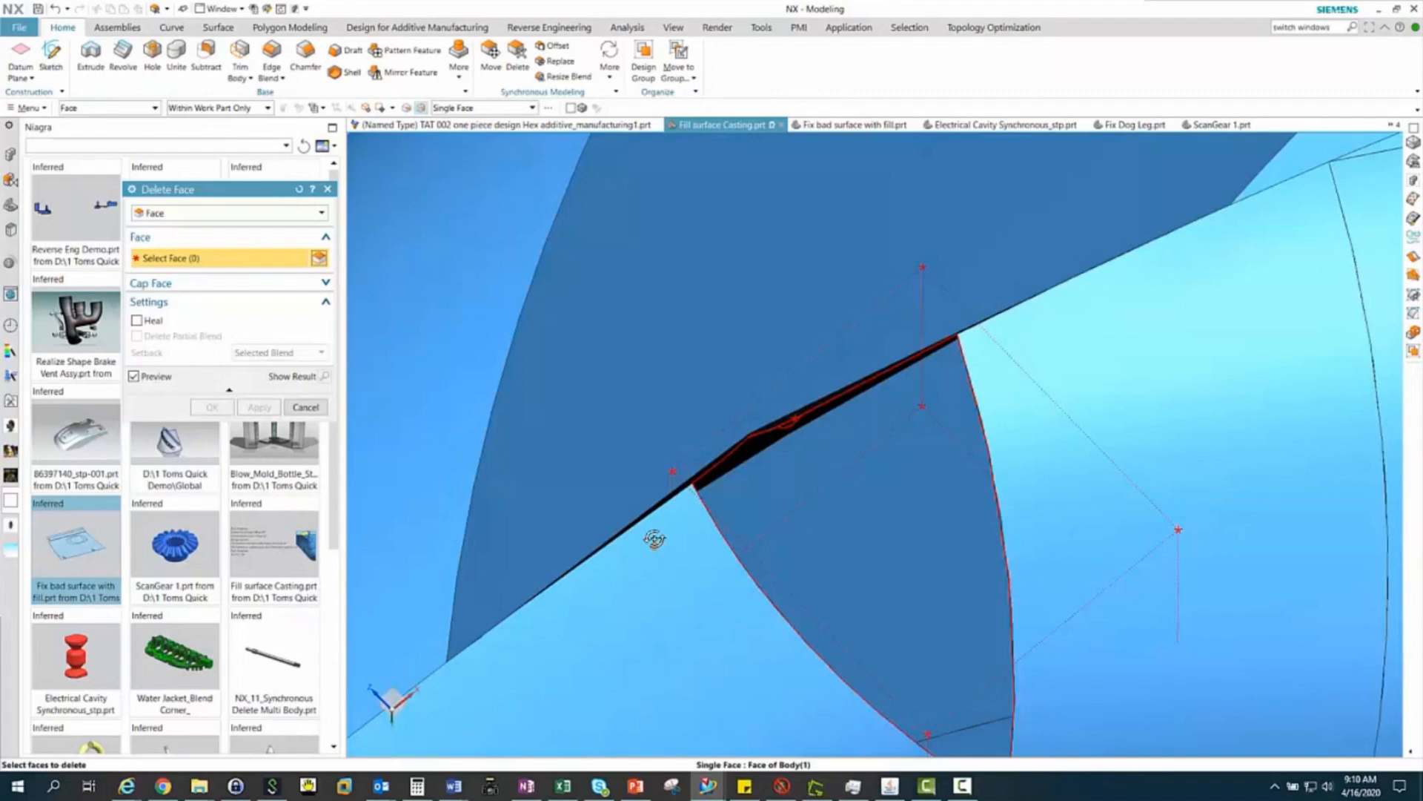
{"action": "middle_click_drag", "start_coordinate": [654, 539], "coordinate": [723, 515]}
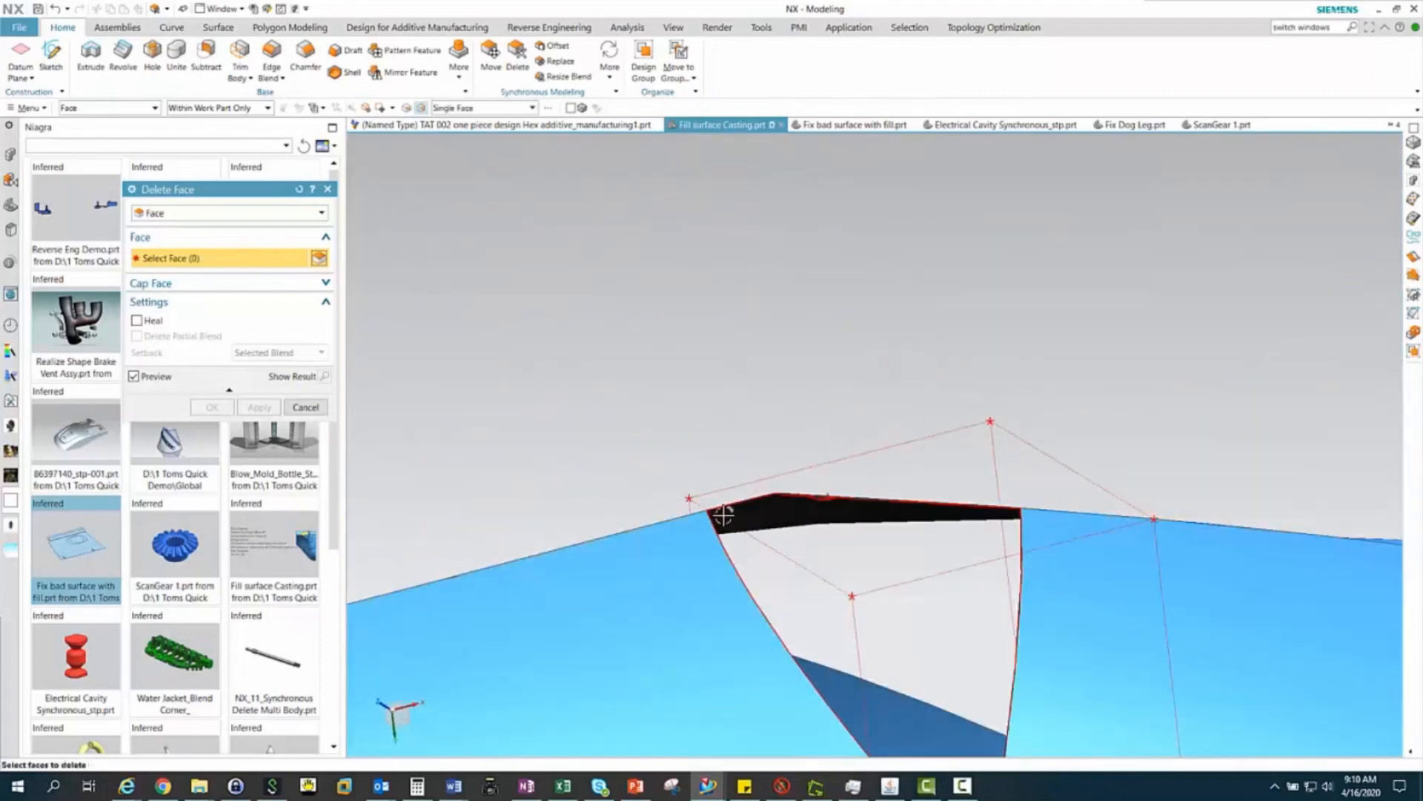
{"action": "left_click", "coordinate": [807, 508]}
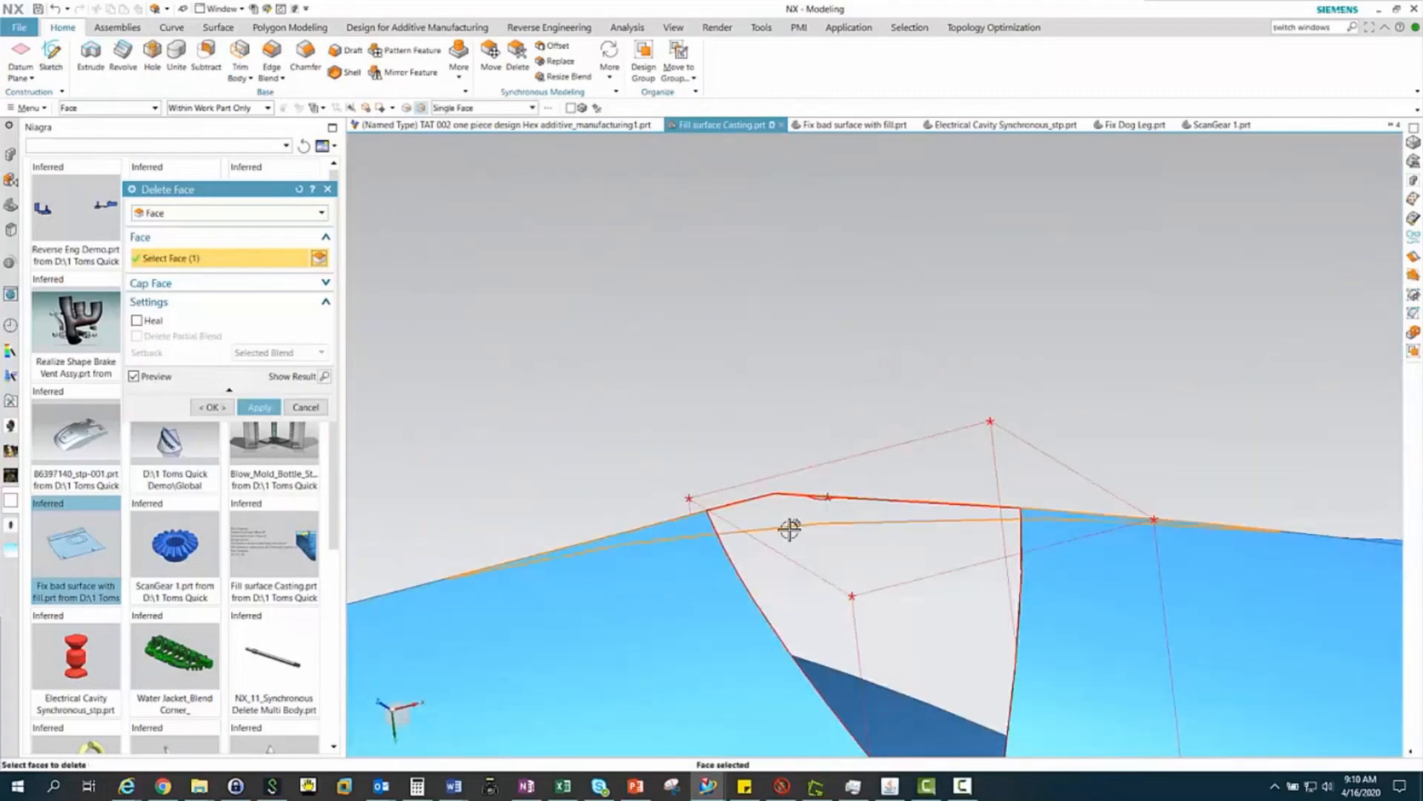
{"action": "middle_click_drag", "start_coordinate": [788, 518], "coordinate": [803, 581]}
{"action": "scroll", "coordinate": [740, 528], "scroll_direction": "up", "scroll_amount": 4}
{"action": "left_click", "coordinate": [766, 503]}
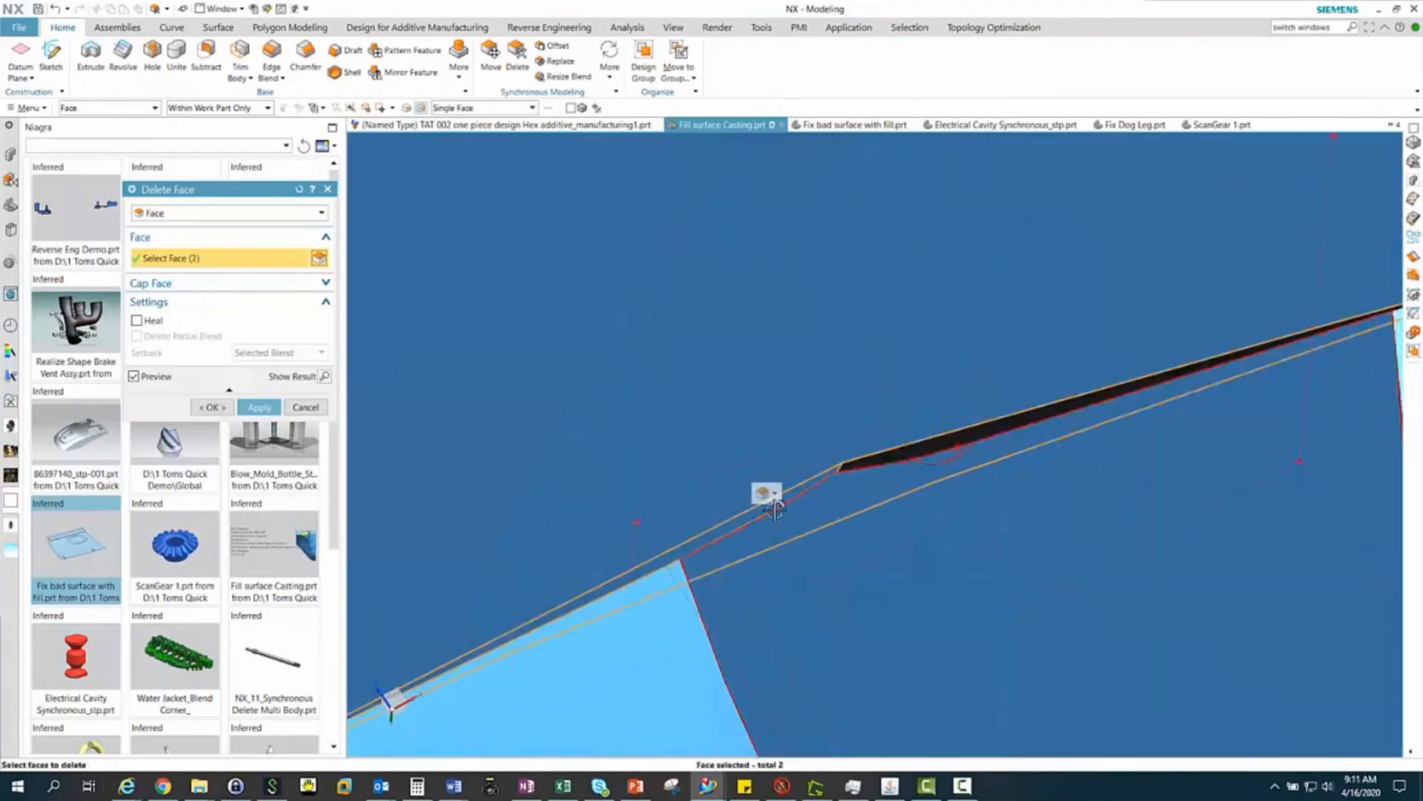
{"action": "left_click", "coordinate": [906, 451]}
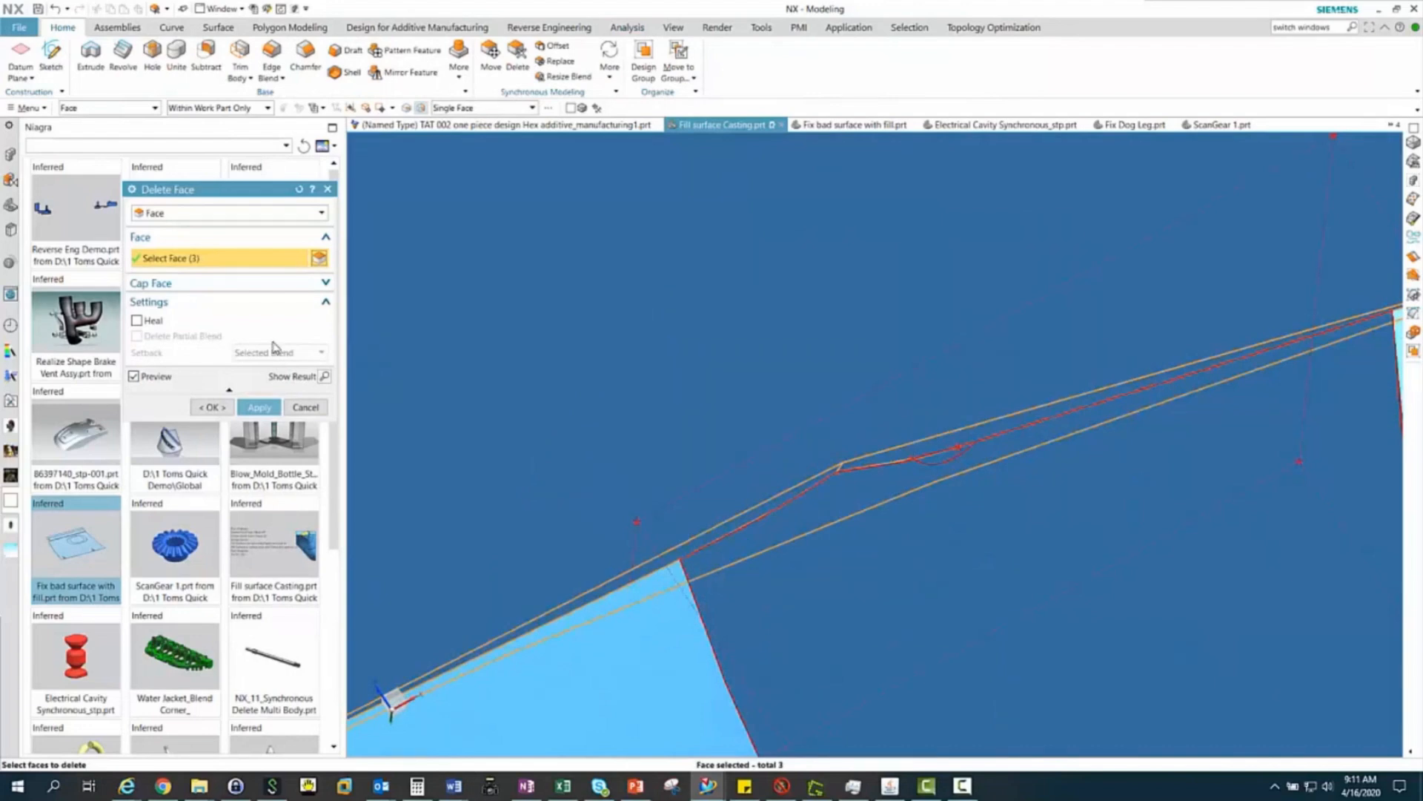
{"action": "left_click", "coordinate": [212, 408]}
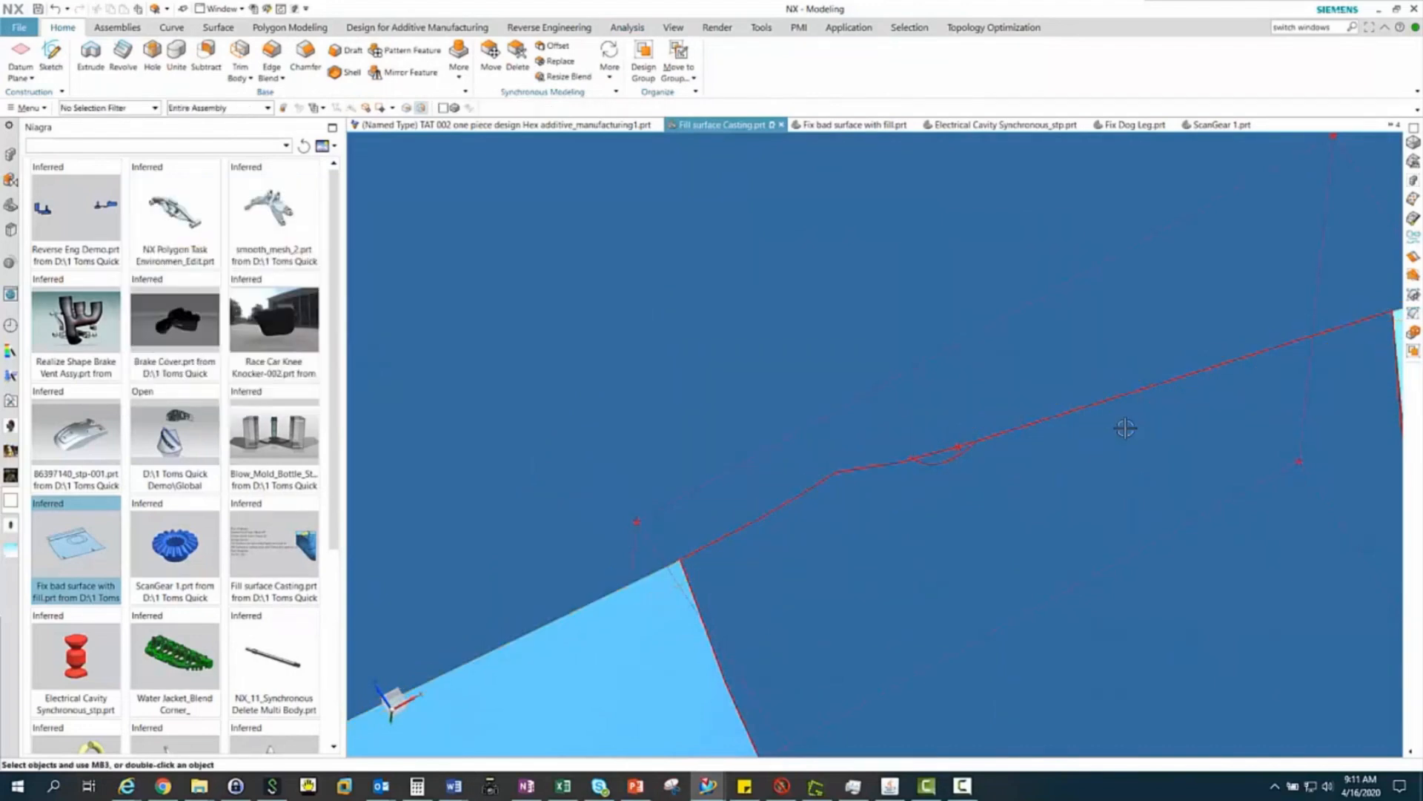
Refresh the display to clear the leftover red check markers around the openings
{"action": "scroll", "coordinate": [1125, 428], "scroll_direction": "down", "scroll_amount": 10}
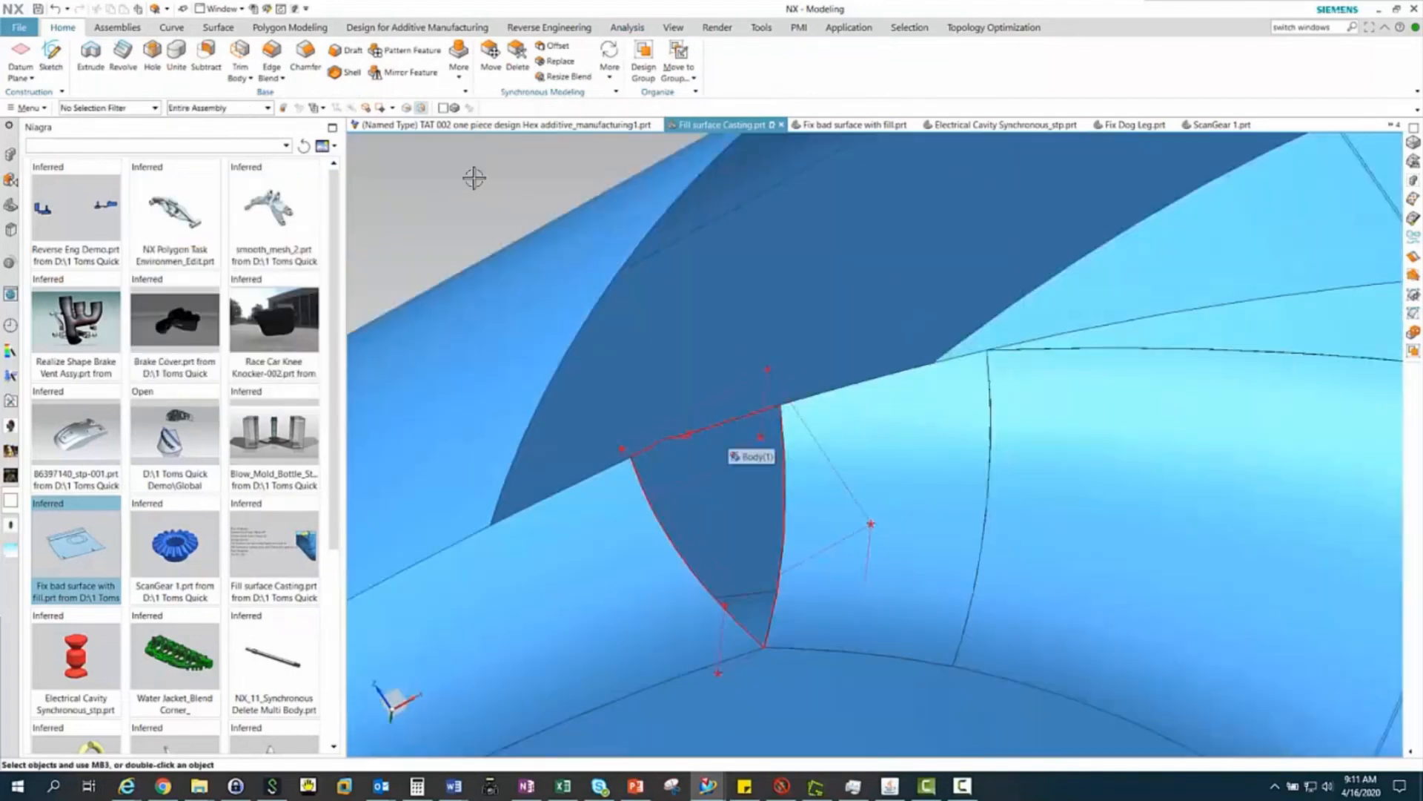
{"action": "right_click", "coordinate": [474, 178]}
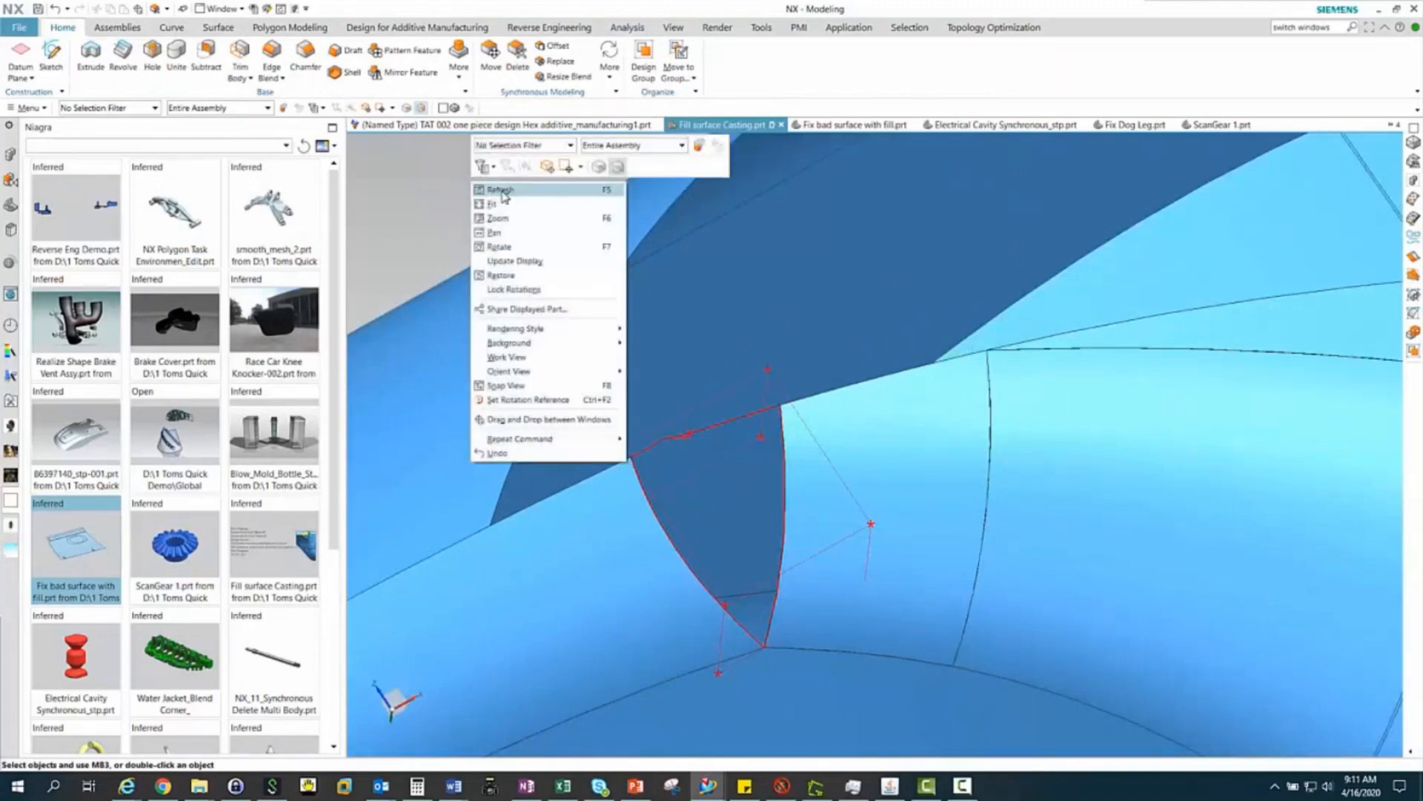
{"action": "left_click", "coordinate": [501, 191]}
{"action": "scroll", "coordinate": [790, 506], "scroll_direction": "down", "scroll_amount": 3}
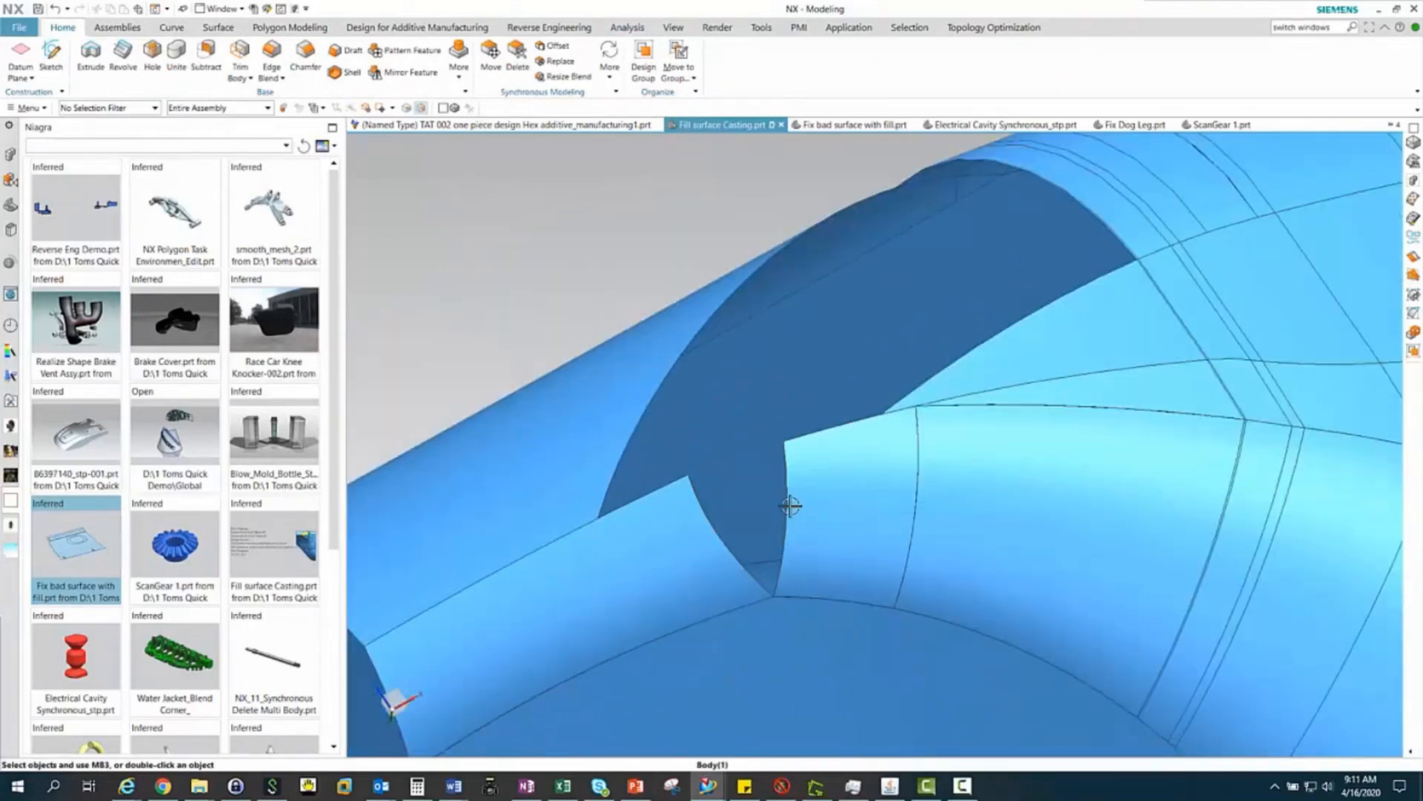
{"action": "middle_click_drag", "start_coordinate": [806, 518], "coordinate": [896, 514]}
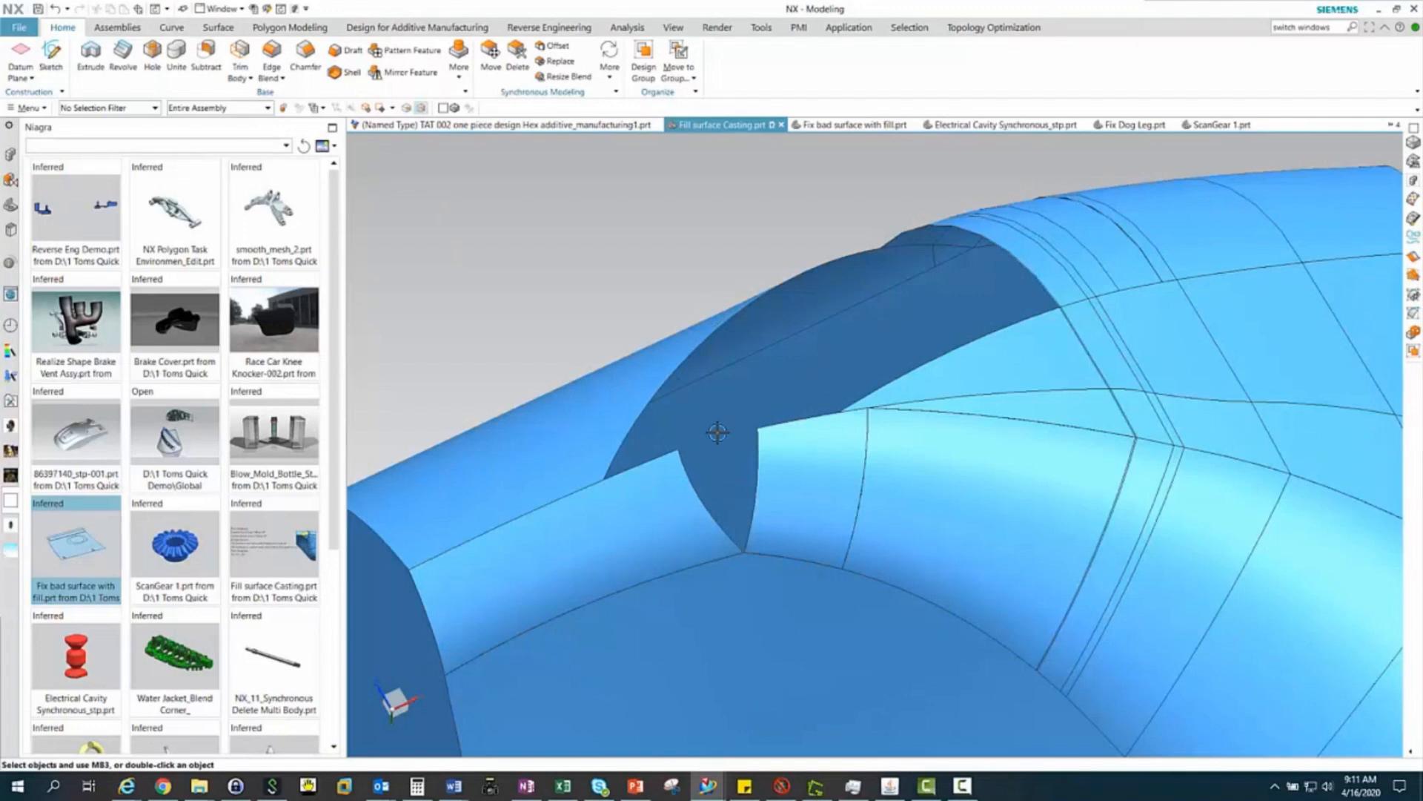
Create a degree 2 through-points Studio Spline bridging the gap's two open corners, with a G1 constraint at the first point
{"action": "left_click", "coordinate": [172, 27]}
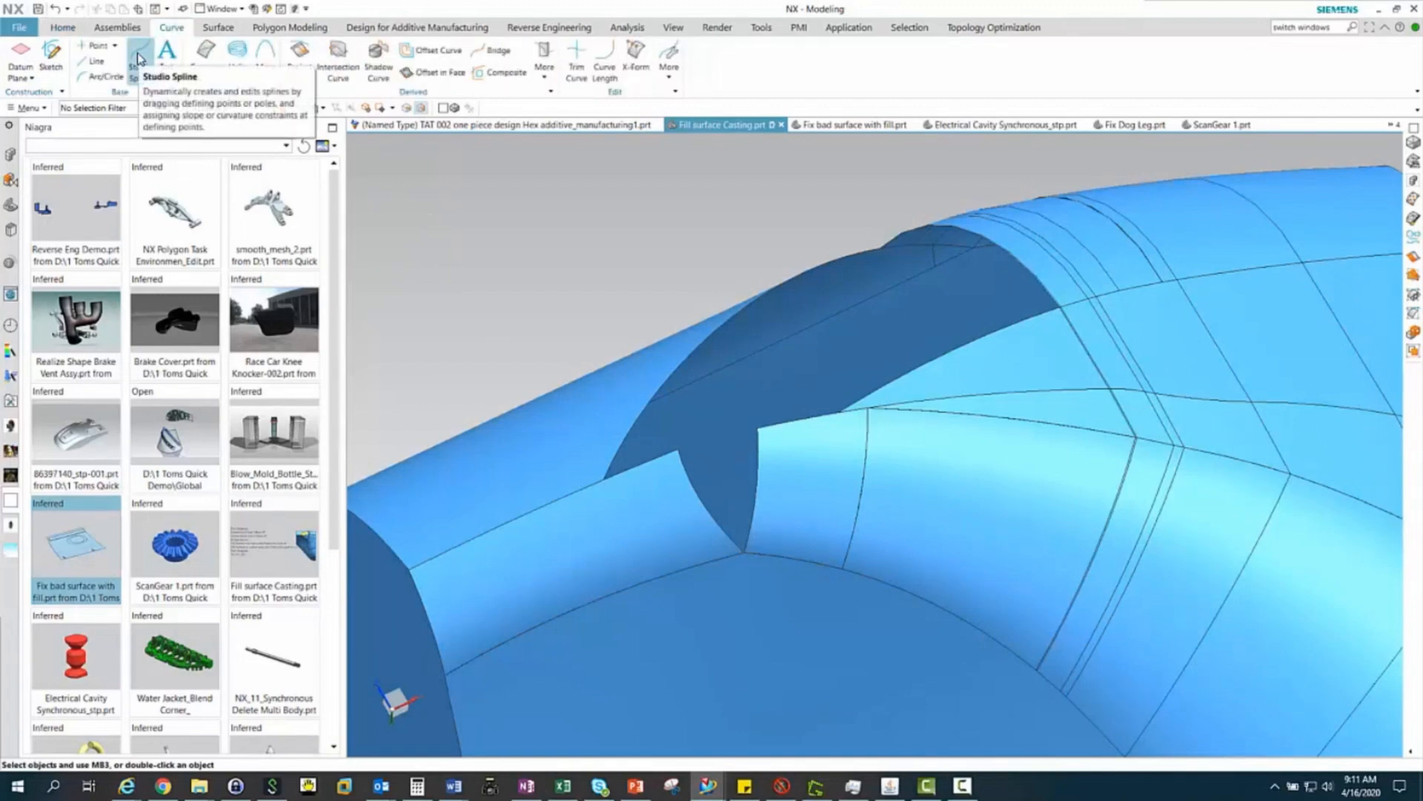
{"action": "left_click", "coordinate": [138, 58]}
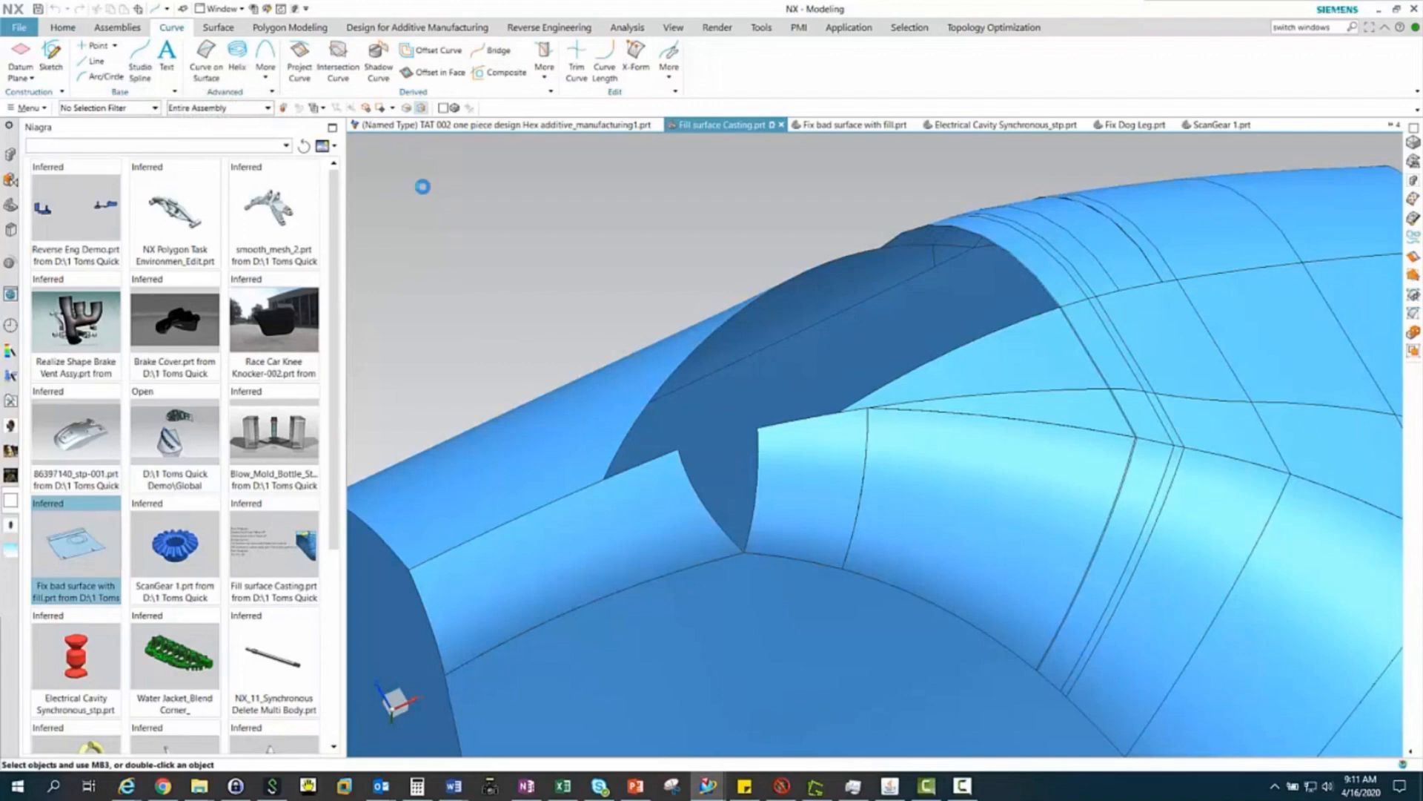
{"action": "scroll", "coordinate": [645, 483], "scroll_direction": "up", "scroll_amount": 5}
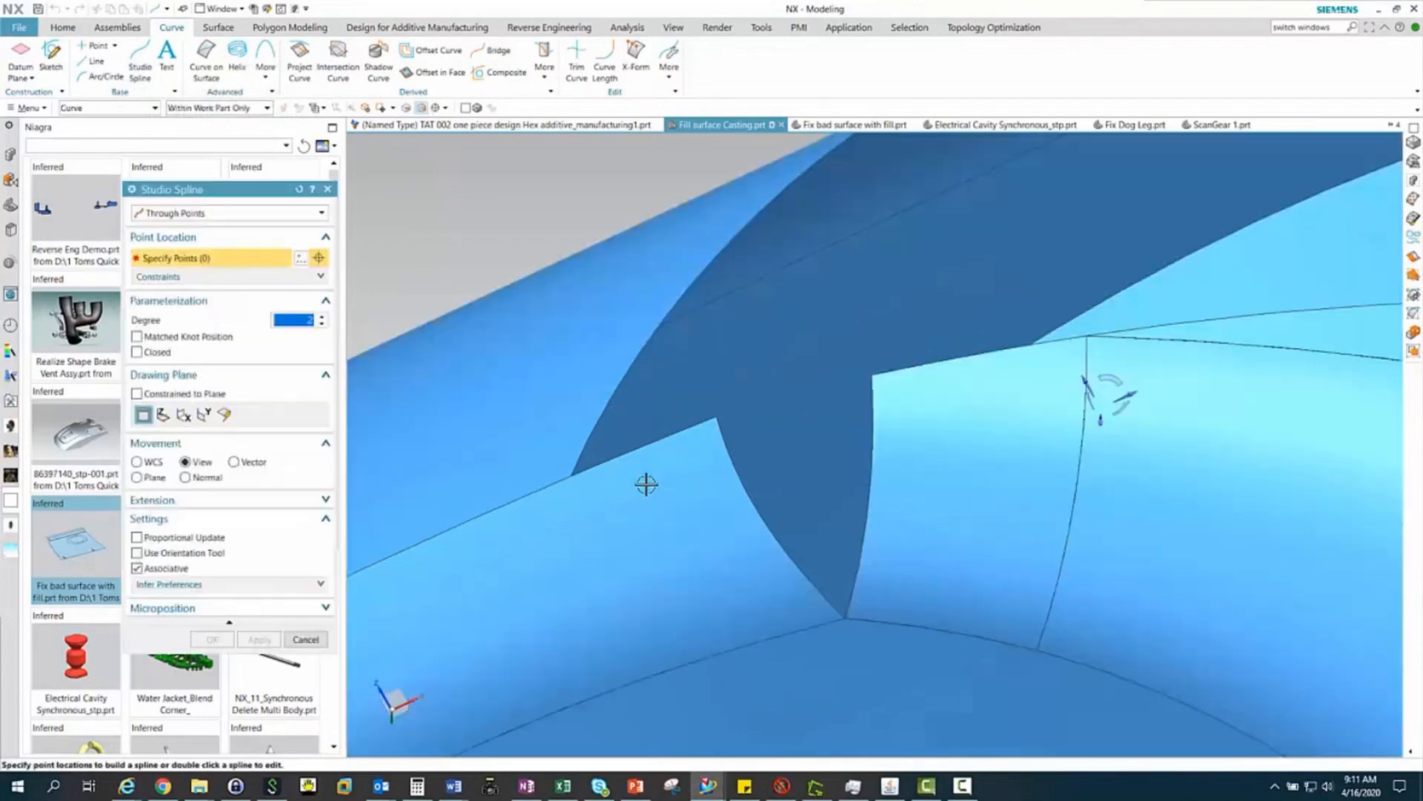
{"action": "left_click", "coordinate": [760, 378]}
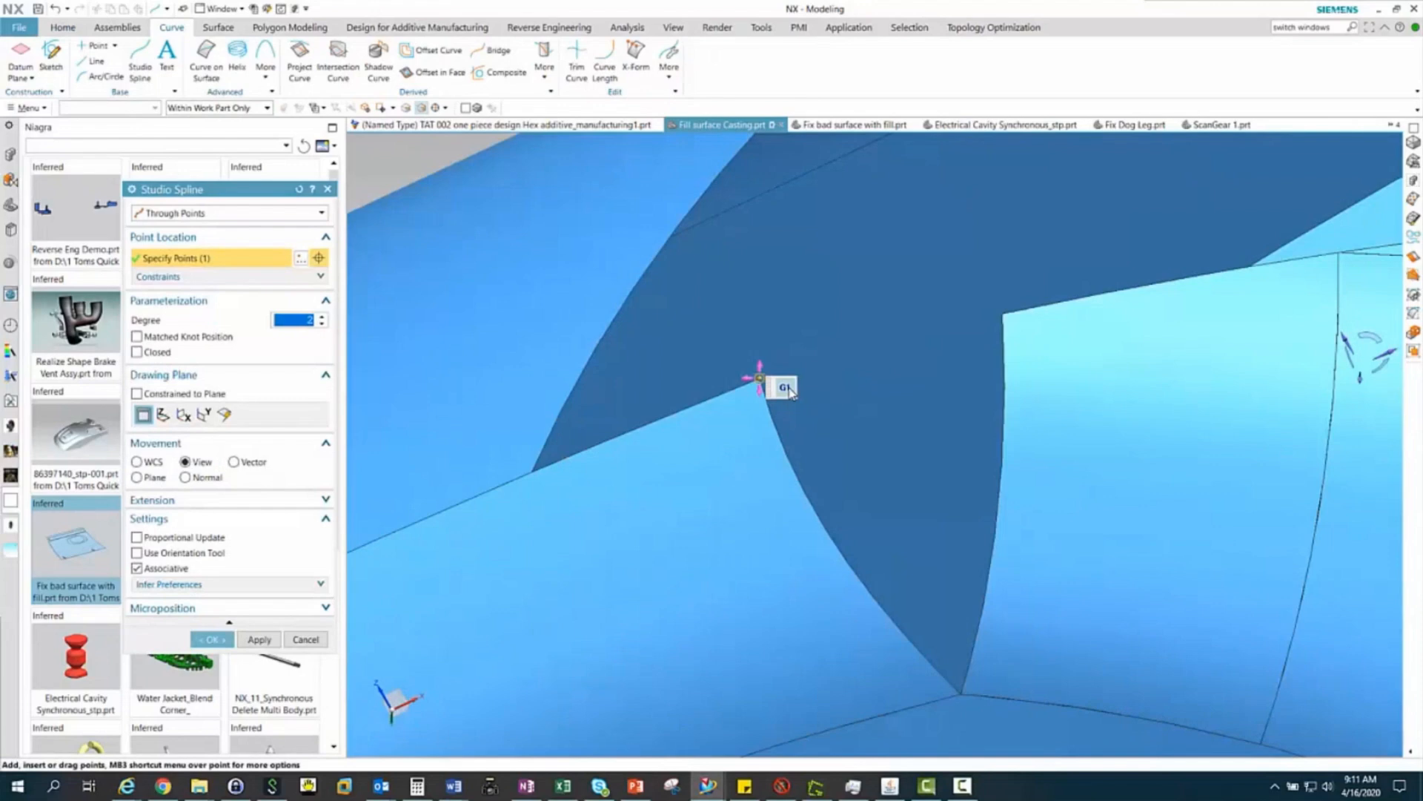
{"action": "left_click", "coordinate": [1004, 314]}
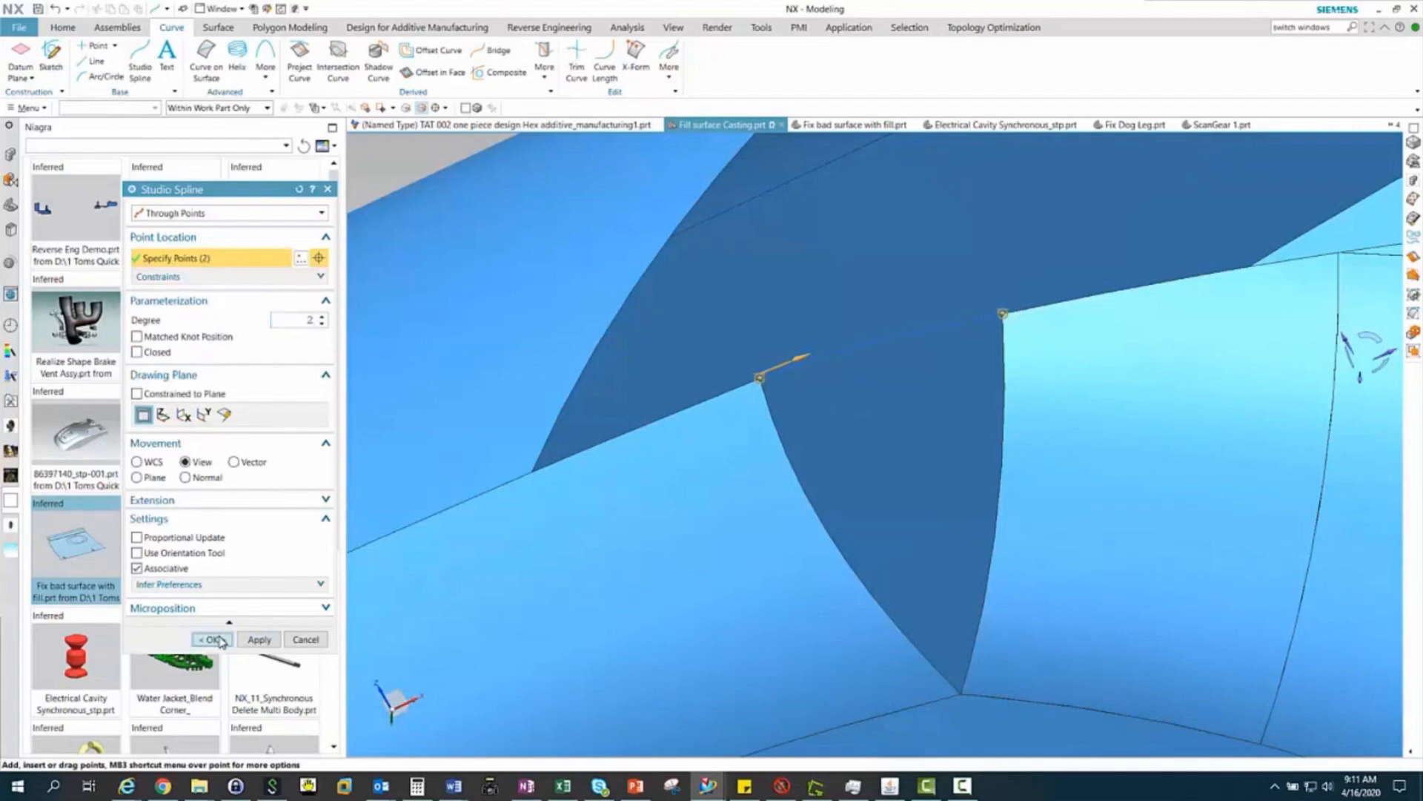
{"action": "left_click", "coordinate": [213, 639]}
{"action": "middle_click_drag", "start_coordinate": [732, 468], "coordinate": [723, 417]}
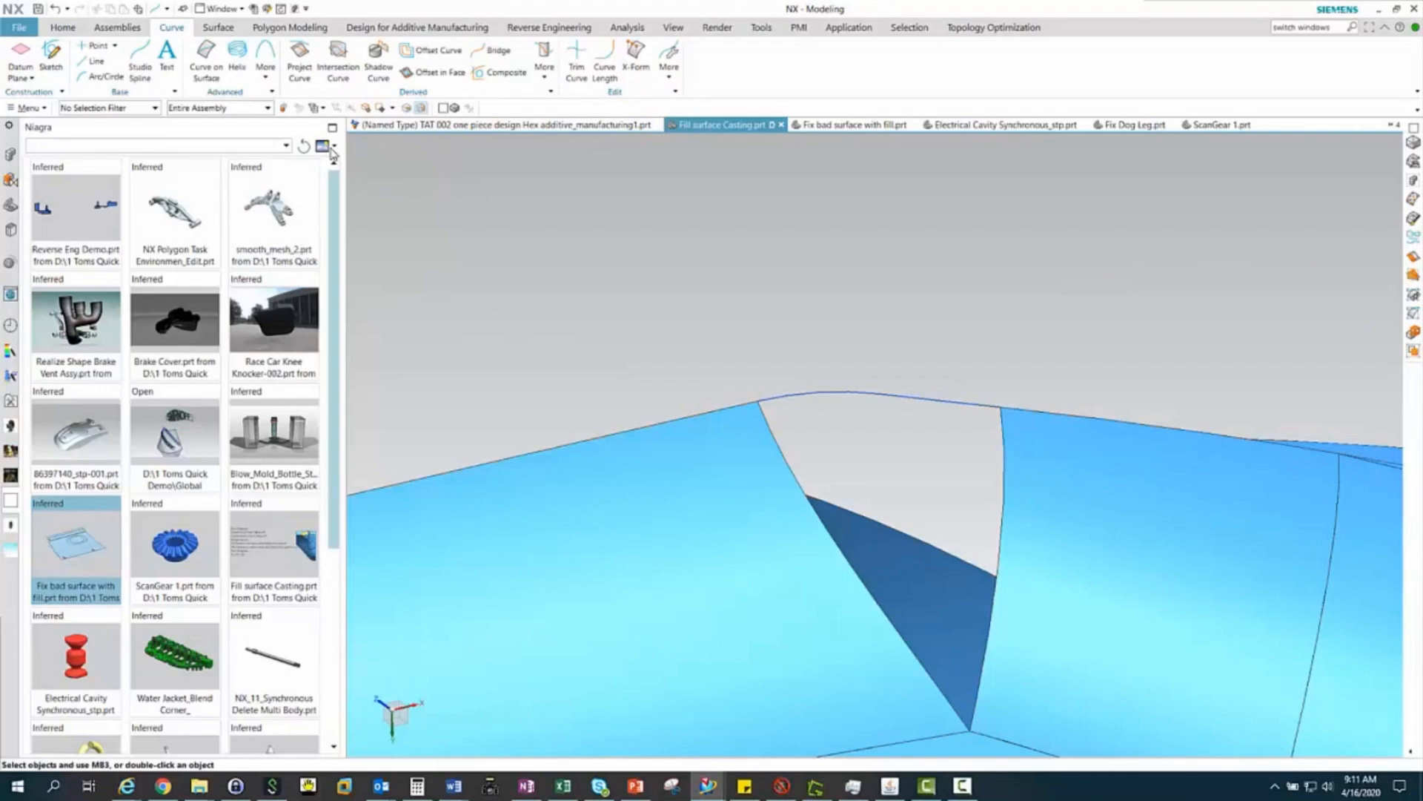
Start a Fill Surface with no selection filter, shape control method None and Patch into Part enabled
{"action": "left_click", "coordinate": [218, 26]}
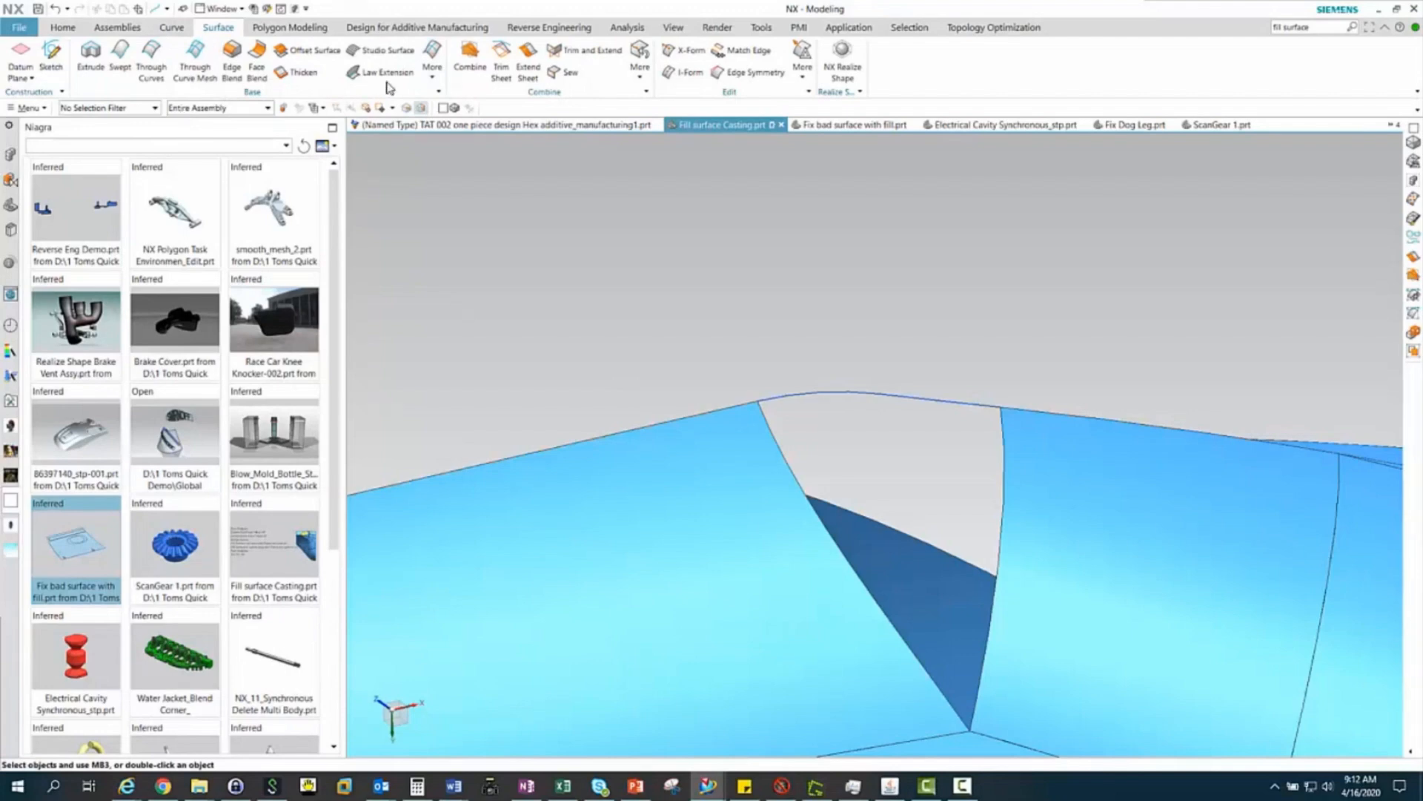
{"action": "left_click", "coordinate": [433, 70]}
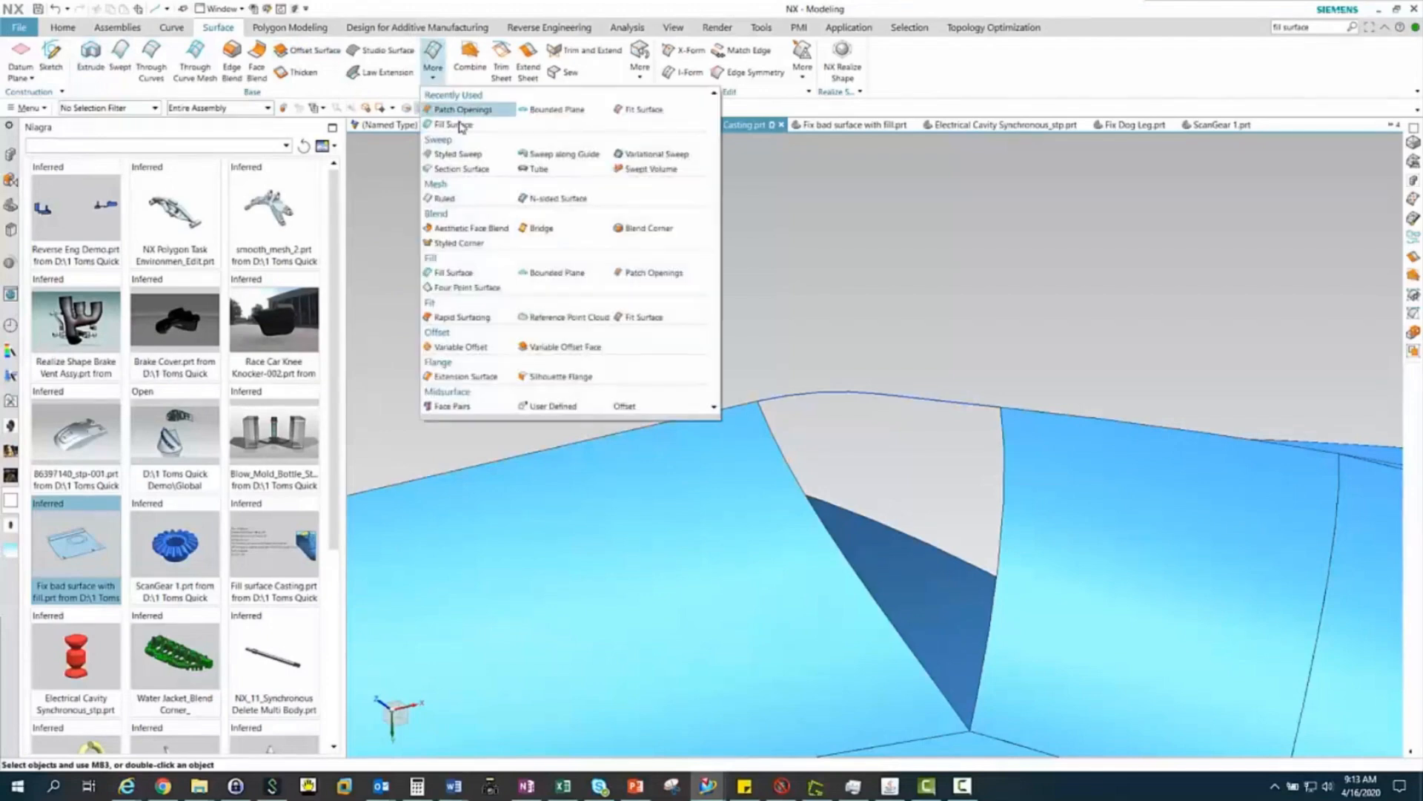
{"action": "left_click", "coordinate": [445, 273]}
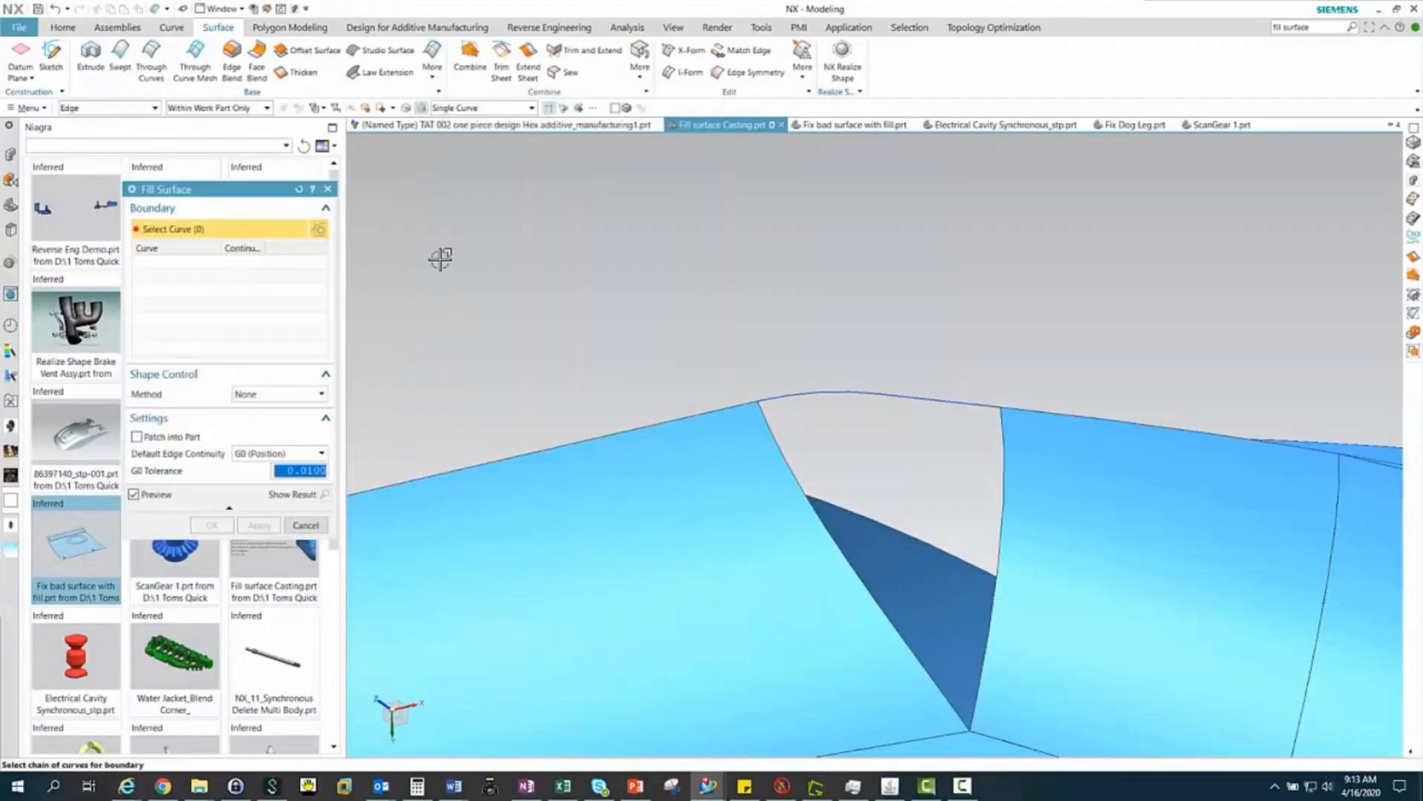
{"action": "left_click", "coordinate": [122, 108]}
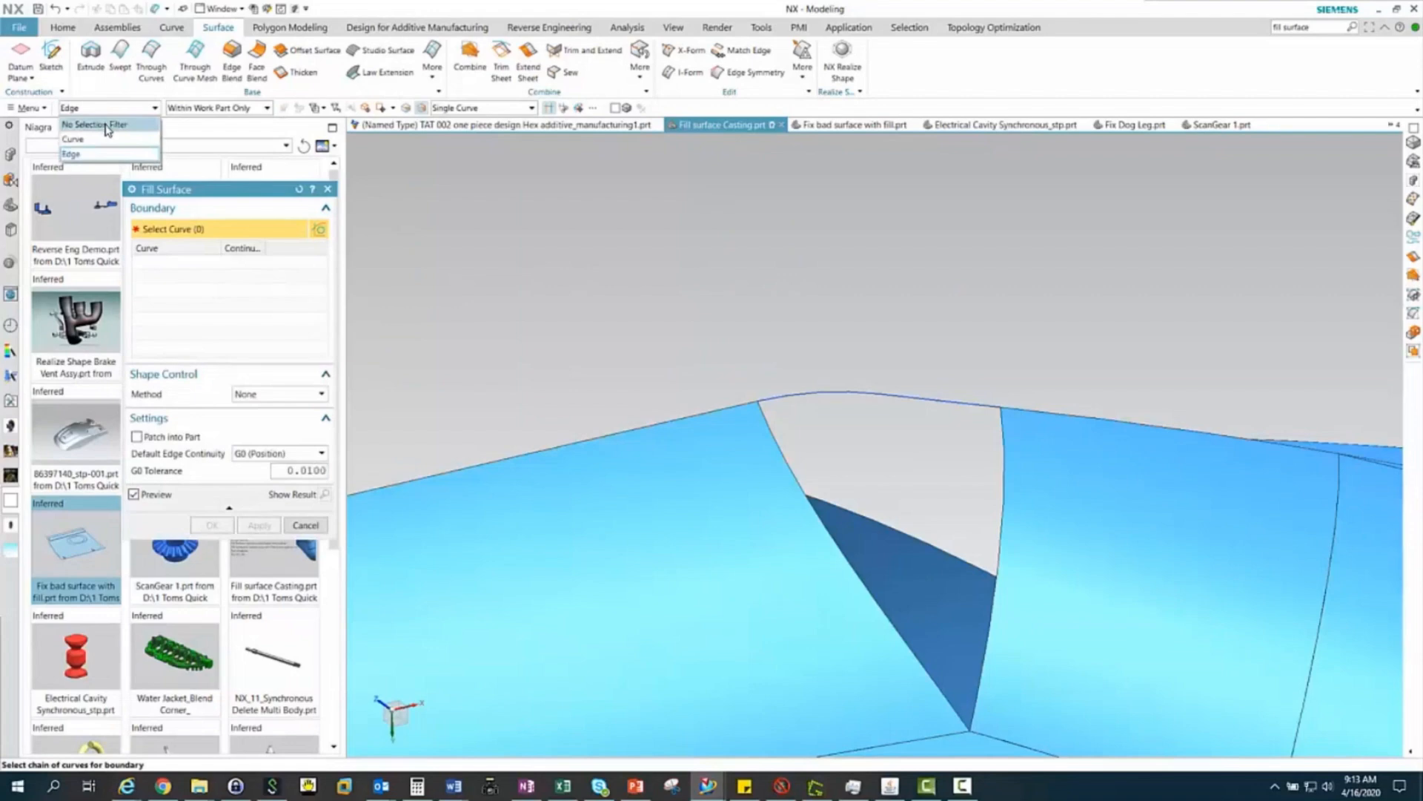
{"action": "left_click", "coordinate": [106, 126]}
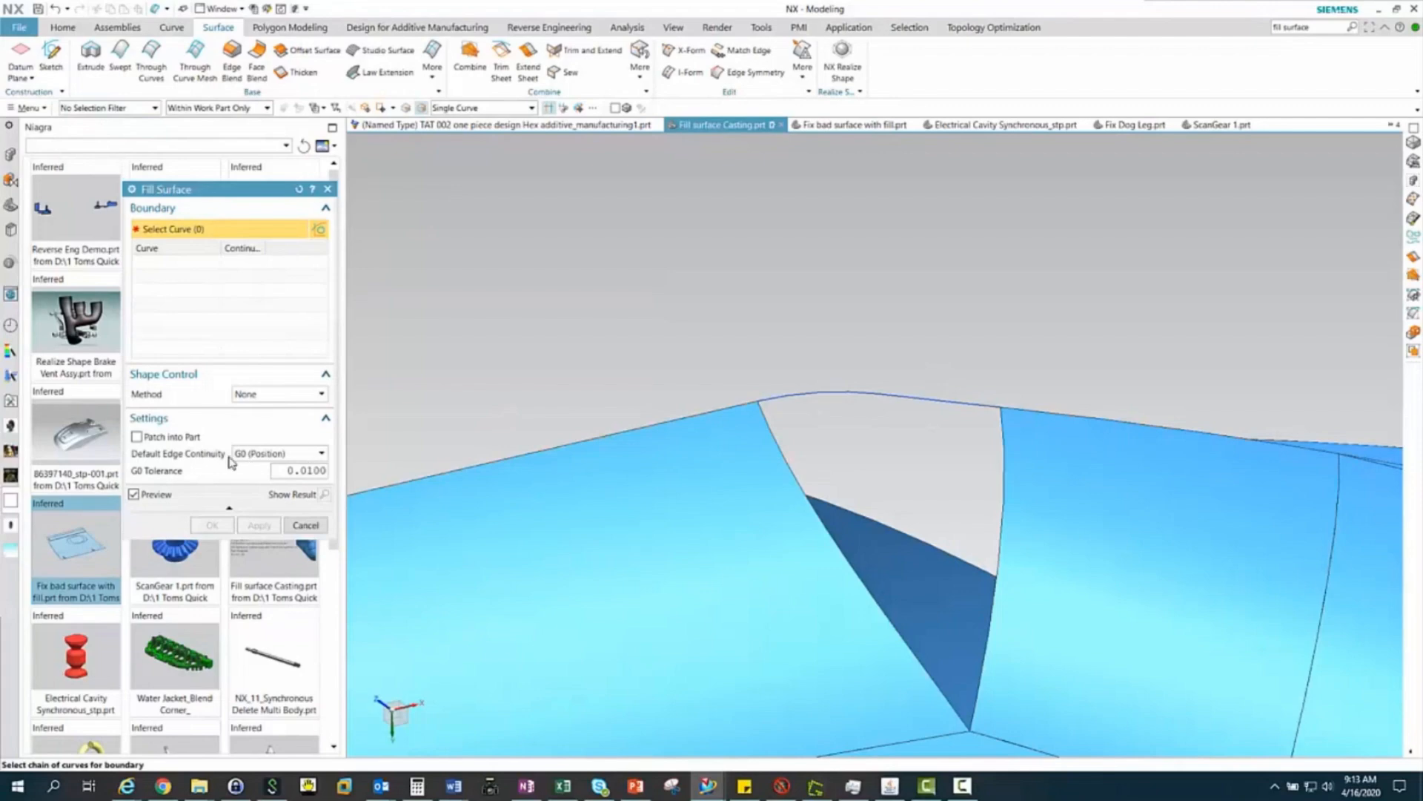
{"action": "left_click", "coordinate": [285, 395]}
{"action": "left_click", "coordinate": [286, 396]}
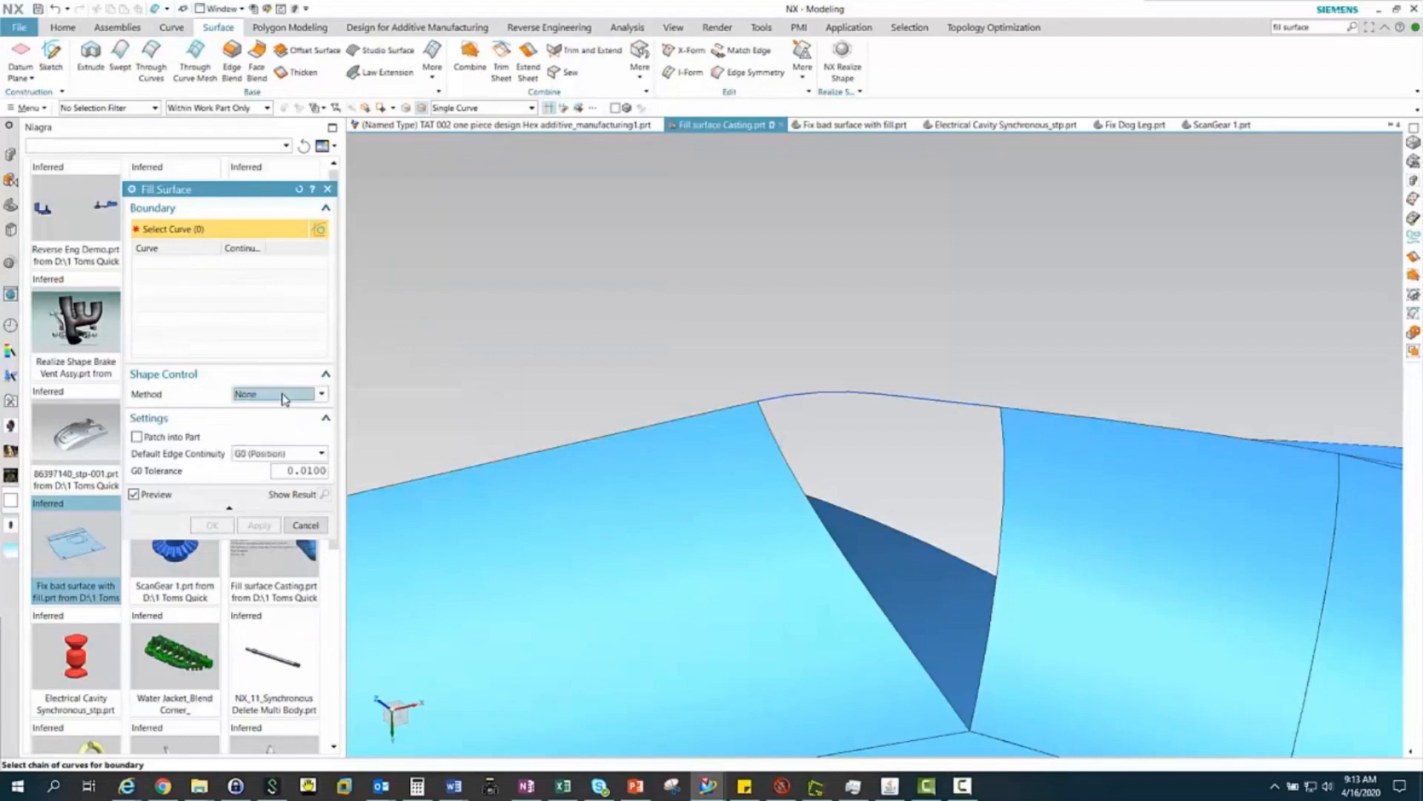
{"action": "left_click", "coordinate": [137, 437]}
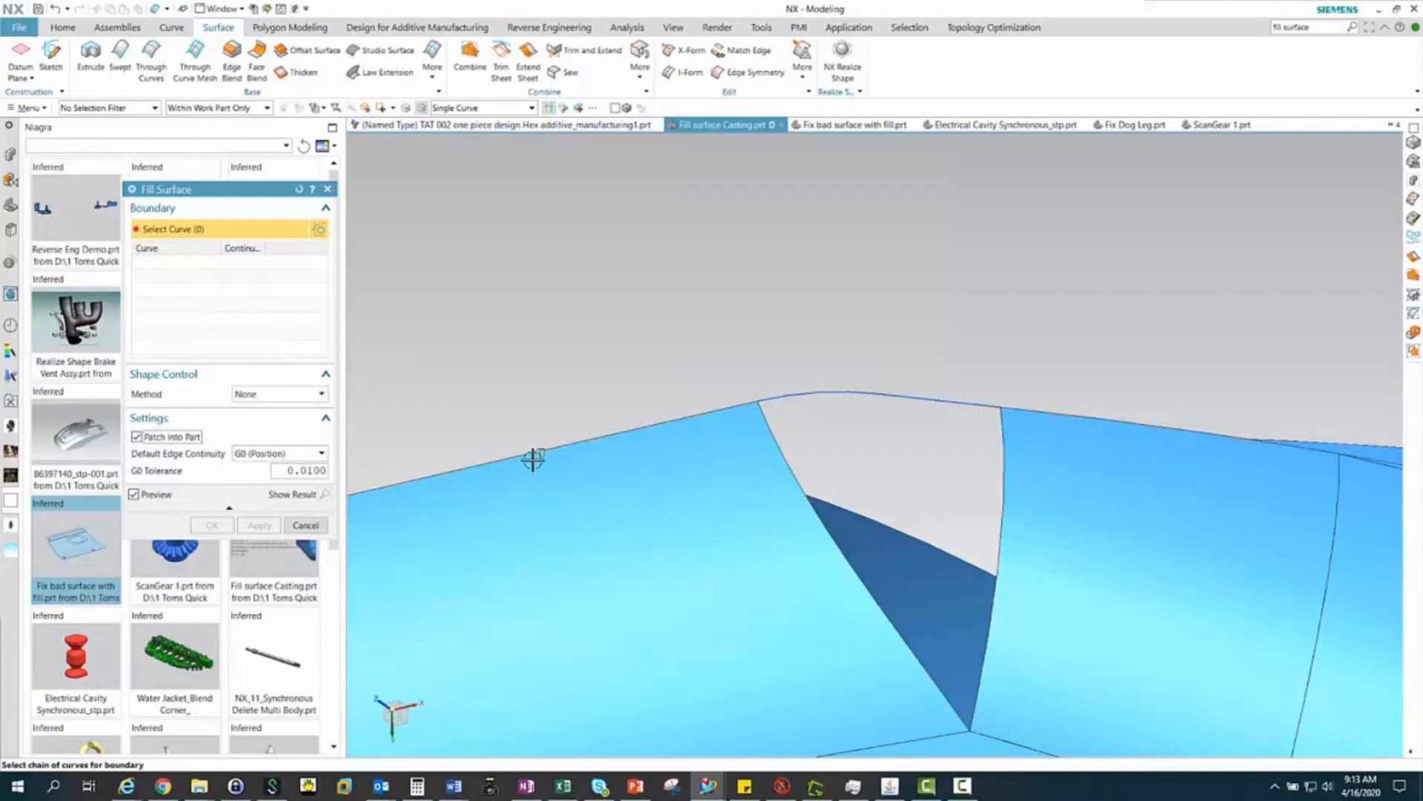
Fill the triangular gap from its two side edges and the bridging spline, with G1 continuity on both edges and G0 on the spline
{"action": "left_click", "coordinate": [1005, 488]}
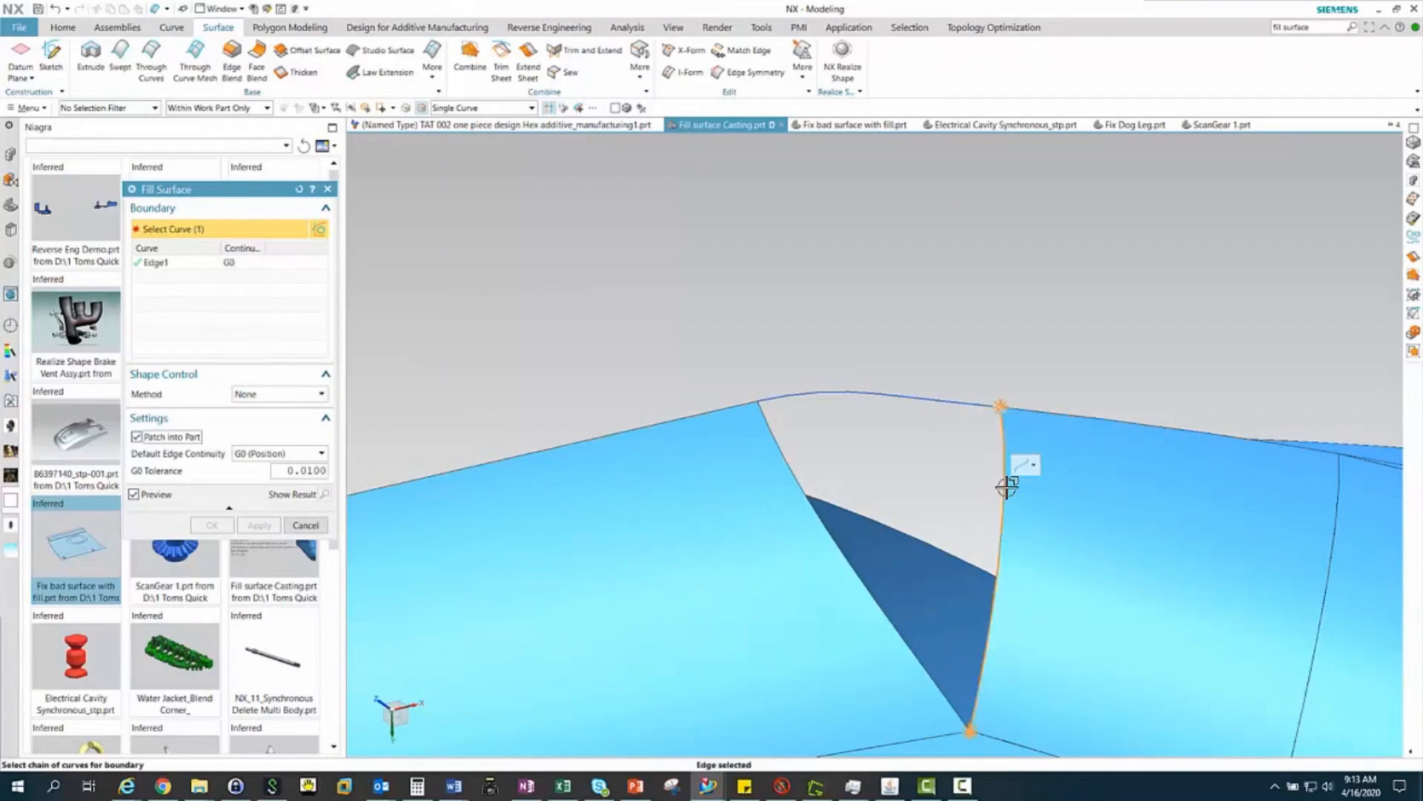
{"action": "right_click", "coordinate": [236, 264]}
{"action": "left_click", "coordinate": [256, 284]}
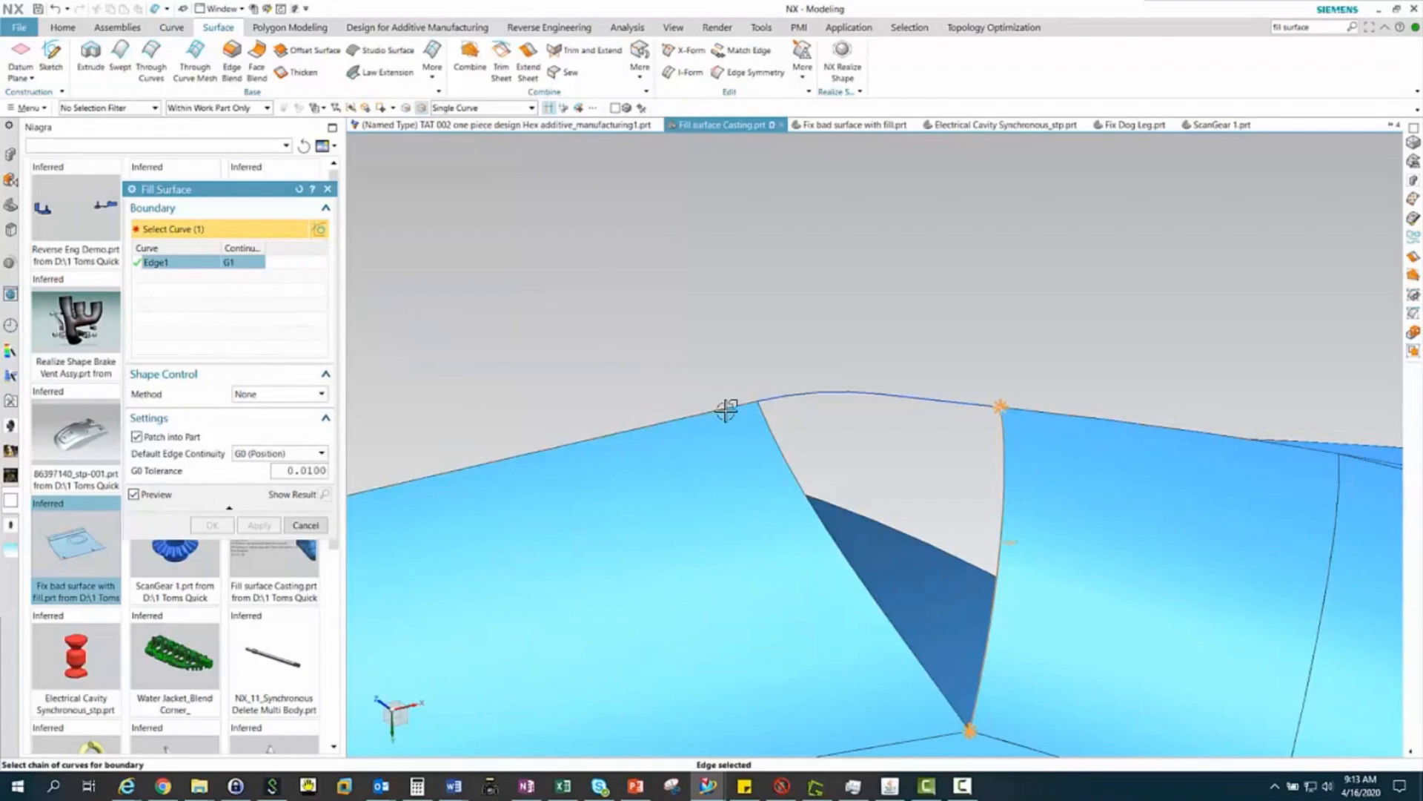
{"action": "left_click", "coordinate": [968, 401]}
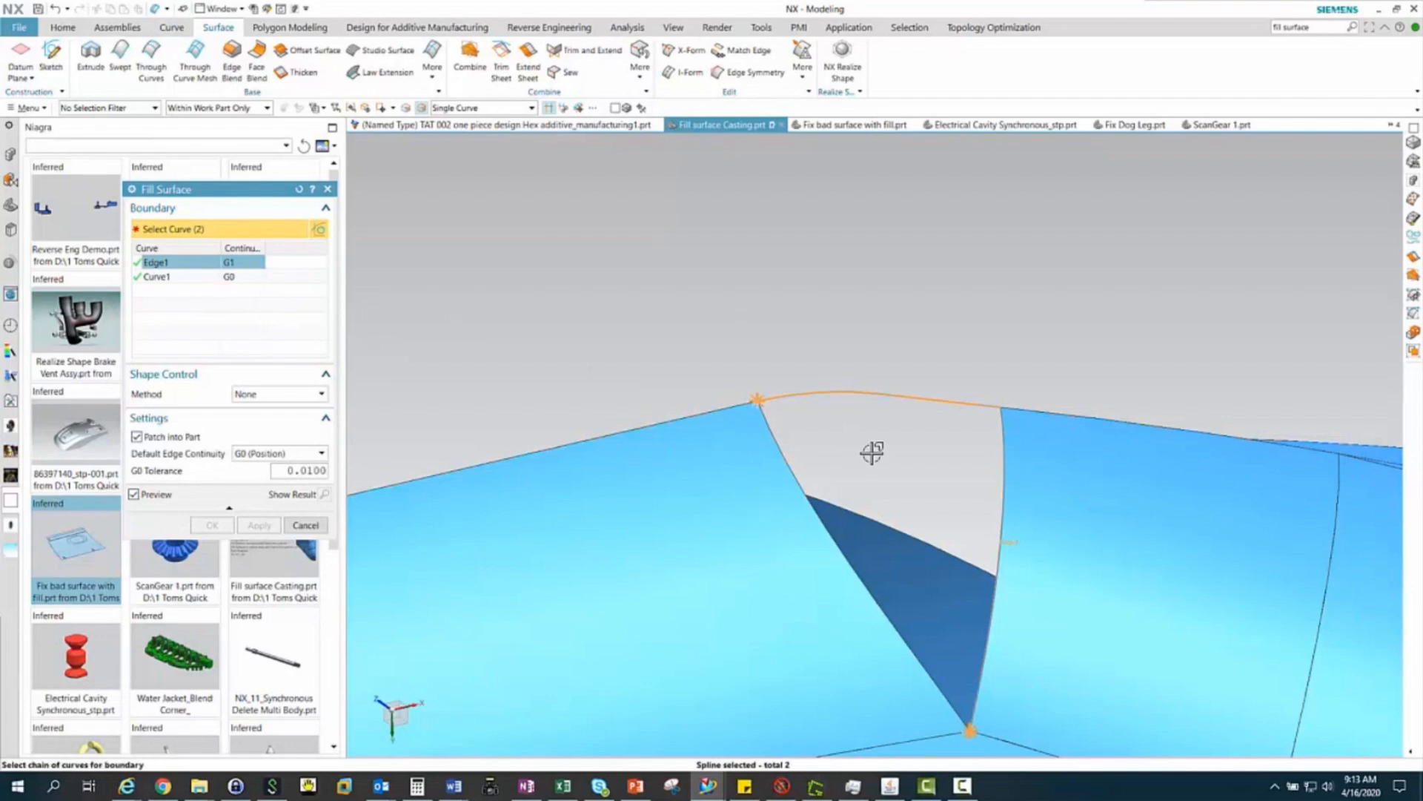
{"action": "left_click", "coordinate": [774, 439]}
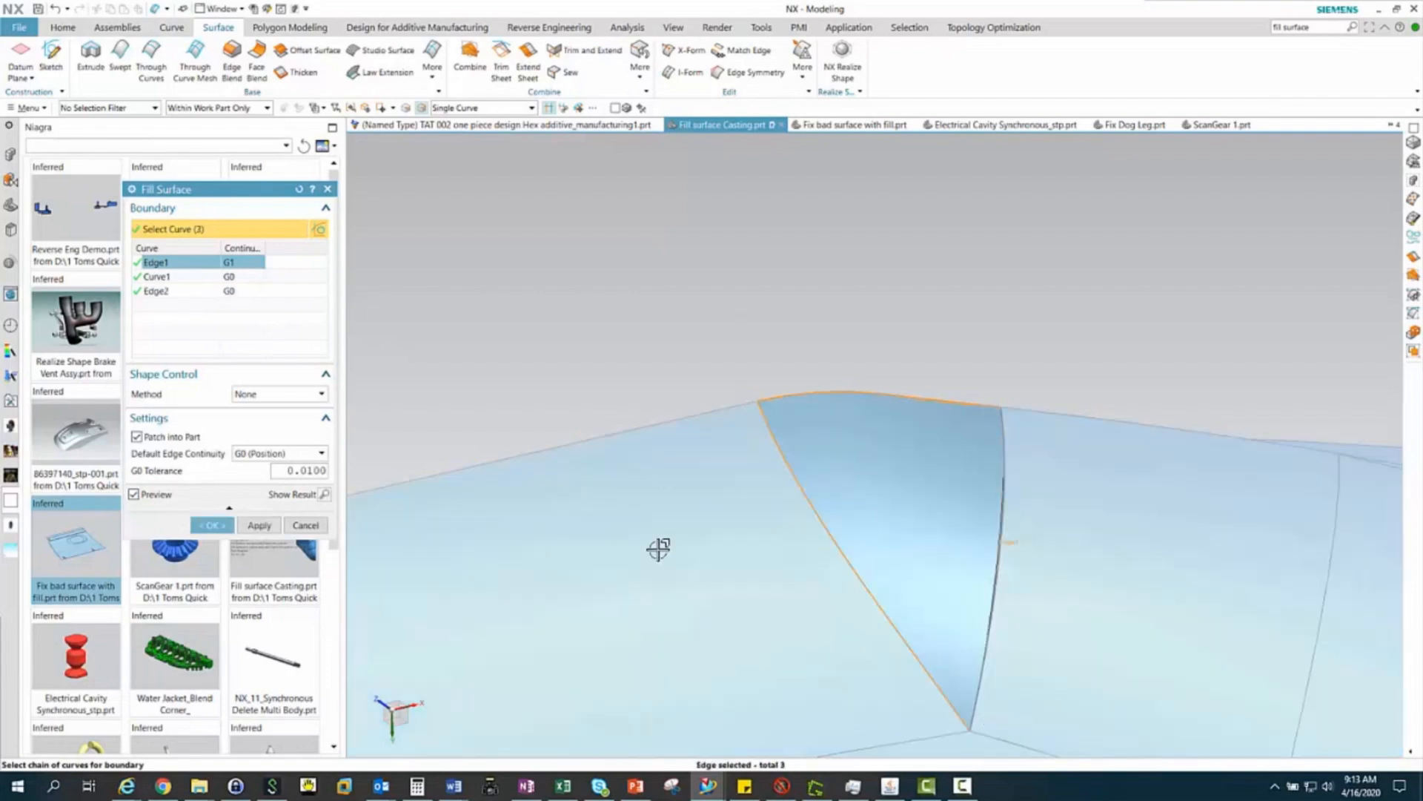
{"action": "left_click", "coordinate": [164, 292]}
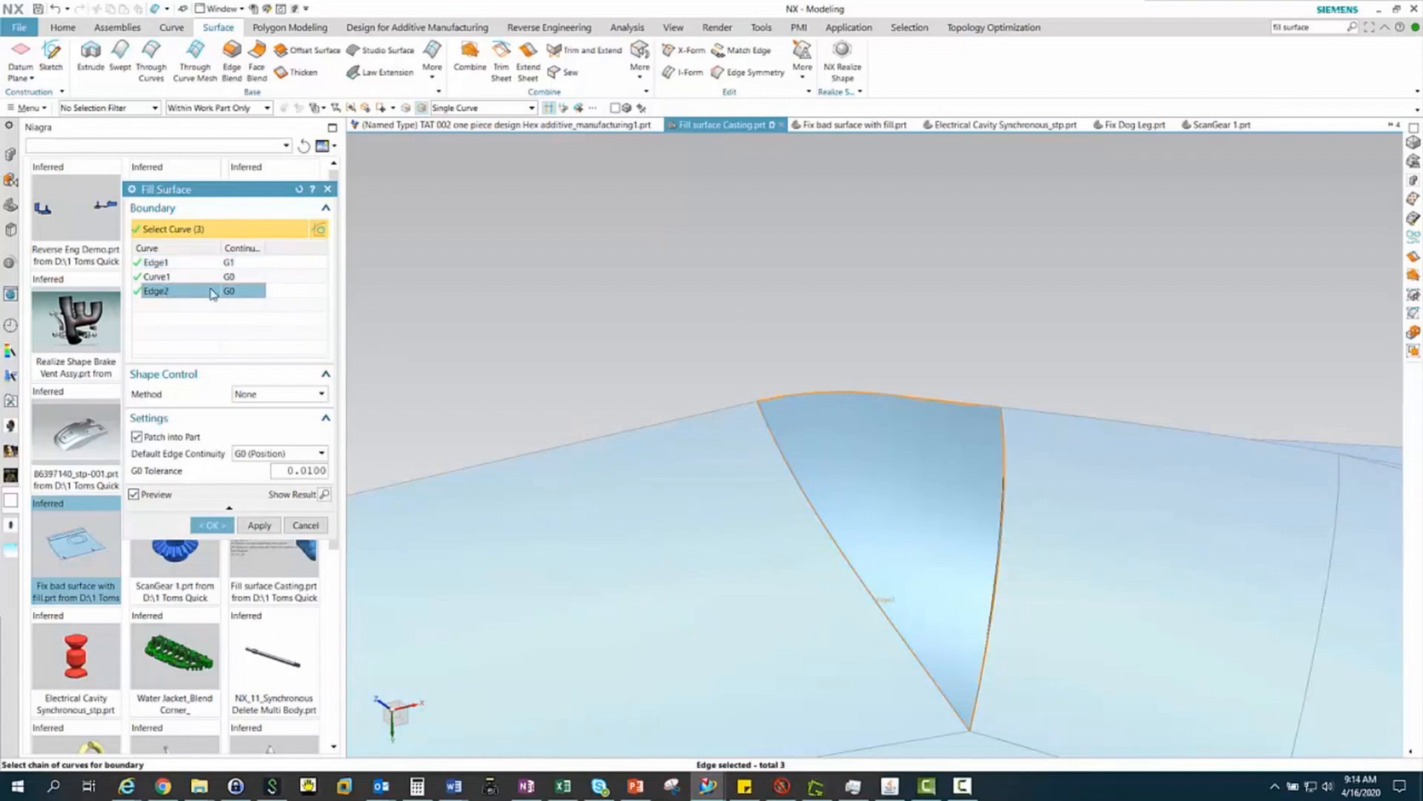
{"action": "left_click", "coordinate": [233, 294]}
{"action": "left_click", "coordinate": [261, 315]}
{"action": "left_click", "coordinate": [214, 525]}
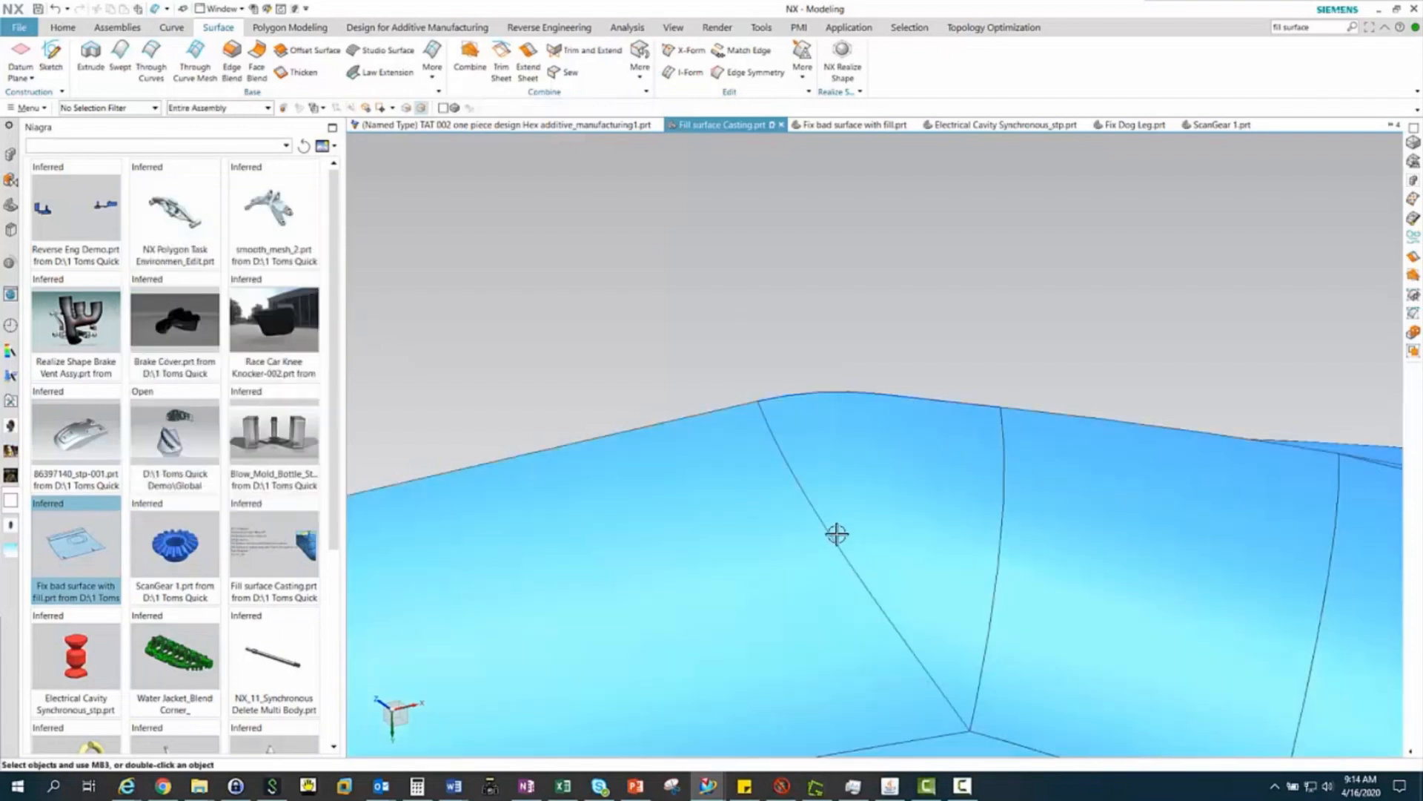
Start another Fill Surface for the large remaining opening beside the patched gap
{"action": "scroll", "coordinate": [734, 558], "scroll_direction": "down", "scroll_amount": 4}
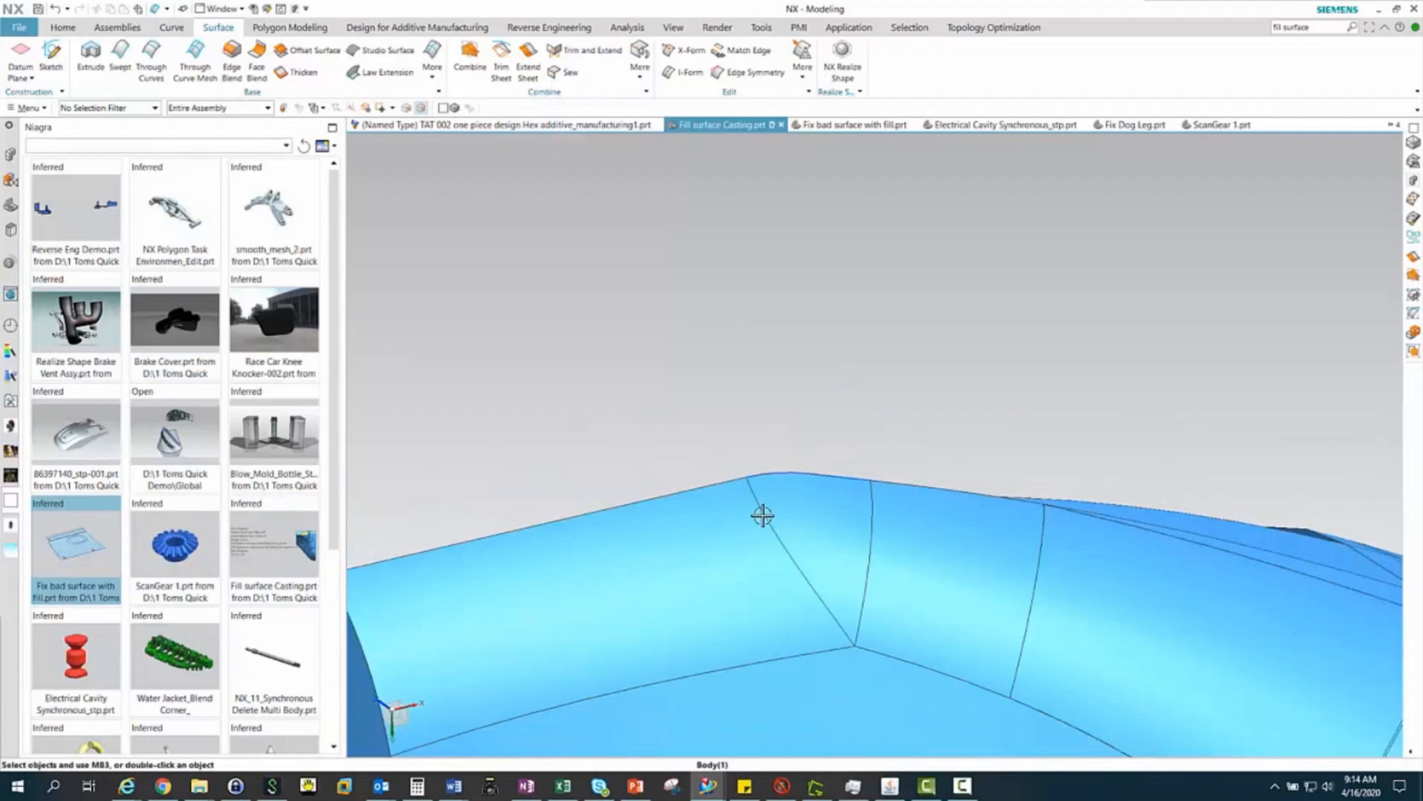
{"action": "middle_click_drag", "start_coordinate": [763, 516], "coordinate": [766, 572]}
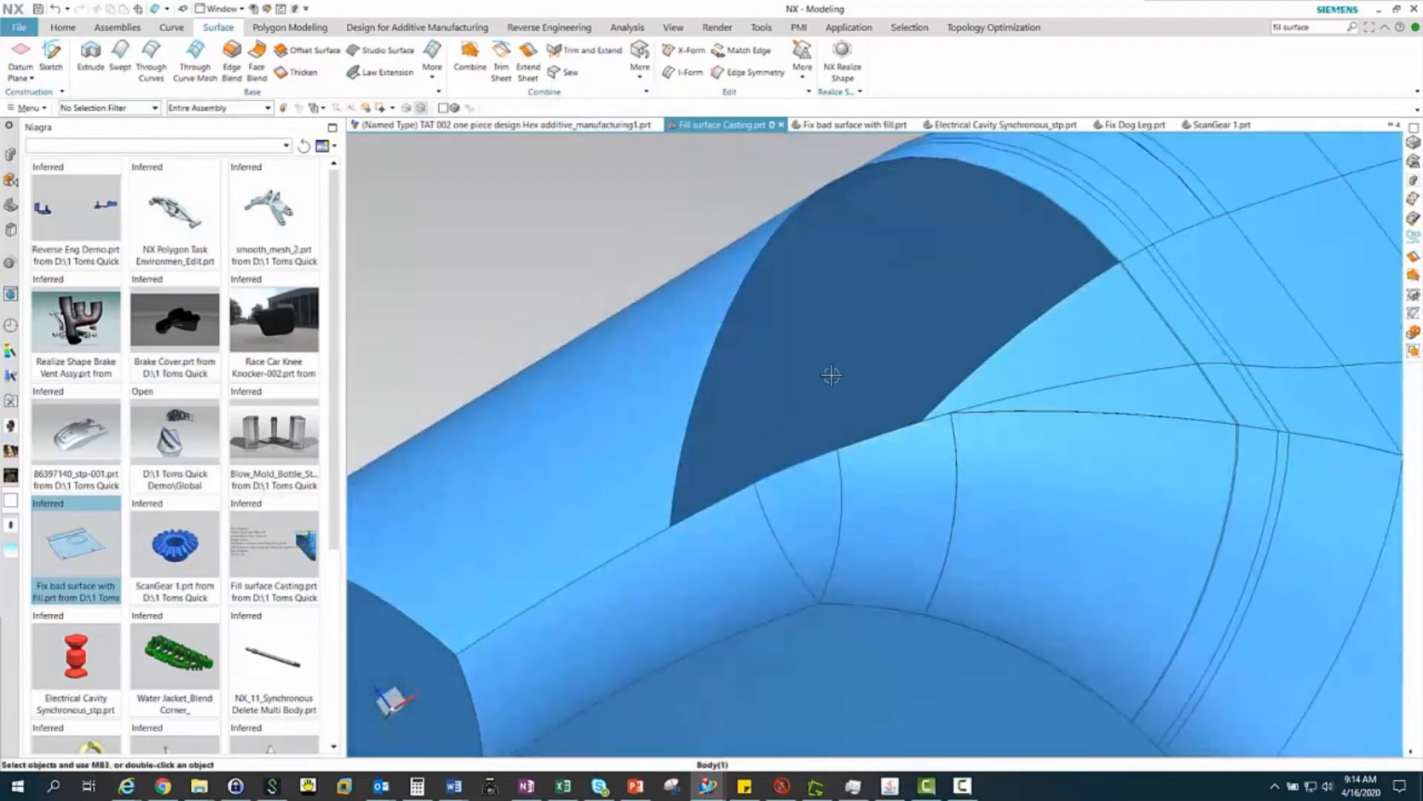
{"action": "scroll", "coordinate": [826, 381], "scroll_direction": "down", "scroll_amount": 2}
{"action": "middle_click_drag", "start_coordinate": [844, 470], "coordinate": [842, 477]}
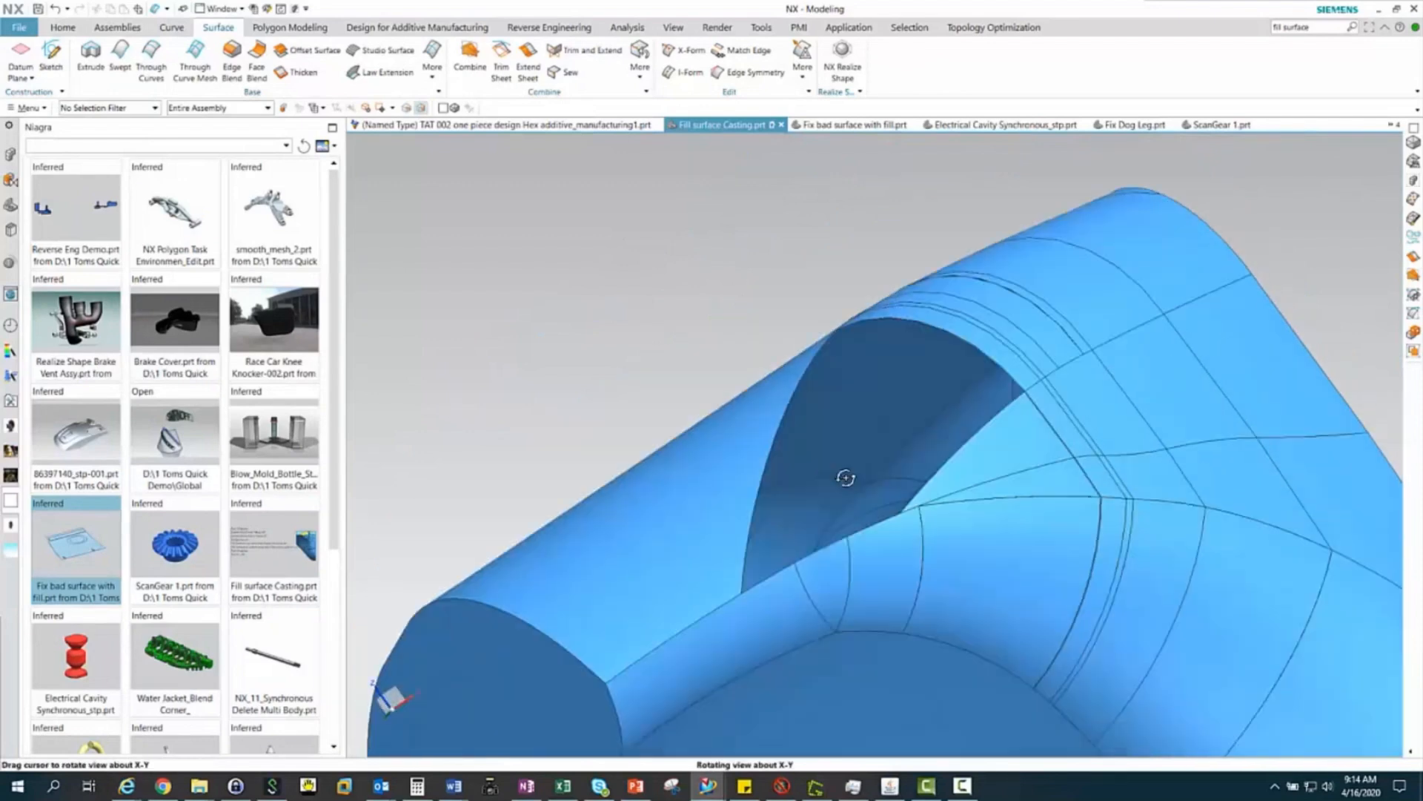
{"action": "left_click", "coordinate": [436, 84]}
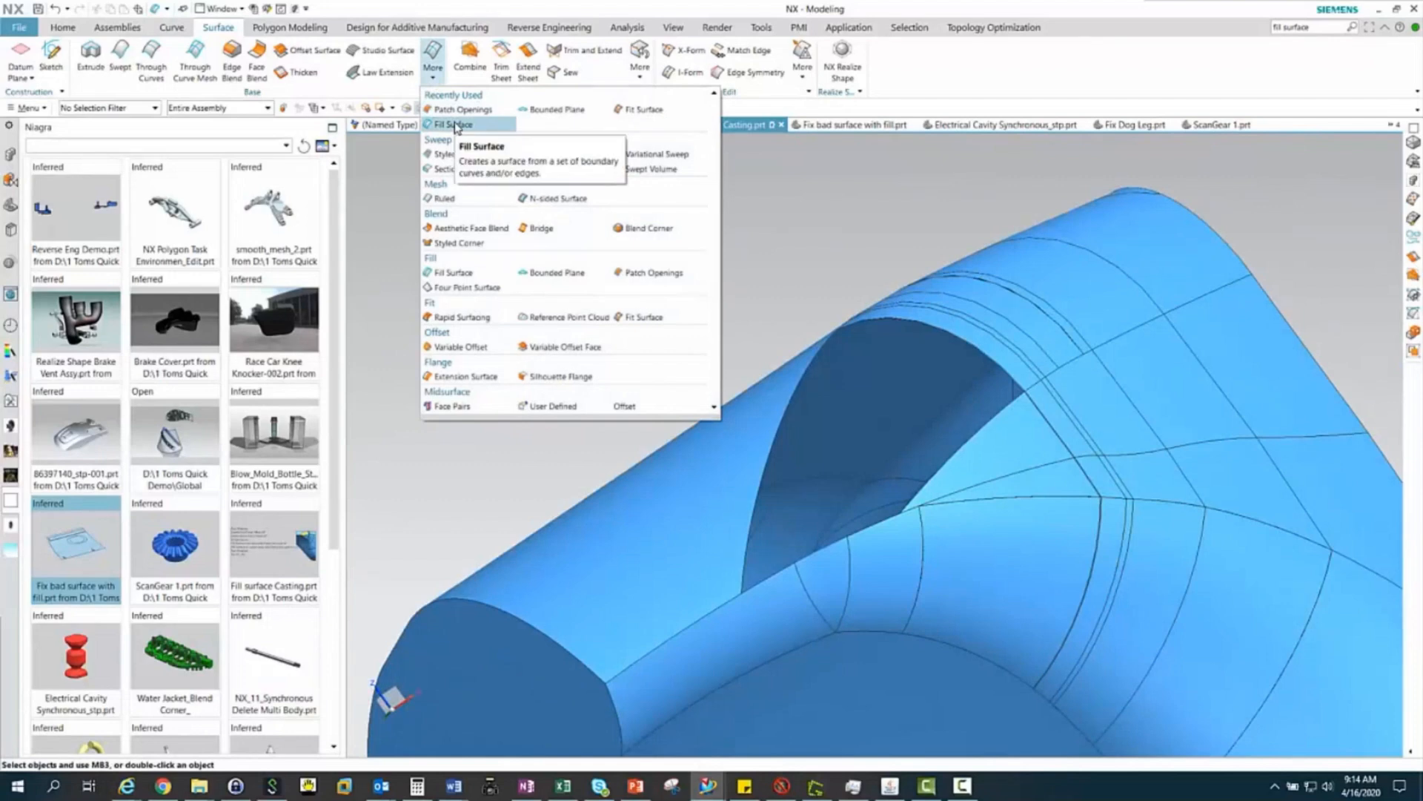
{"action": "left_click", "coordinate": [453, 125]}
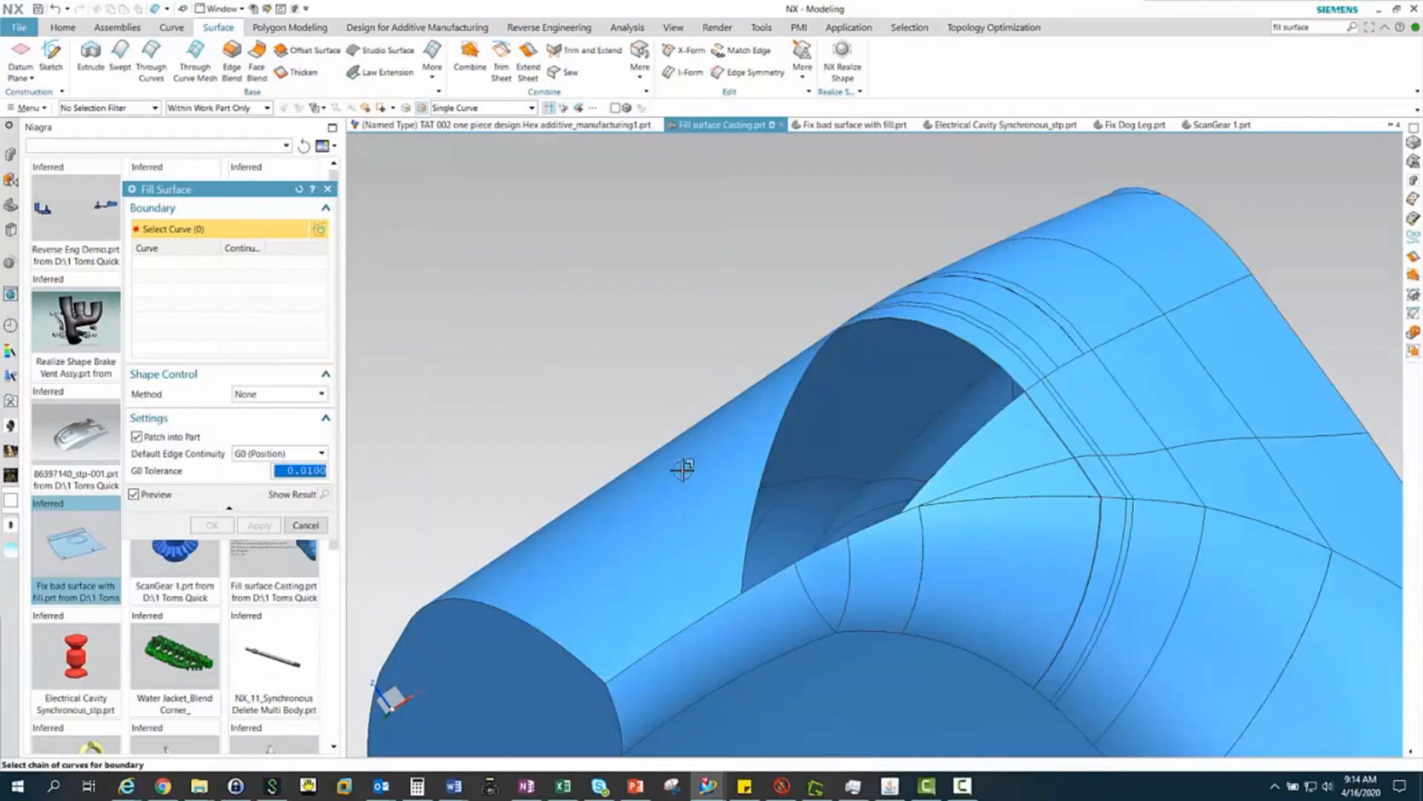
{"action": "scroll", "coordinate": [683, 469], "scroll_direction": "down", "scroll_amount": 2}
{"action": "left_click_drag", "start_coordinate": [654, 280], "coordinate": [1001, 611]}
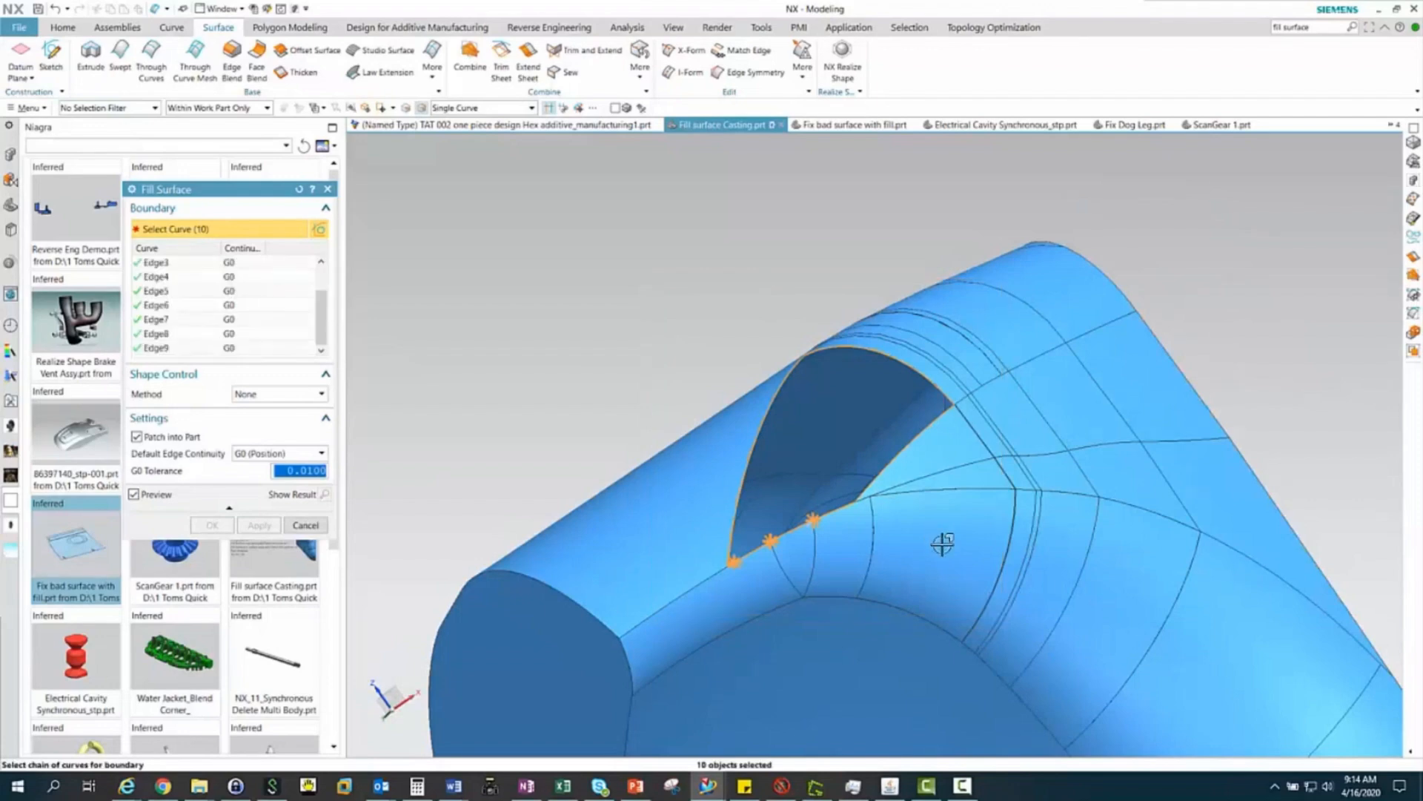
{"action": "left_click", "coordinate": [892, 462], "text": "shift"}
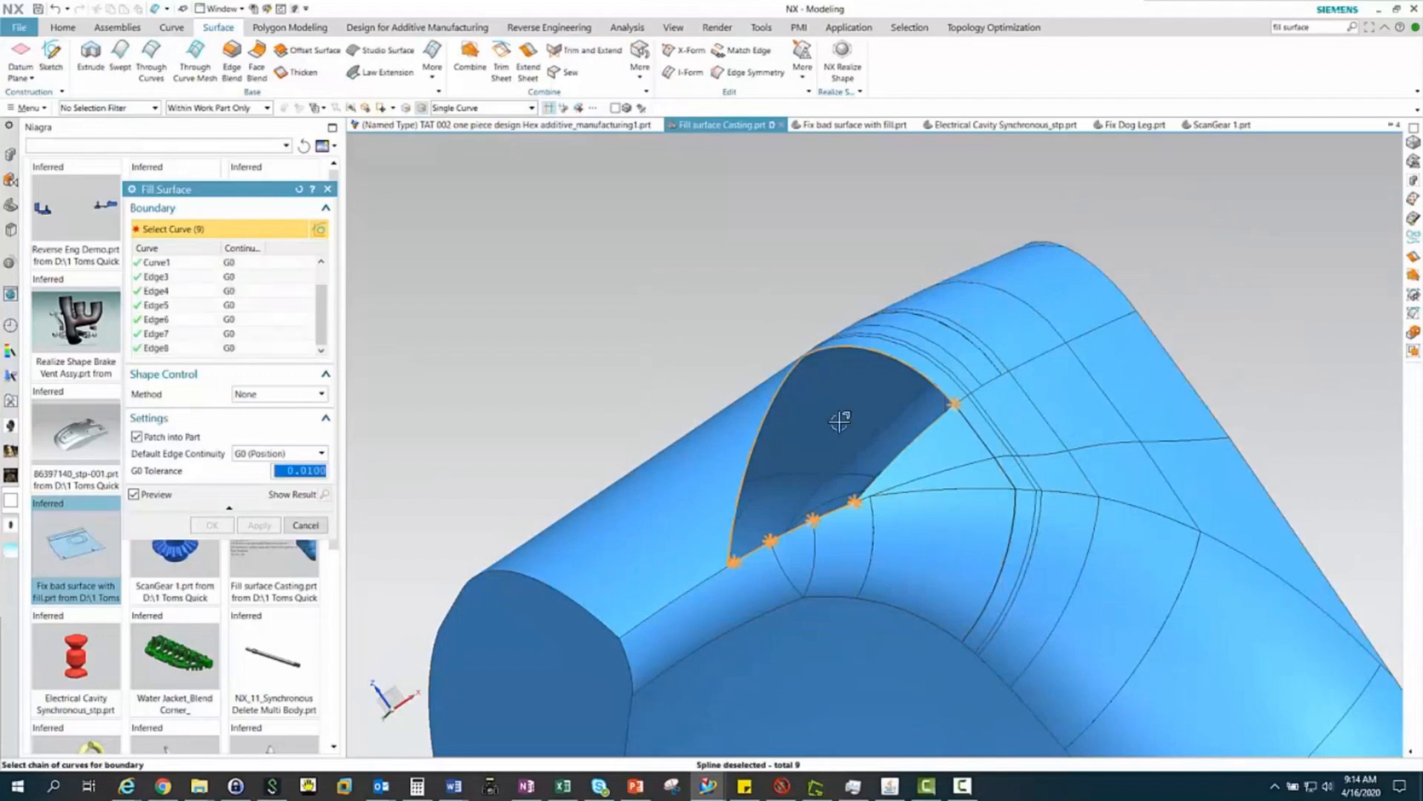
{"action": "left_click_drag", "start_coordinate": [619, 268], "coordinate": [1009, 590]}
Limit the selection to edges and box-select all boundary edges around the large opening
{"action": "left_click", "coordinate": [107, 108]}
{"action": "left_click", "coordinate": [93, 163]}
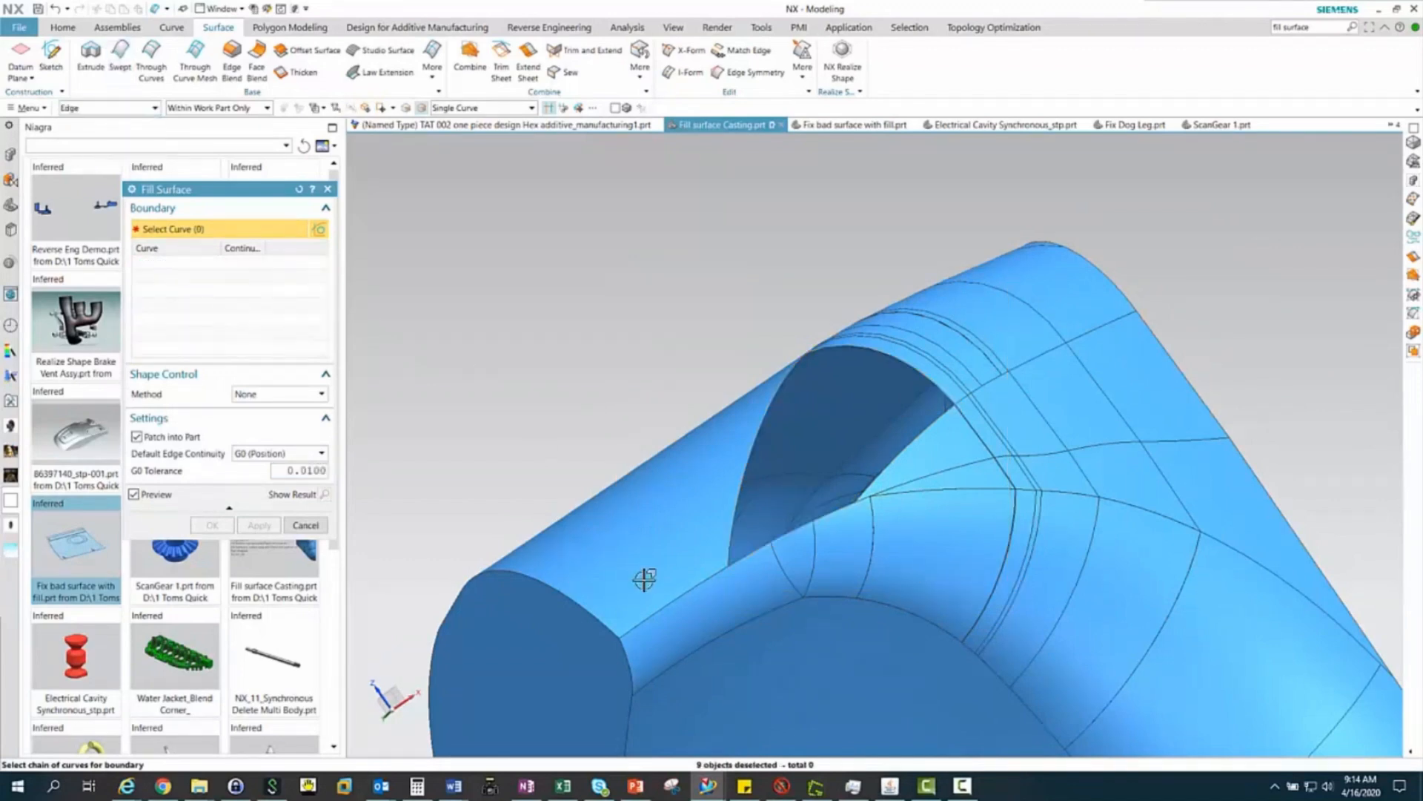
{"action": "left_click_drag", "start_coordinate": [660, 284], "coordinate": [1034, 614]}
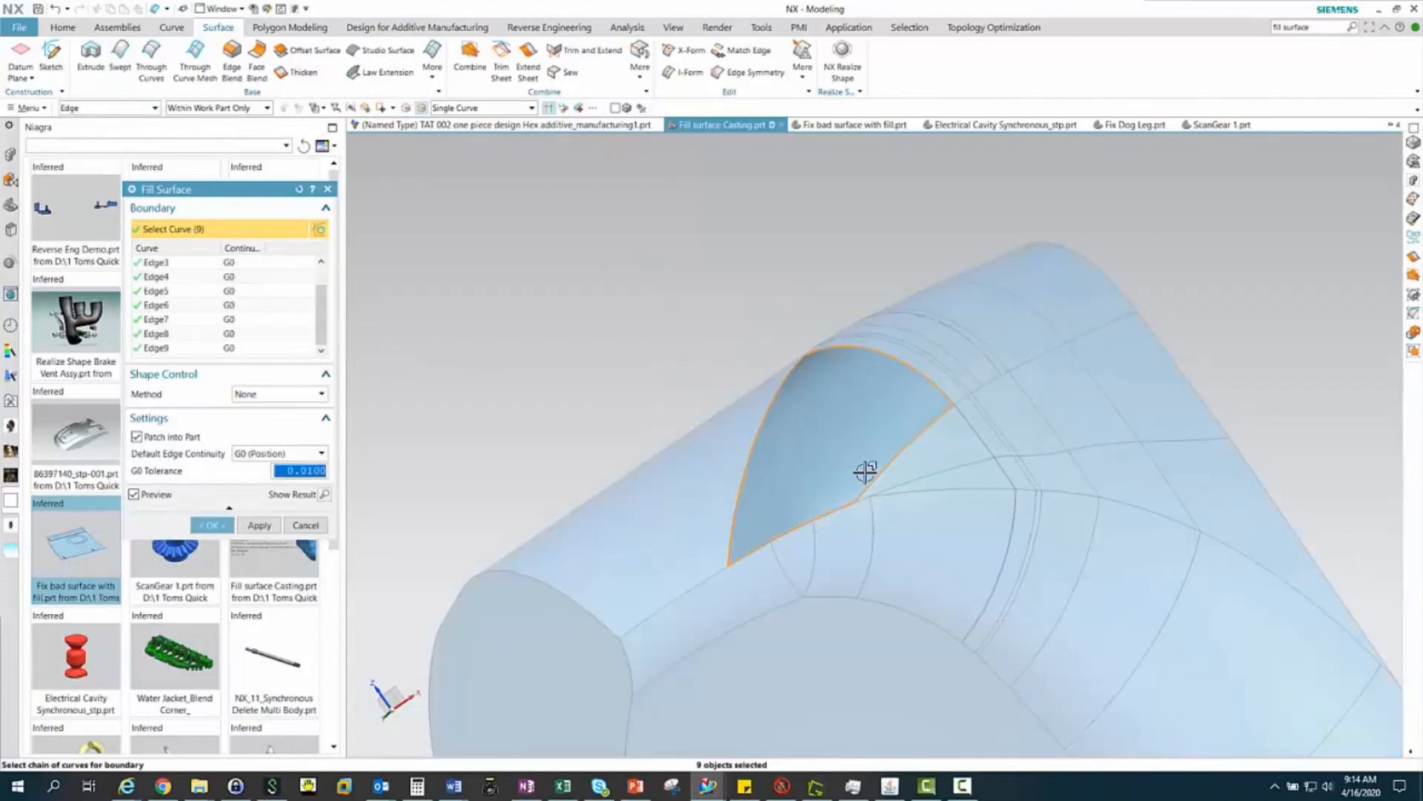
Set the continuity of boundary edges Edge3 and Edge2 to G1
{"action": "left_click", "coordinate": [201, 266]}
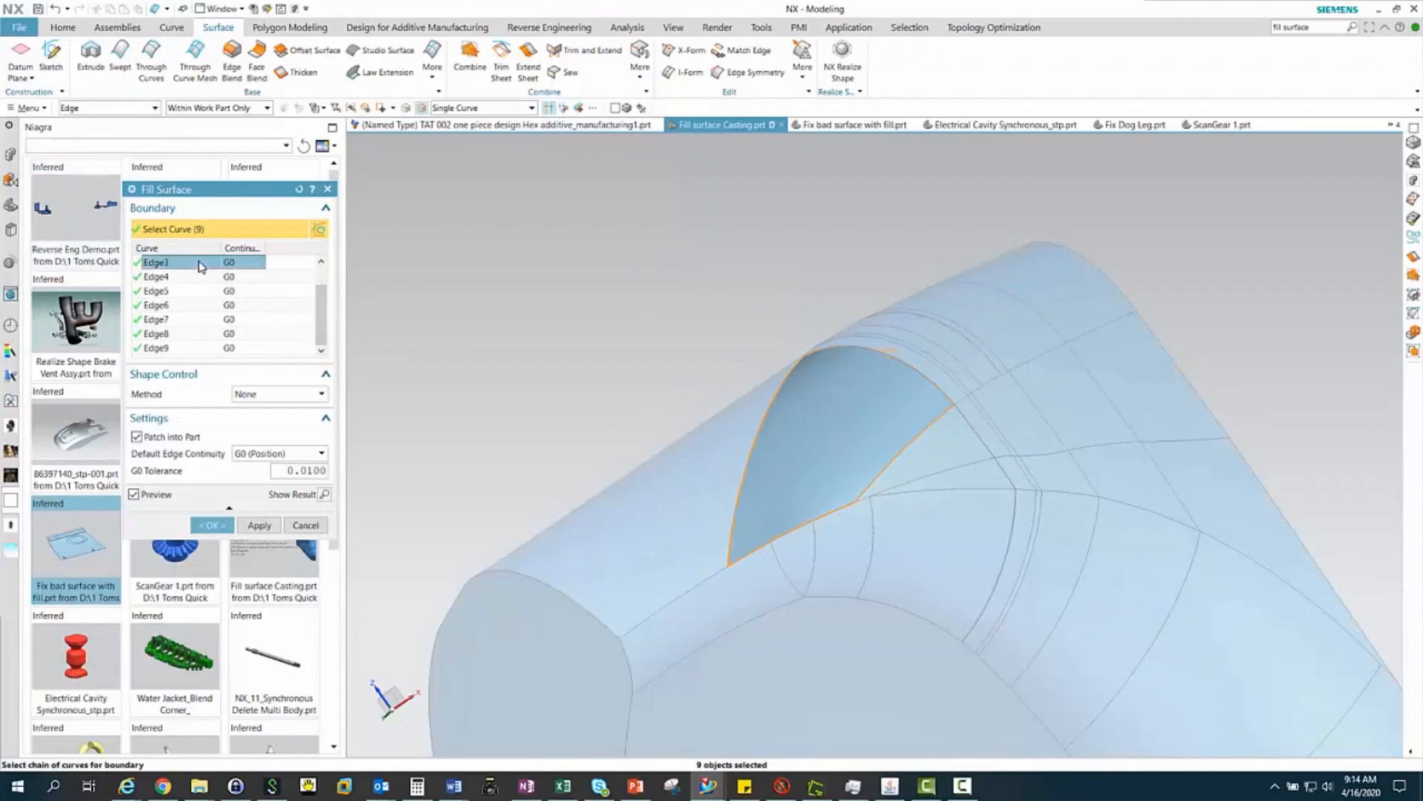
{"action": "scroll", "coordinate": [964, 356], "scroll_direction": "up", "scroll_amount": 5}
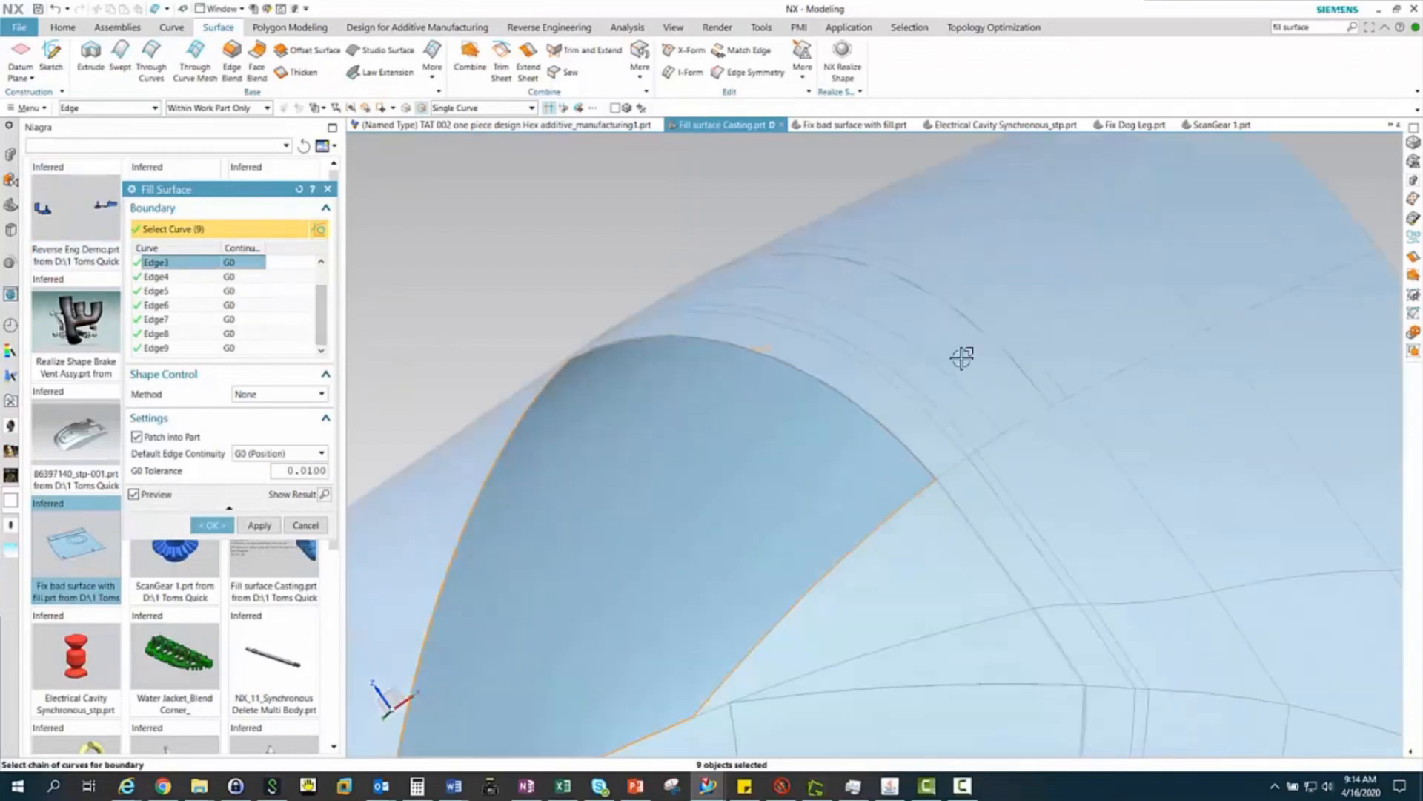
{"action": "left_click", "coordinate": [232, 264]}
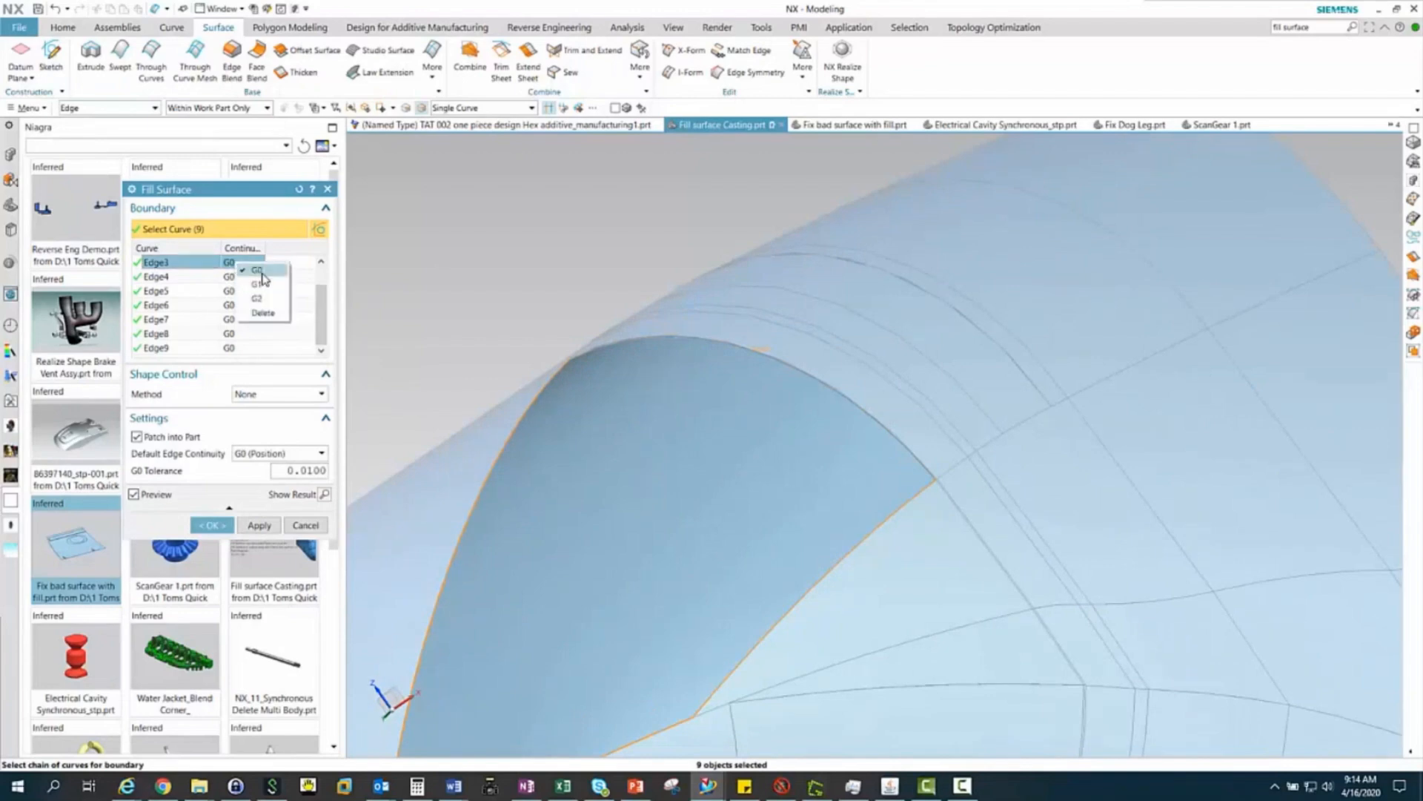
{"action": "left_click", "coordinate": [261, 290]}
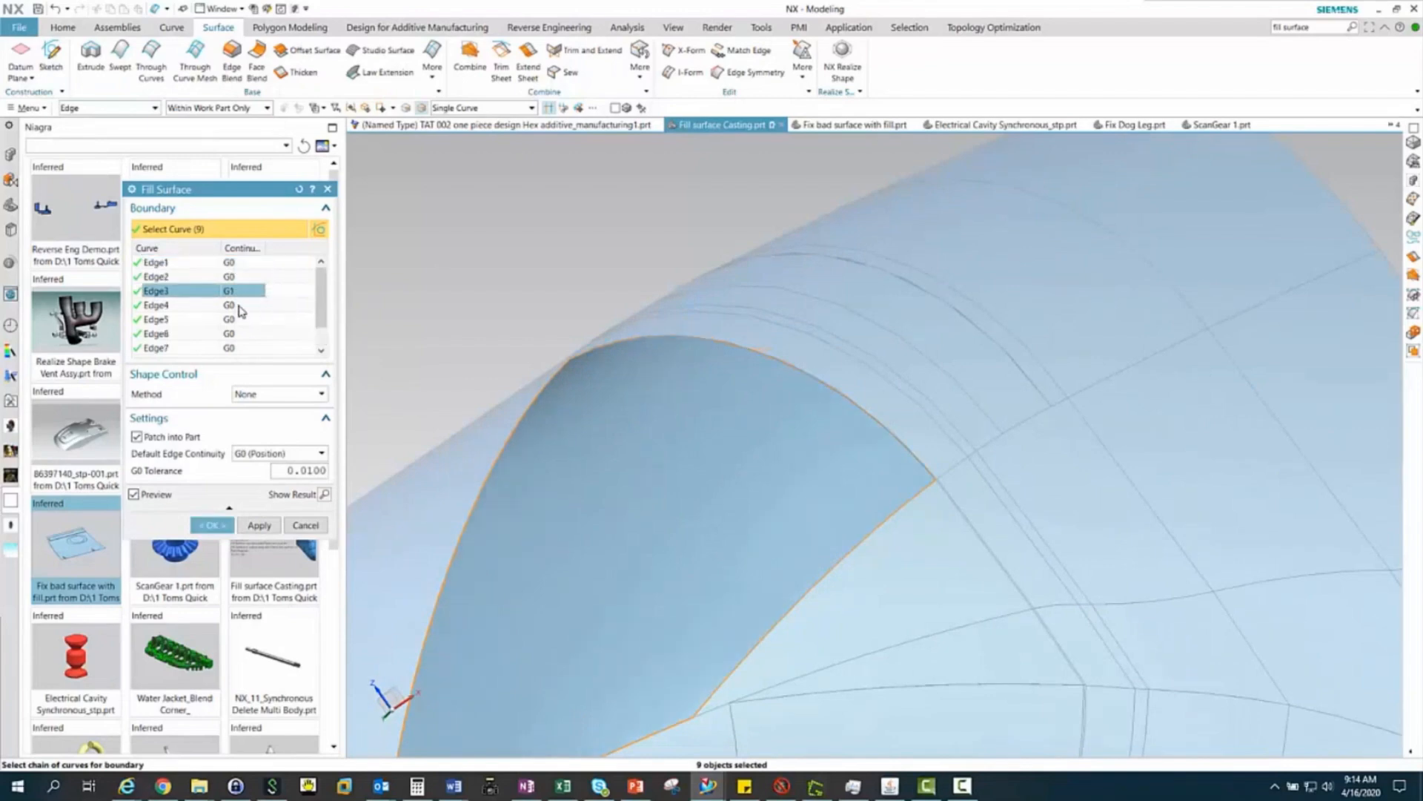
{"action": "left_click", "coordinate": [174, 279]}
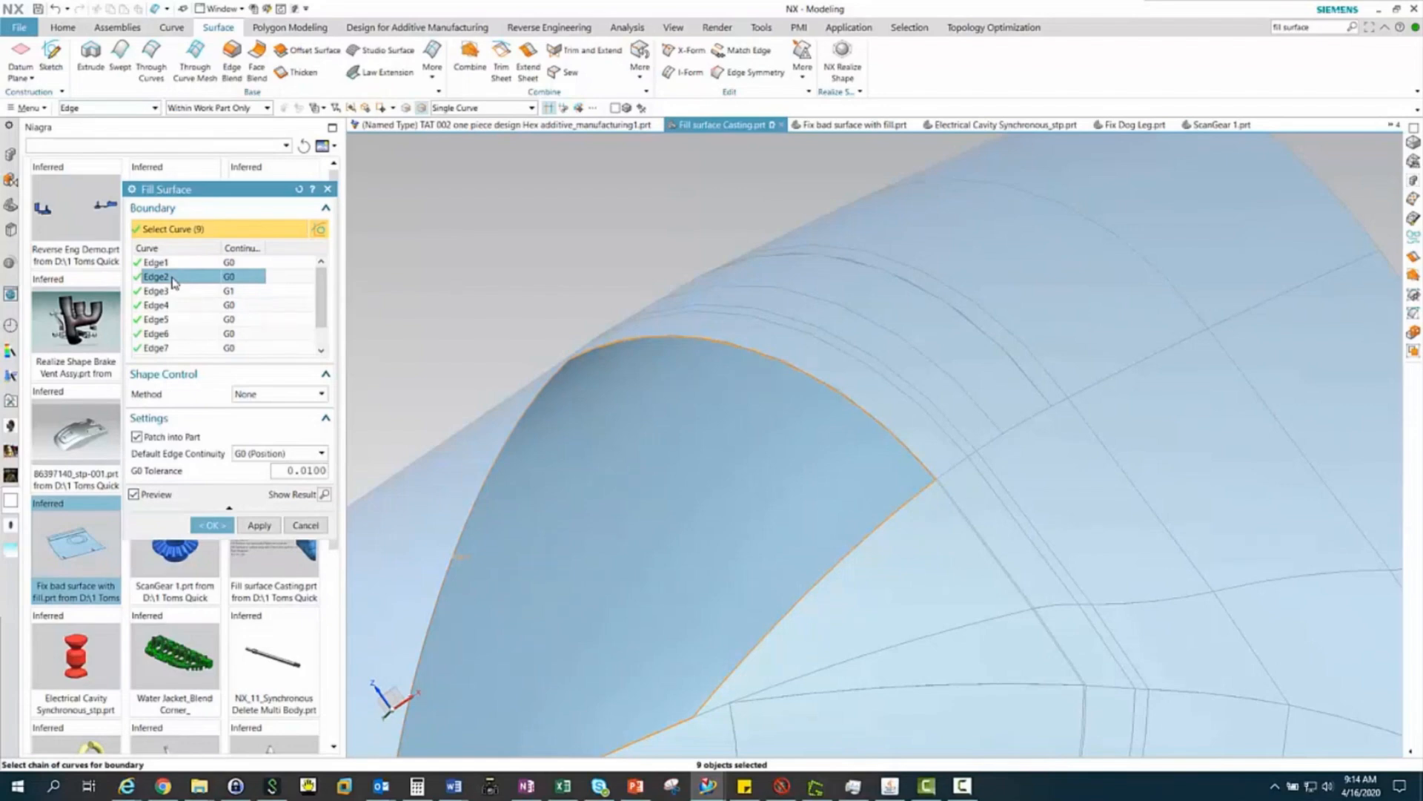
{"action": "right_click", "coordinate": [174, 281]}
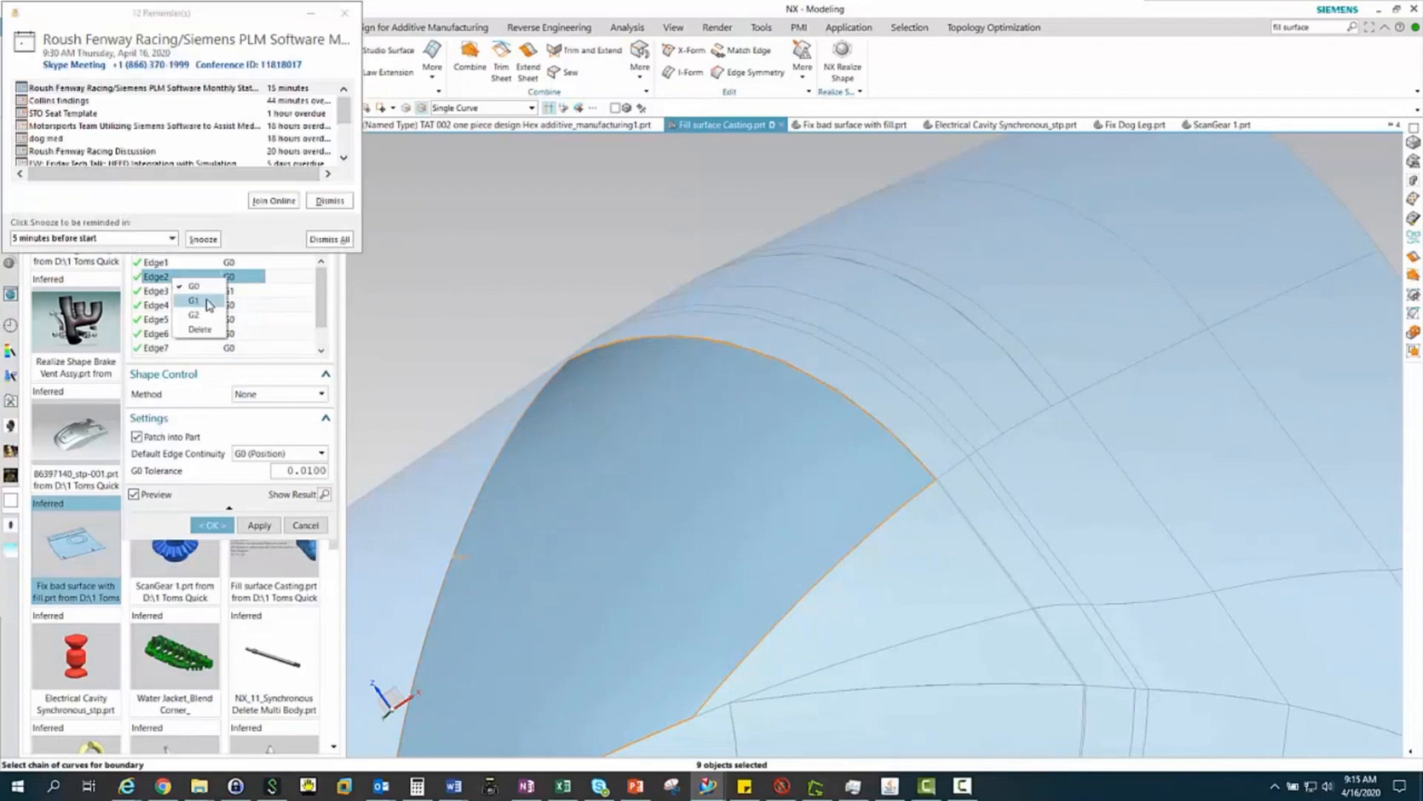
{"action": "left_click", "coordinate": [208, 303]}
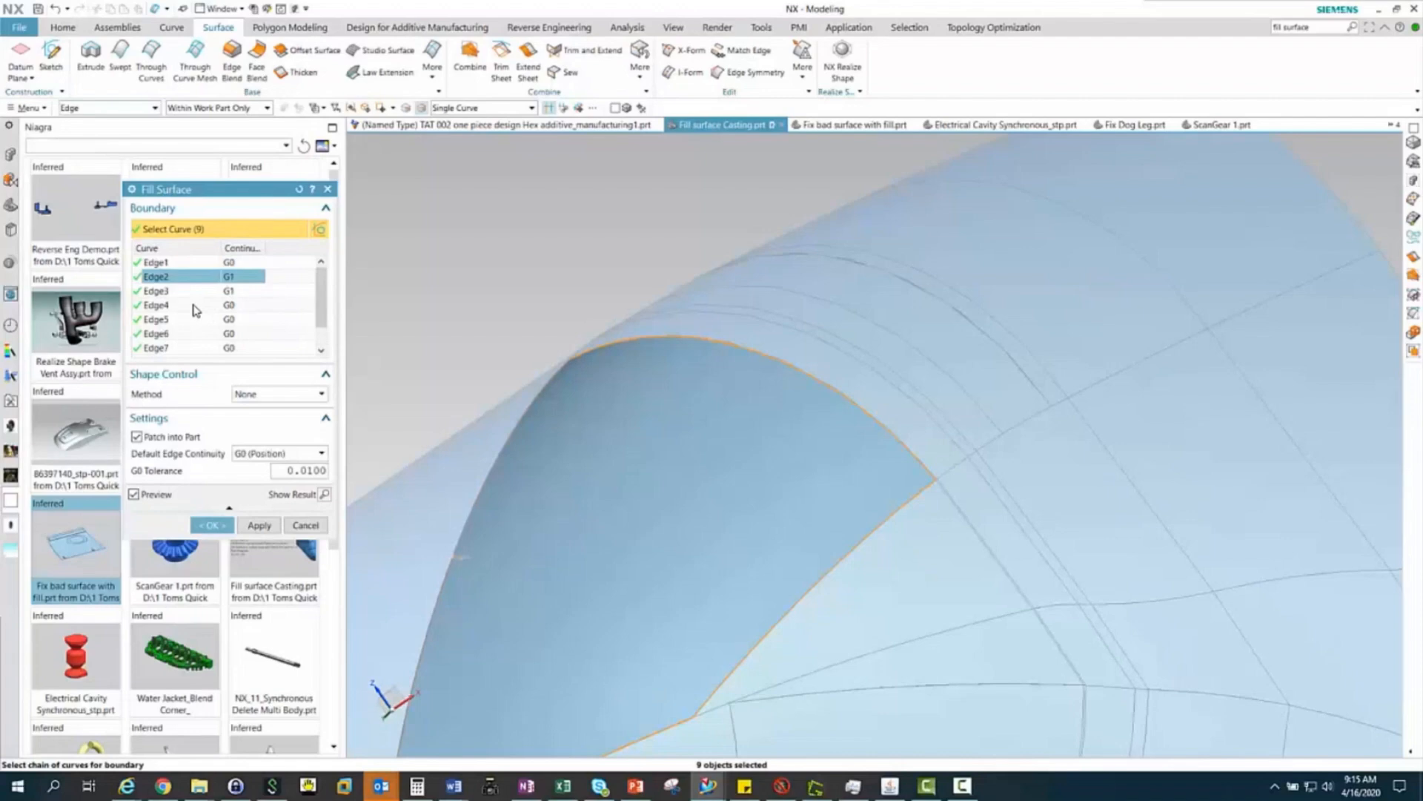
Try G1 continuity on boundary edge Edge1, and return it to G0
{"action": "left_click", "coordinate": [173, 292]}
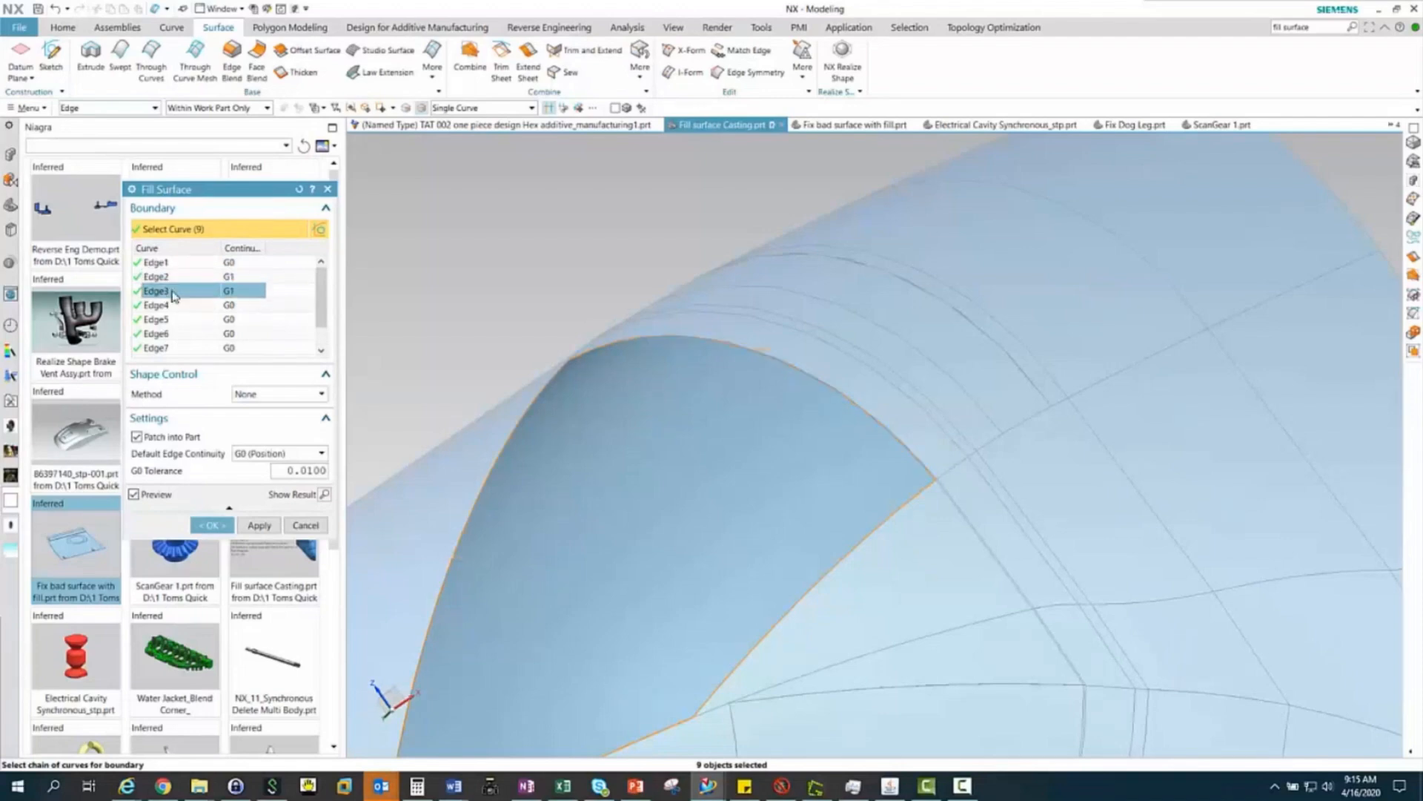
{"action": "right_click", "coordinate": [173, 294]}
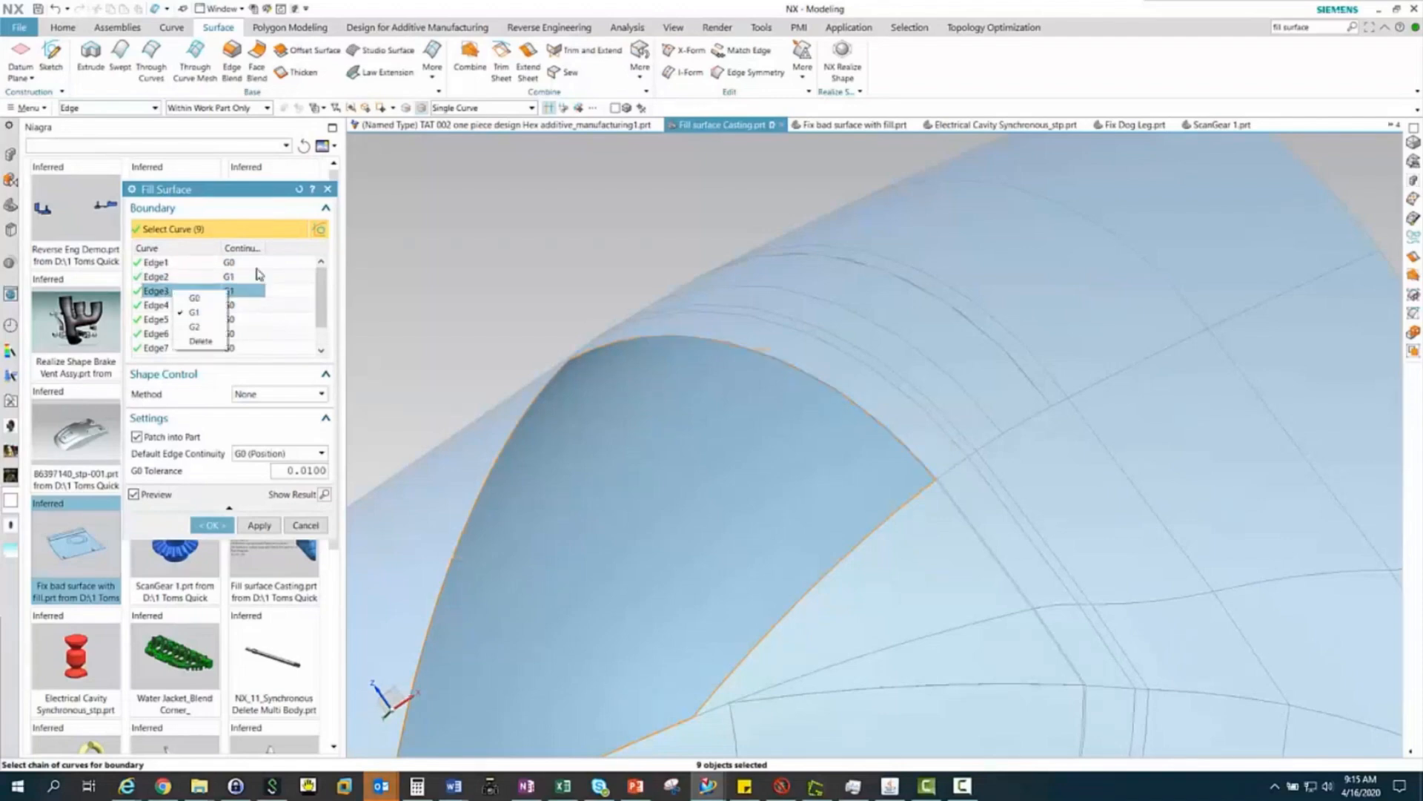
{"action": "left_click", "coordinate": [184, 264]}
{"action": "right_click", "coordinate": [185, 264]}
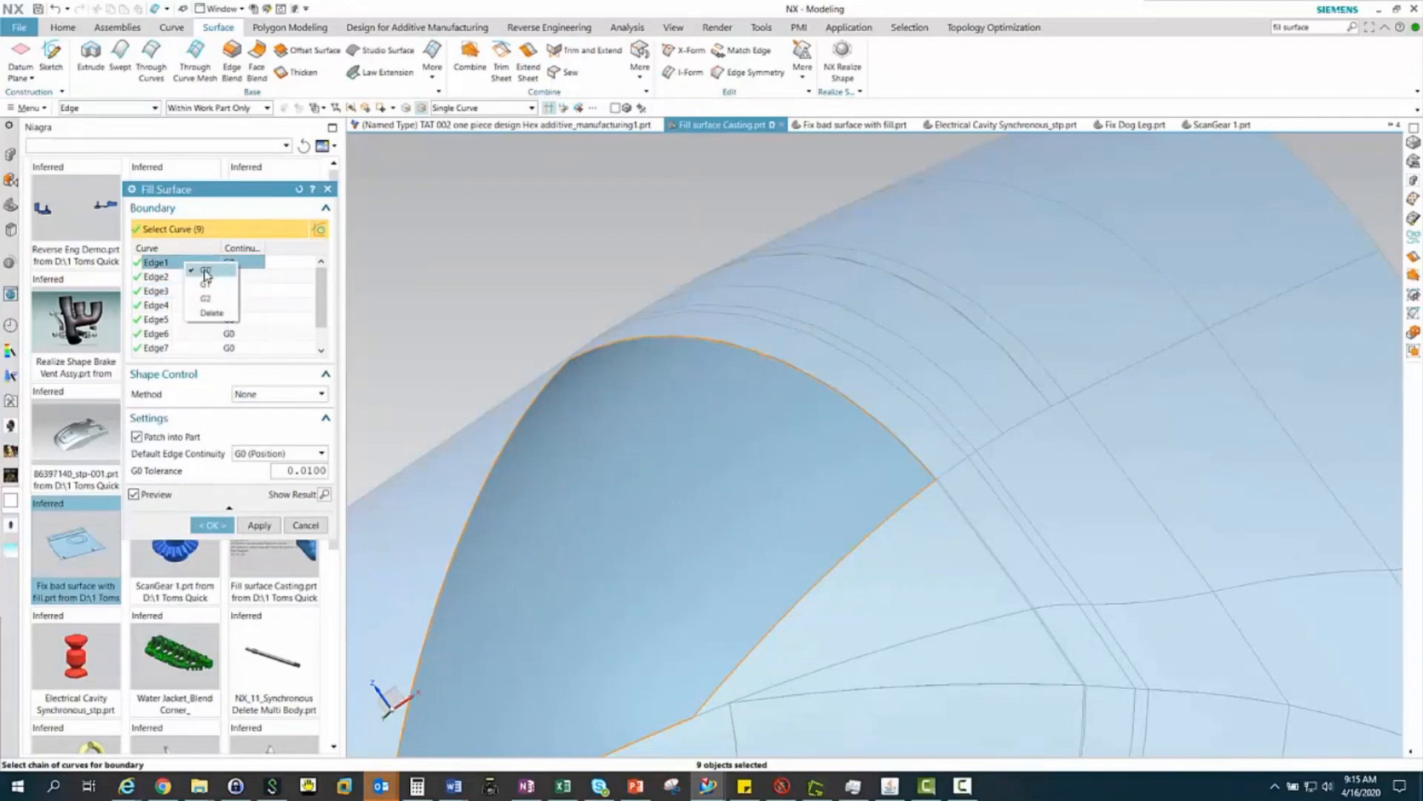
{"action": "left_click", "coordinate": [206, 284]}
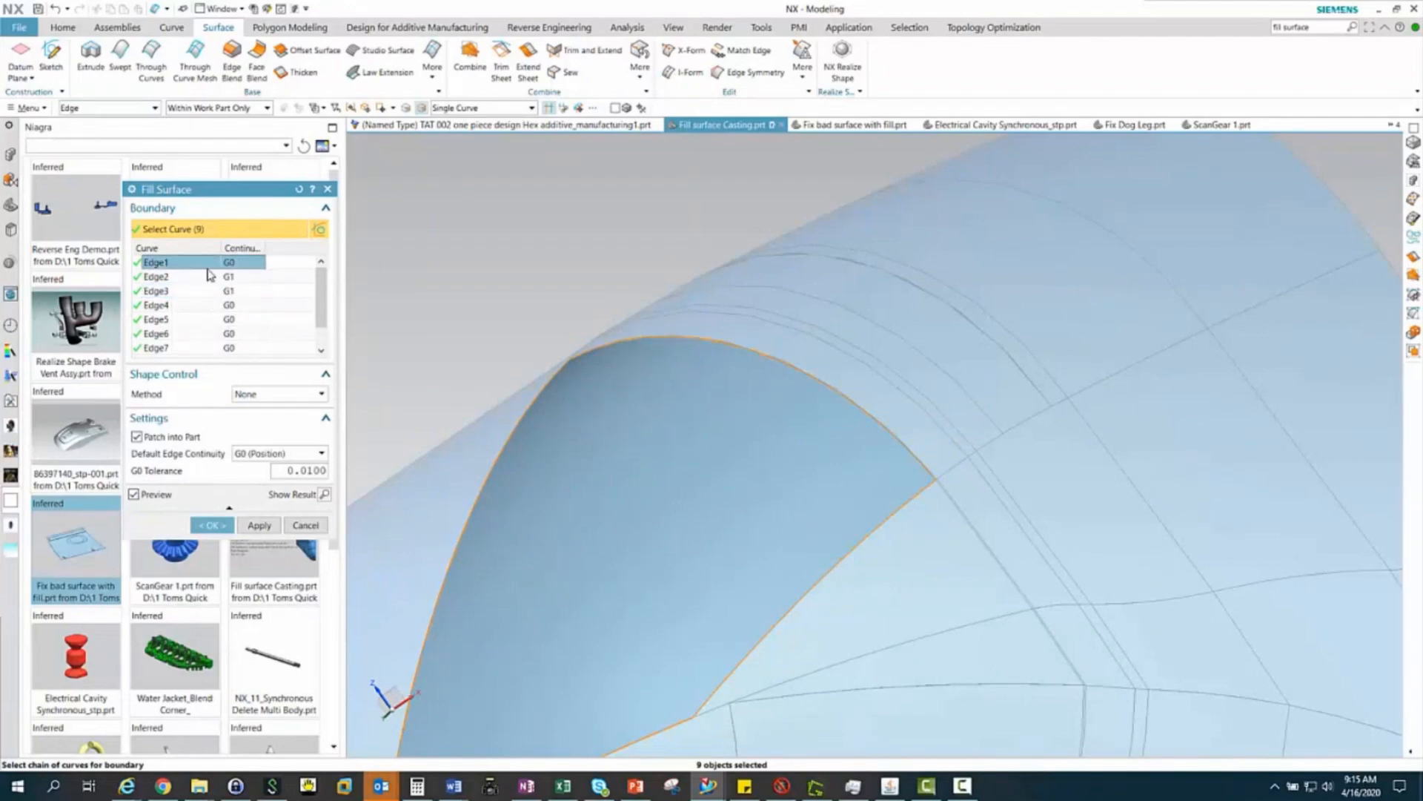
{"action": "right_click", "coordinate": [231, 267]}
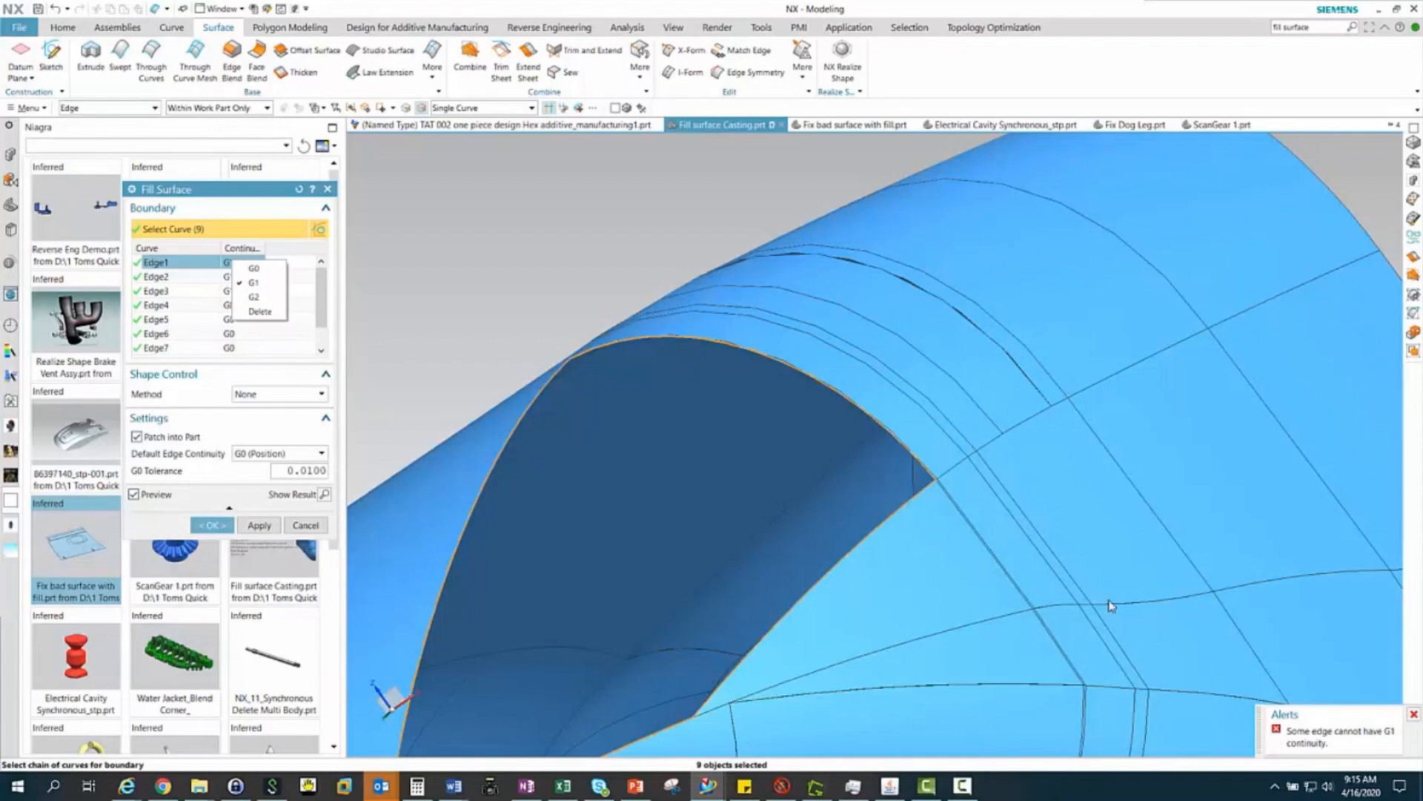
{"action": "left_click", "coordinate": [254, 268]}
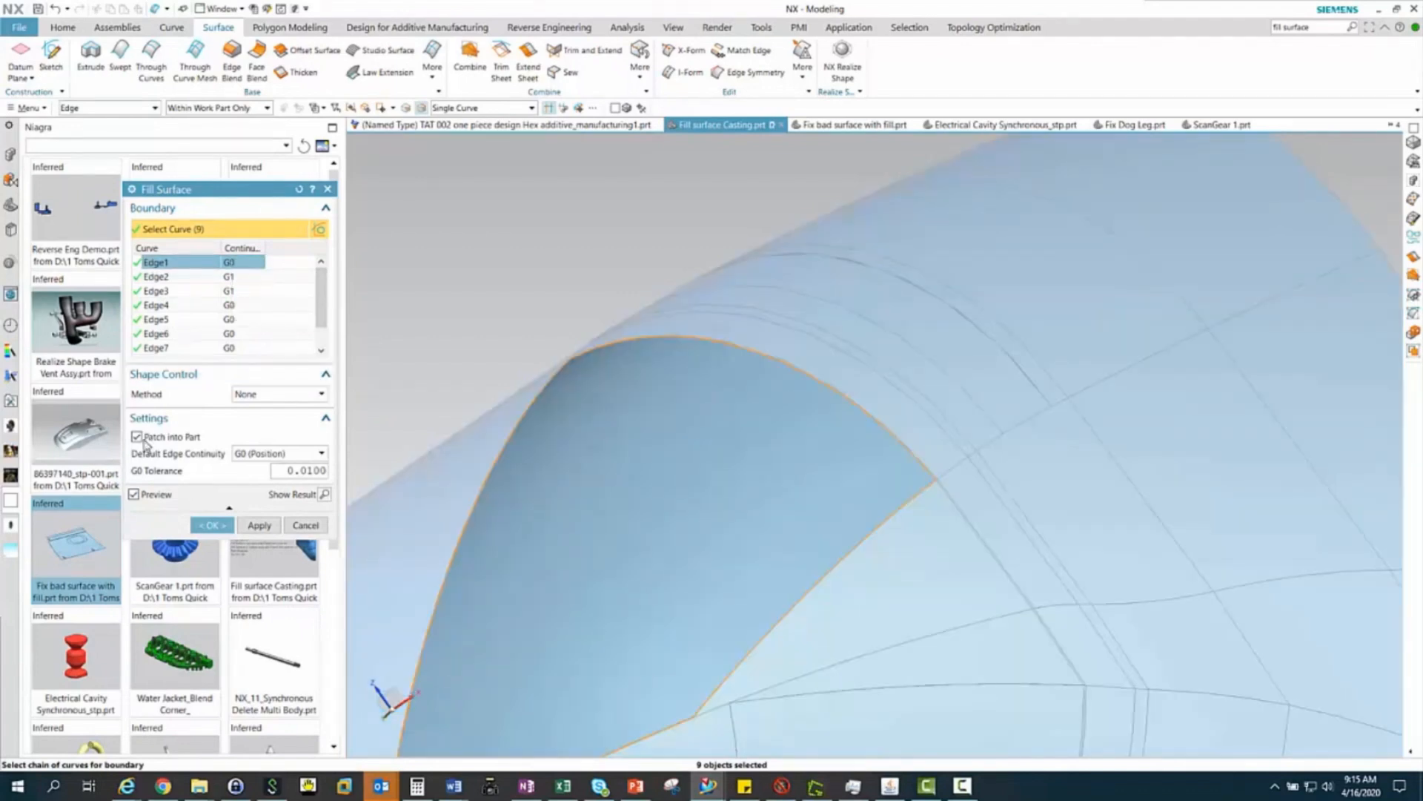
Create the Fill Surface over the large opening, patched into the part, and keep the edge continuities as set
{"action": "scroll", "coordinate": [556, 318], "scroll_direction": "up", "scroll_amount": 3}
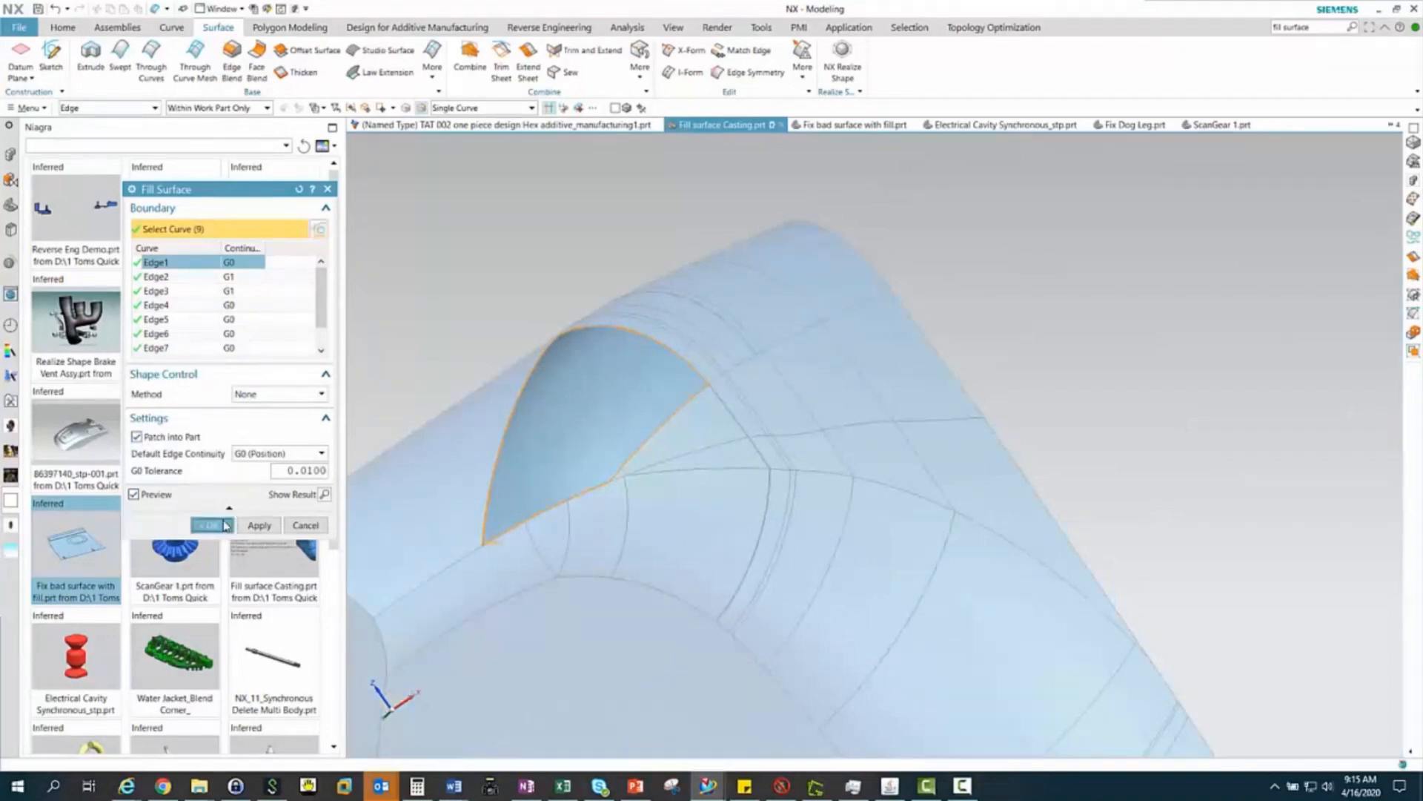
{"action": "left_click", "coordinate": [213, 525]}
{"action": "middle_click_drag", "start_coordinate": [733, 379], "coordinate": [771, 342], "text": "shift"}
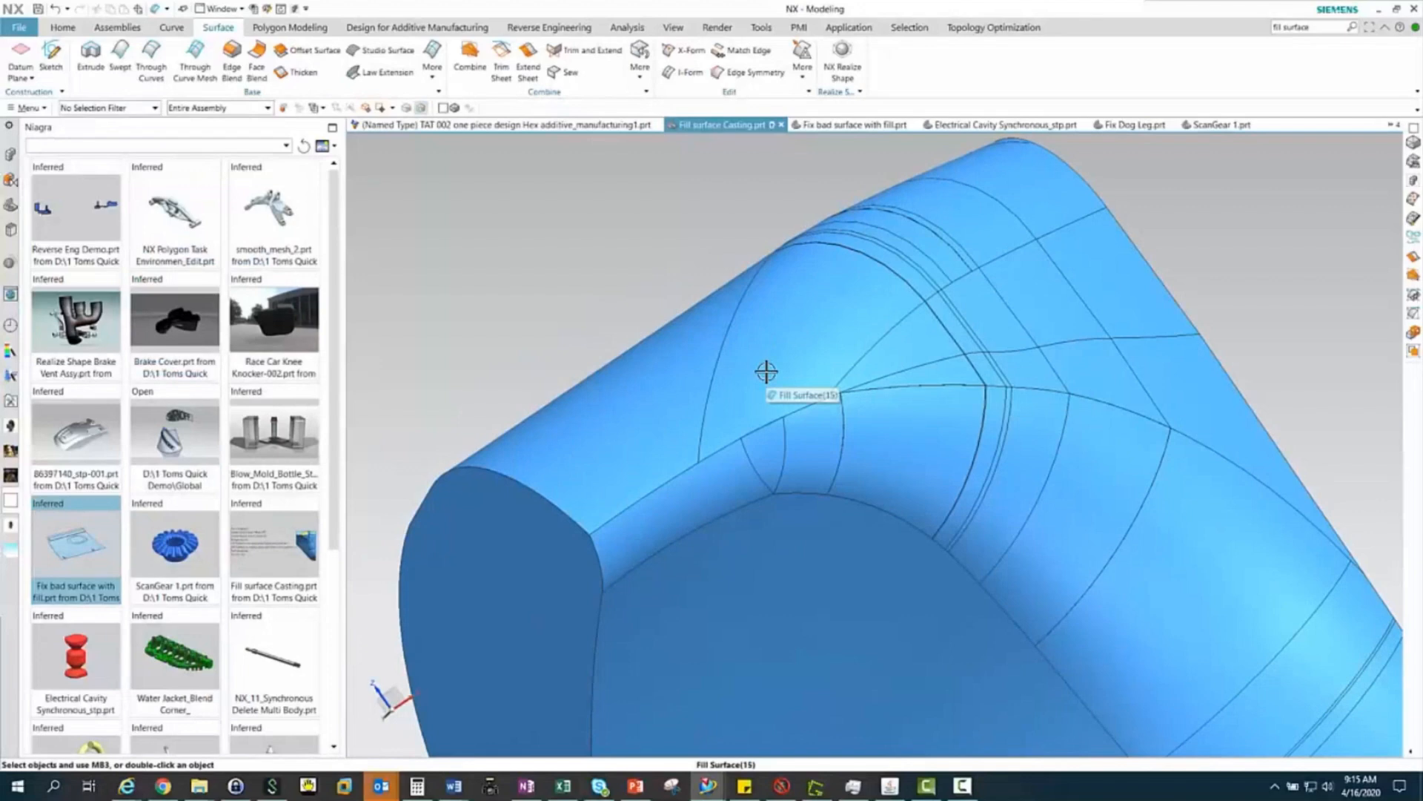
List the selectable objects at the new fill surface and pick the solid body to check the body type
{"action": "left_click", "coordinate": [767, 373]}
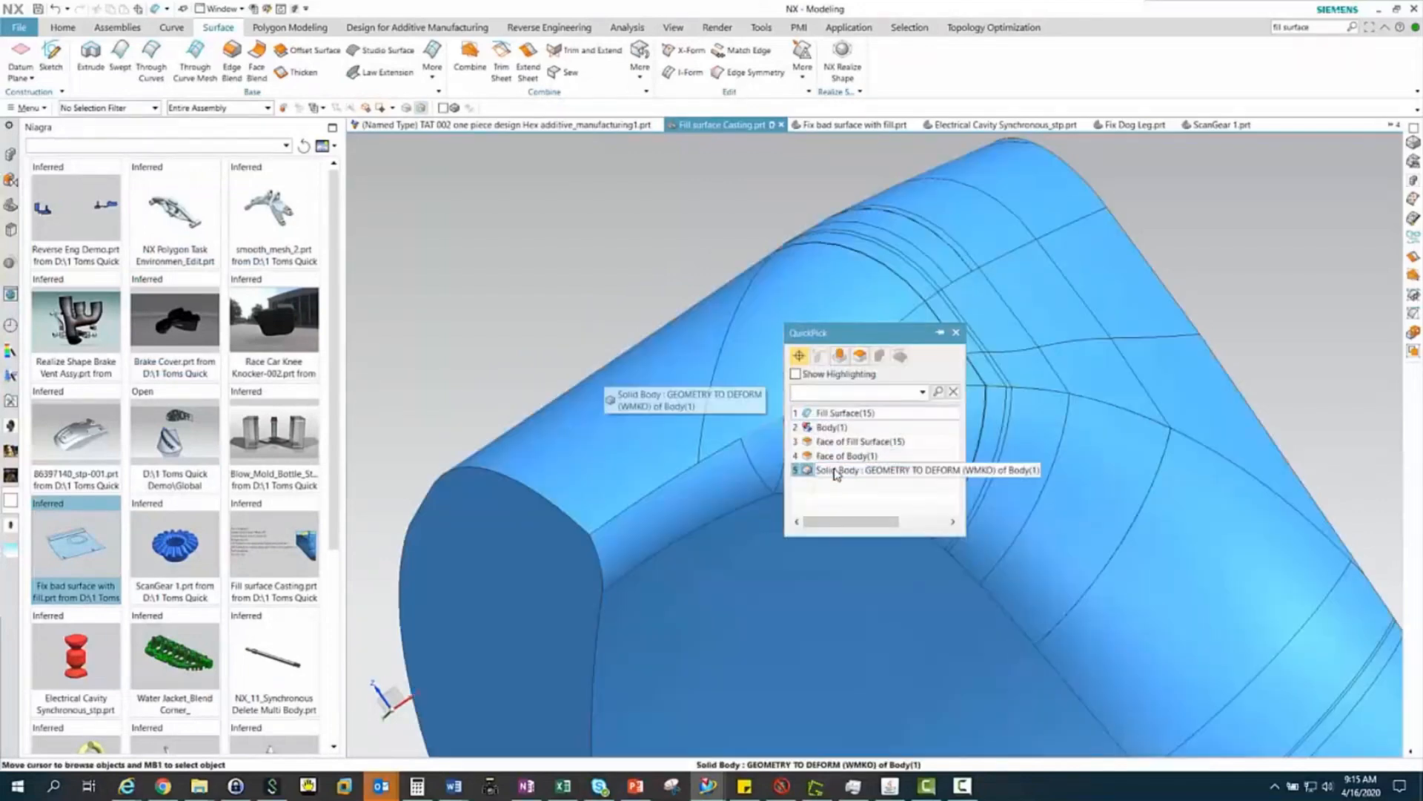
{"action": "left_click", "coordinate": [834, 470]}
{"action": "scroll", "coordinate": [550, 326], "scroll_direction": "down", "scroll_amount": 3}
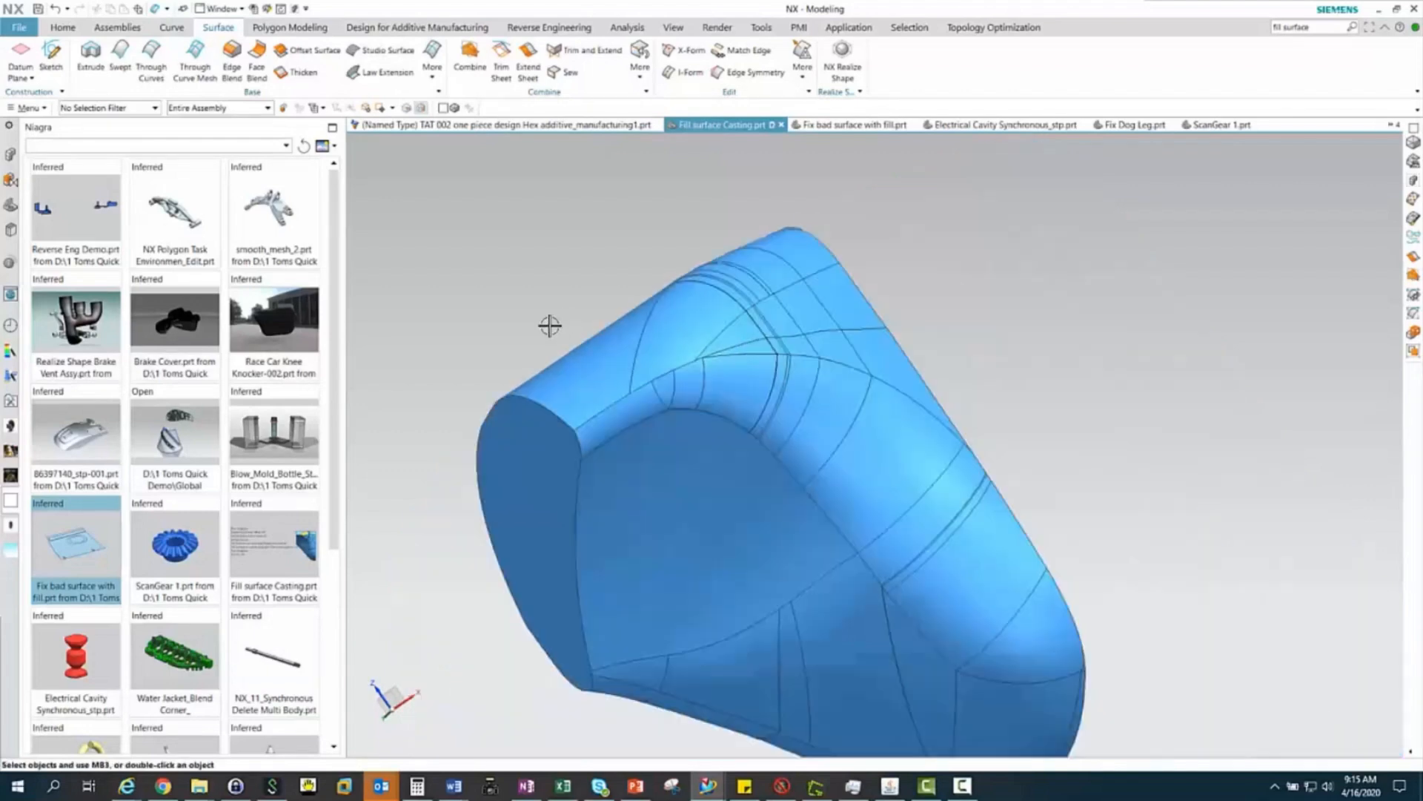
Run Examine Geometry with all checks on the repaired casting's solid body, and close the check
{"action": "left_click", "coordinate": [630, 29]}
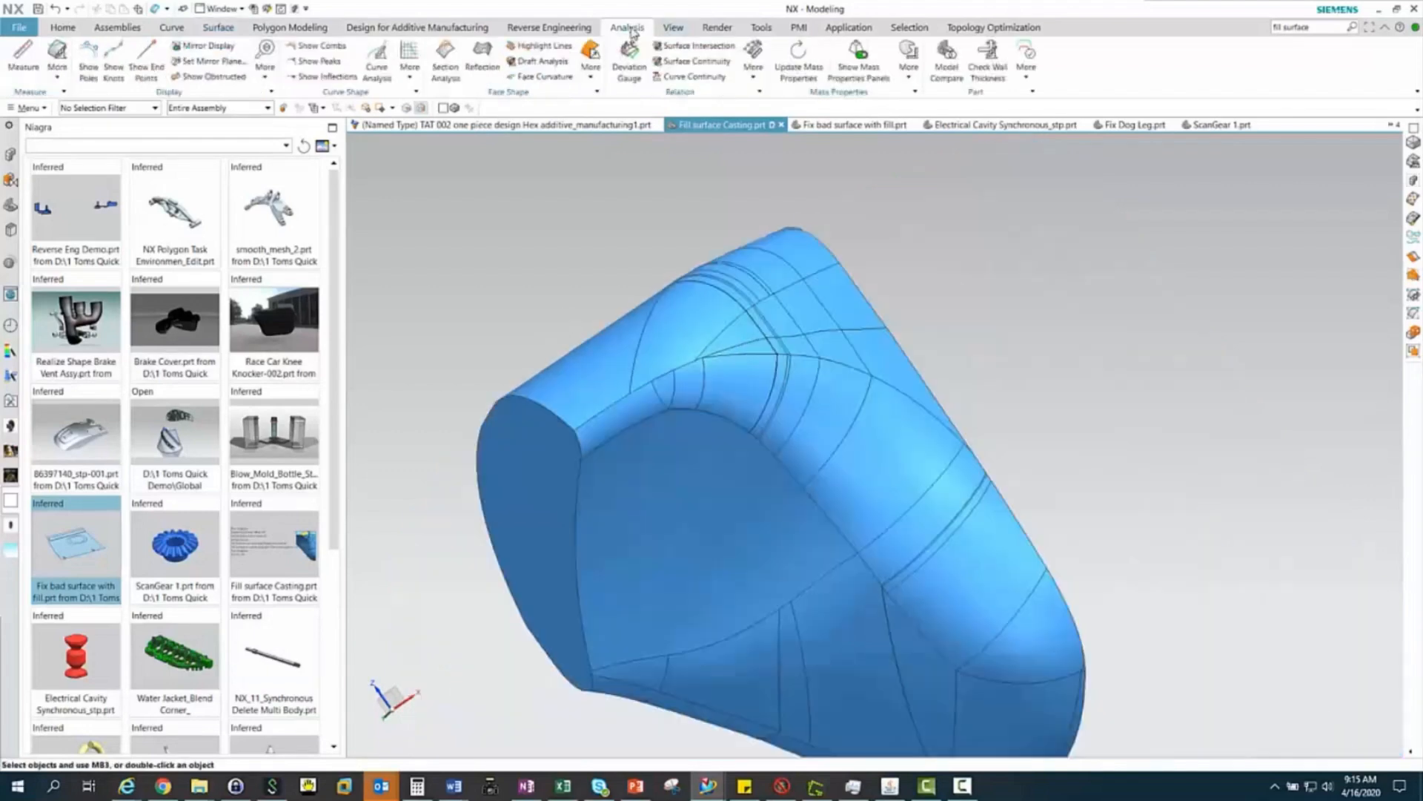
{"action": "left_click", "coordinate": [56, 73]}
{"action": "left_click", "coordinate": [93, 153]}
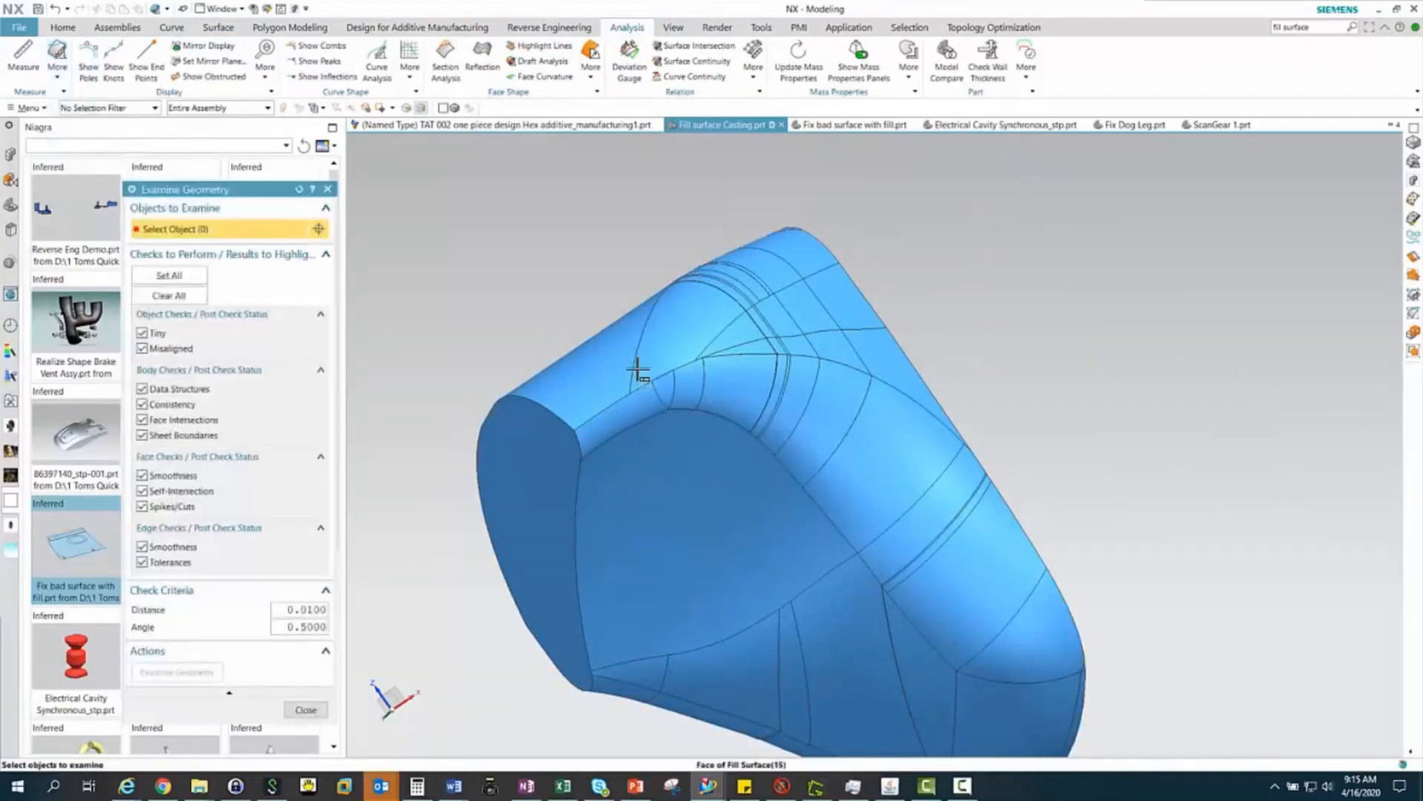
{"action": "left_click", "coordinate": [636, 365]}
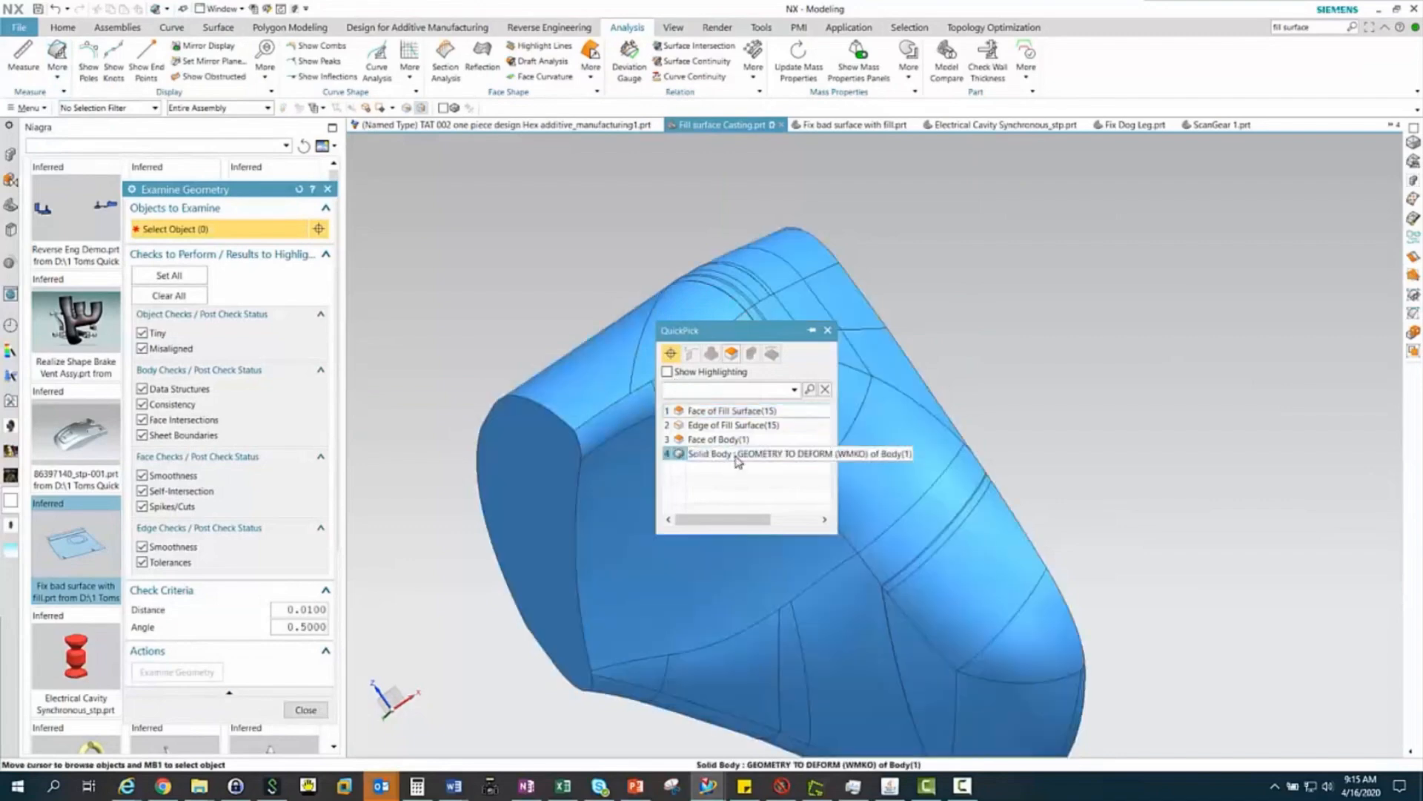
{"action": "left_click", "coordinate": [749, 453]}
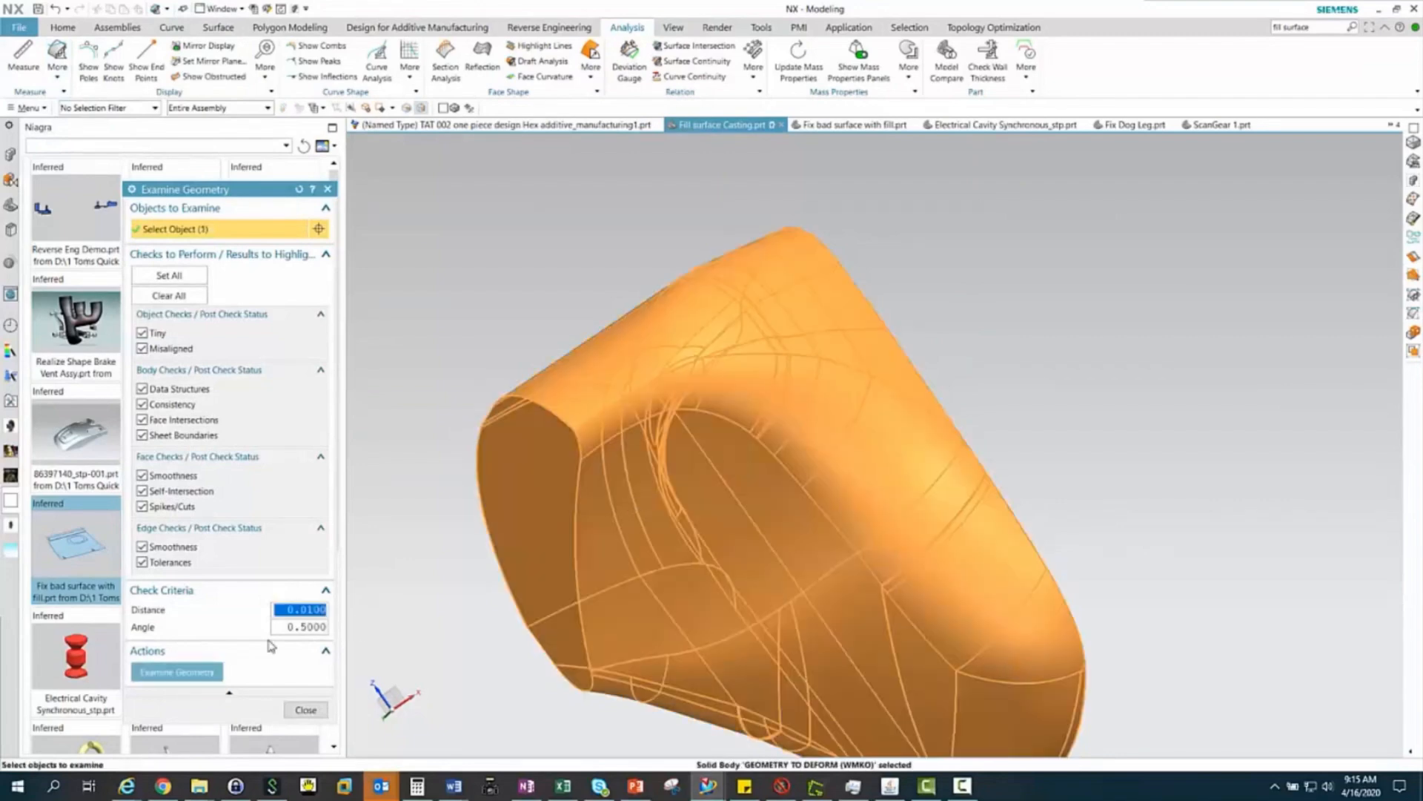
{"action": "left_click", "coordinate": [177, 671]}
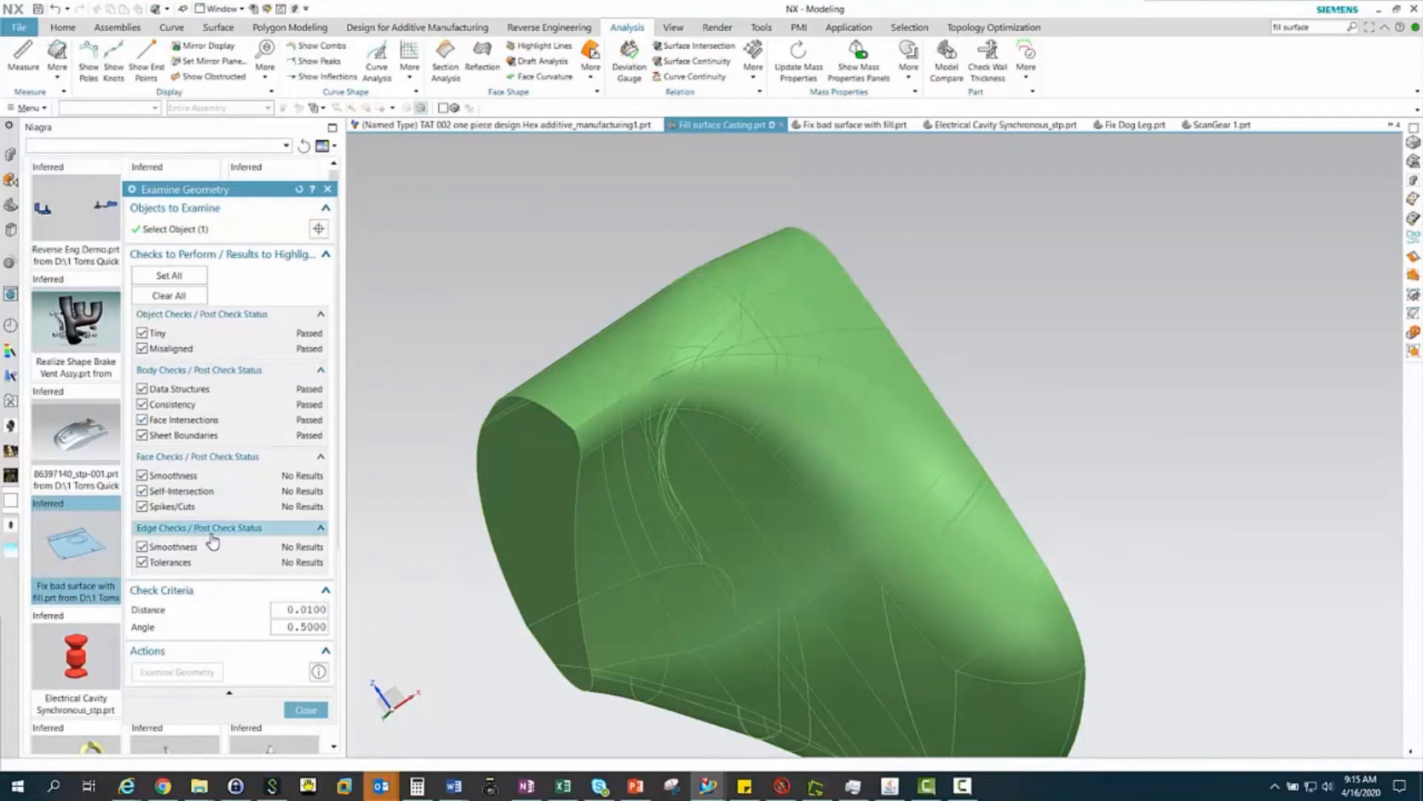
{"action": "left_click", "coordinate": [307, 712]}
{"action": "scroll", "coordinate": [711, 326], "scroll_direction": "down", "scroll_amount": 3}
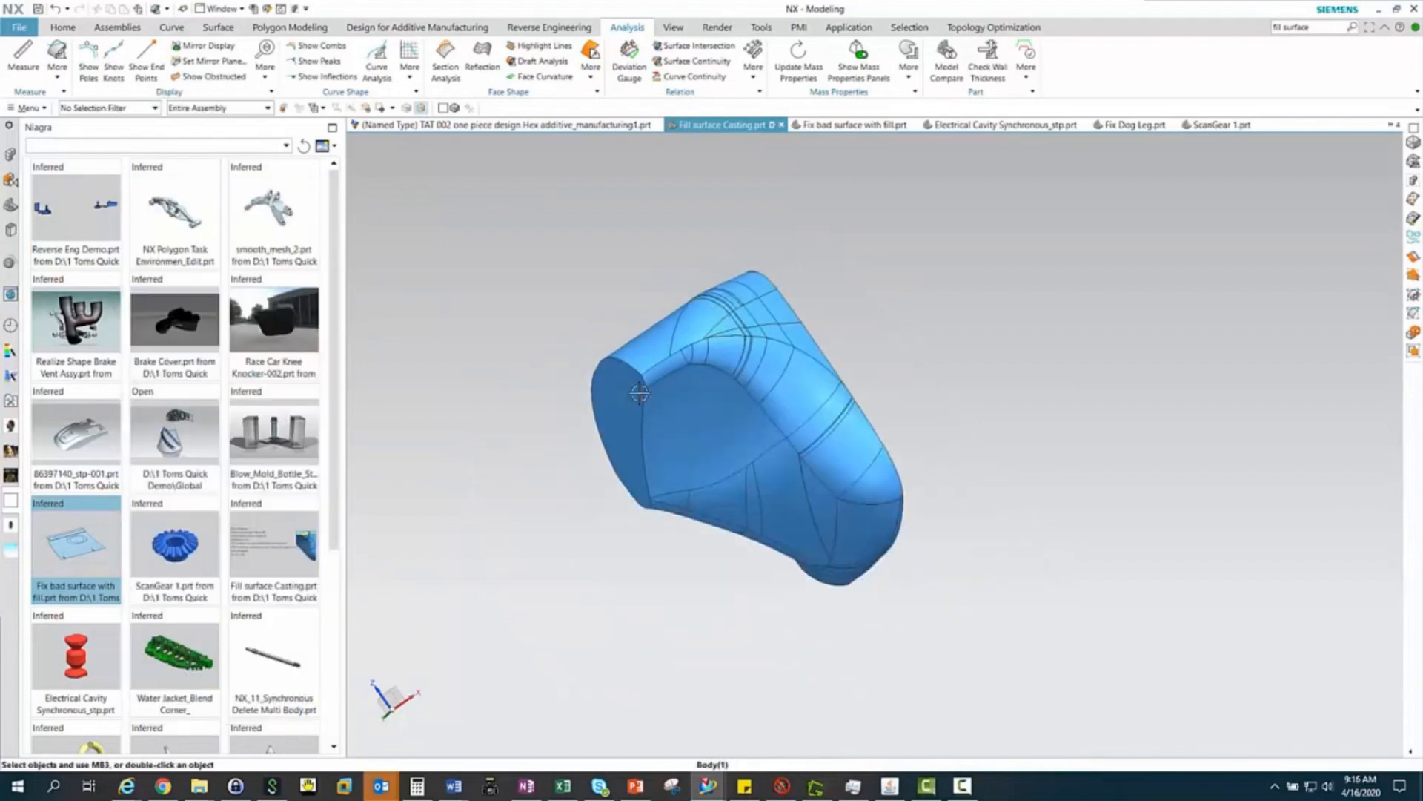
Switch to the open part Fix Dog Leg.prt
{"action": "mouse_move", "coordinate": [845, 128]}
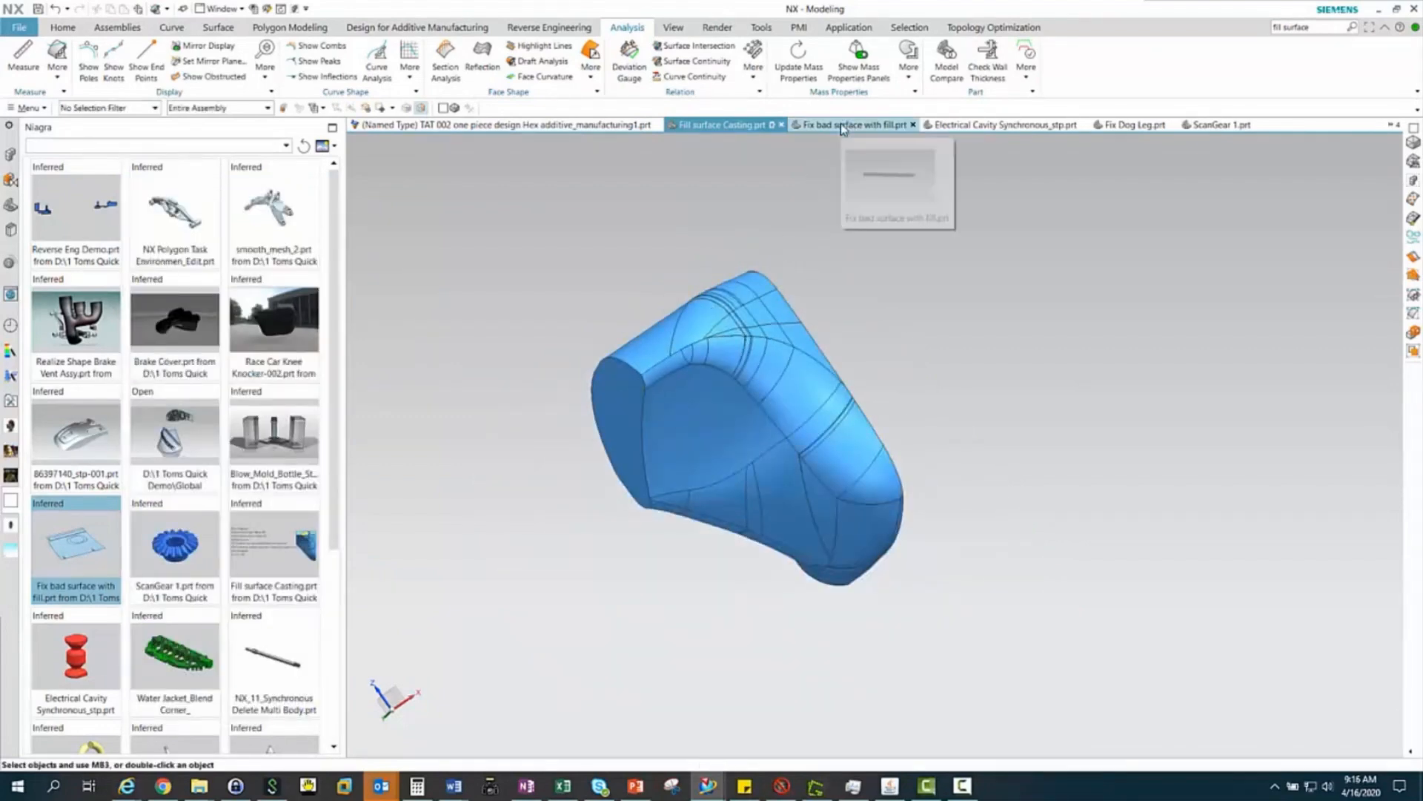
{"action": "right_click_drag", "start_coordinate": [815, 216], "coordinate": [785, 218]}
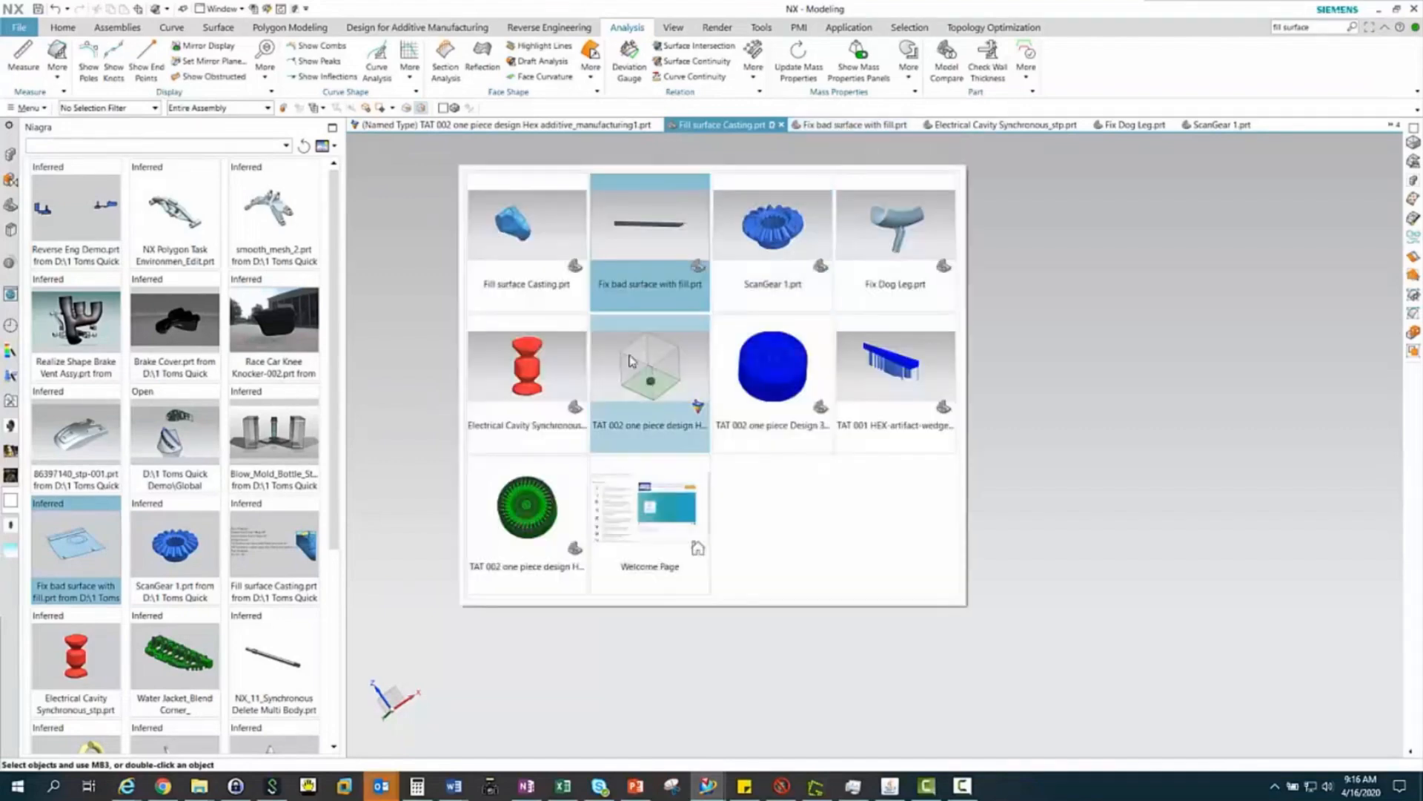
{"action": "left_click", "coordinate": [893, 232]}
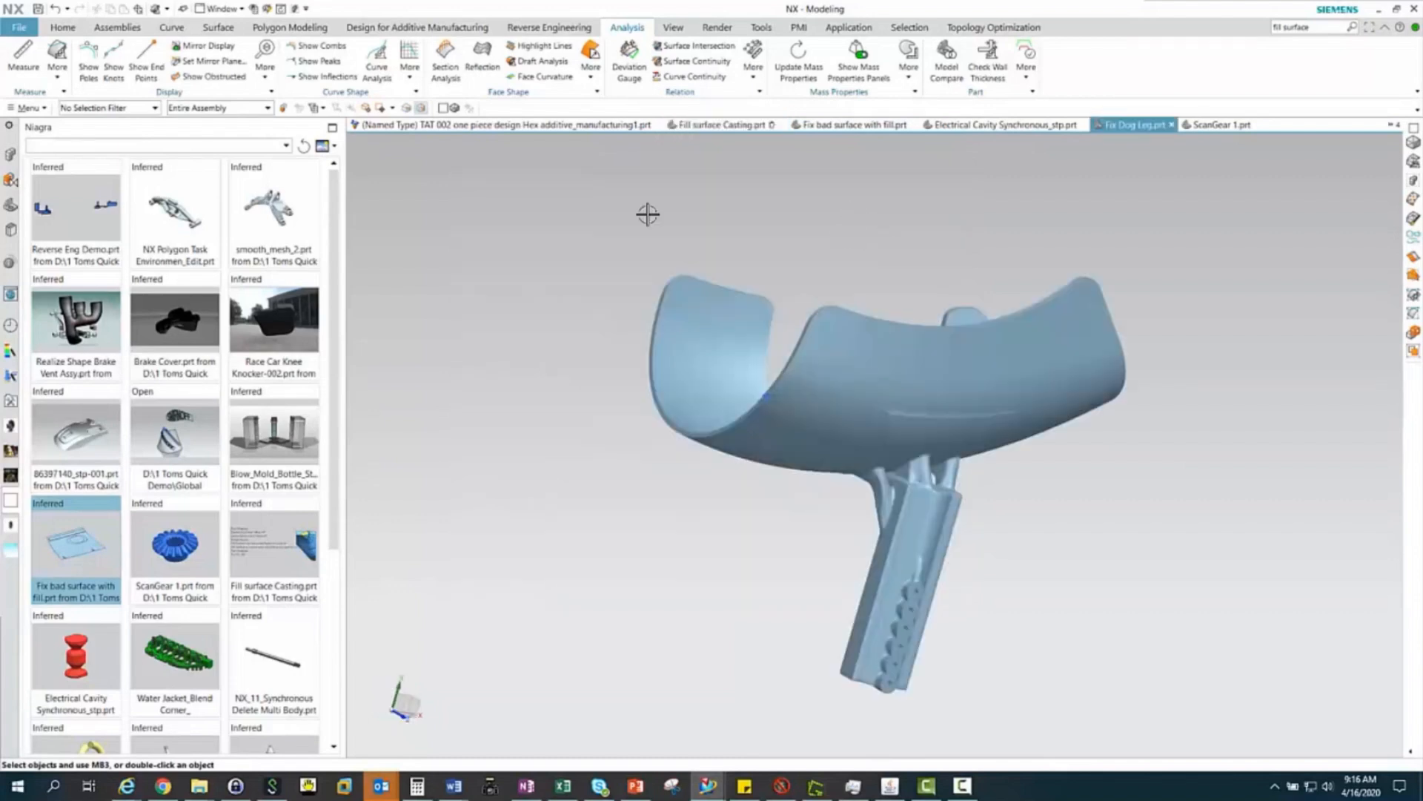
{"action": "left_click", "coordinate": [665, 31]}
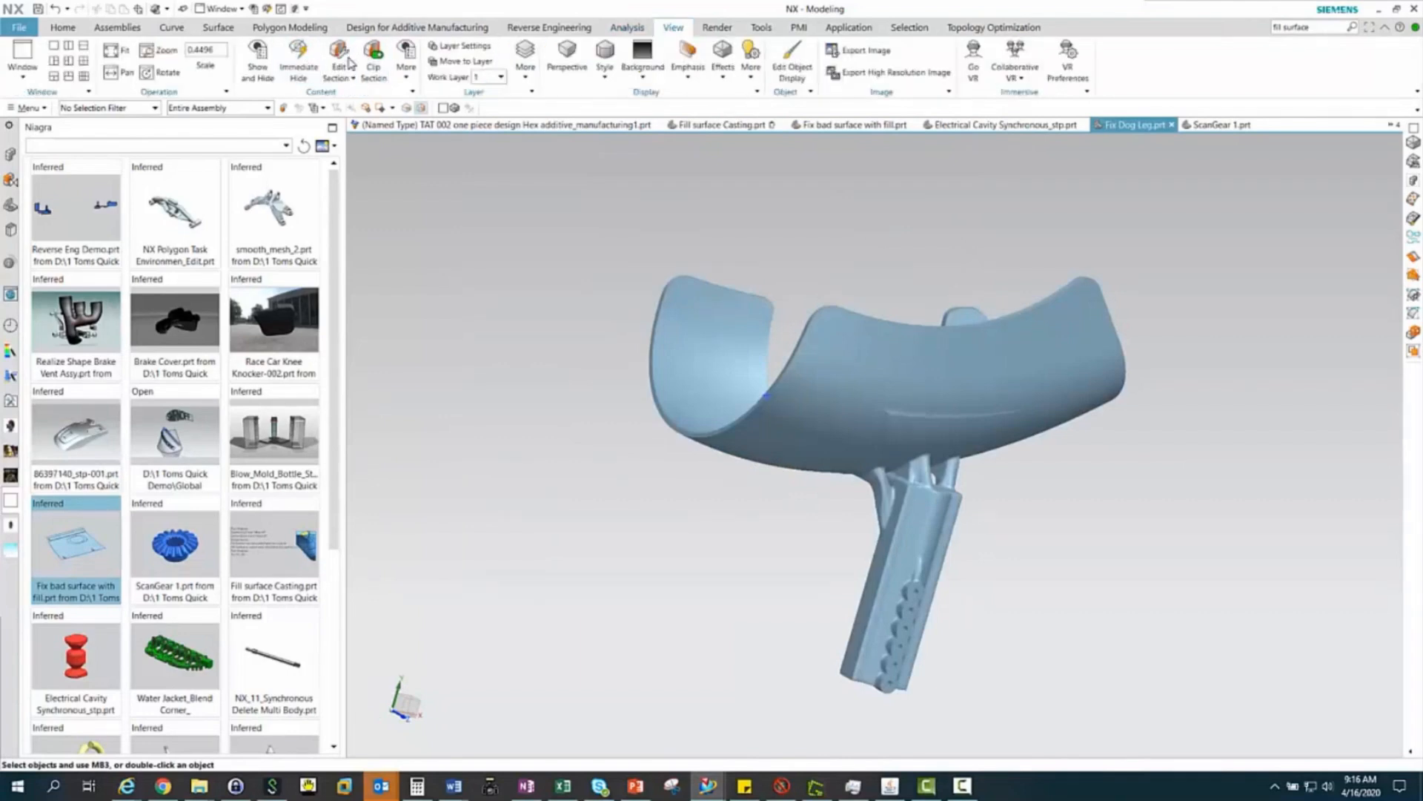
{"action": "left_click", "coordinate": [349, 62]}
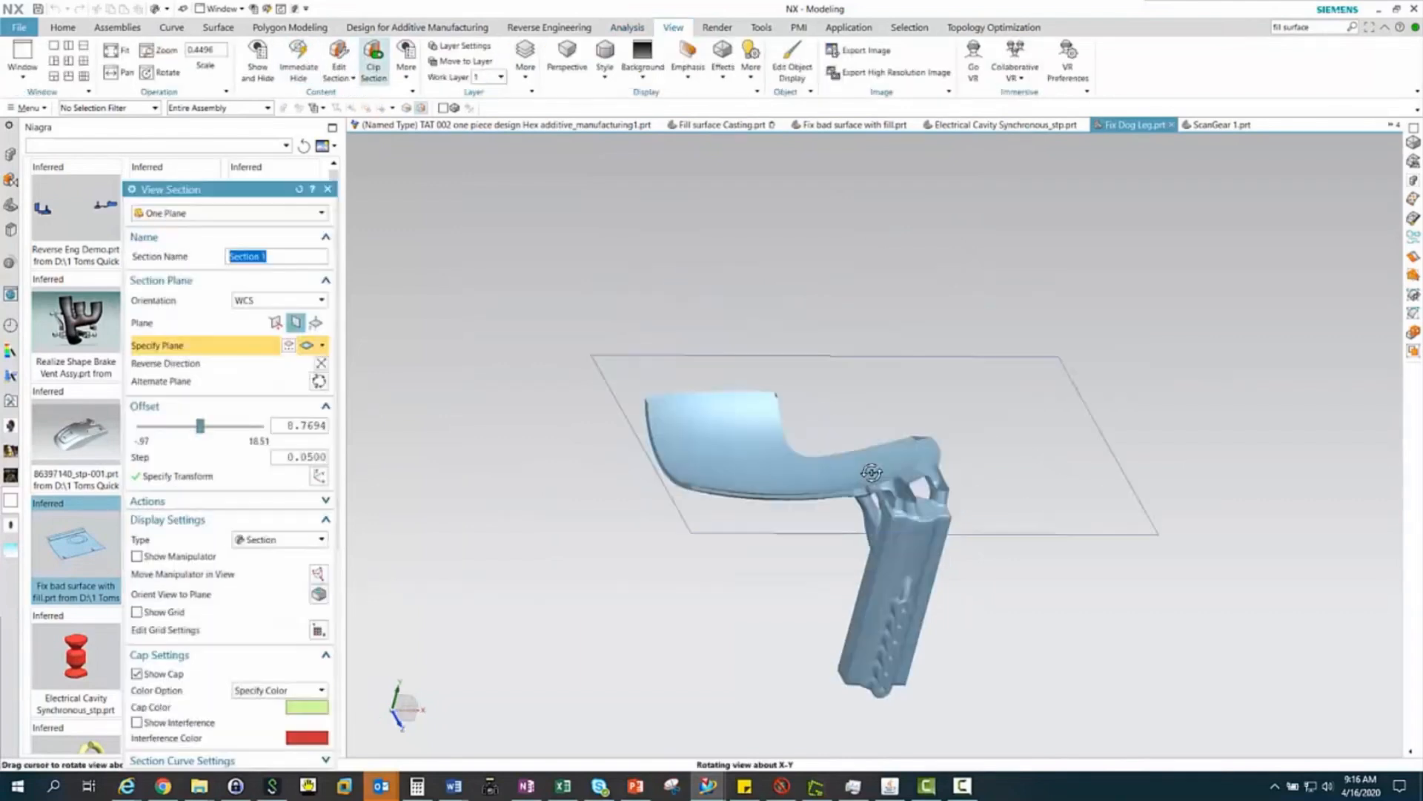
{"action": "scroll", "coordinate": [776, 512], "scroll_direction": "up", "scroll_amount": 5}
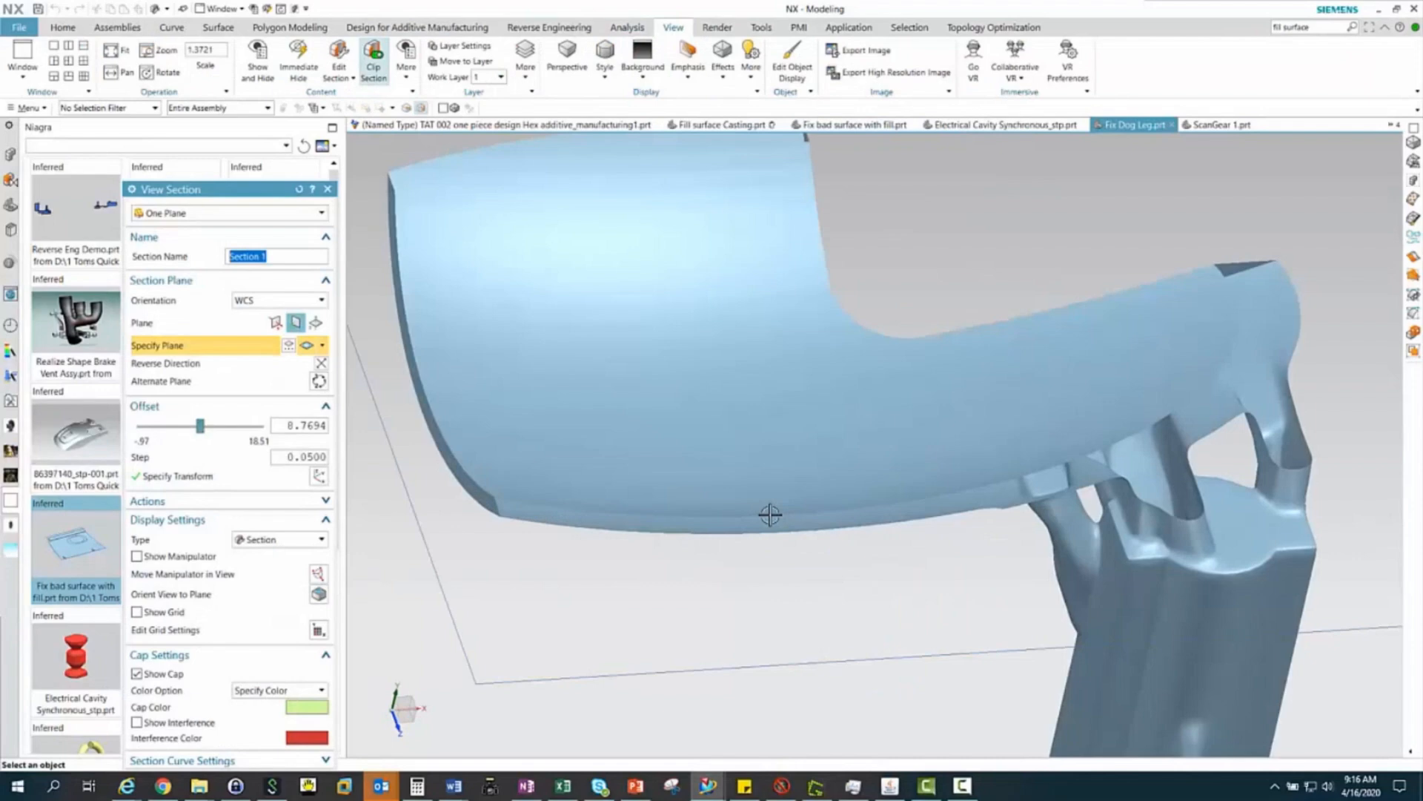
{"action": "middle_click_drag", "start_coordinate": [770, 514], "coordinate": [734, 471]}
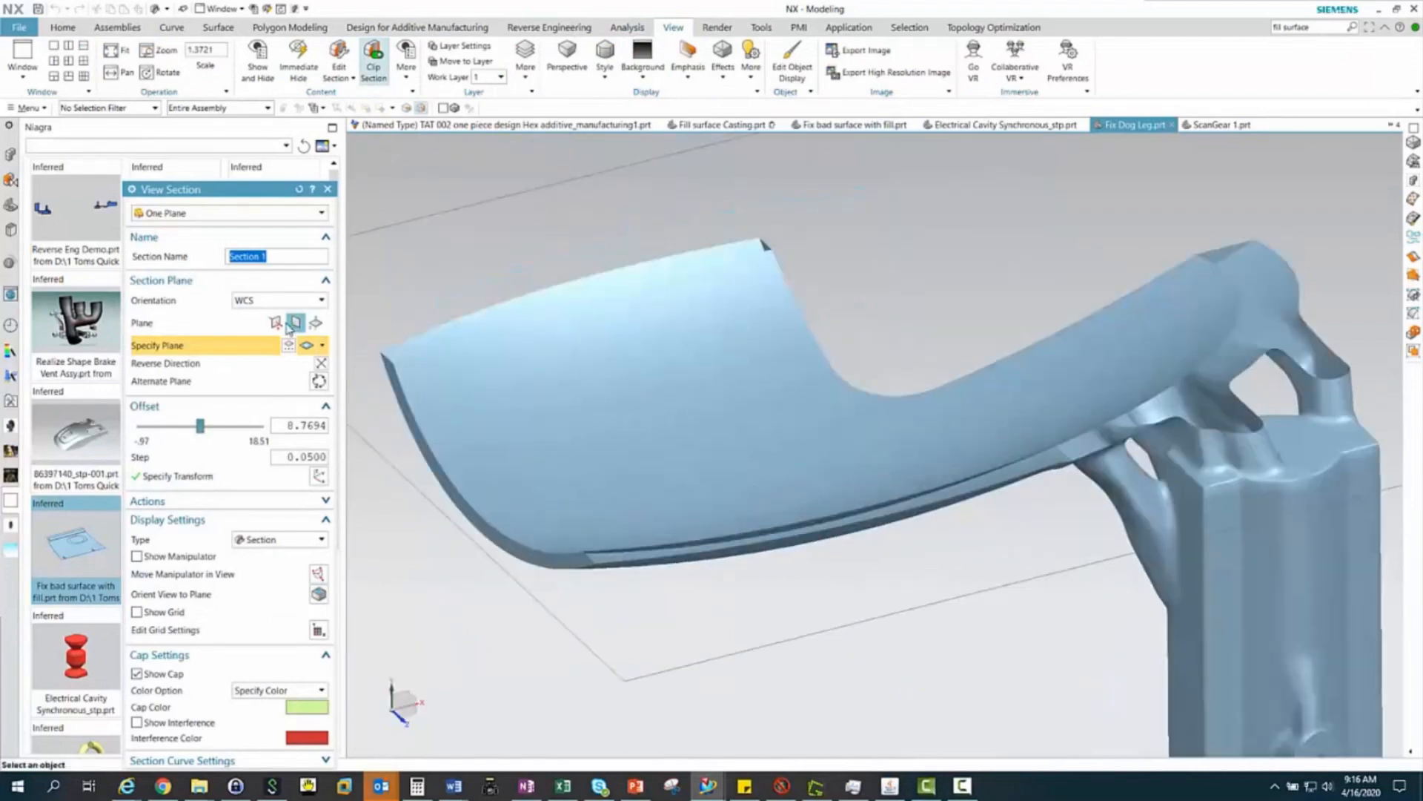
{"action": "left_click", "coordinate": [278, 324]}
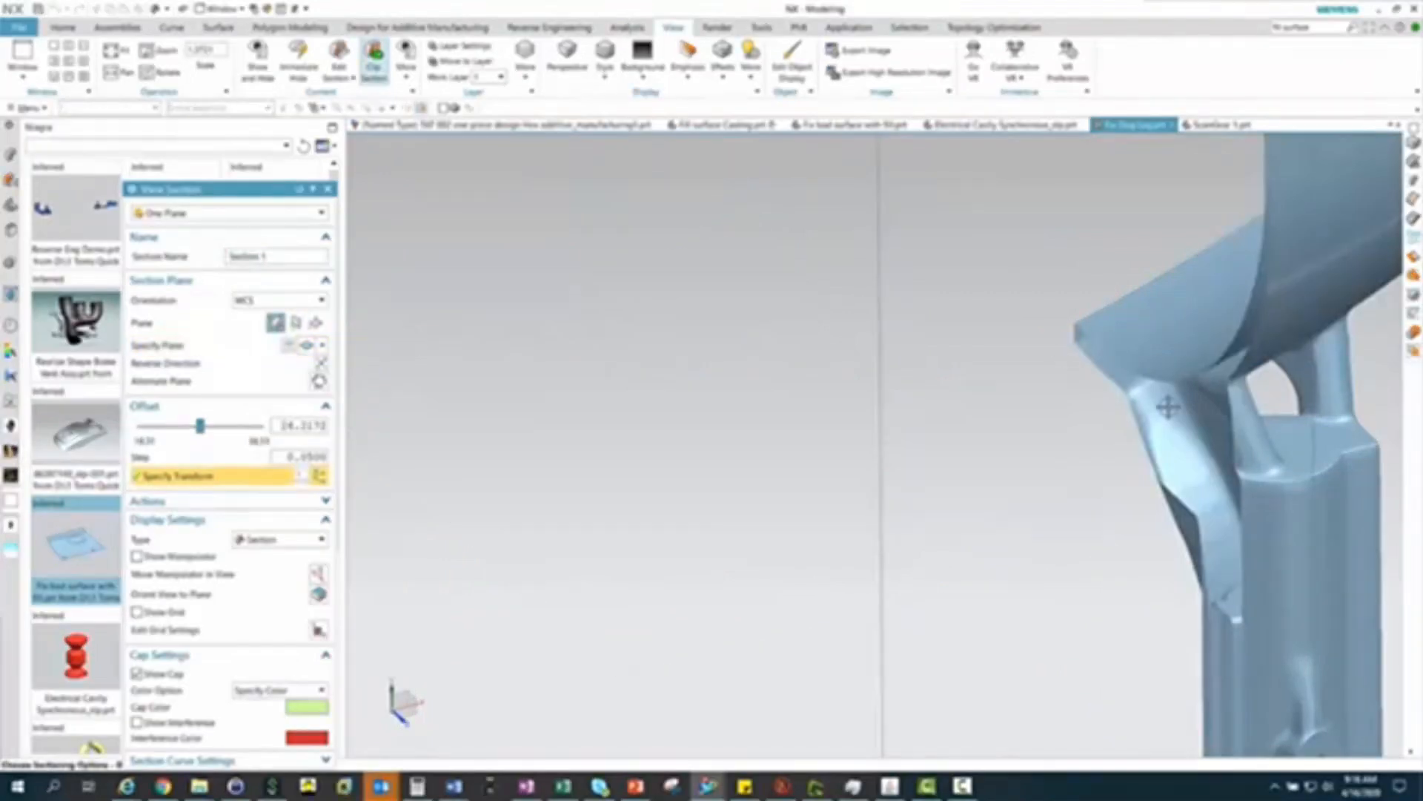
{"action": "middle_click_drag", "start_coordinate": [1169, 407], "coordinate": [771, 378]}
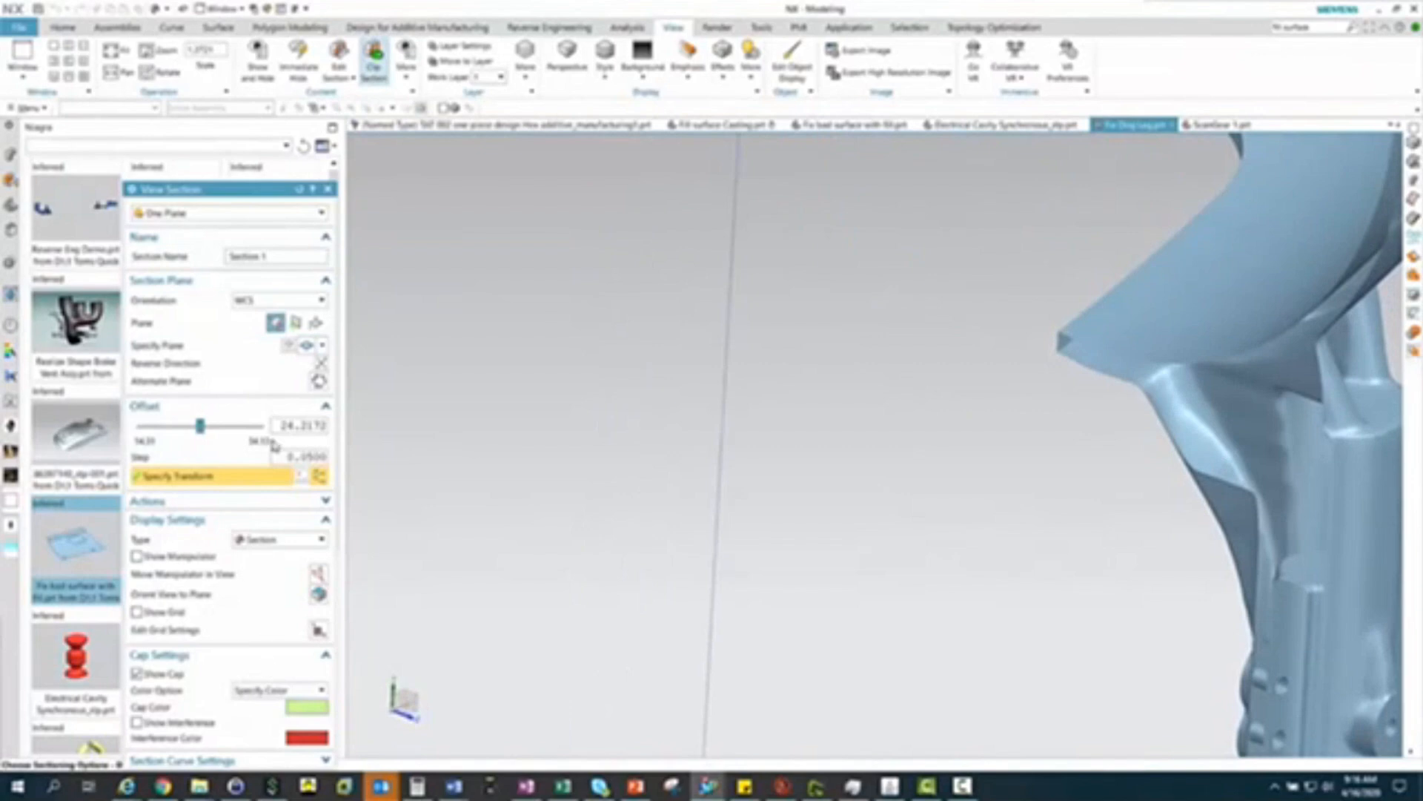
{"action": "left_click_drag", "start_coordinate": [263, 193], "coordinate": [245, 99]}
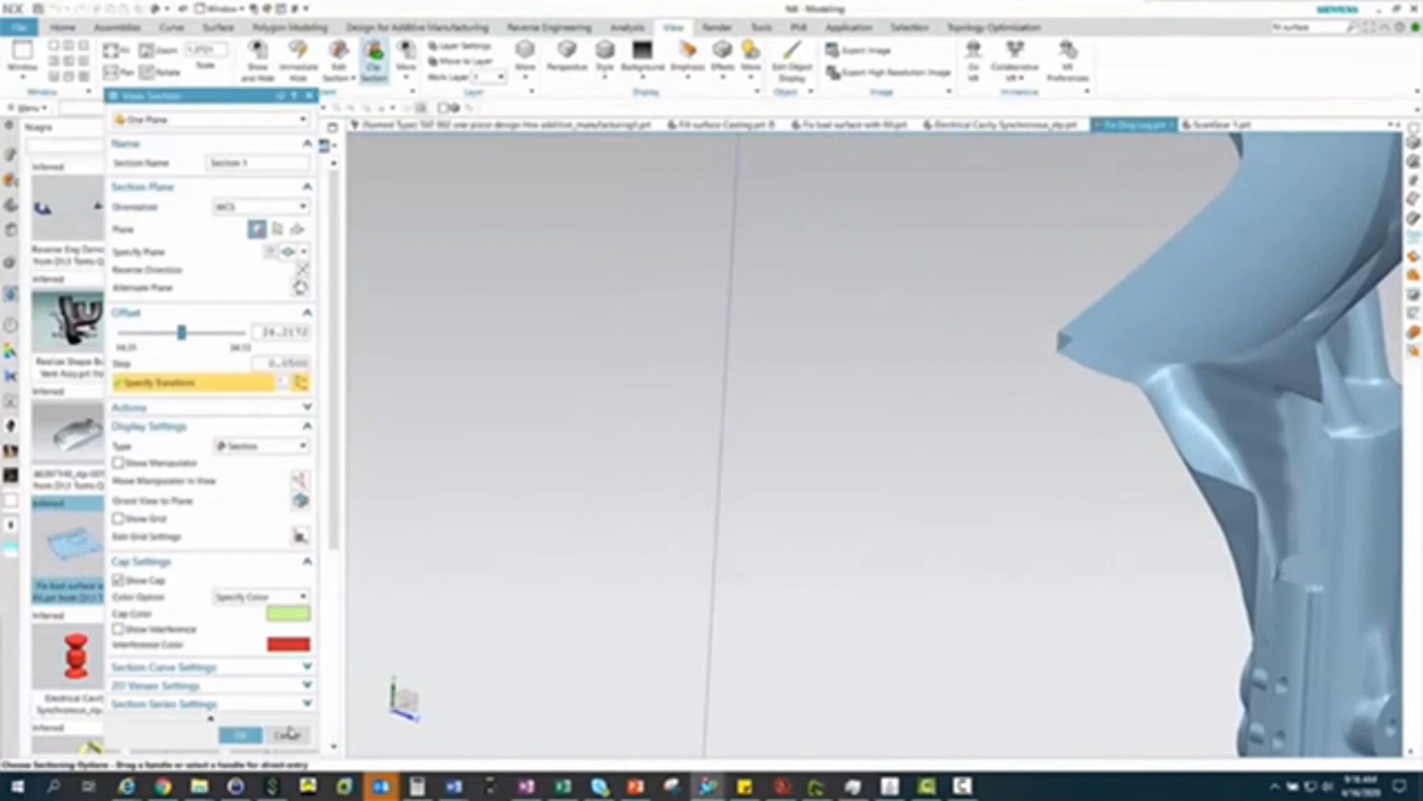
{"action": "left_click", "coordinate": [290, 732]}
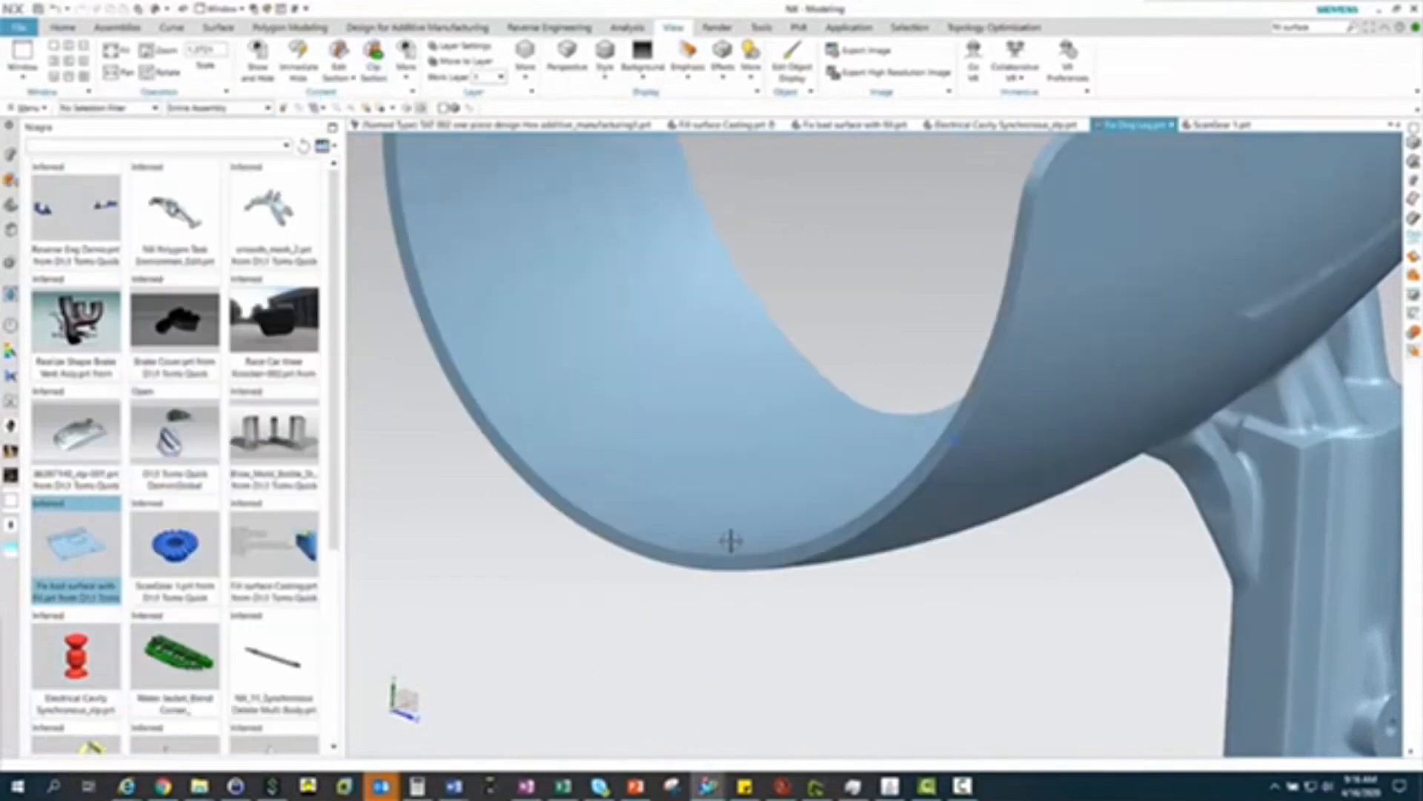
Run Examine Geometry with all checks on the dog leg's convergent sheet body
{"action": "scroll", "coordinate": [730, 542], "scroll_direction": "down", "scroll_amount": 5}
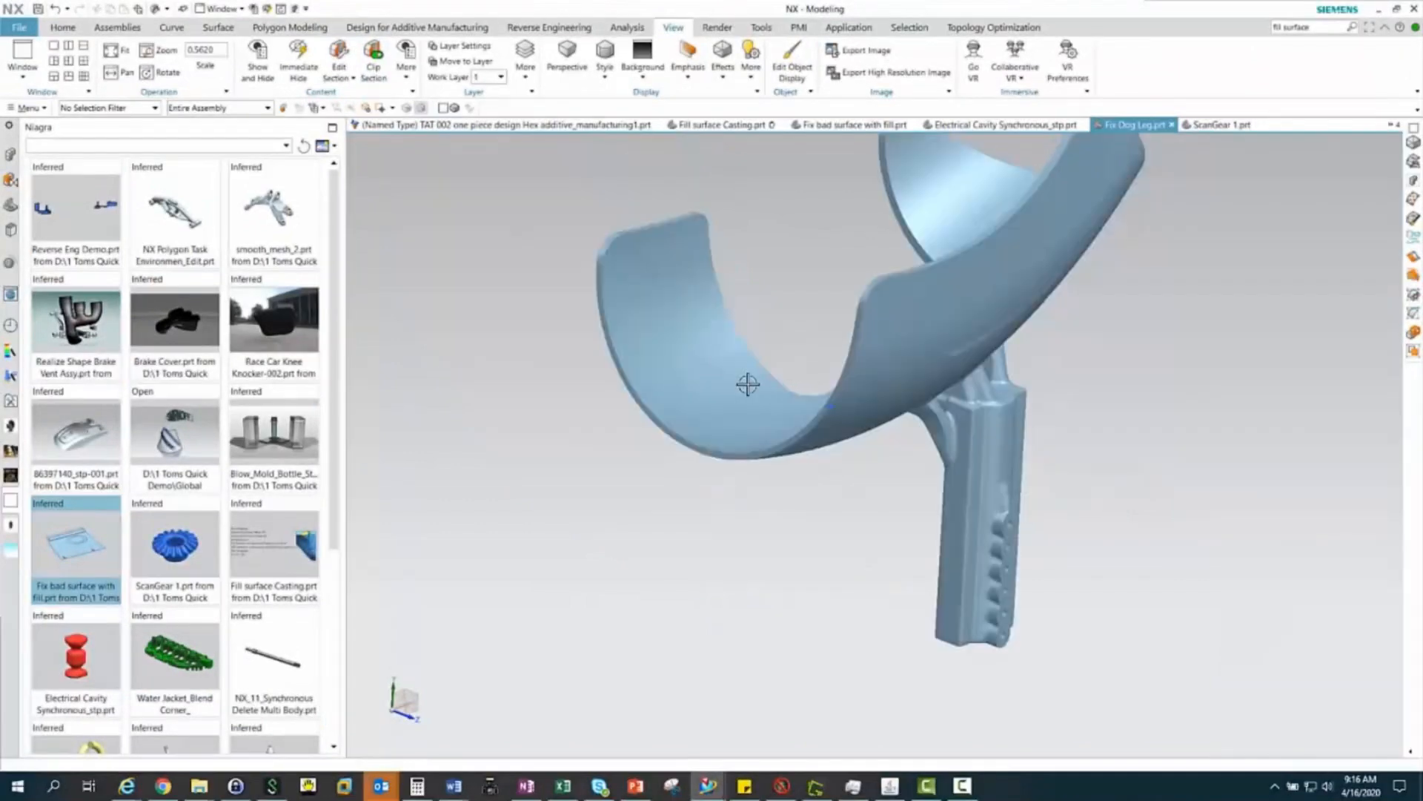
{"action": "middle_click_drag", "start_coordinate": [740, 436], "coordinate": [709, 464], "text": "shift"}
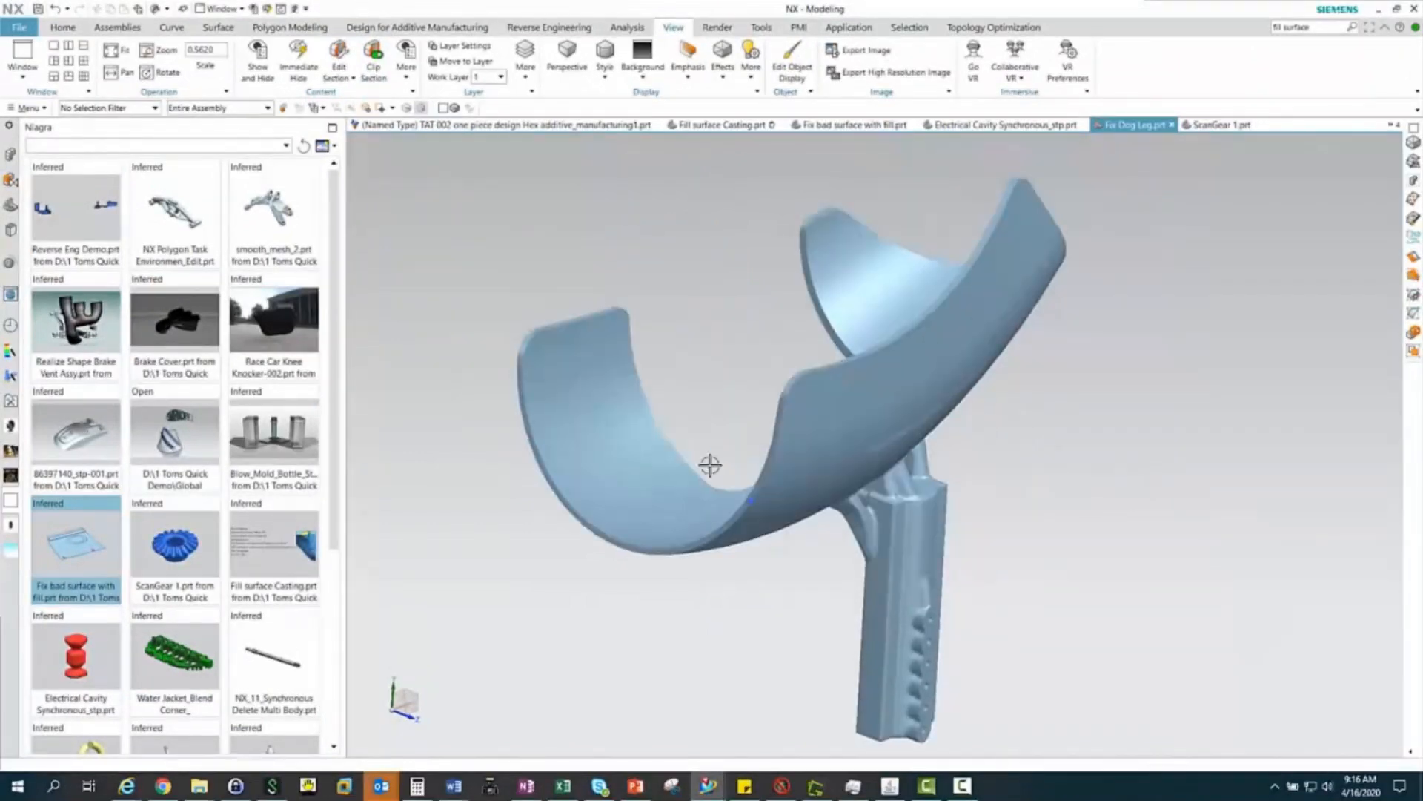
{"action": "left_click", "coordinate": [625, 28]}
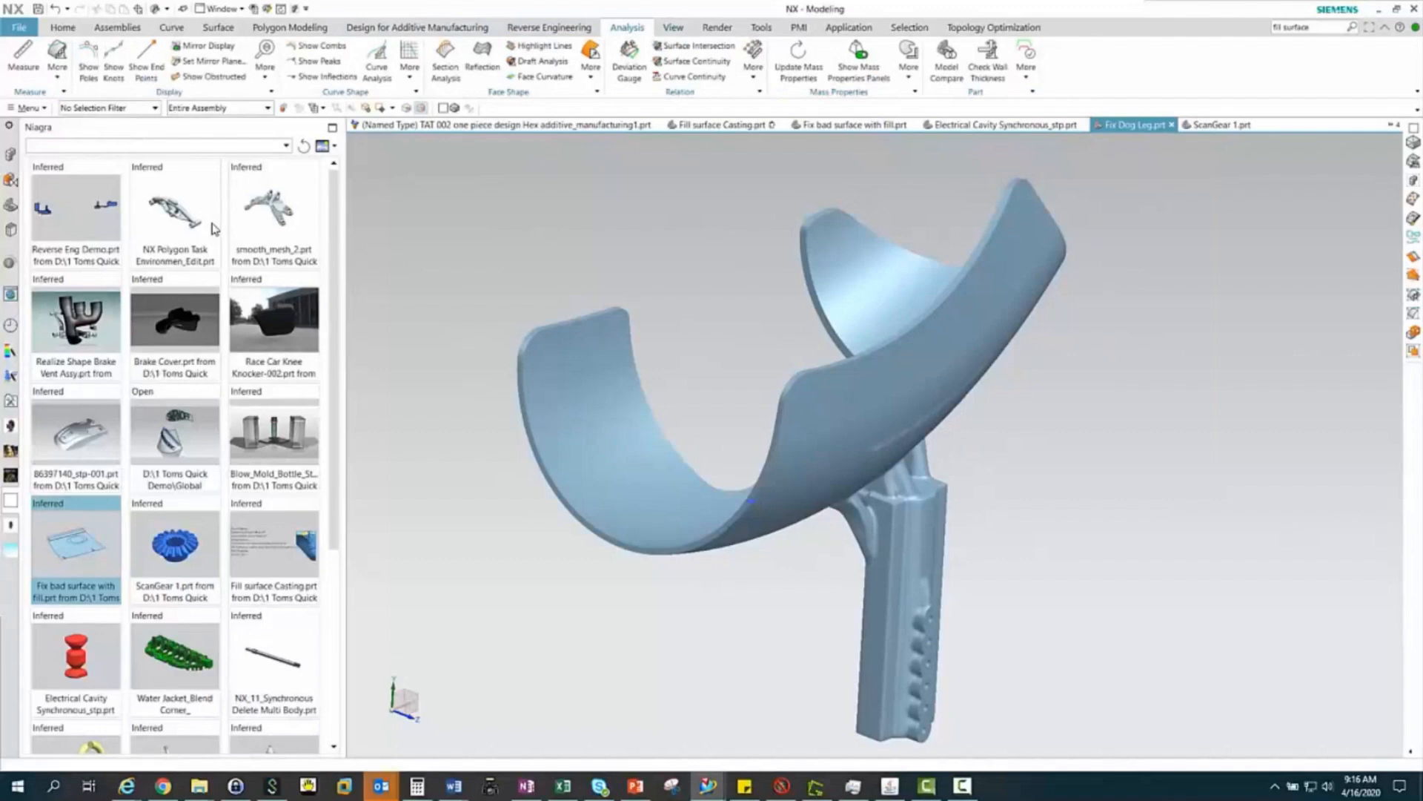
{"action": "left_click", "coordinate": [59, 77]}
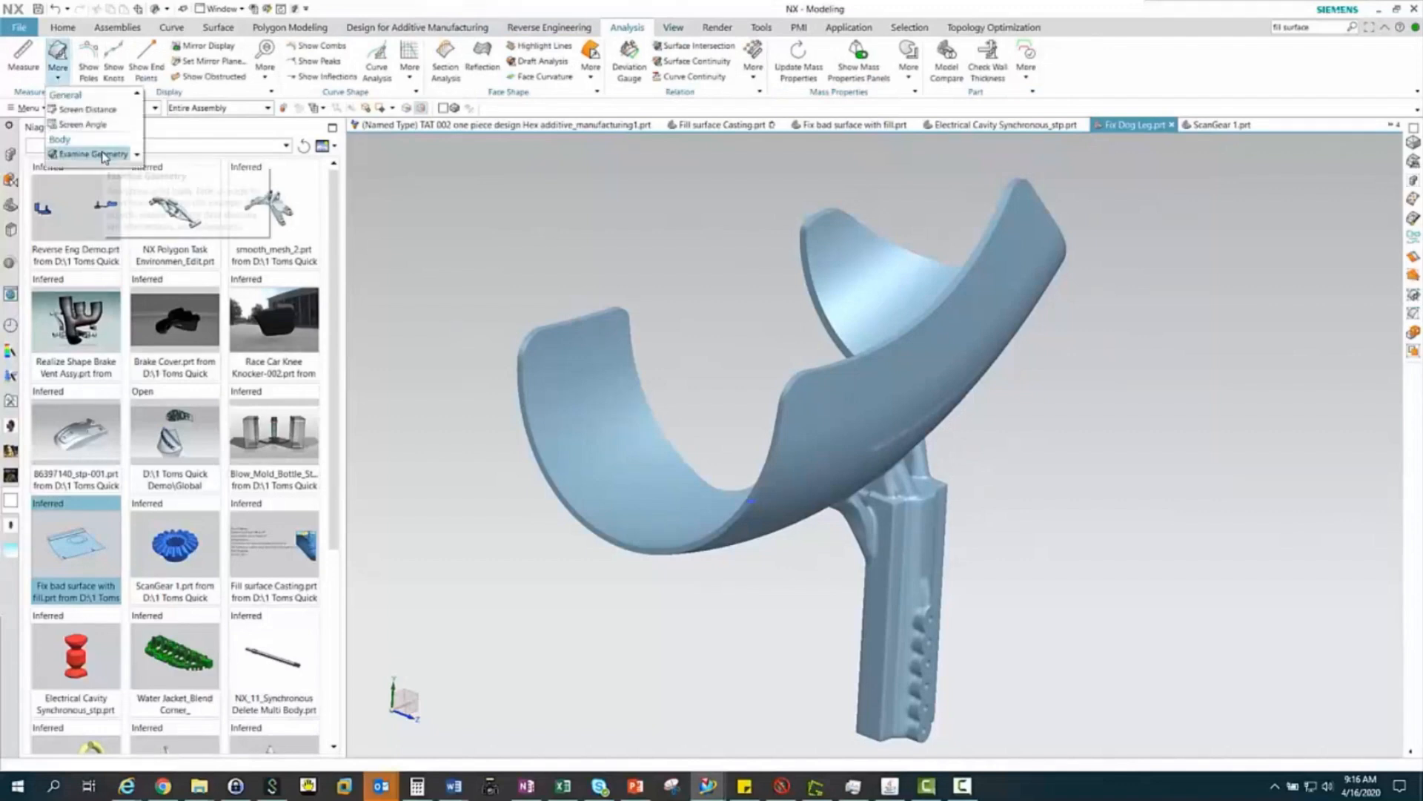
{"action": "left_click", "coordinate": [103, 154]}
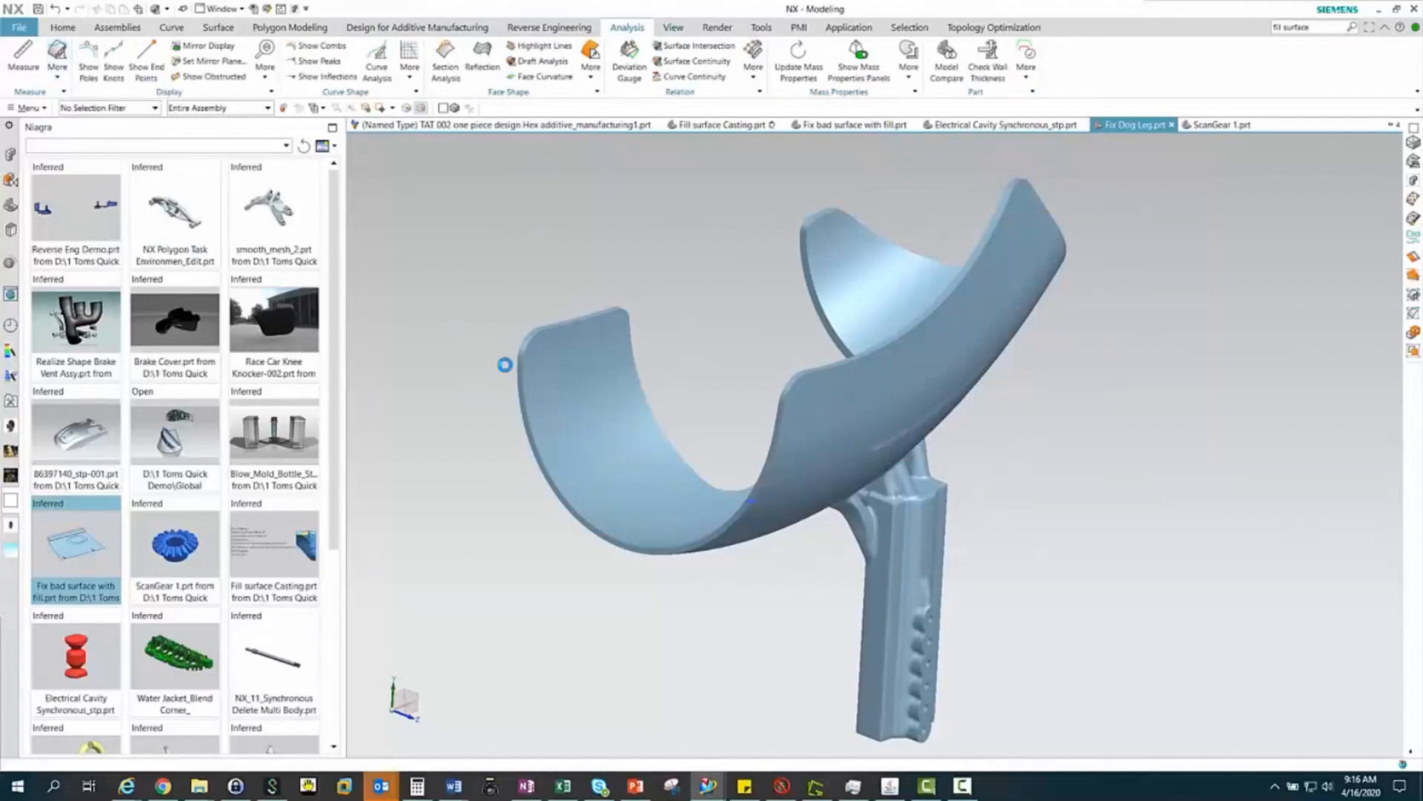
{"action": "left_click", "coordinate": [559, 403]}
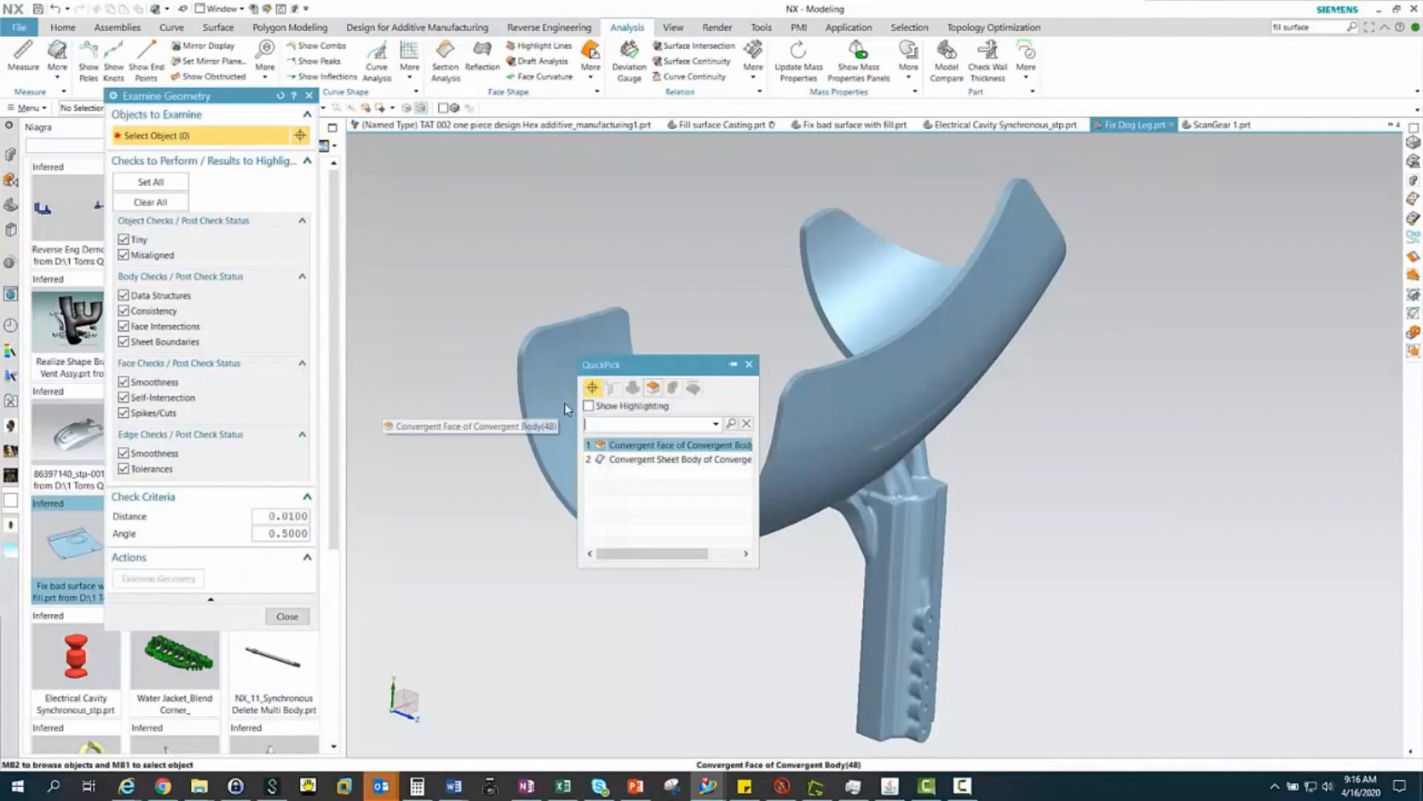
{"action": "left_click", "coordinate": [642, 465]}
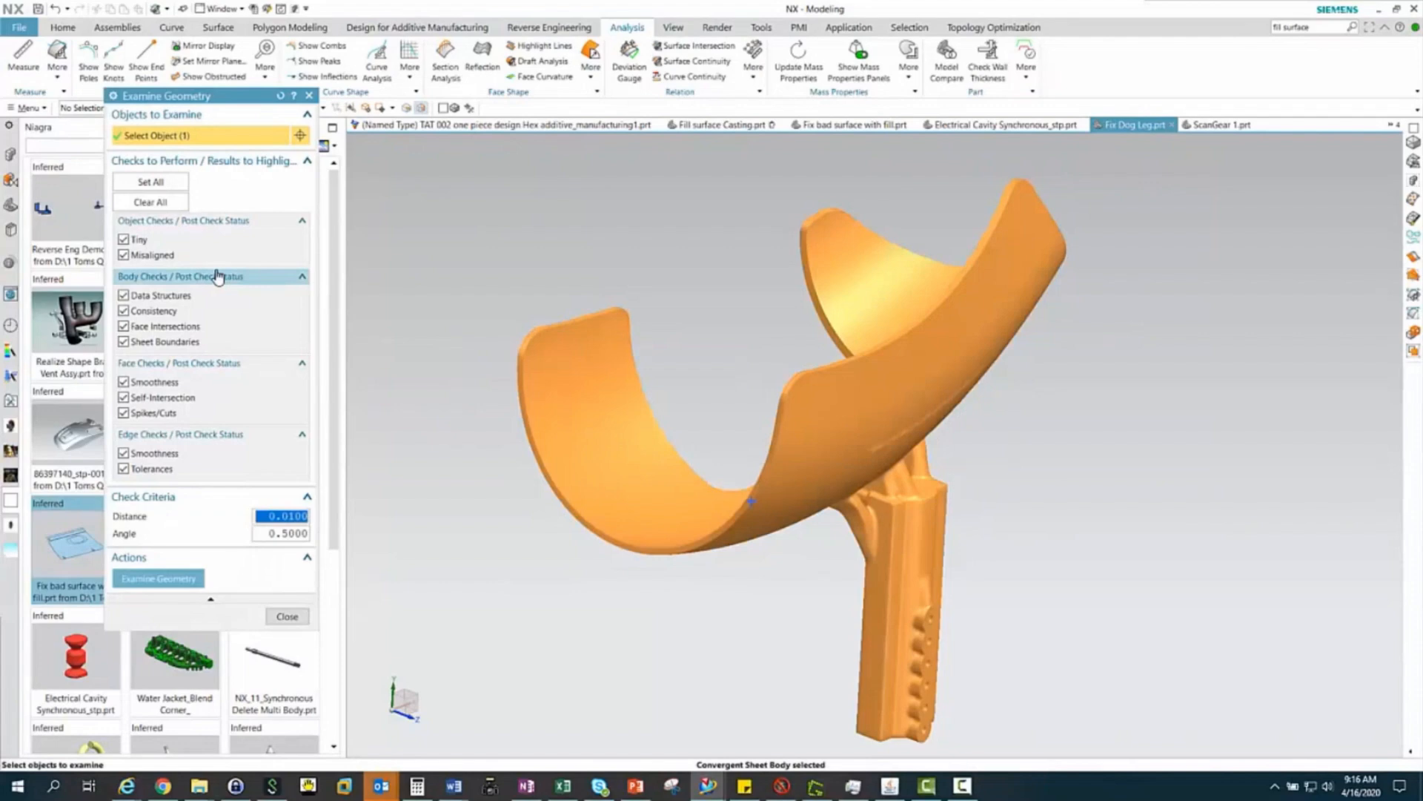
{"action": "left_click", "coordinate": [171, 580]}
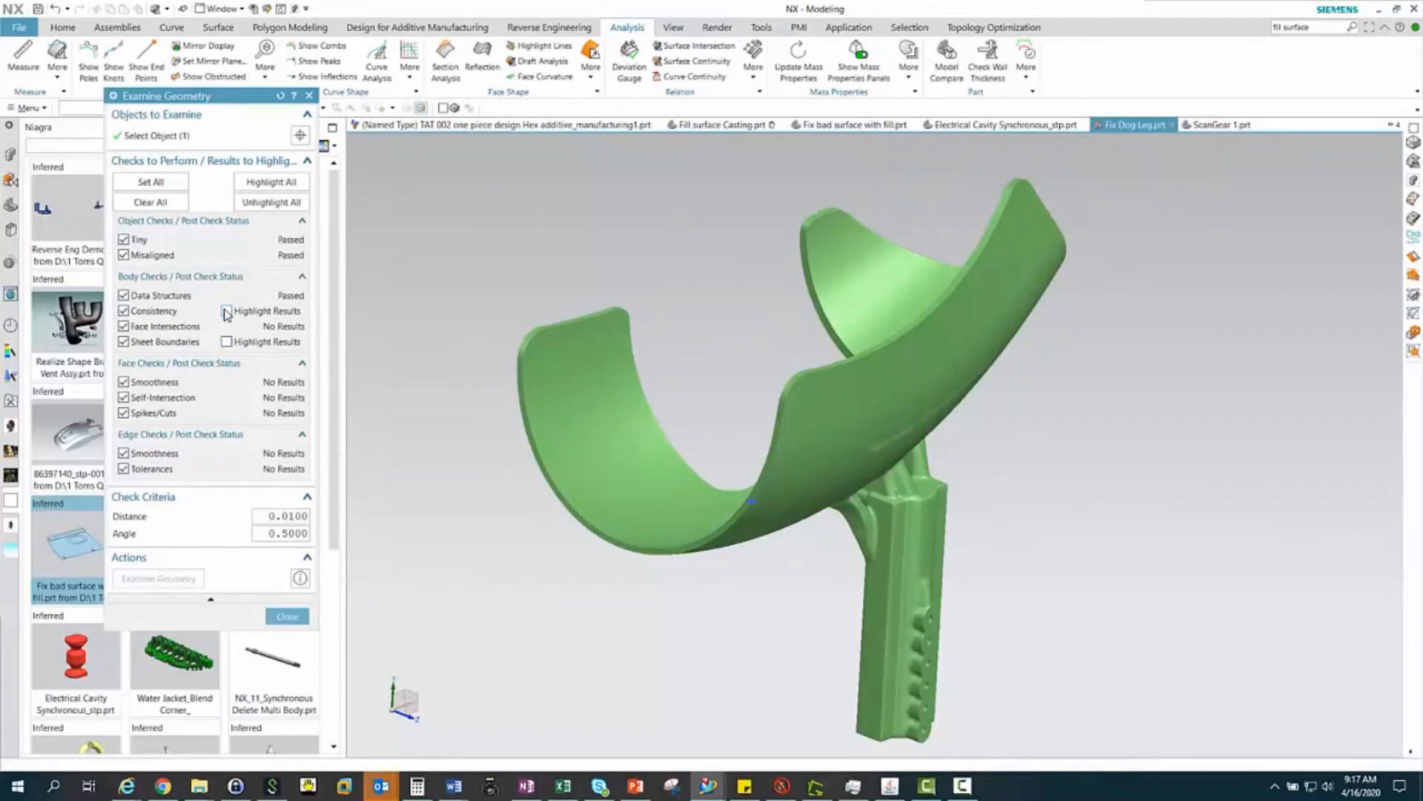
Highlight the Sheet Boundaries results, inspect the marked spot on the rim up close, and close the geometry check
{"action": "left_click", "coordinate": [227, 343]}
{"action": "scroll", "coordinate": [753, 500], "scroll_direction": "up", "scroll_amount": 5}
{"action": "scroll", "coordinate": [721, 391], "scroll_direction": "up", "scroll_amount": 5}
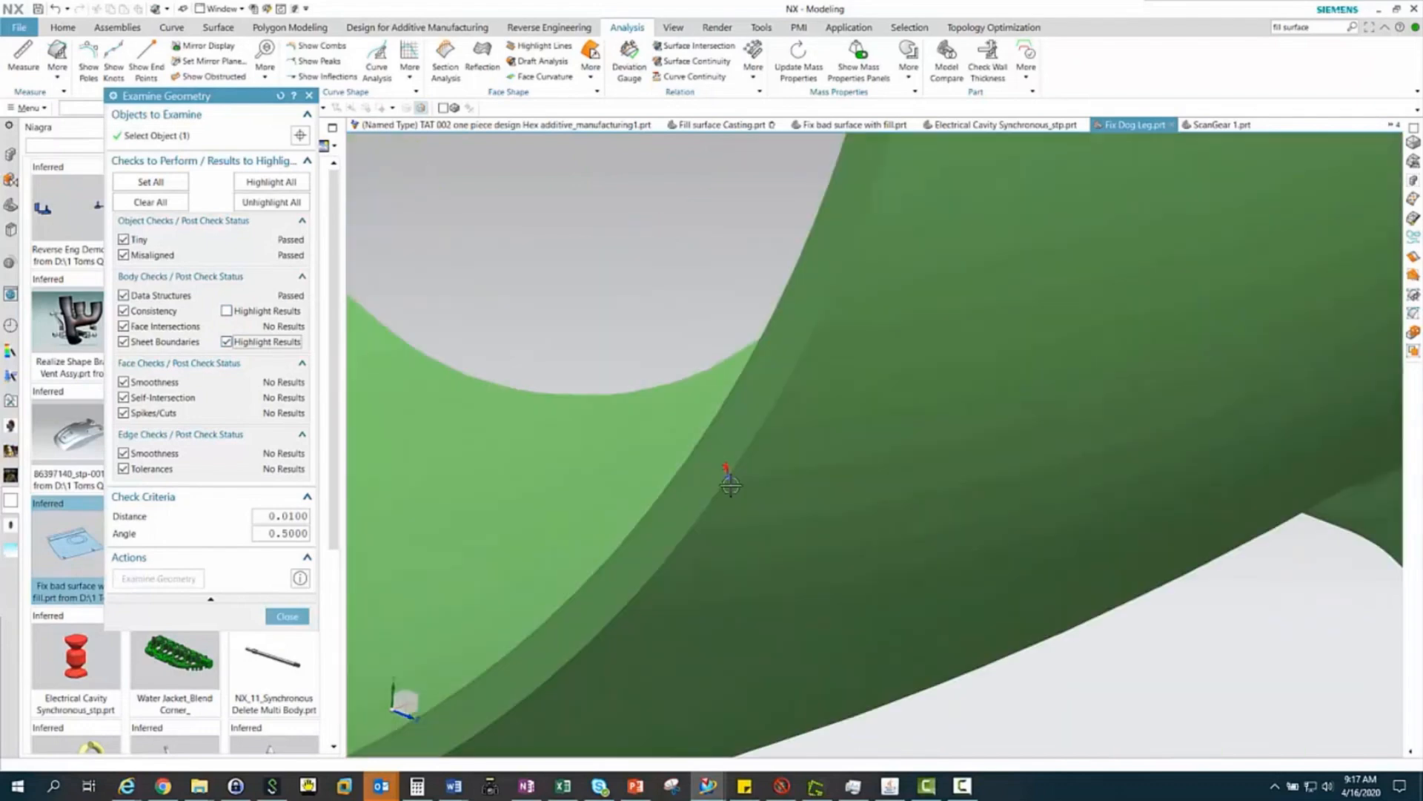
{"action": "scroll", "coordinate": [733, 488], "scroll_direction": "down", "scroll_amount": 2}
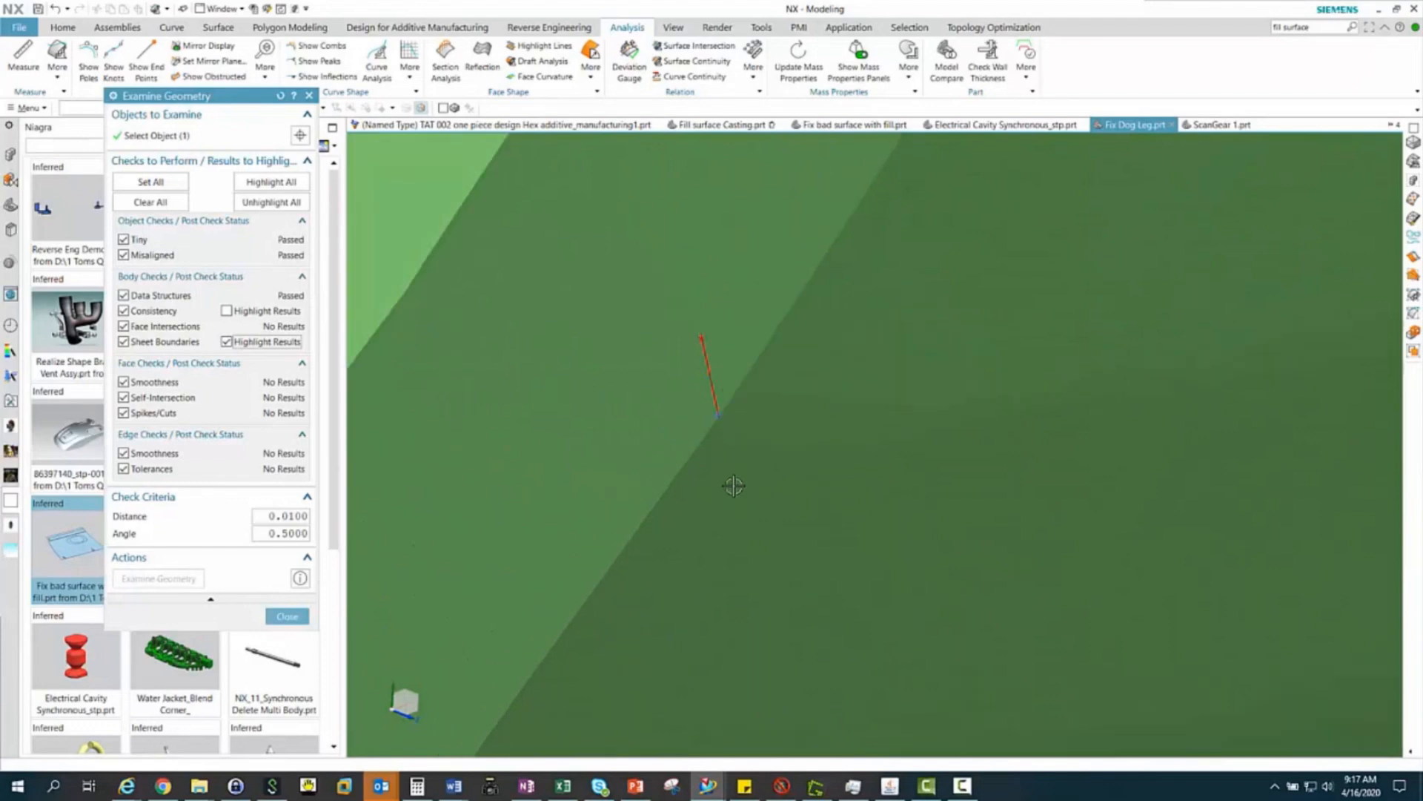
{"action": "left_click", "coordinate": [288, 617]}
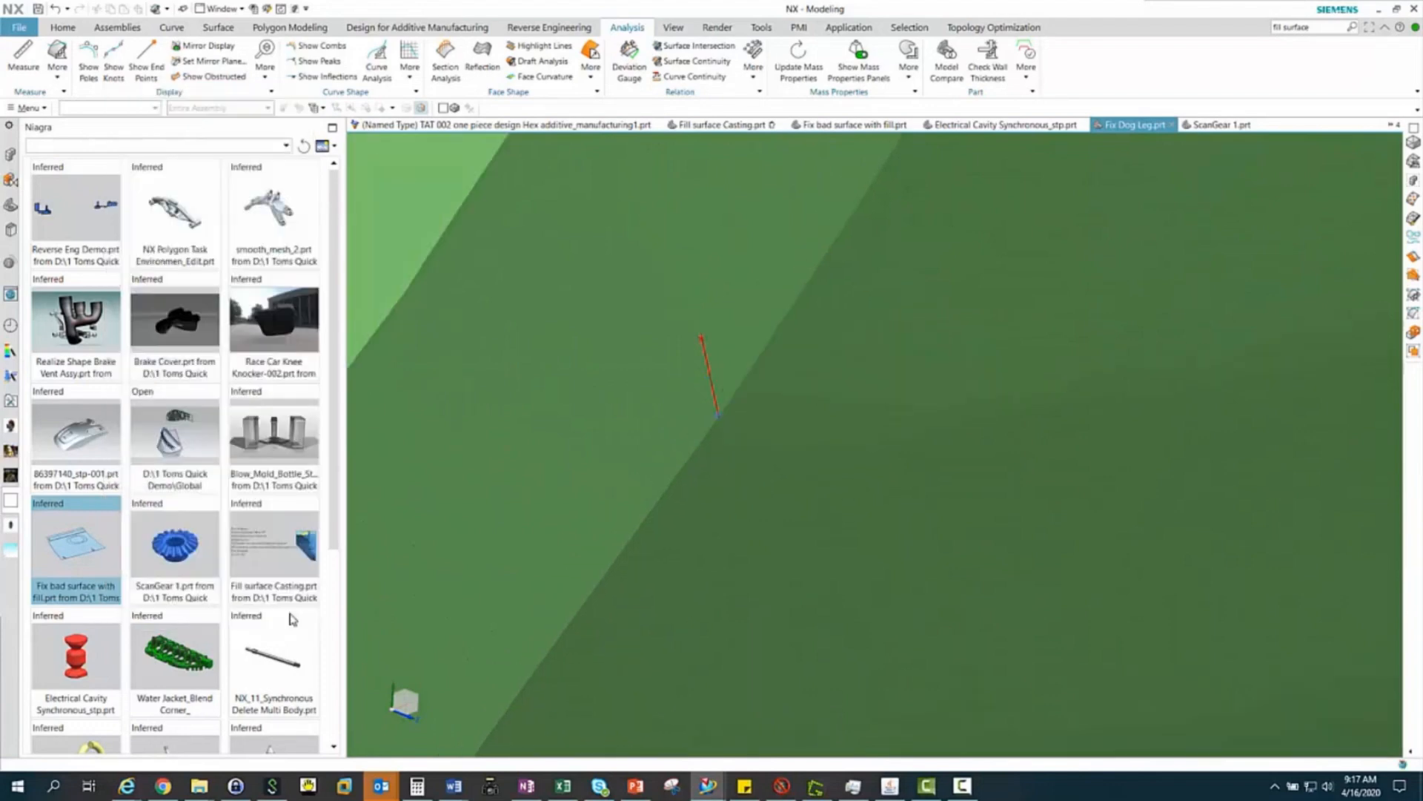
Snip the seven facets around the marked sheet boundary off the rim, using Snip by Region with Single Facet selection and Remove Selected
{"action": "left_click", "coordinate": [294, 30]}
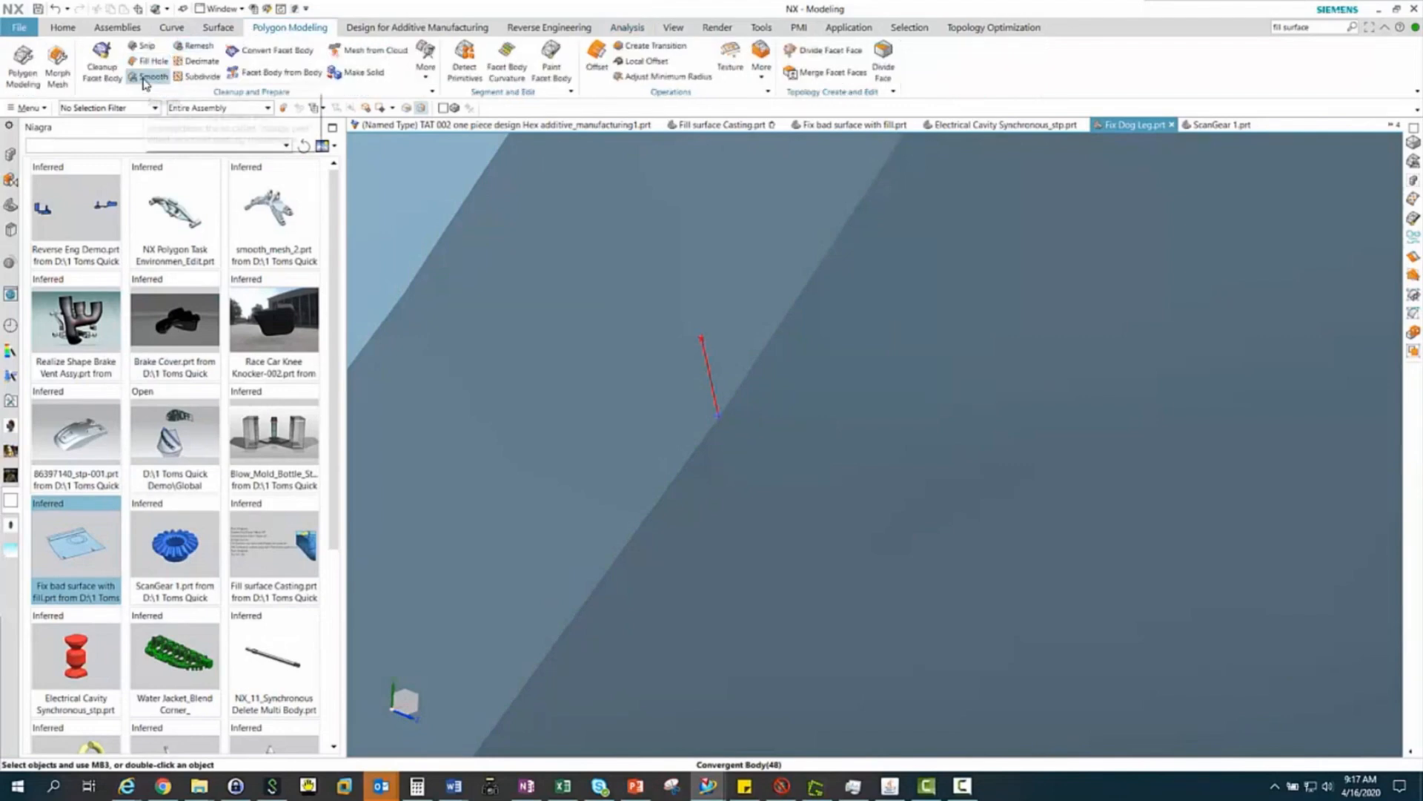
{"action": "left_click", "coordinate": [138, 45]}
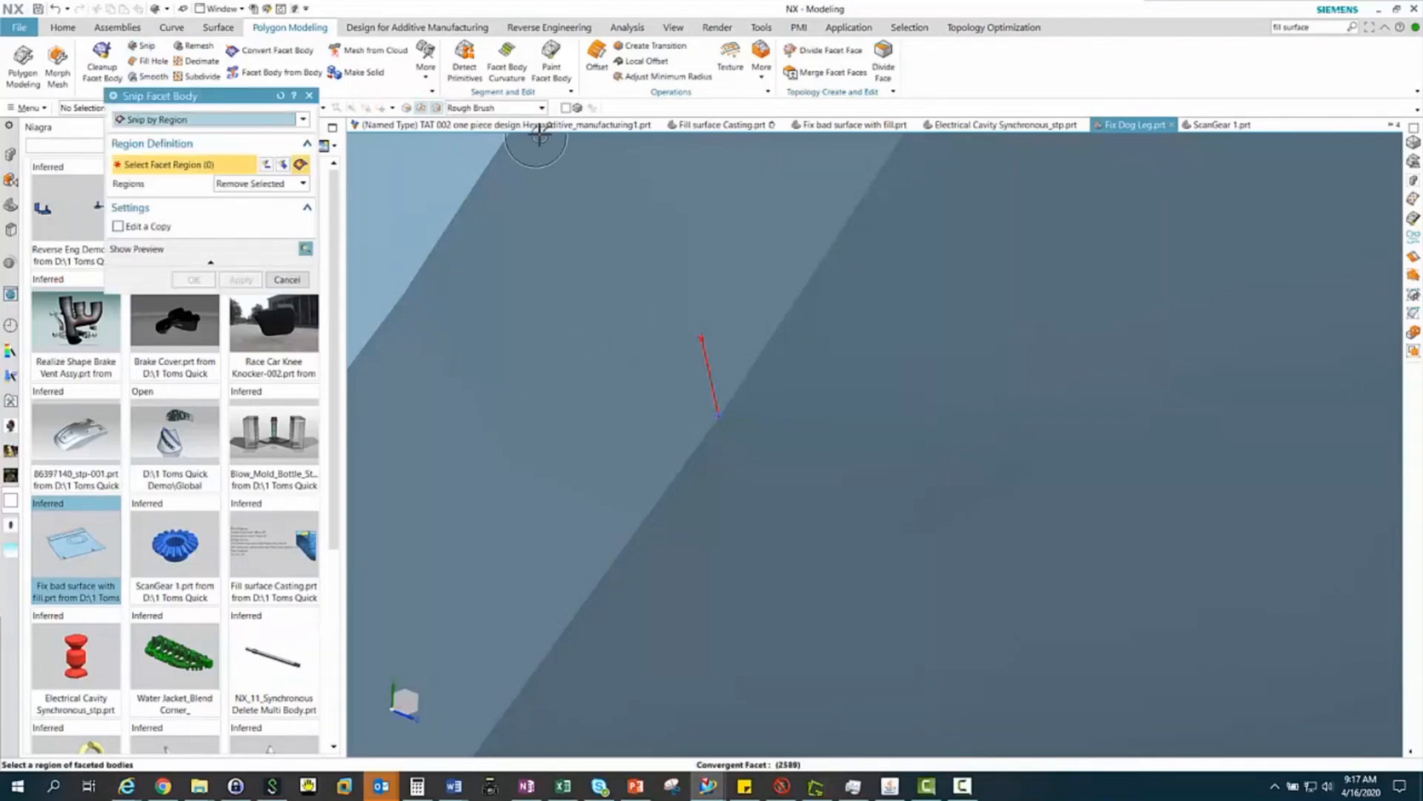
{"action": "left_click", "coordinate": [540, 108]}
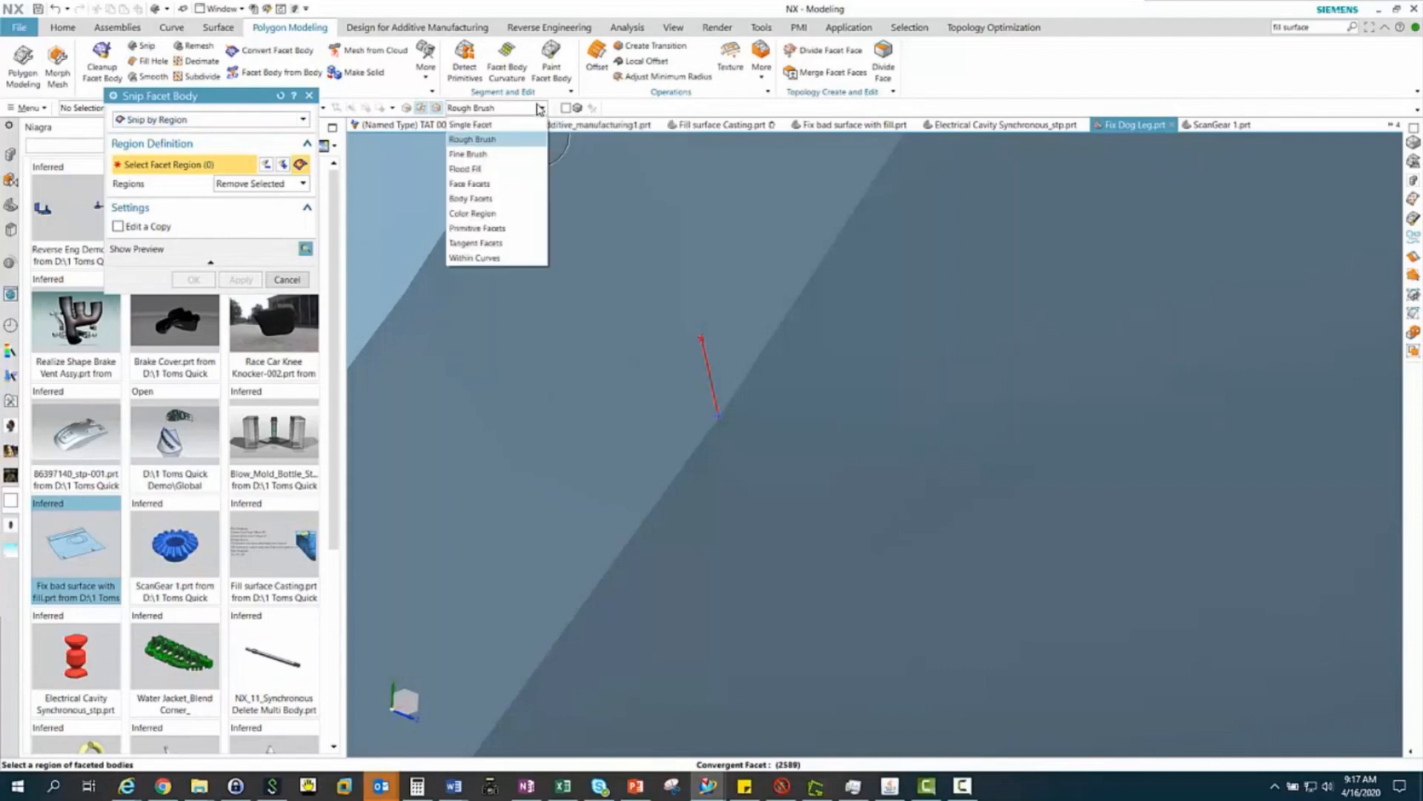
{"action": "left_click", "coordinate": [486, 126]}
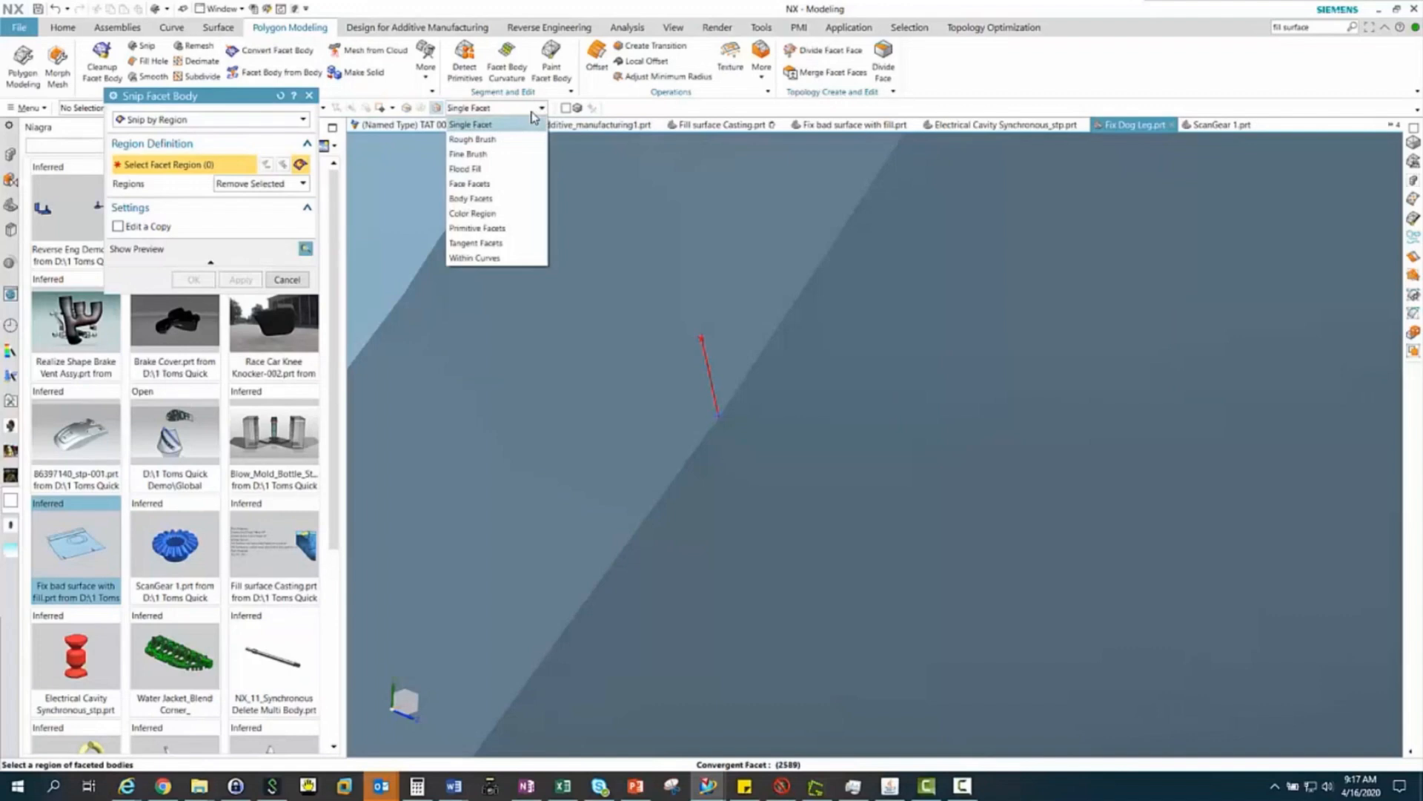
{"action": "left_click", "coordinate": [493, 126]}
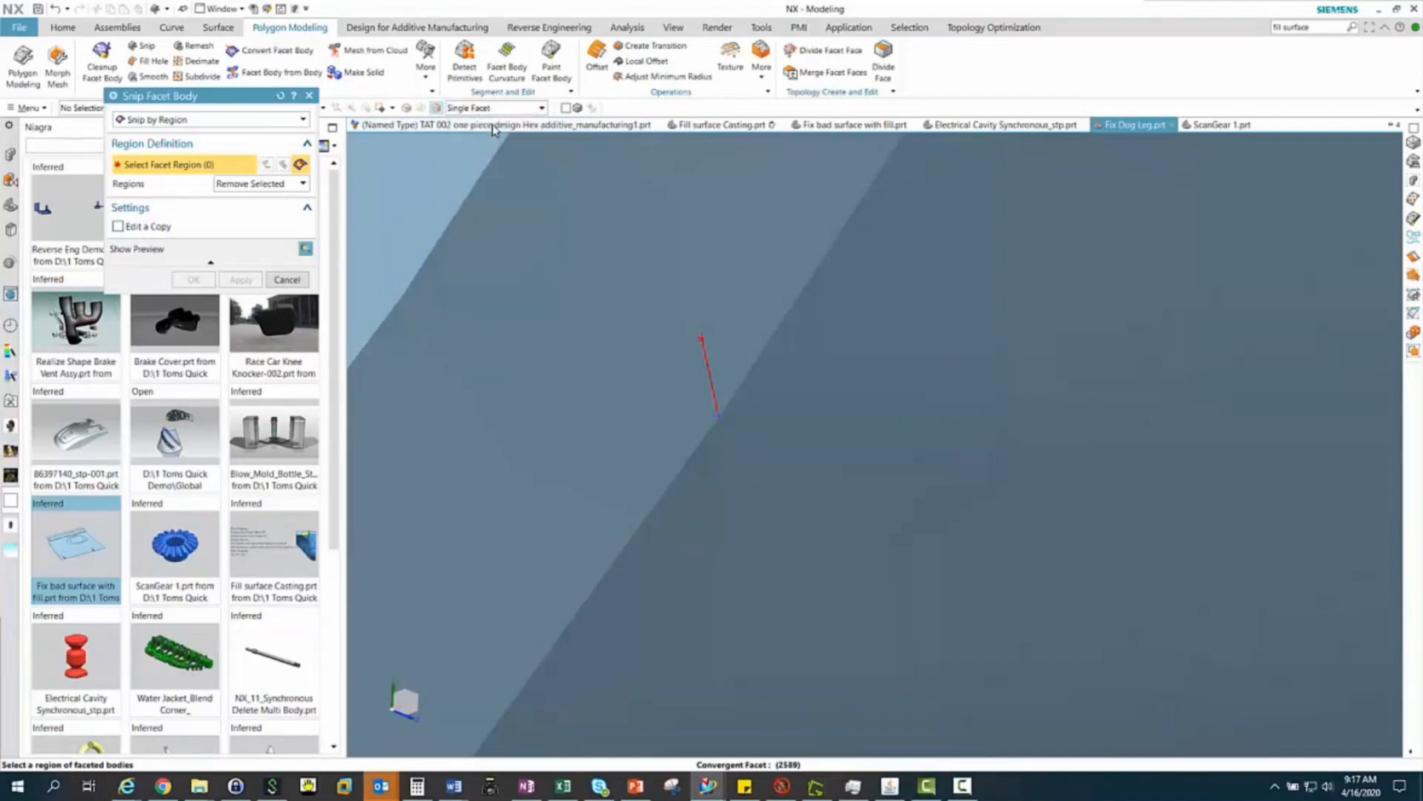
{"action": "left_click", "coordinate": [735, 354]}
{"action": "left_click", "coordinate": [706, 379]}
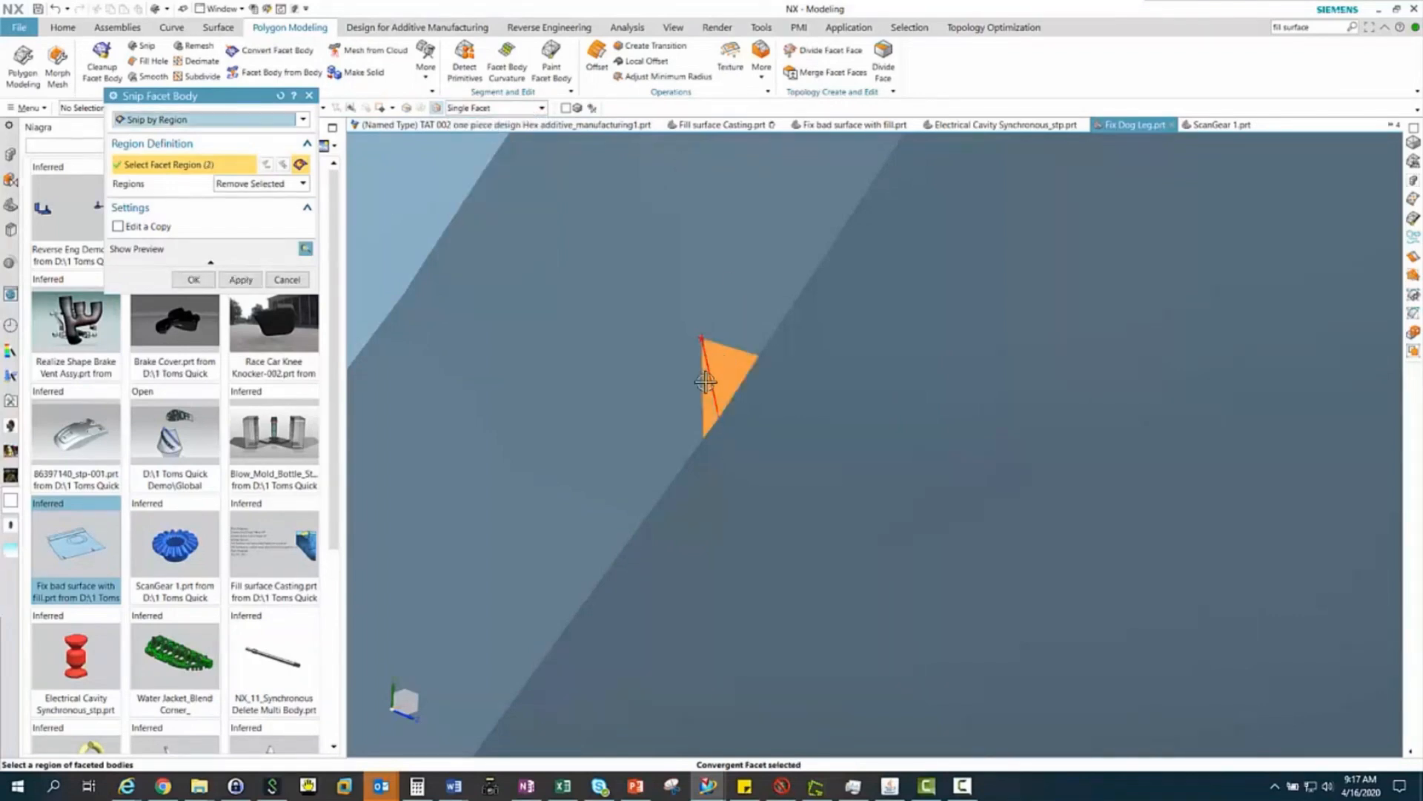
{"action": "left_click", "coordinate": [689, 378]}
{"action": "left_click", "coordinate": [676, 342]}
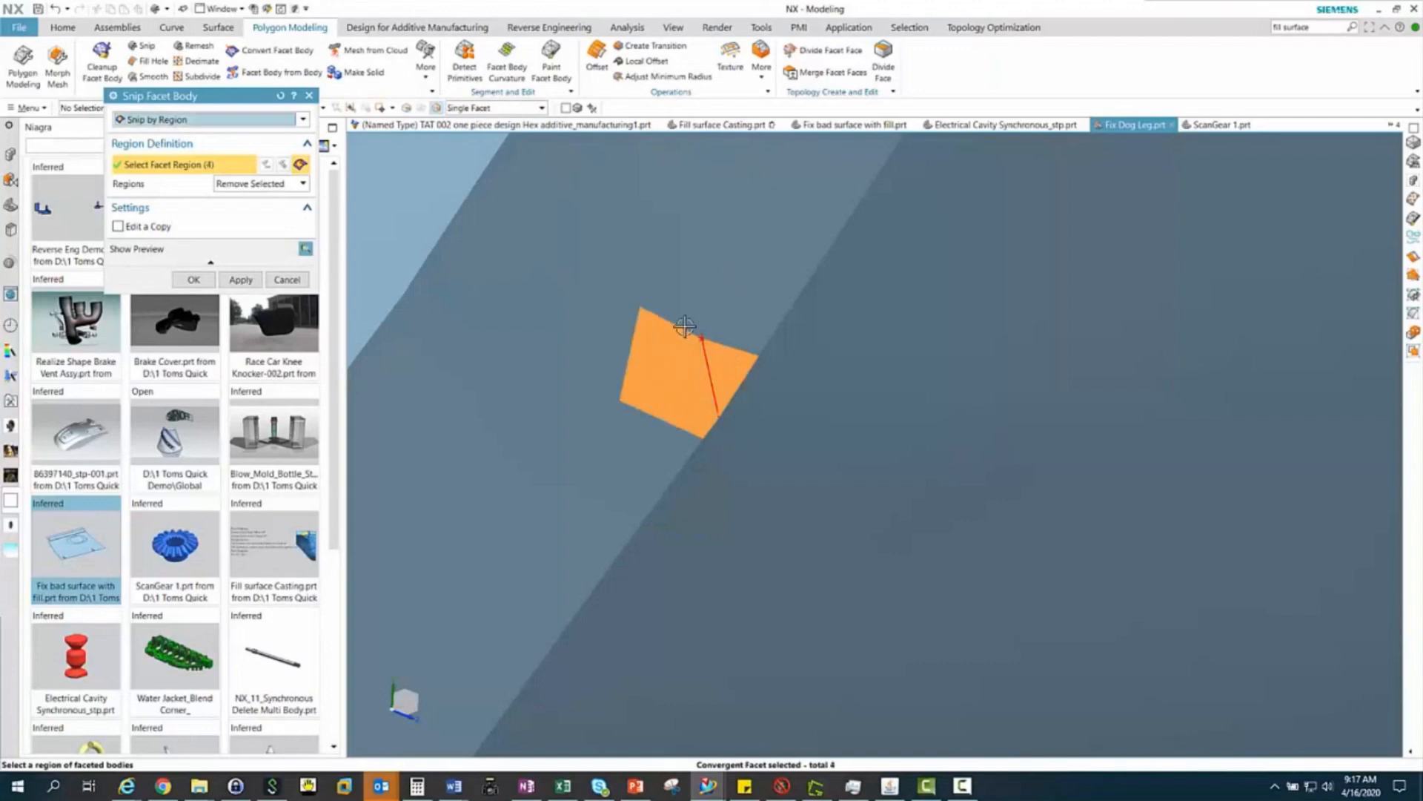
{"action": "left_click", "coordinate": [686, 317]}
{"action": "left_click", "coordinate": [729, 326]}
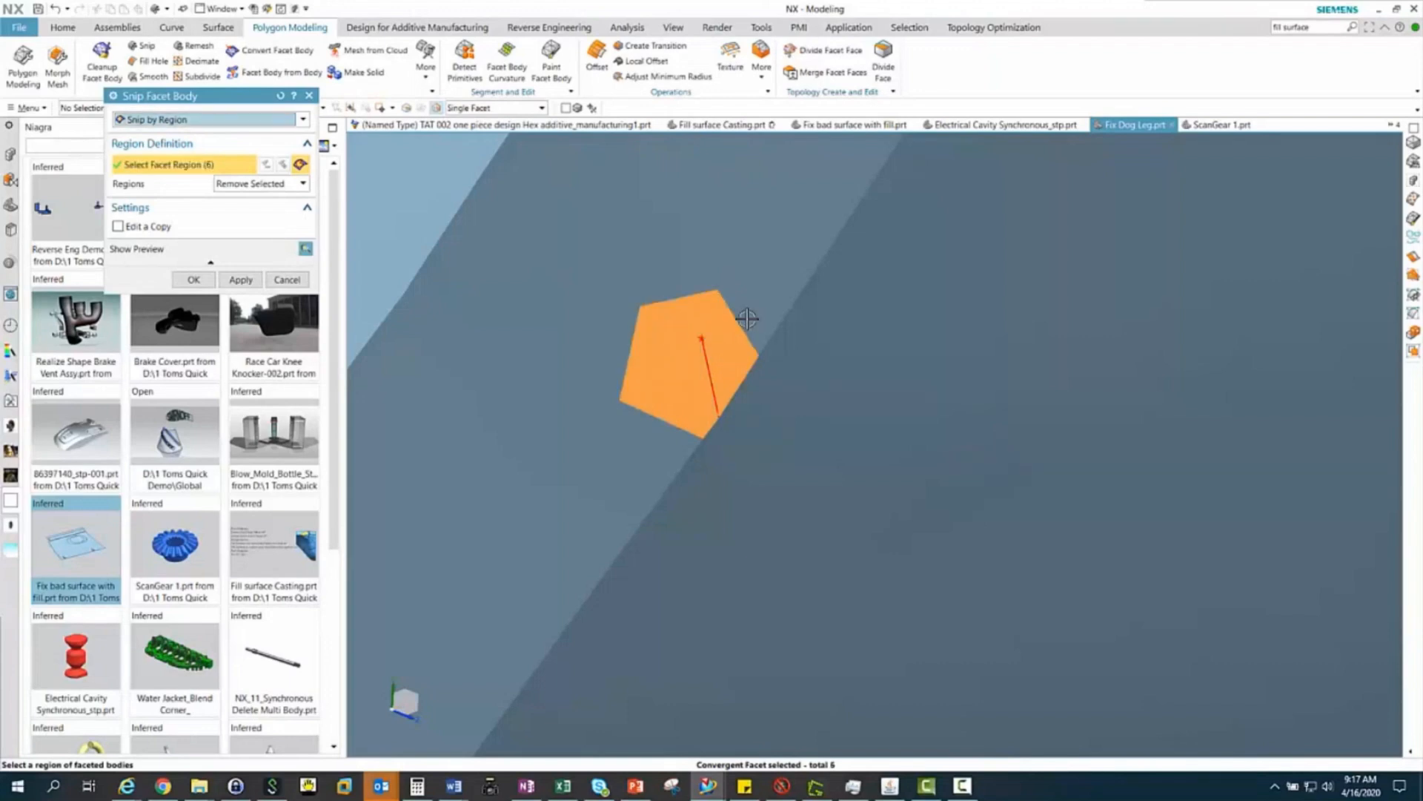
{"action": "left_click", "coordinate": [748, 318]}
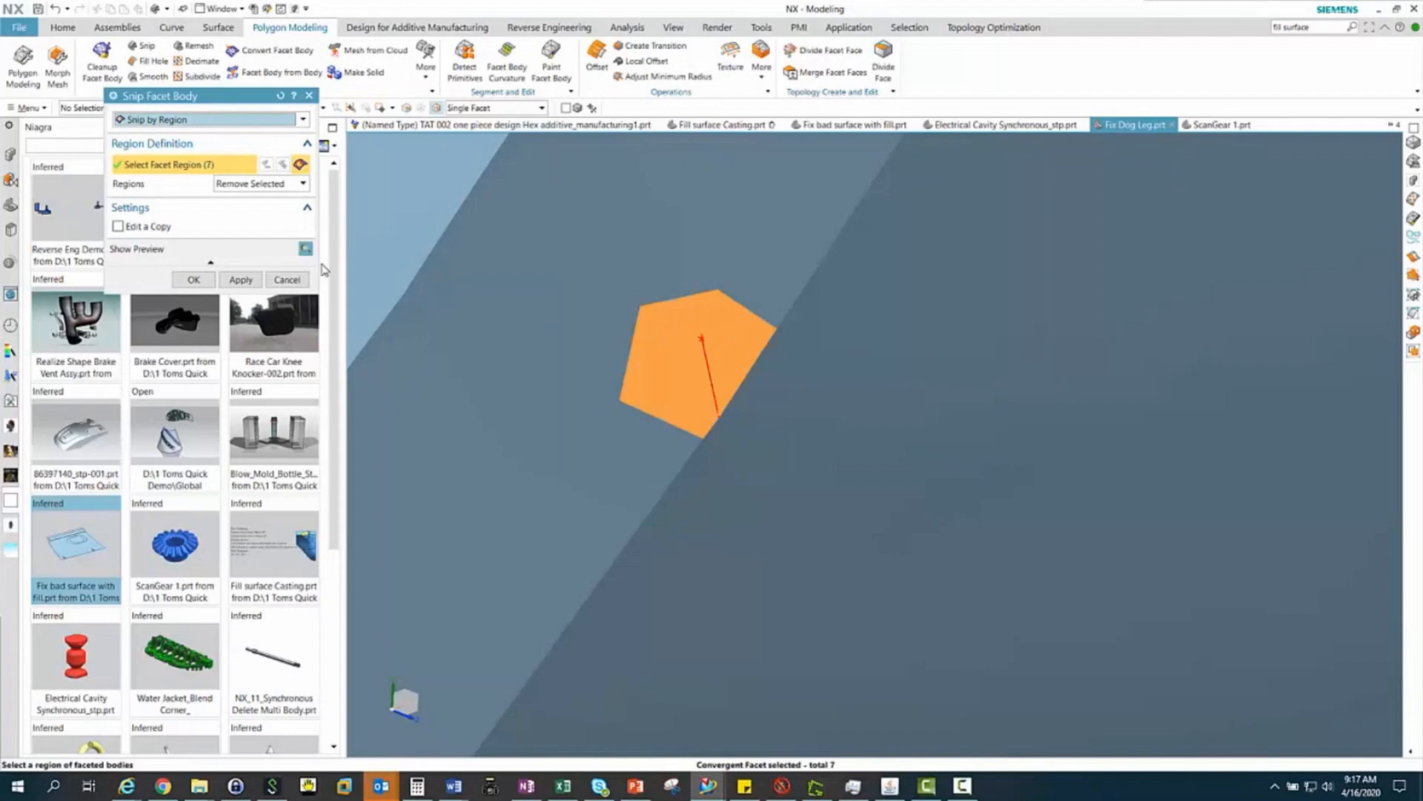
{"action": "left_click", "coordinate": [193, 279]}
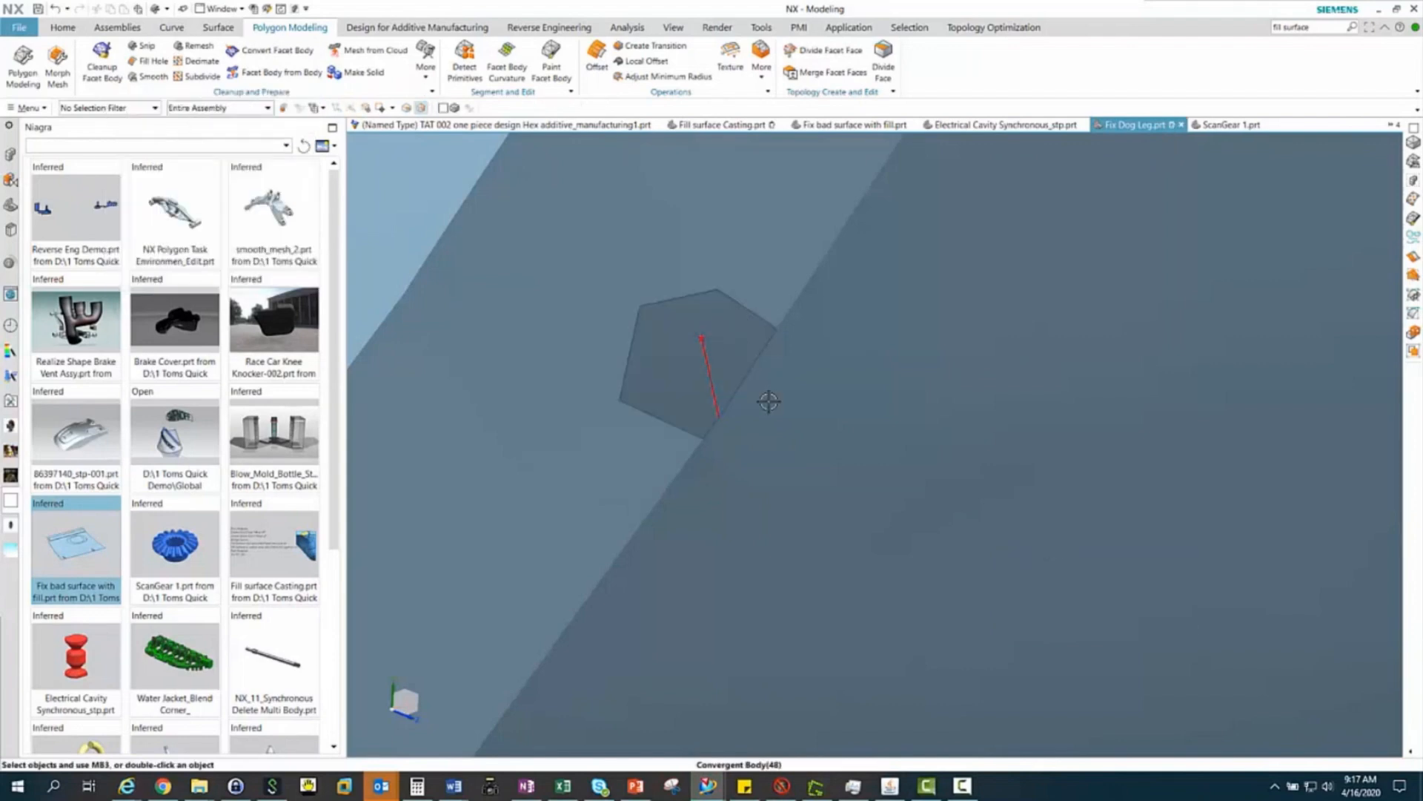
Fill the snipped opening in the rim of the convergent sheet body using Fill Hole with Refined smoothness, and dismiss the update report
{"action": "middle_click_drag", "start_coordinate": [768, 401], "coordinate": [772, 399]}
{"action": "scroll", "coordinate": [773, 399], "scroll_direction": "down", "scroll_amount": 4}
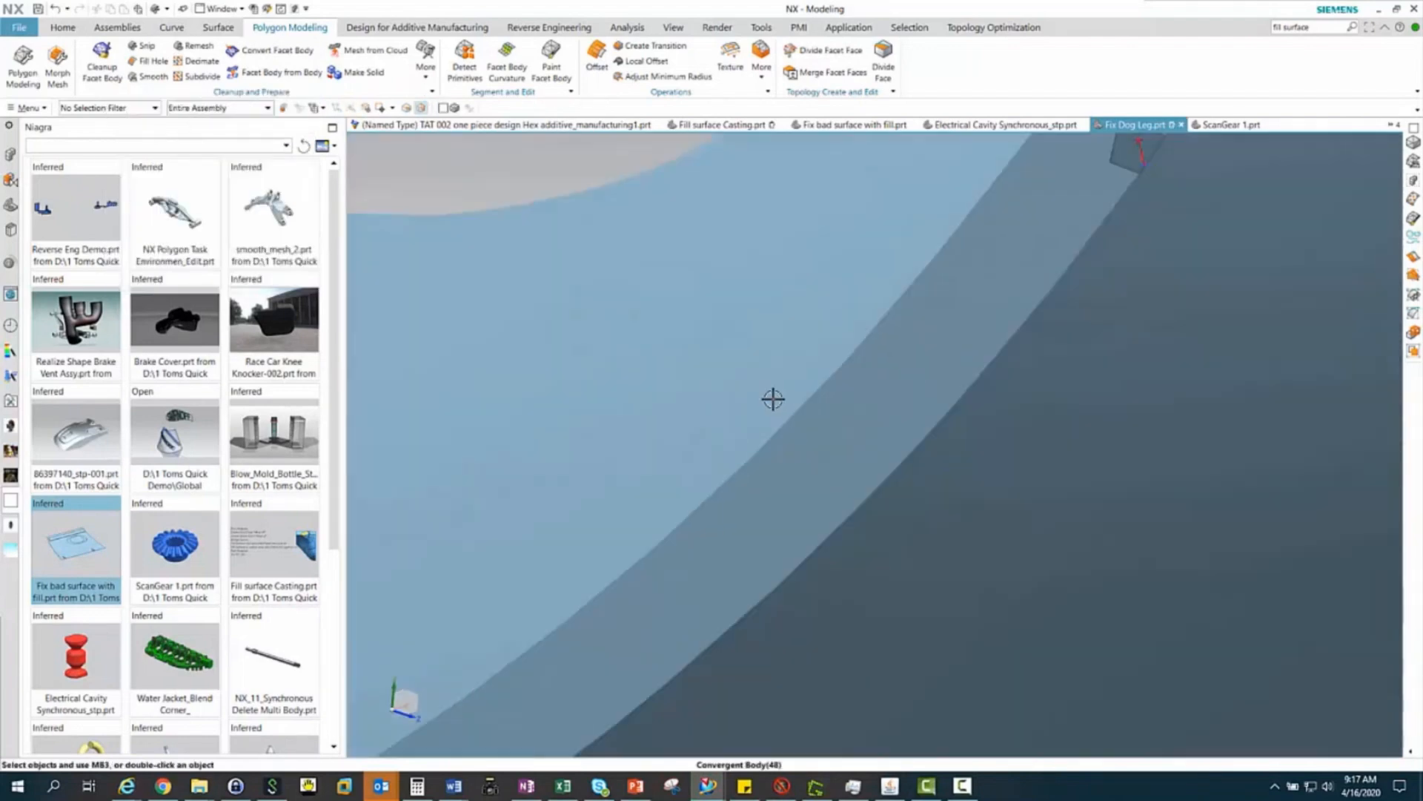
{"action": "scroll", "coordinate": [773, 399], "scroll_direction": "down", "scroll_amount": 3}
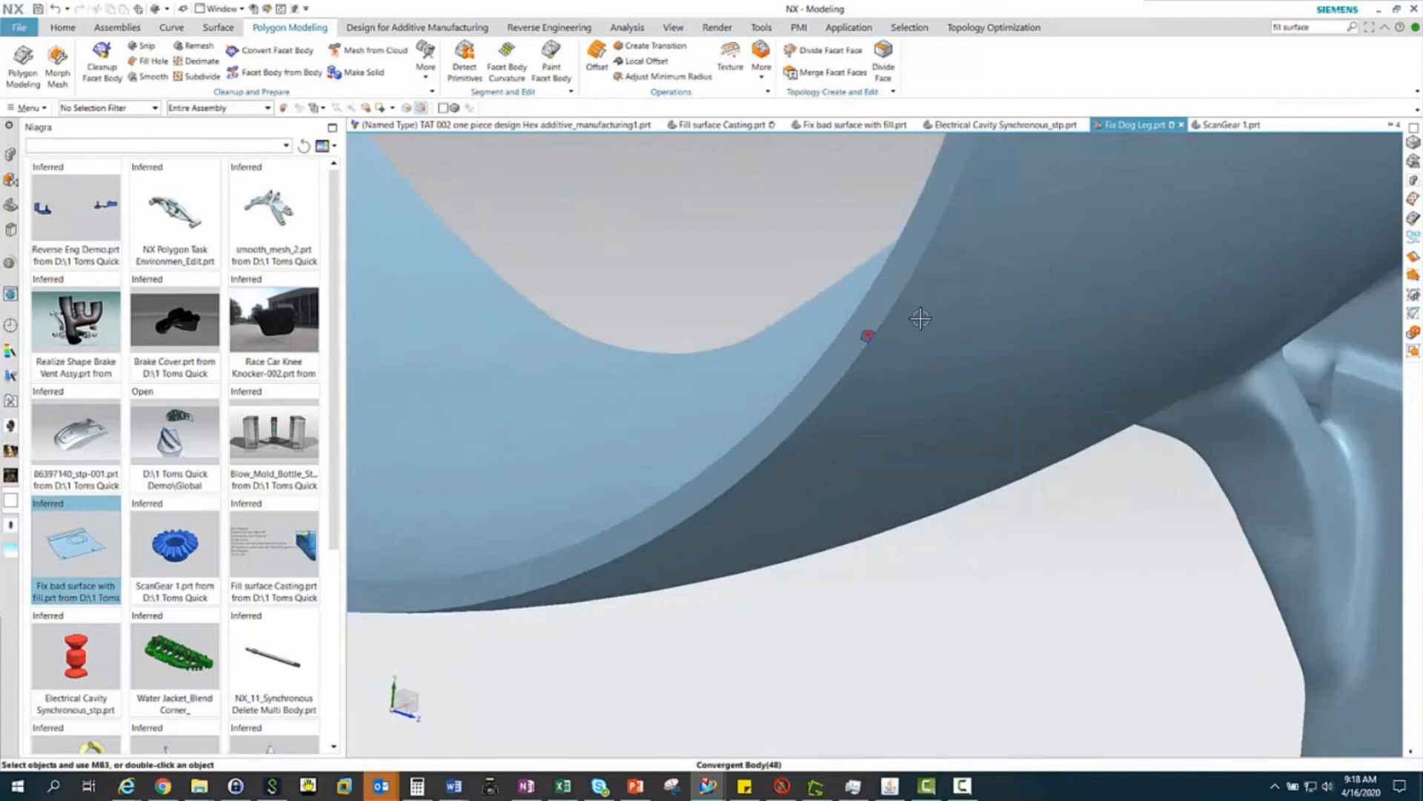
{"action": "scroll", "coordinate": [921, 319], "scroll_direction": "up", "scroll_amount": 5}
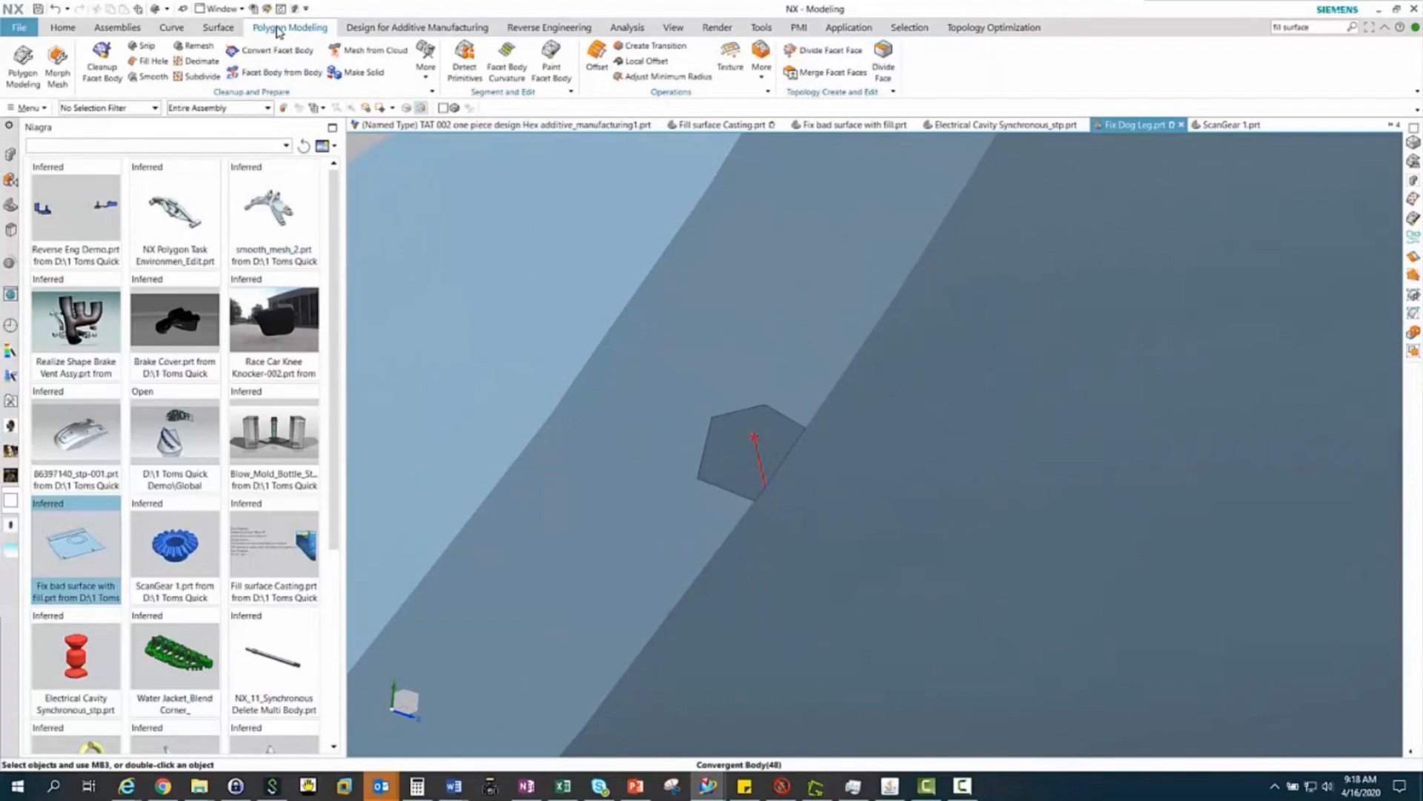
{"action": "left_click", "coordinate": [145, 63]}
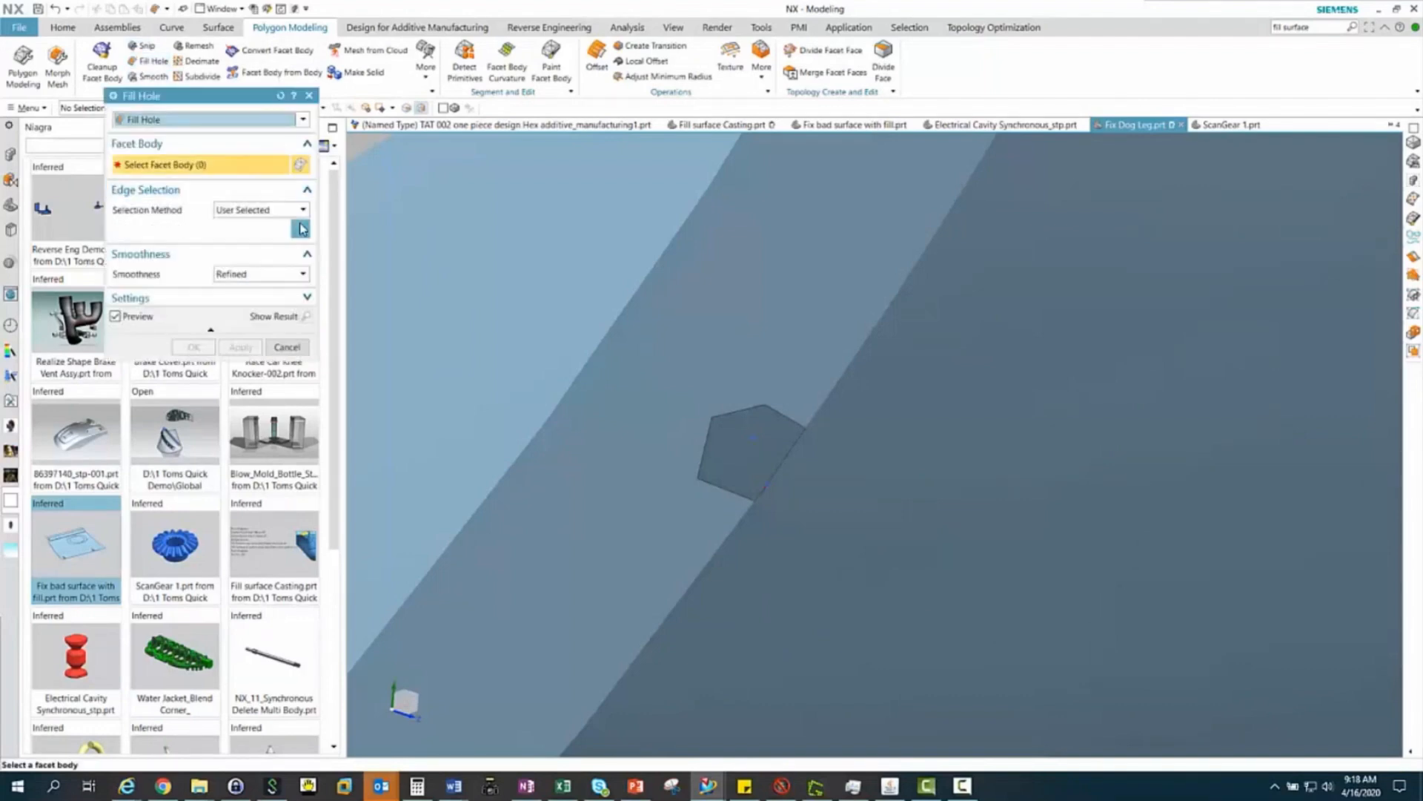
{"action": "left_click", "coordinate": [264, 276]}
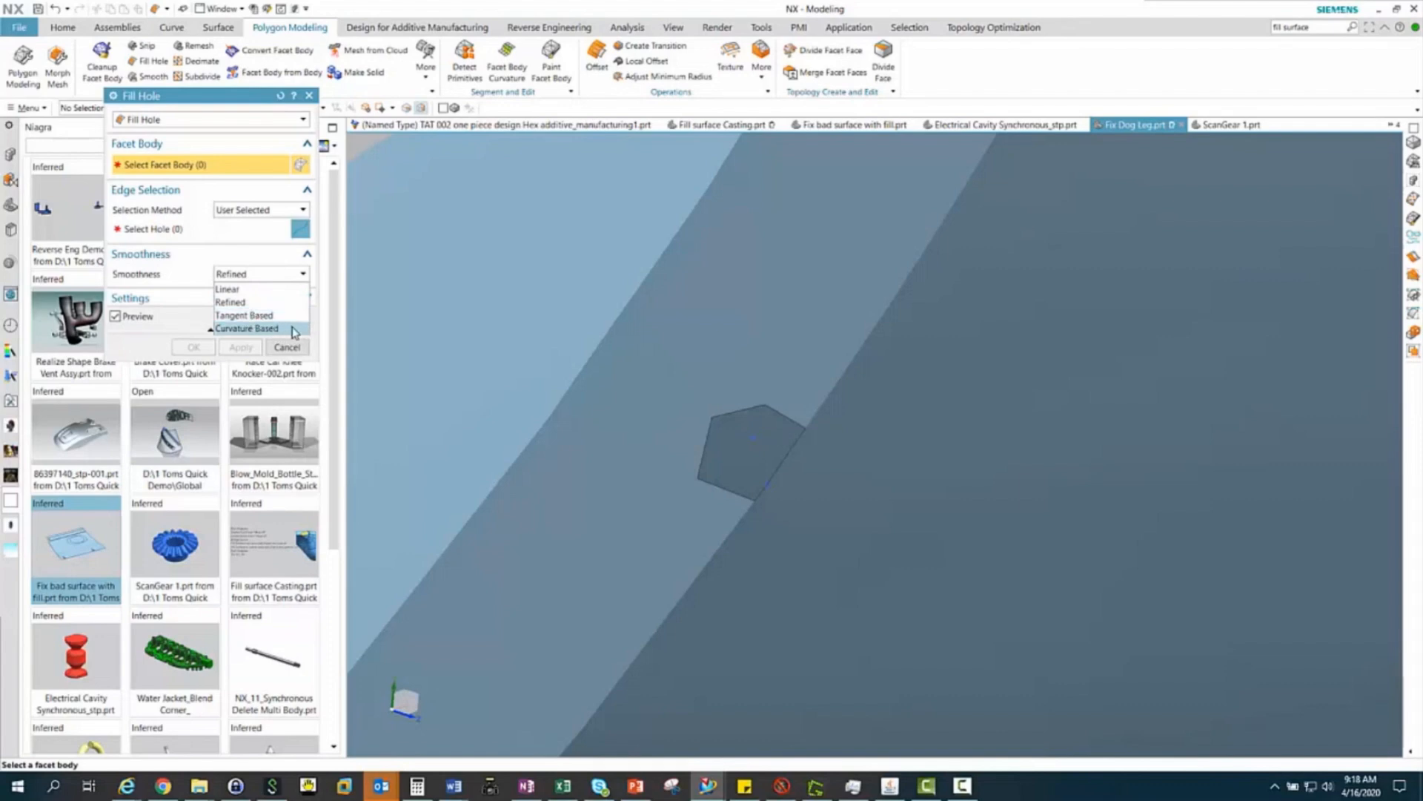
{"action": "left_click", "coordinate": [259, 302]}
{"action": "left_click", "coordinate": [200, 230]}
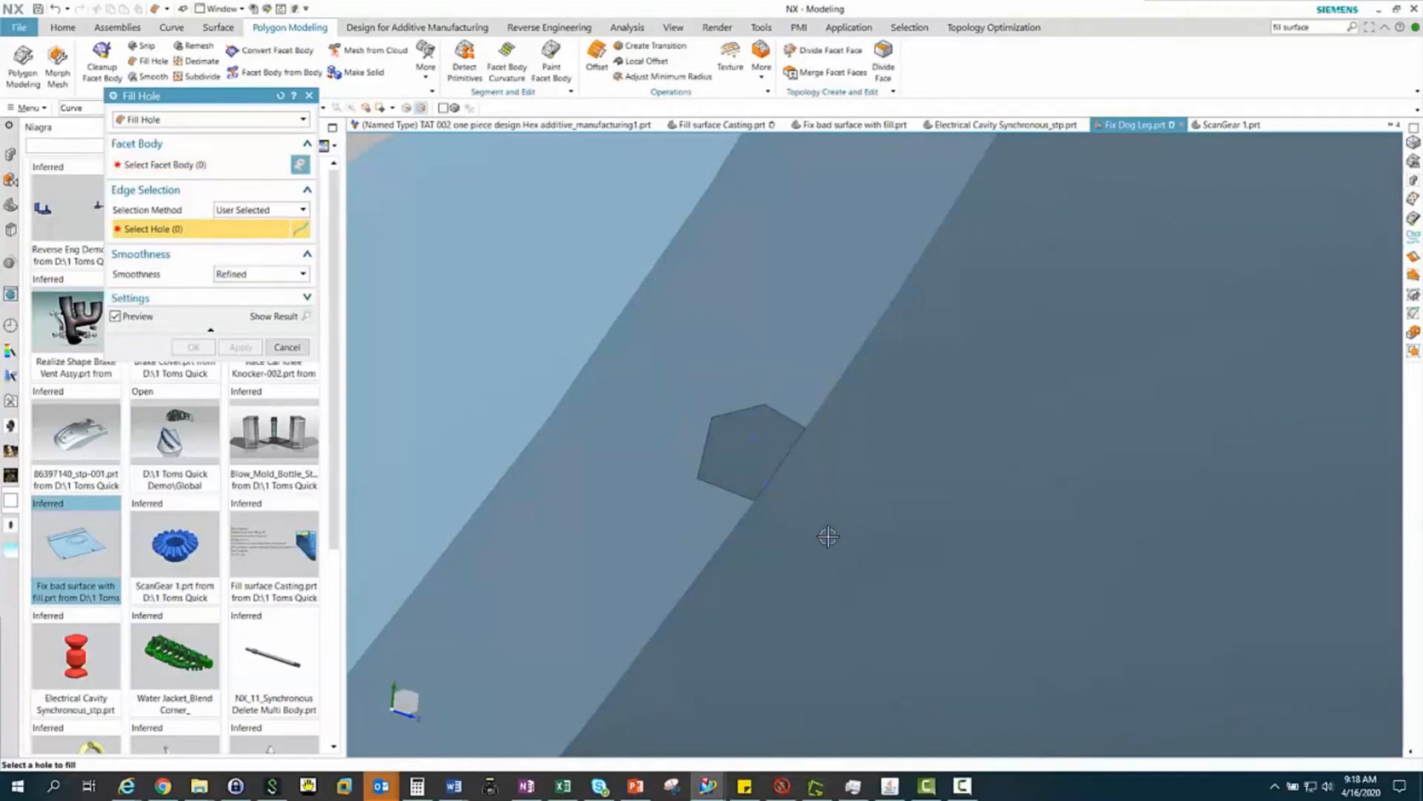
{"action": "left_click", "coordinate": [167, 164]}
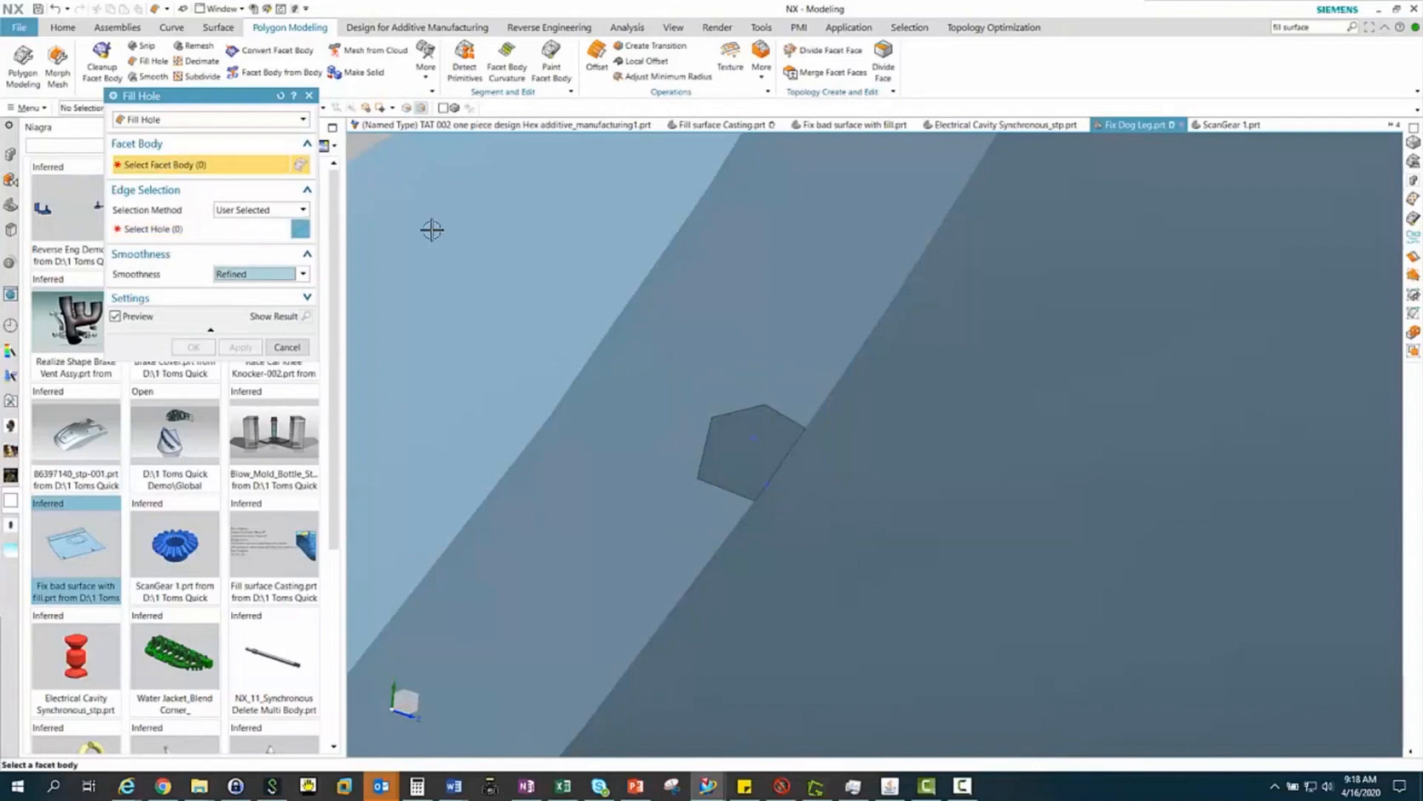
{"action": "left_click", "coordinate": [892, 377]}
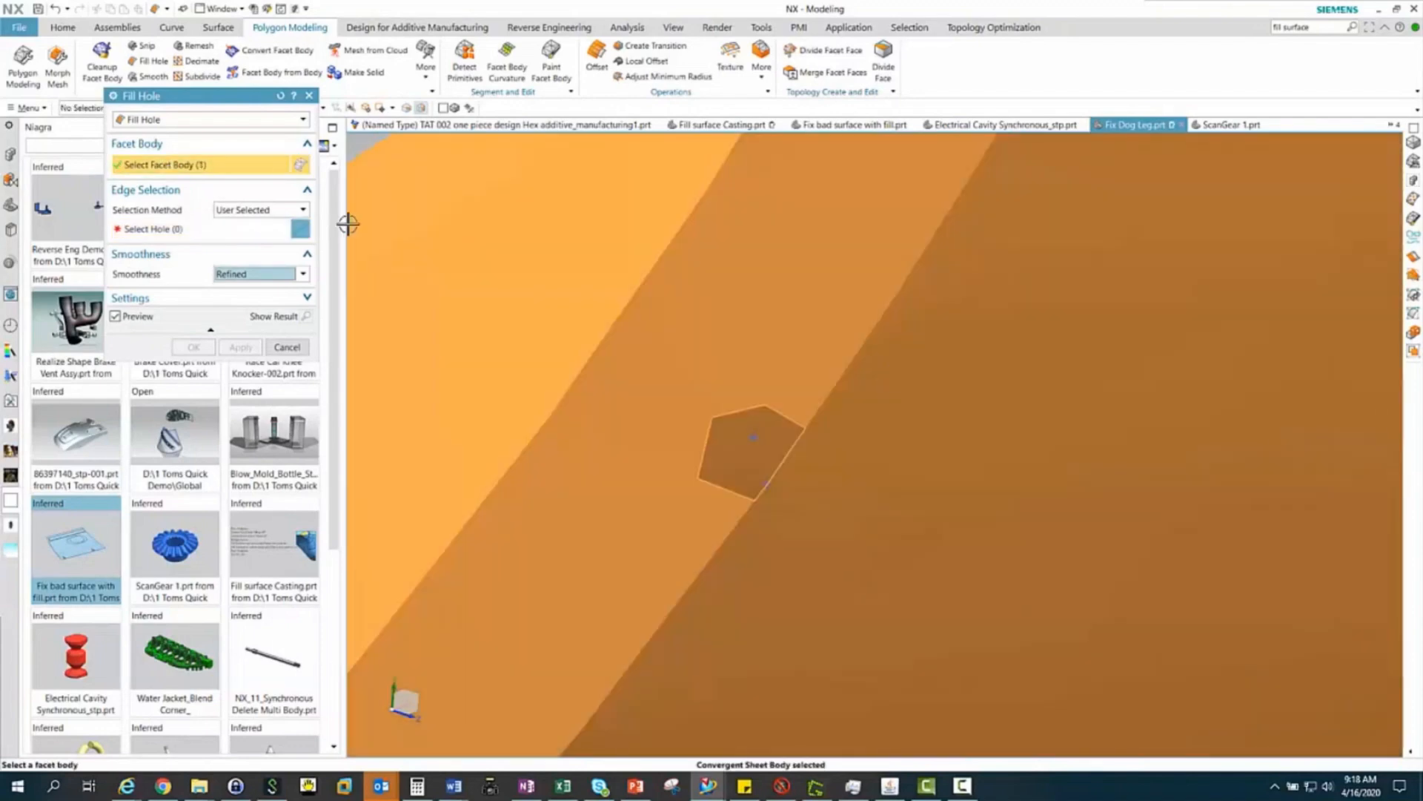
{"action": "left_click", "coordinate": [185, 229]}
{"action": "left_click_drag", "start_coordinate": [828, 493], "coordinate": [848, 524]}
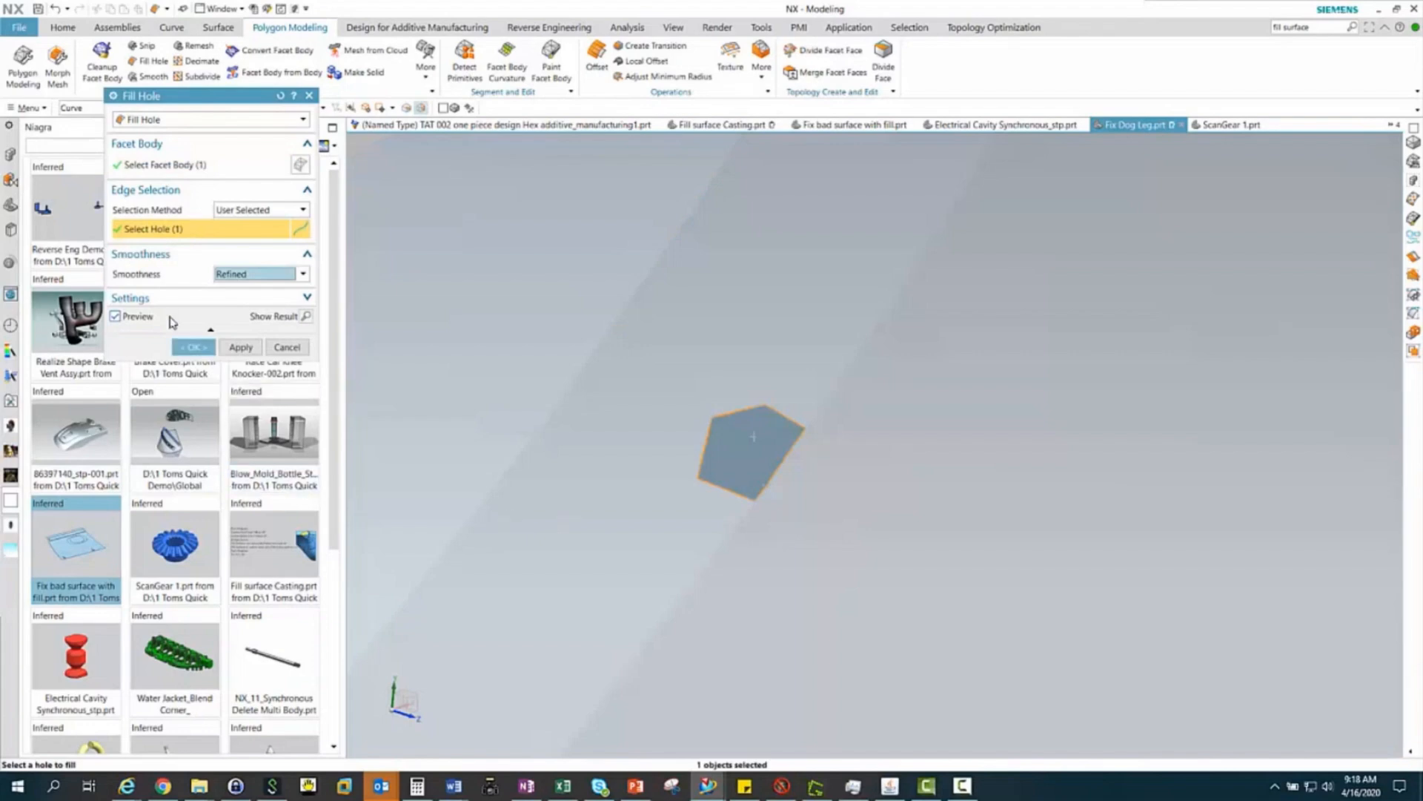
{"action": "left_click", "coordinate": [190, 347]}
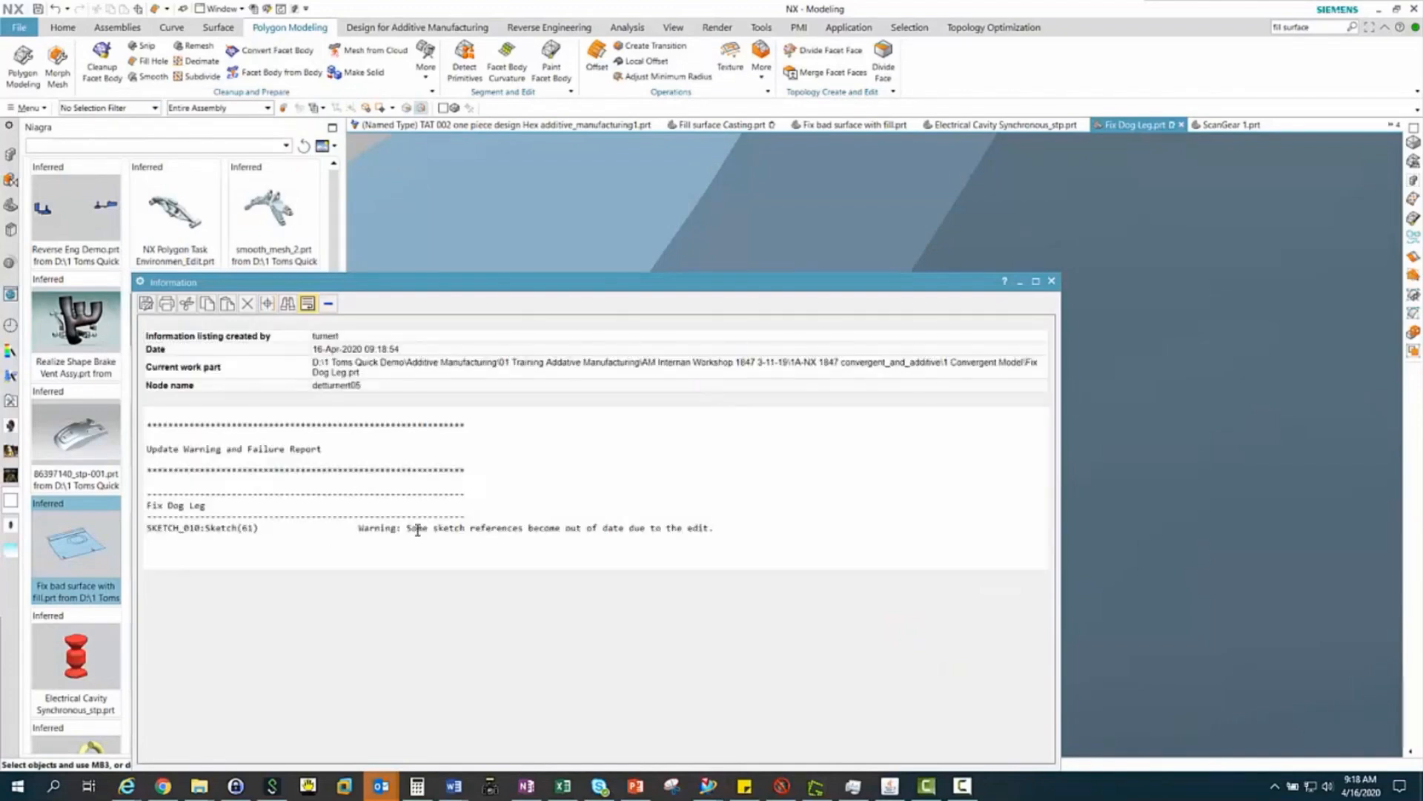
{"action": "left_click", "coordinate": [1052, 282]}
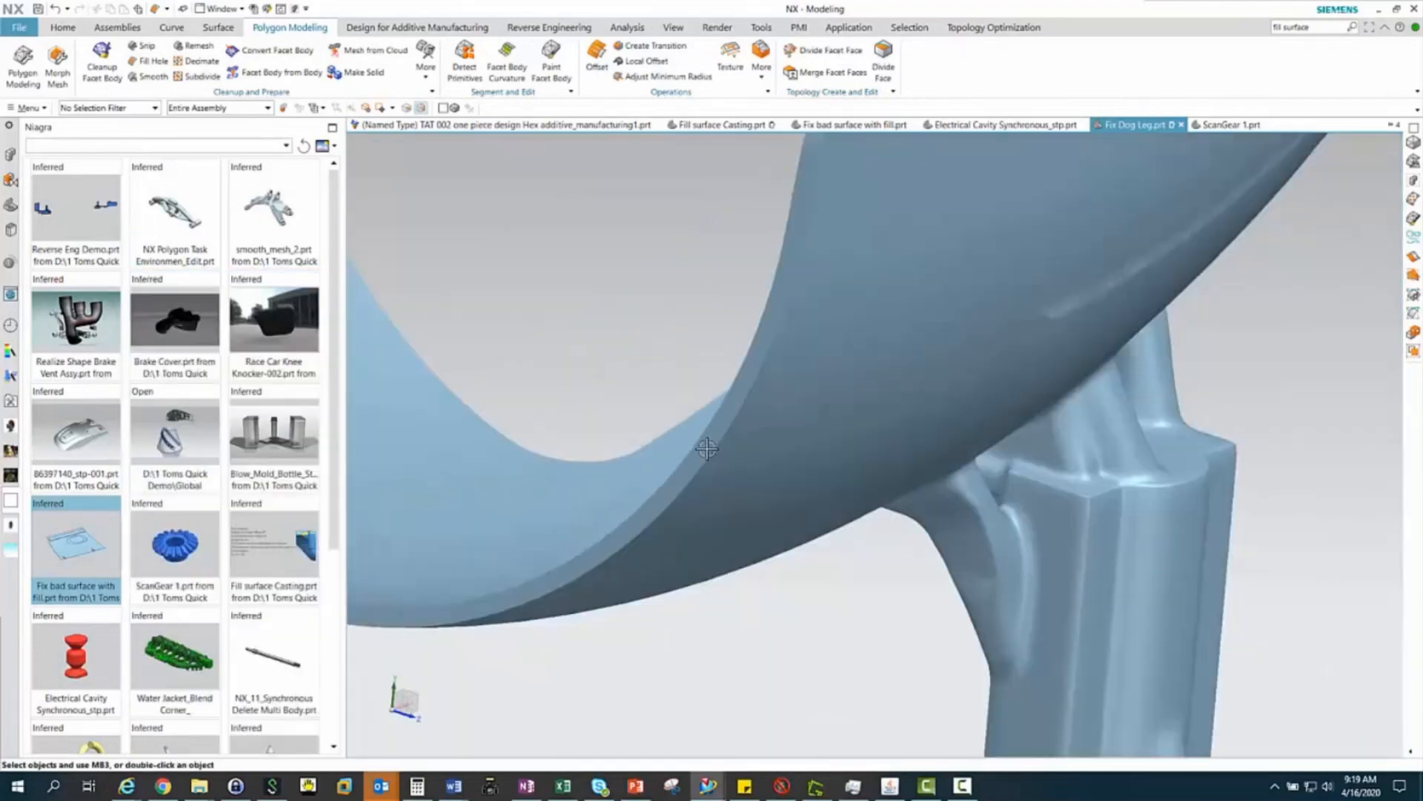
Check the body type of the repaired dog leg by picking the whole body, and clear the selection
{"action": "scroll", "coordinate": [707, 448], "scroll_direction": "down", "scroll_amount": 5}
{"action": "left_click", "coordinate": [801, 345]}
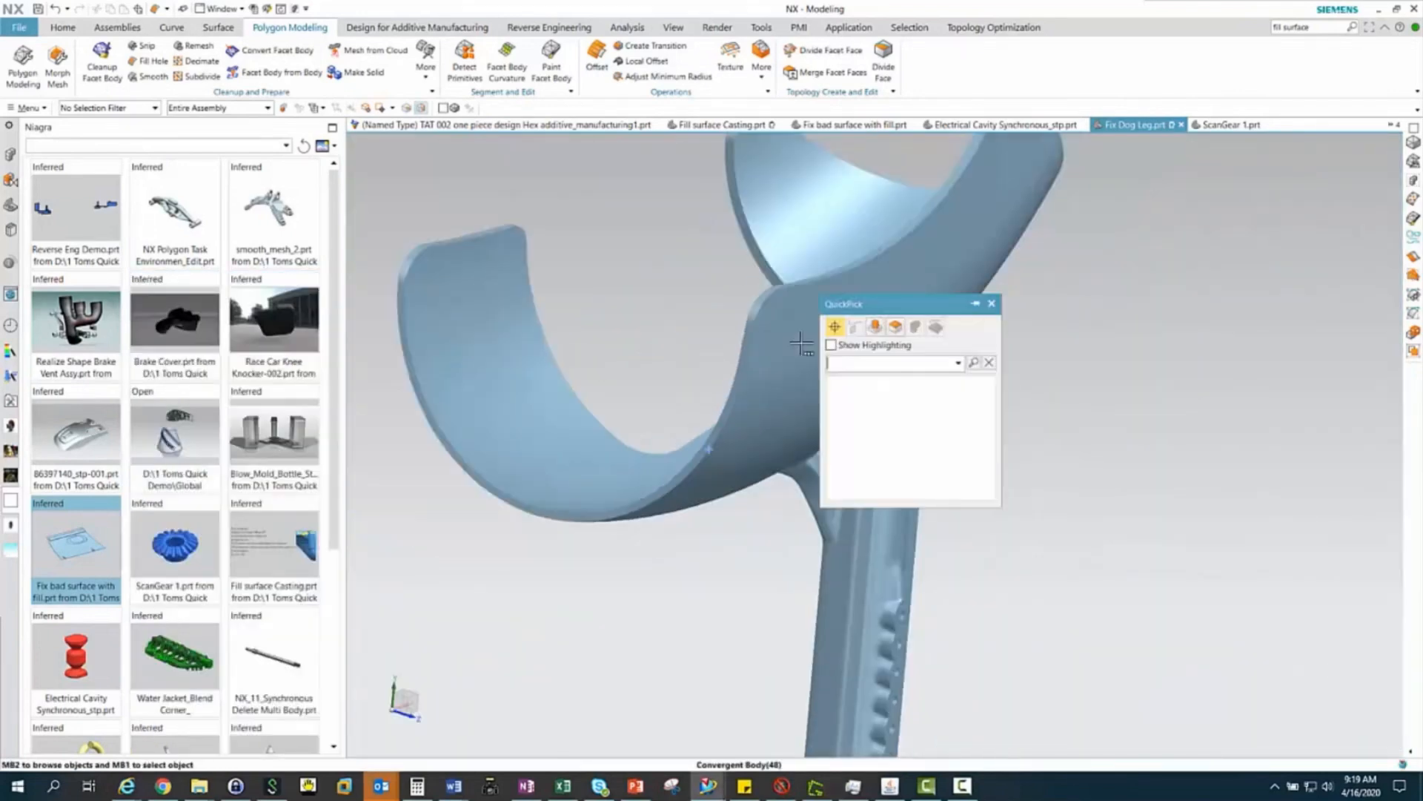
{"action": "left_click", "coordinate": [884, 420]}
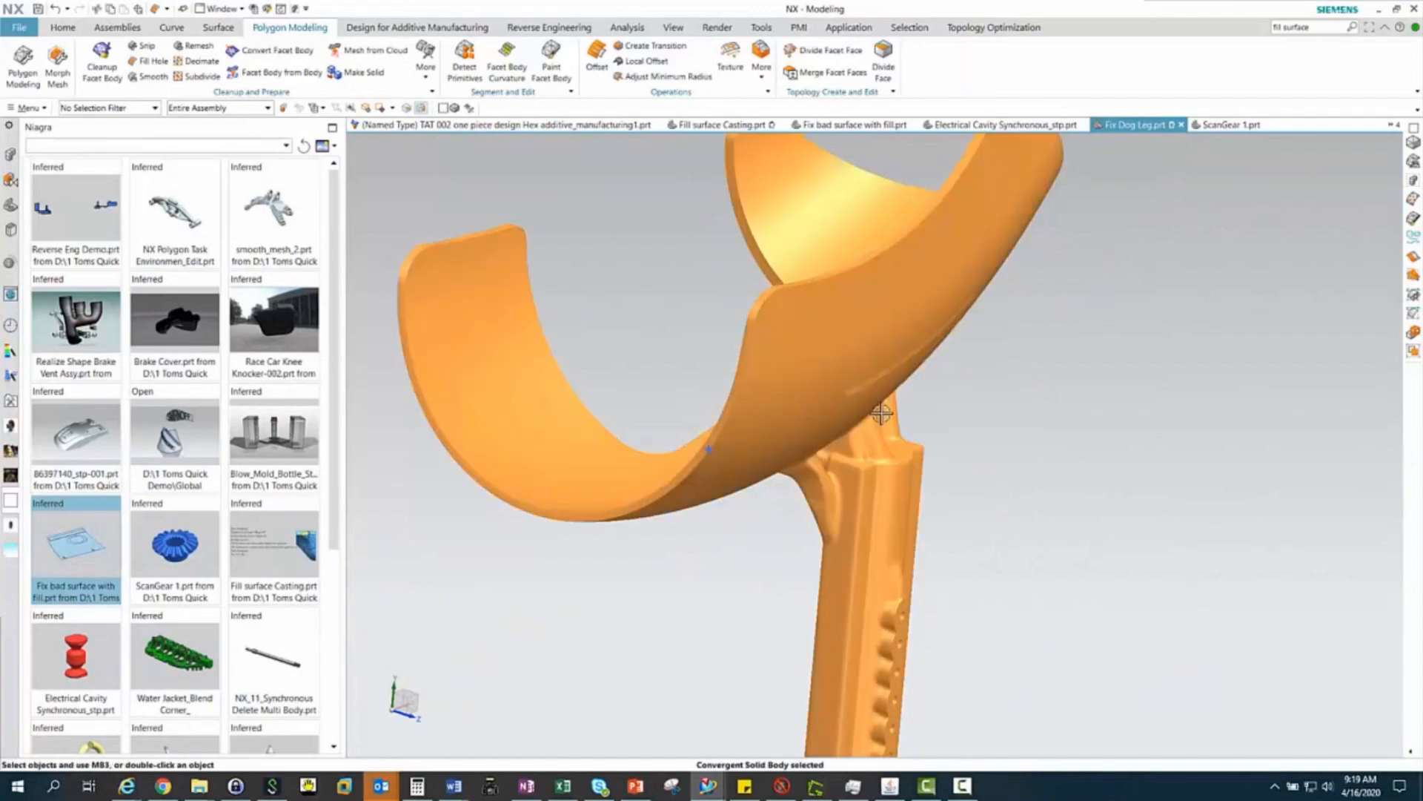
{"action": "key", "text": "Escape"}
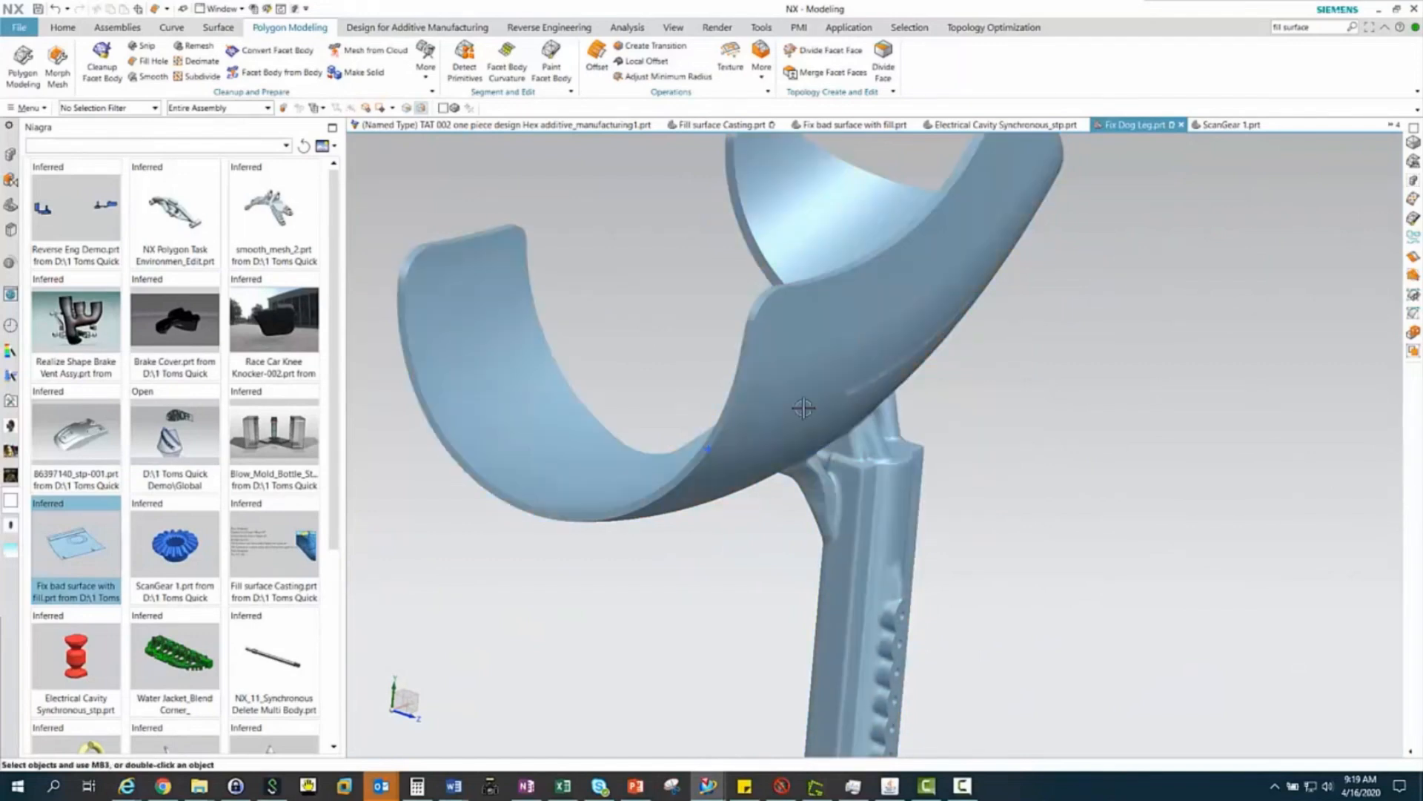
{"action": "middle_click_drag", "start_coordinate": [804, 408], "coordinate": [762, 406]}
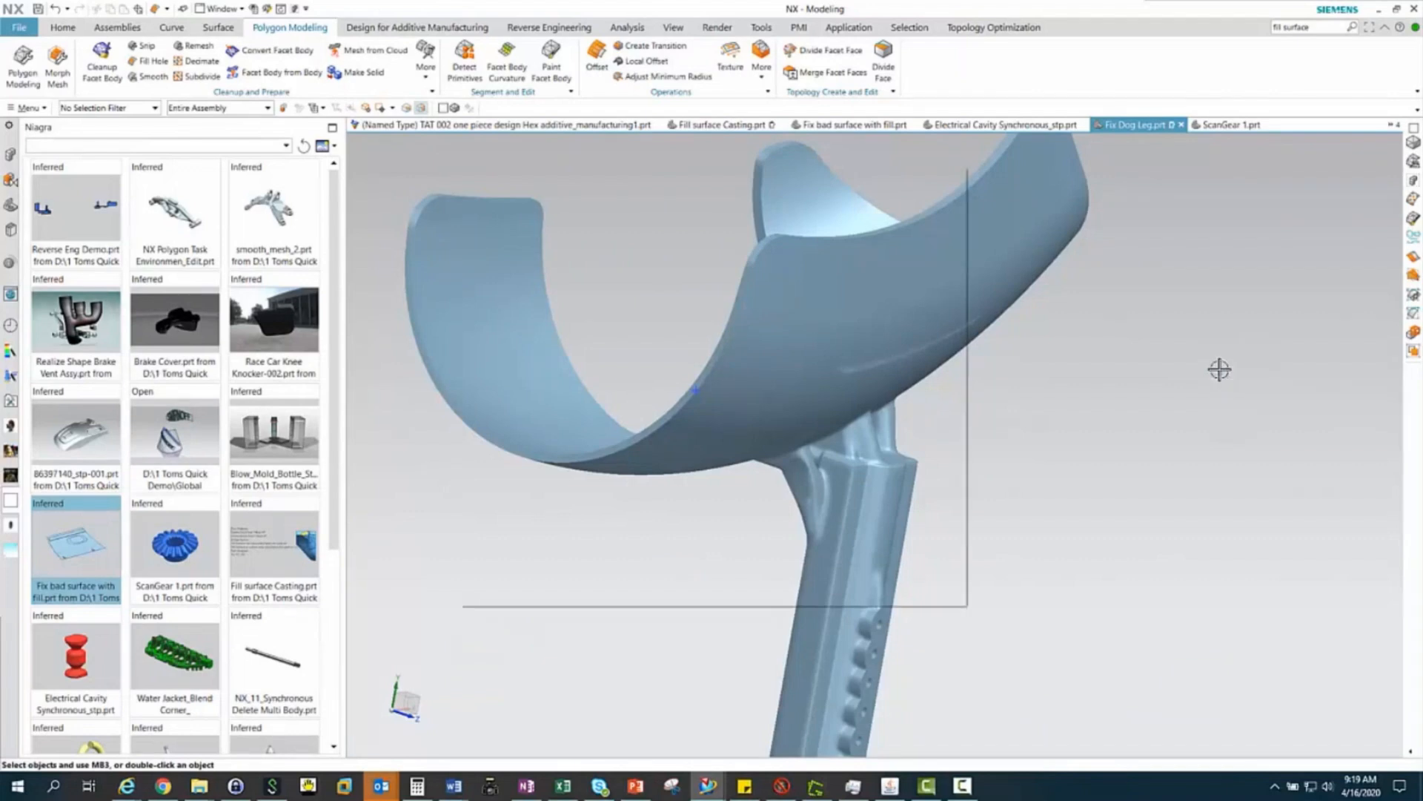
Switch to the open part Electrical Cavity Synchronous_stp.prt and apply Optimize Face to its automatically found interesting faces
{"action": "key", "text": "ctrl+Tab"}
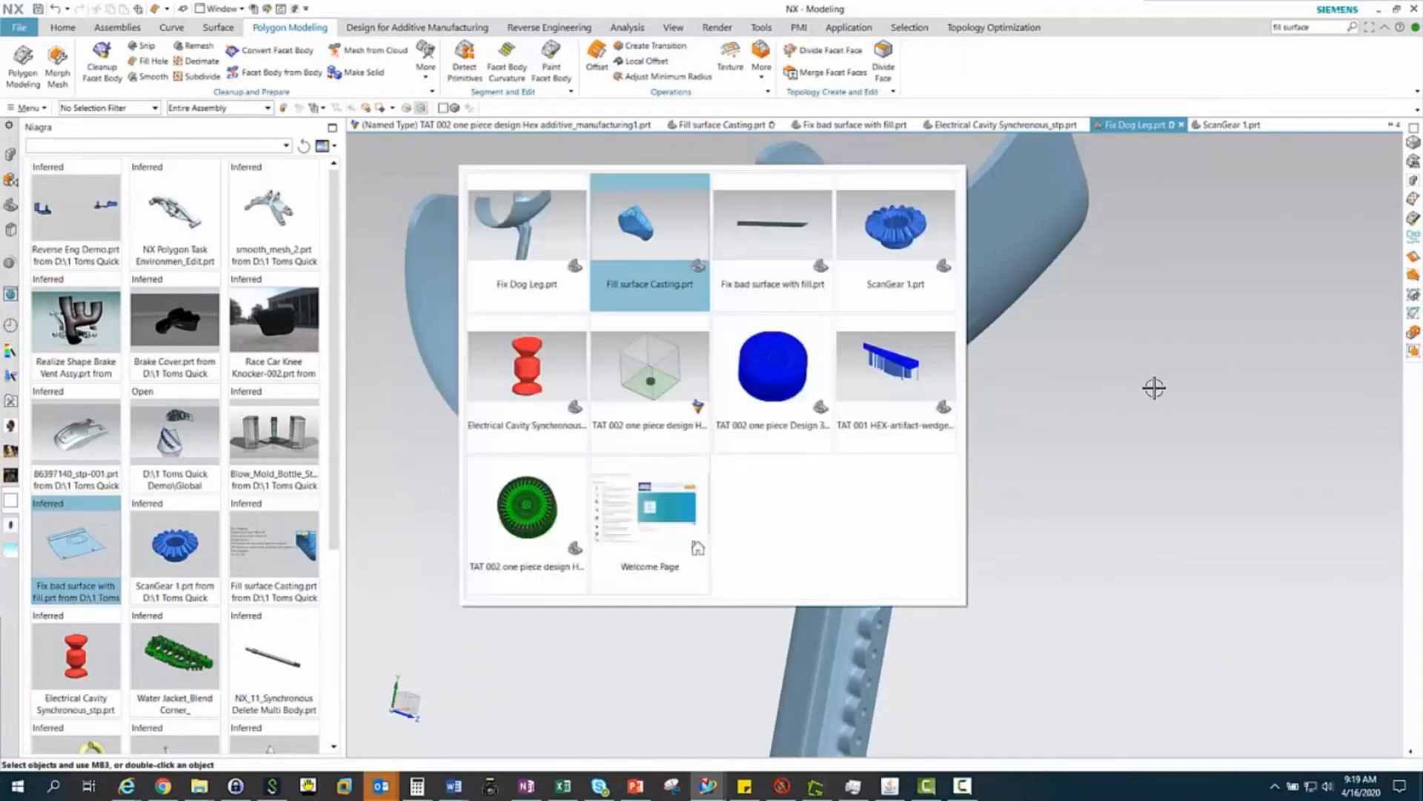
{"action": "left_click", "coordinate": [530, 367]}
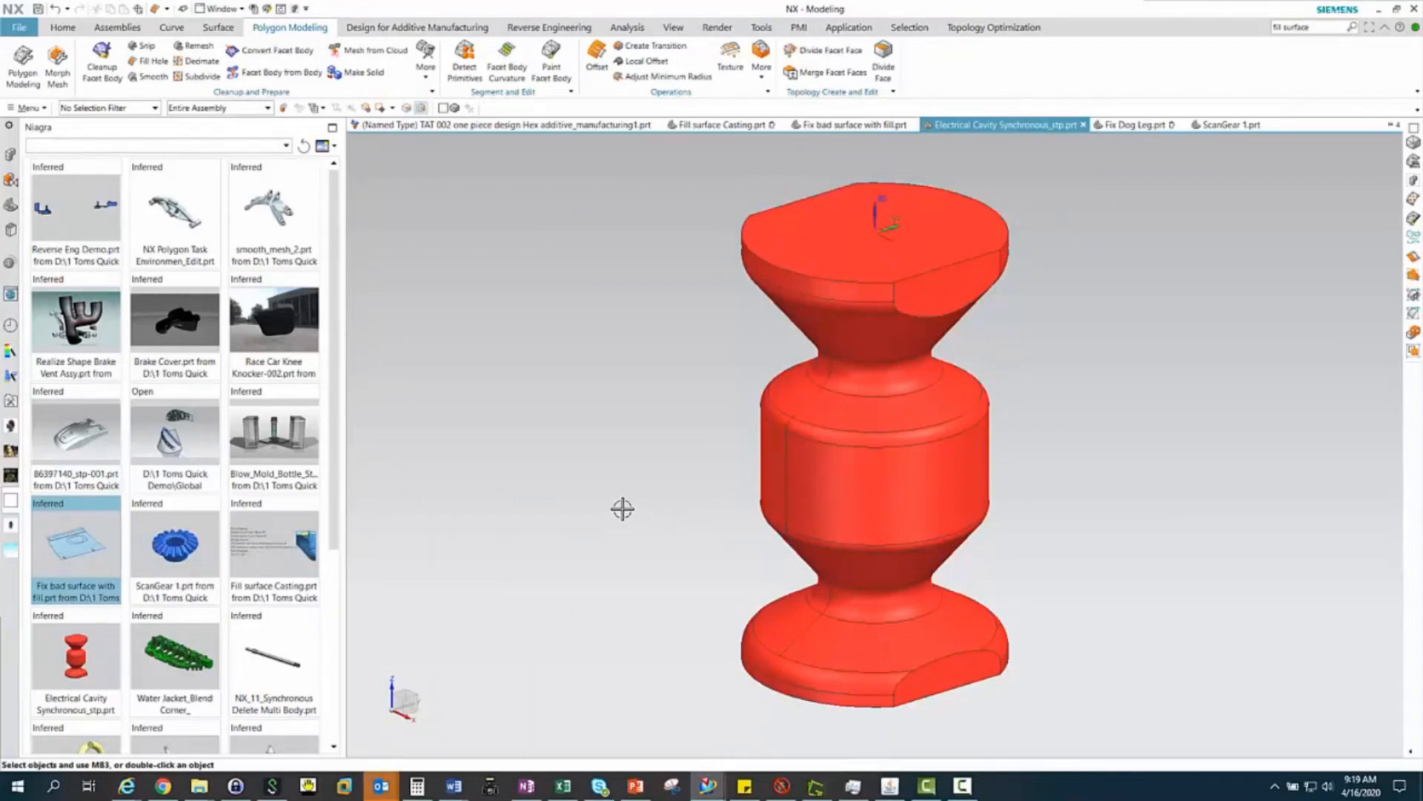
{"action": "left_click", "coordinate": [61, 27]}
{"action": "left_click", "coordinate": [610, 75]}
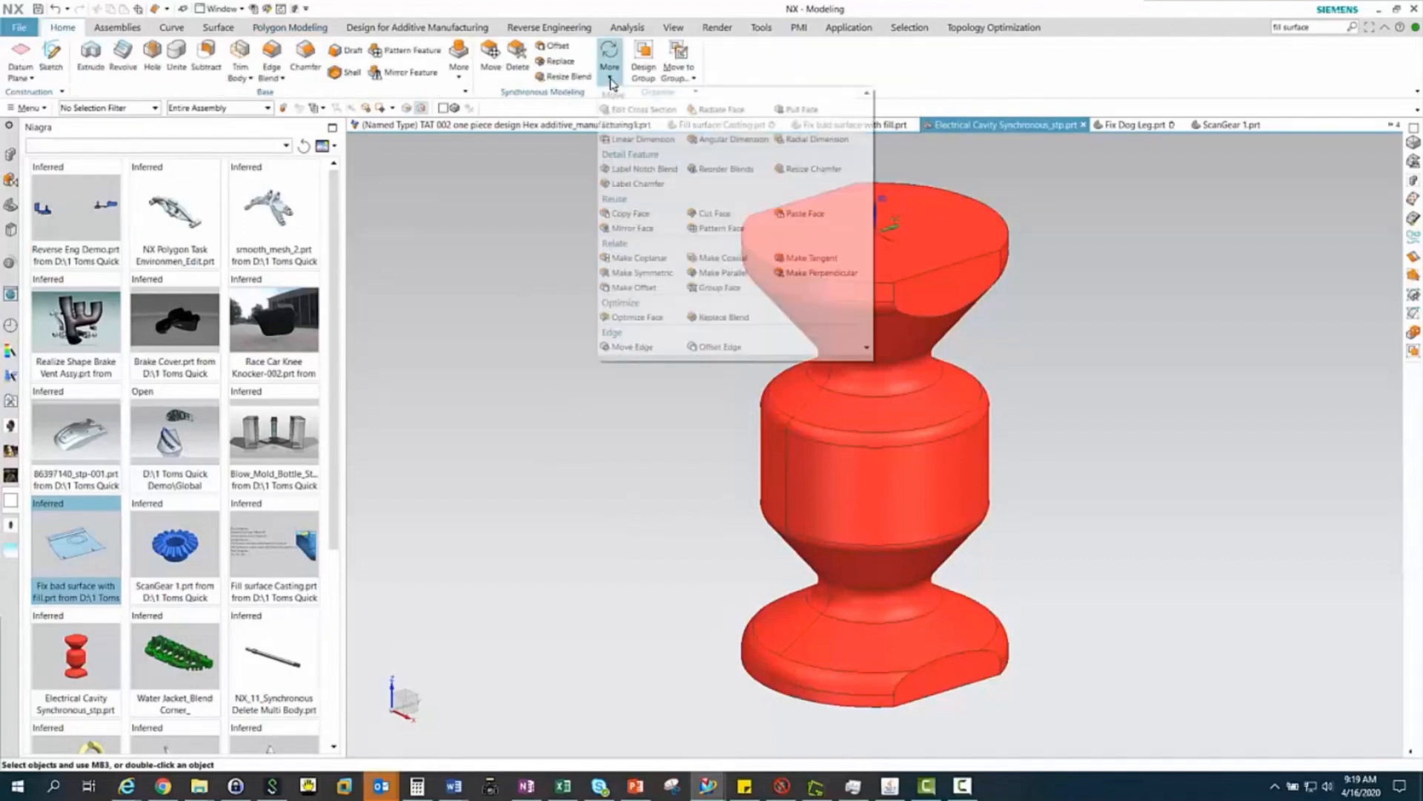
{"action": "left_click", "coordinate": [639, 319]}
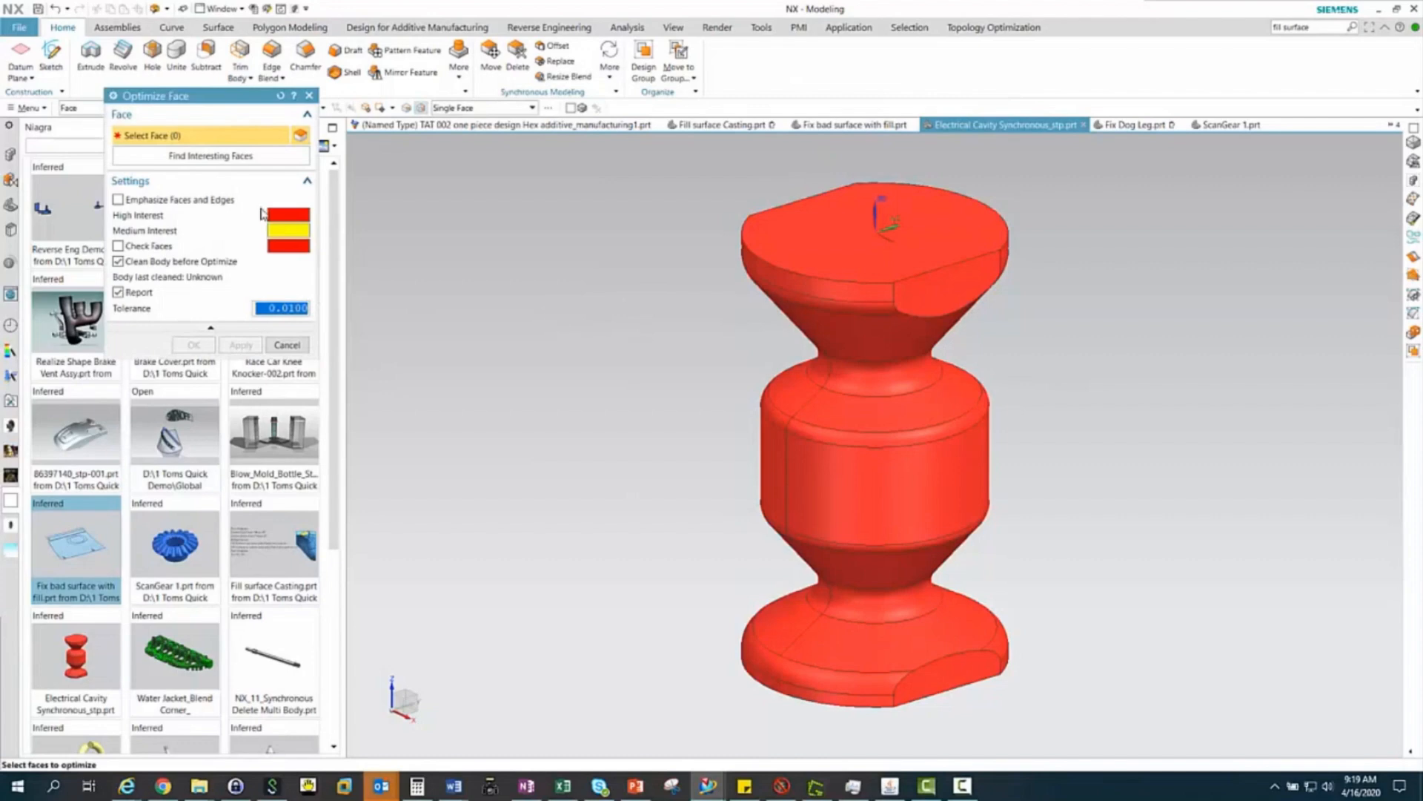
{"action": "left_click", "coordinate": [235, 157]}
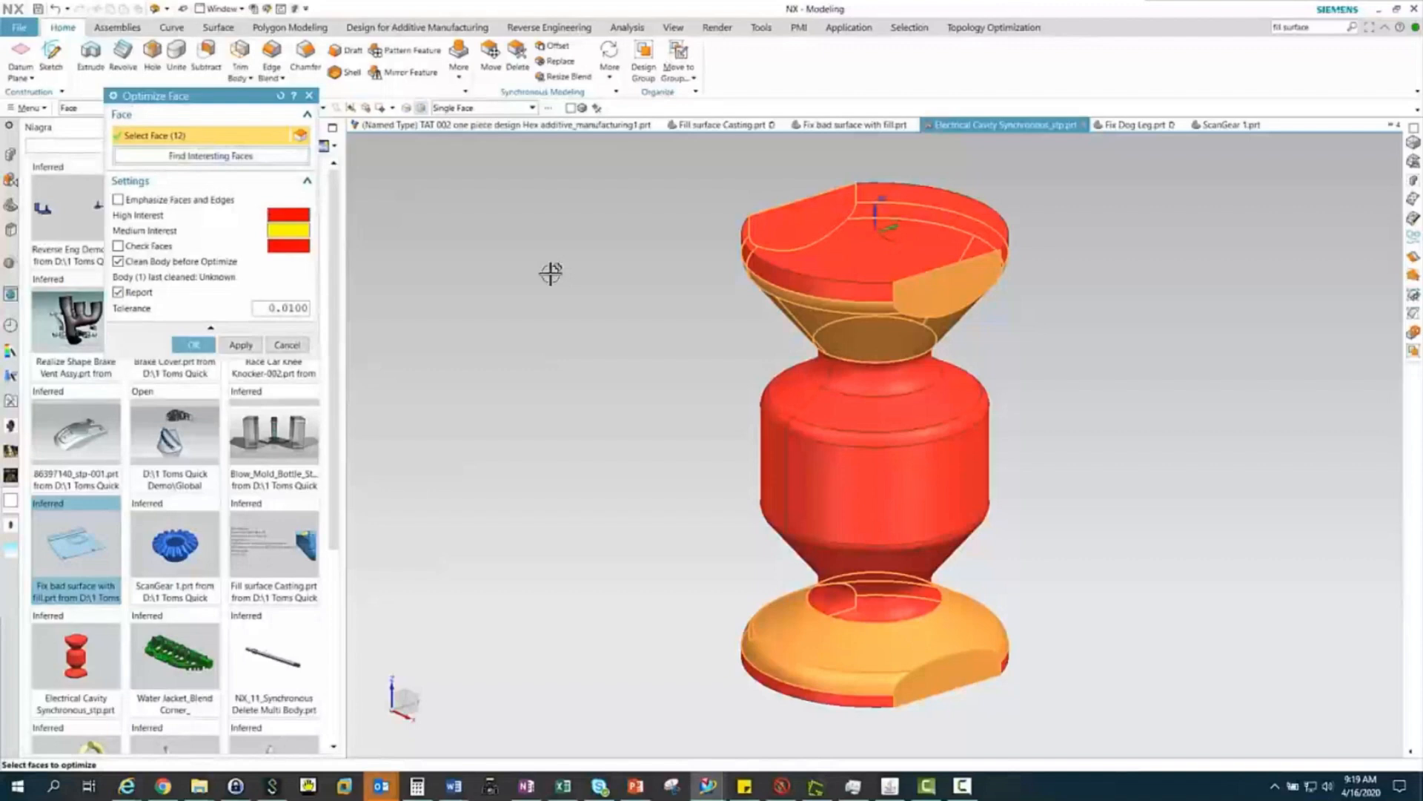
{"action": "left_click", "coordinate": [240, 346]}
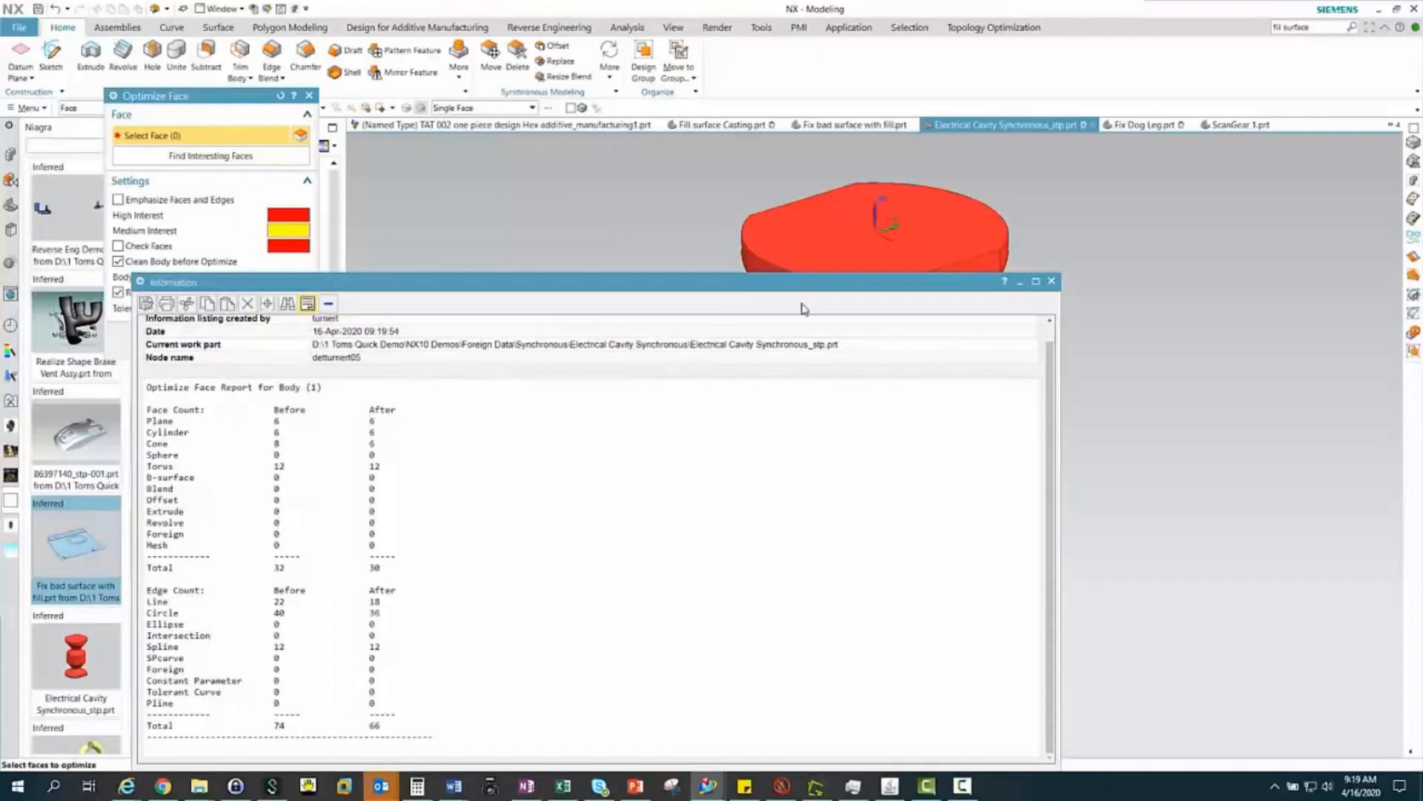
Move the report aside and run Optimize Face on all faces of the red body with a tolerance of 0.0100
{"action": "left_click_drag", "start_coordinate": [810, 289], "coordinate": [811, 714]}
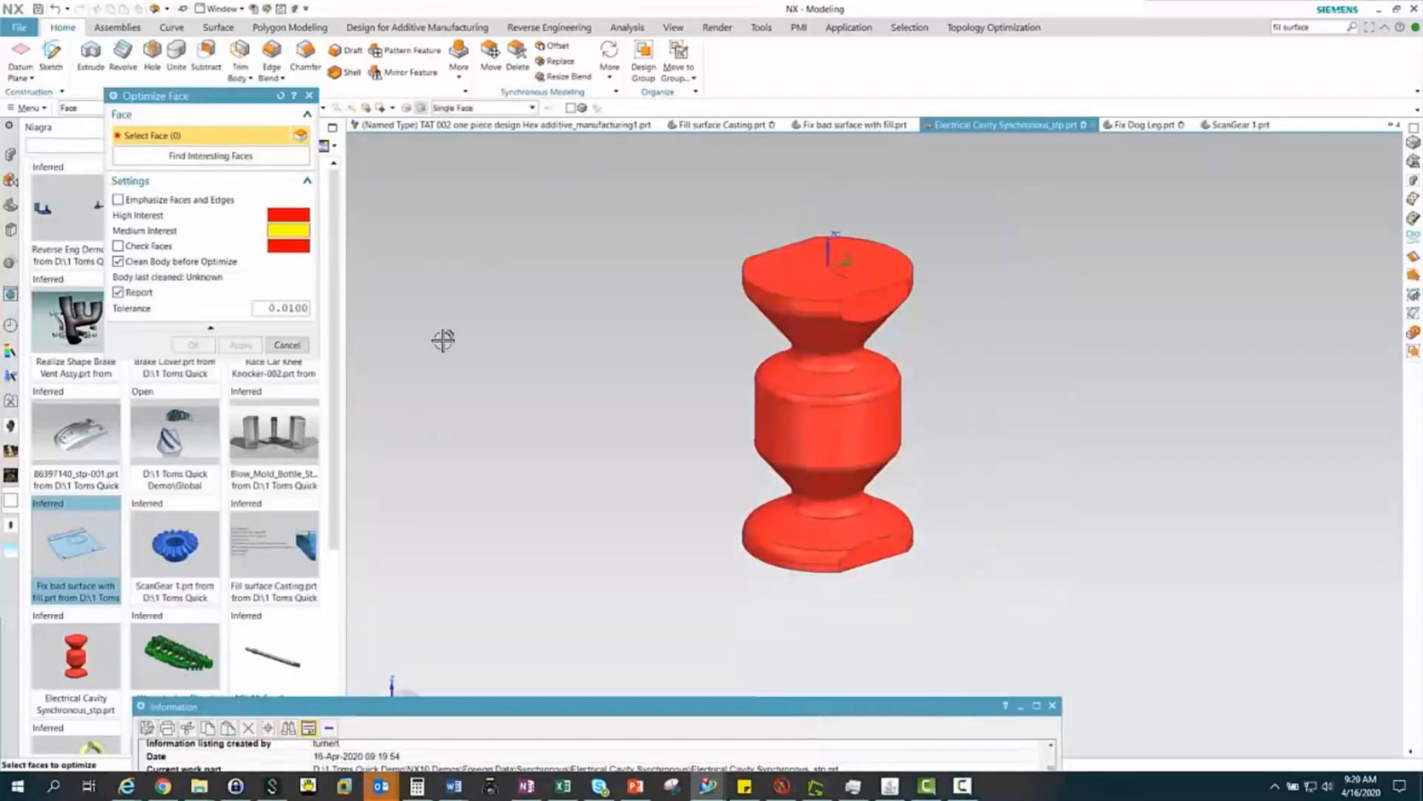
{"action": "left_click_drag", "start_coordinate": [689, 189], "coordinate": [1070, 597]}
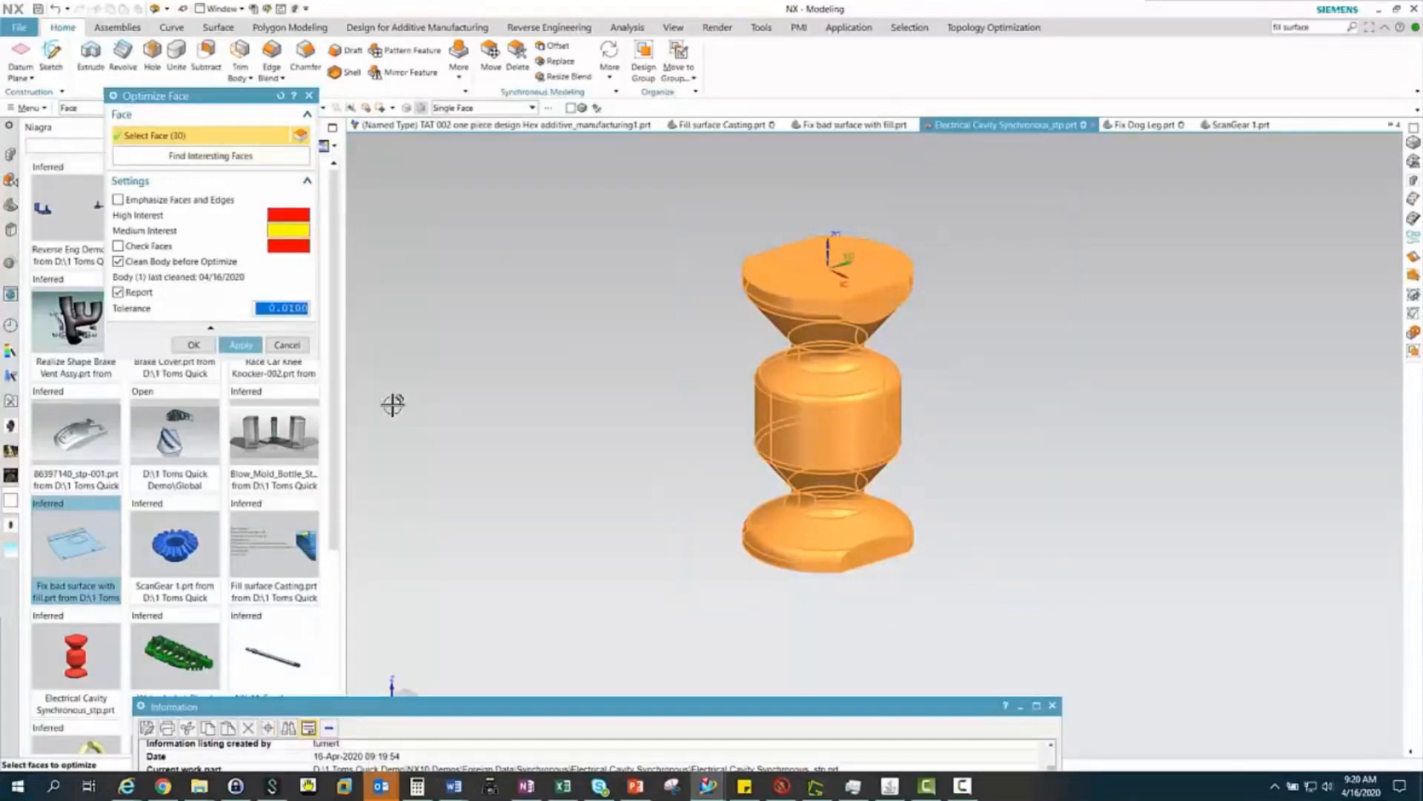
{"action": "left_click", "coordinate": [194, 345]}
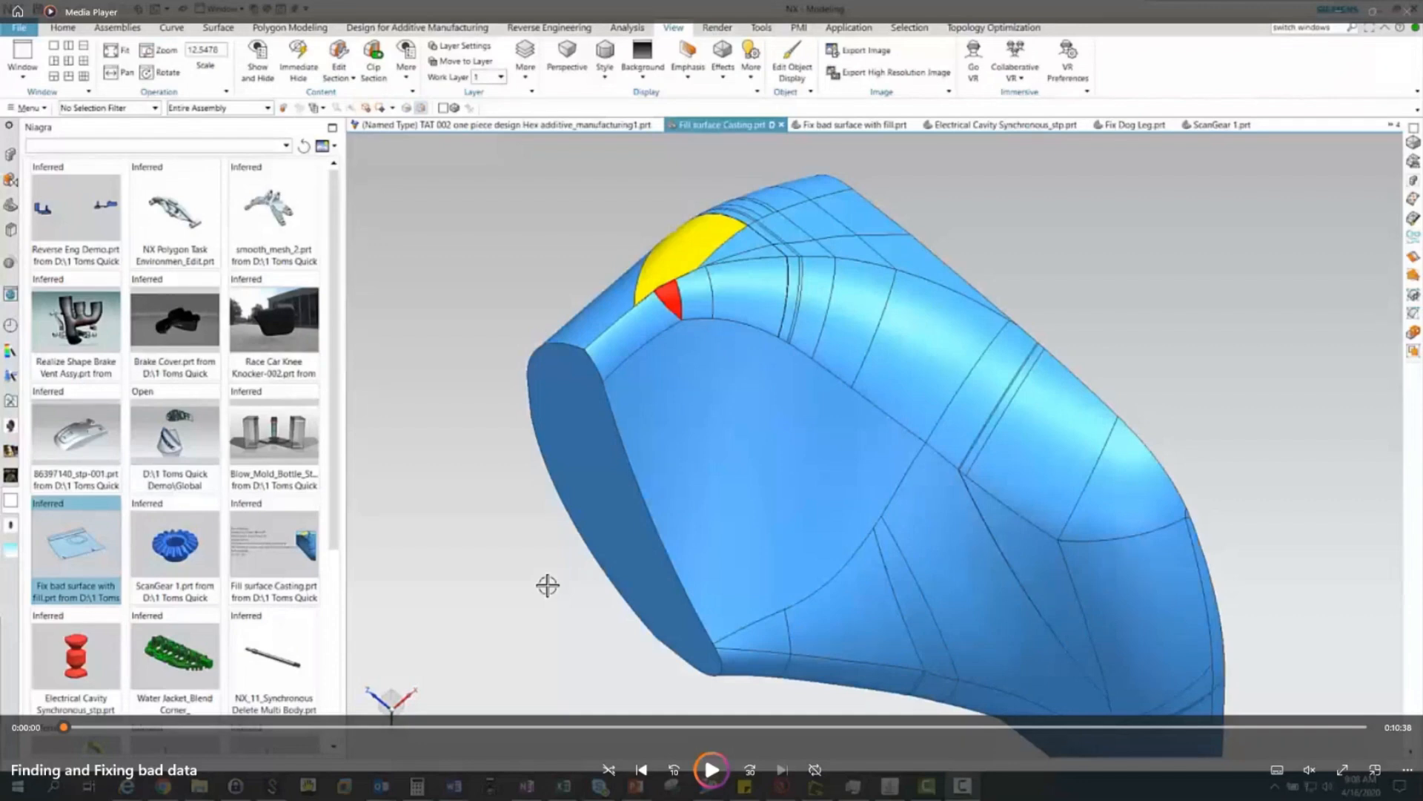
{"action": "key", "text": "alt+F4"}
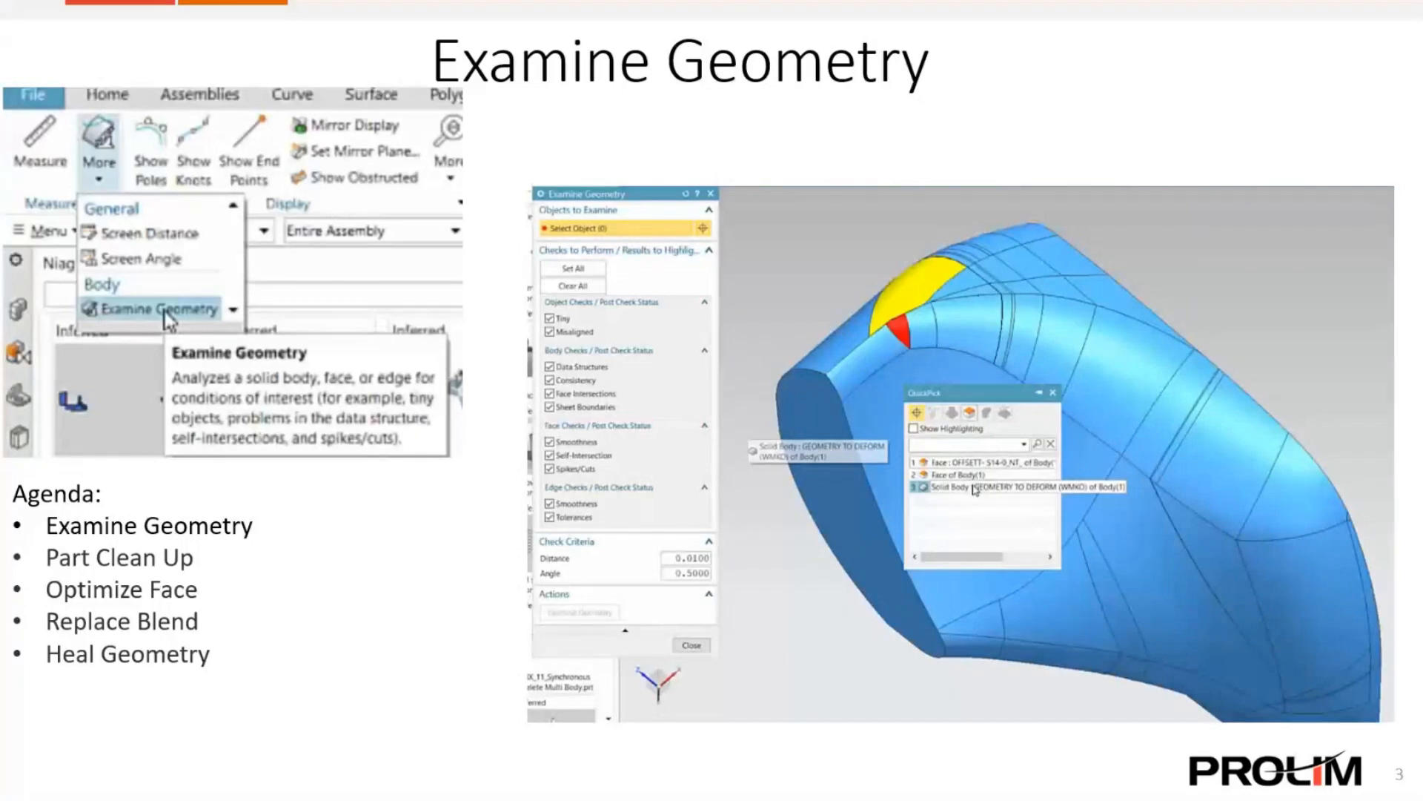
{"action": "key", "text": "Right"}
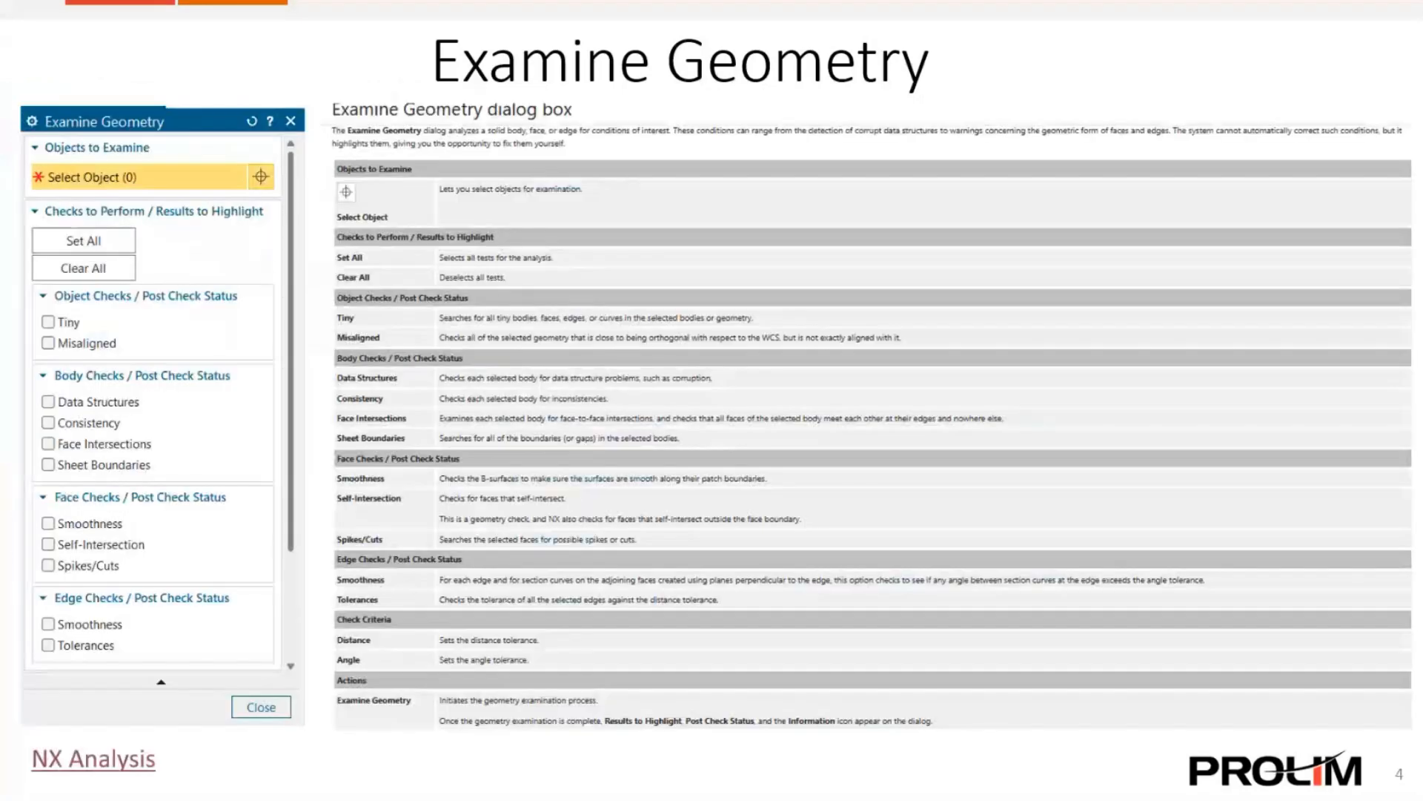
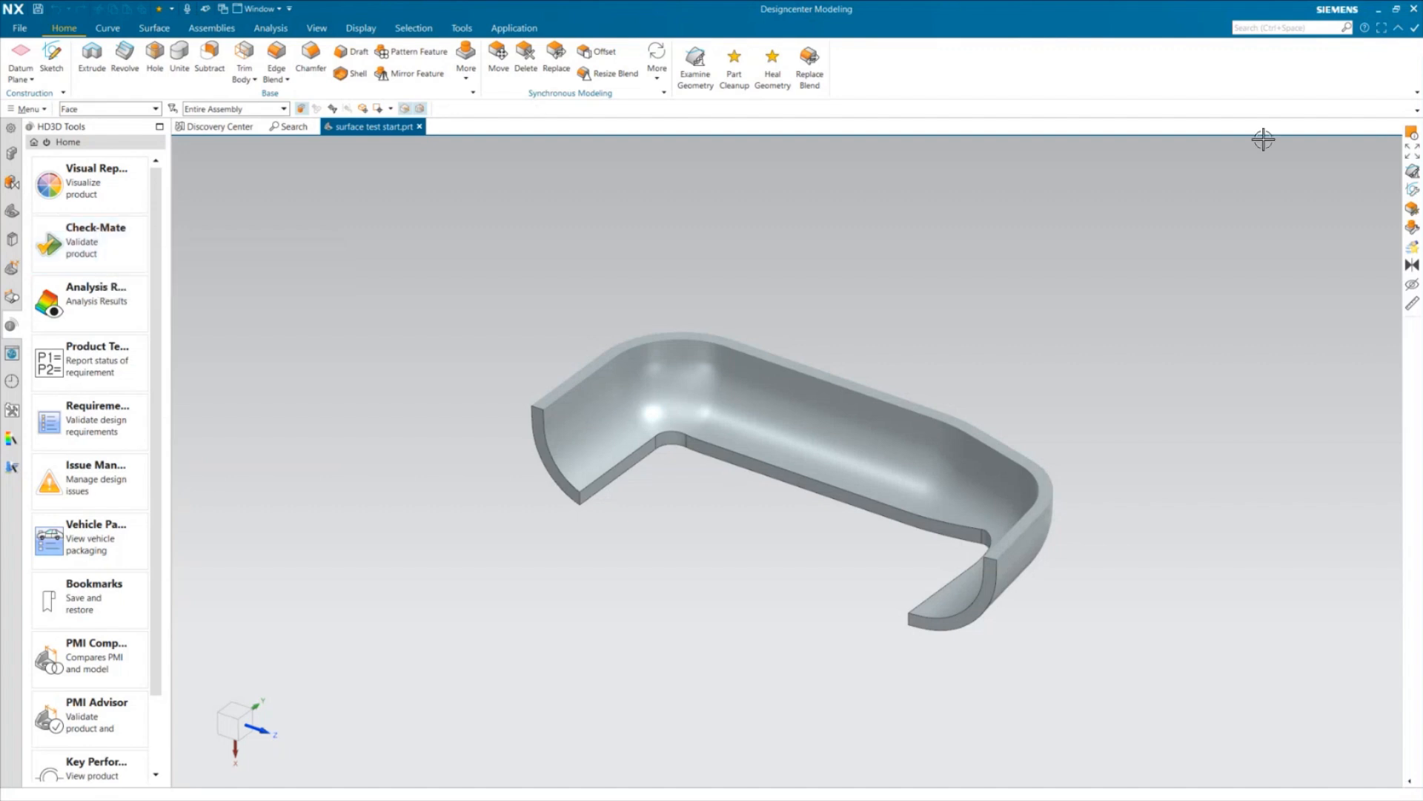
Show the part's model history, highlight Body (0) in the graphics area, and clear the selection
{"action": "right_click", "coordinate": [1412, 210]}
{"action": "left_click", "coordinate": [1335, 319]}
{"action": "left_click", "coordinate": [11, 210]}
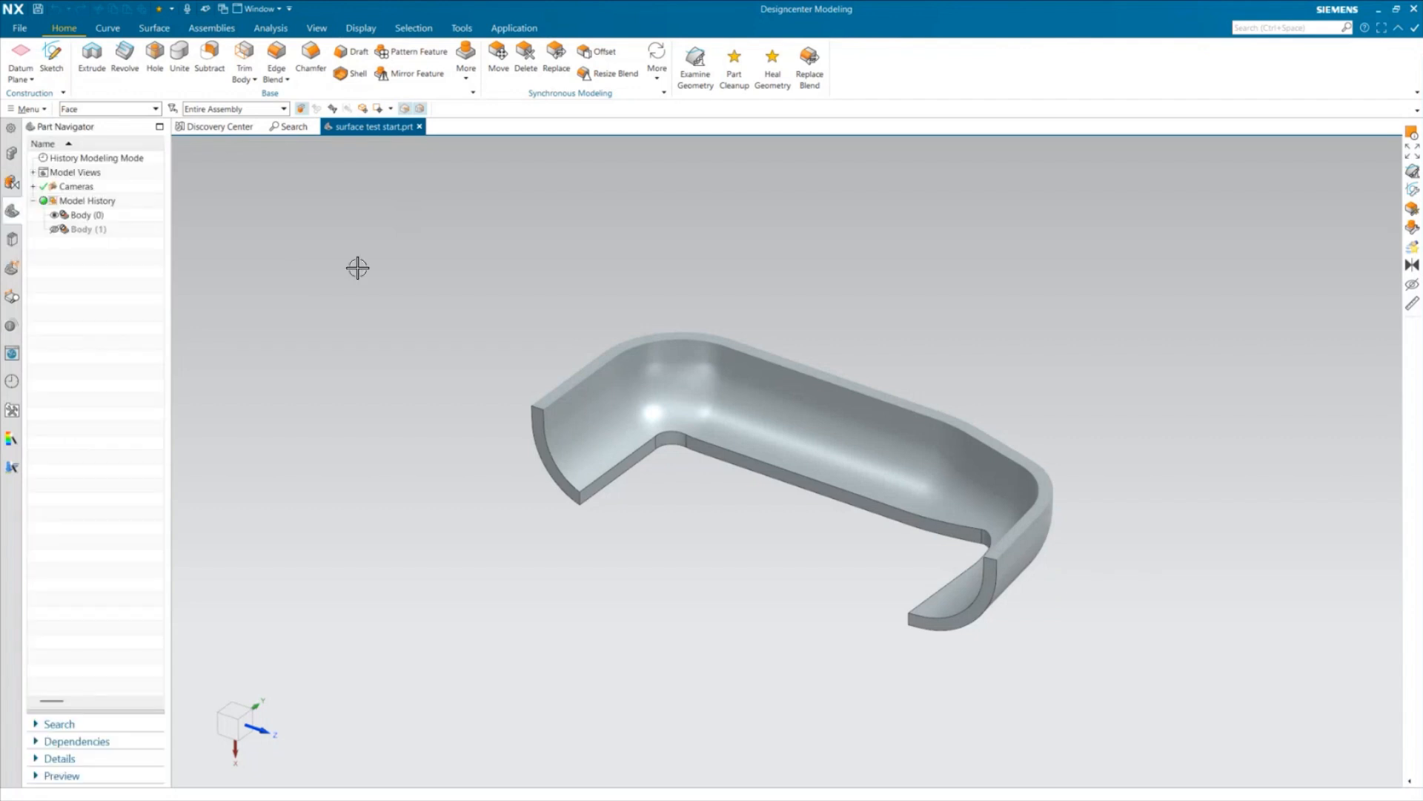
{"action": "left_click", "coordinate": [88, 217]}
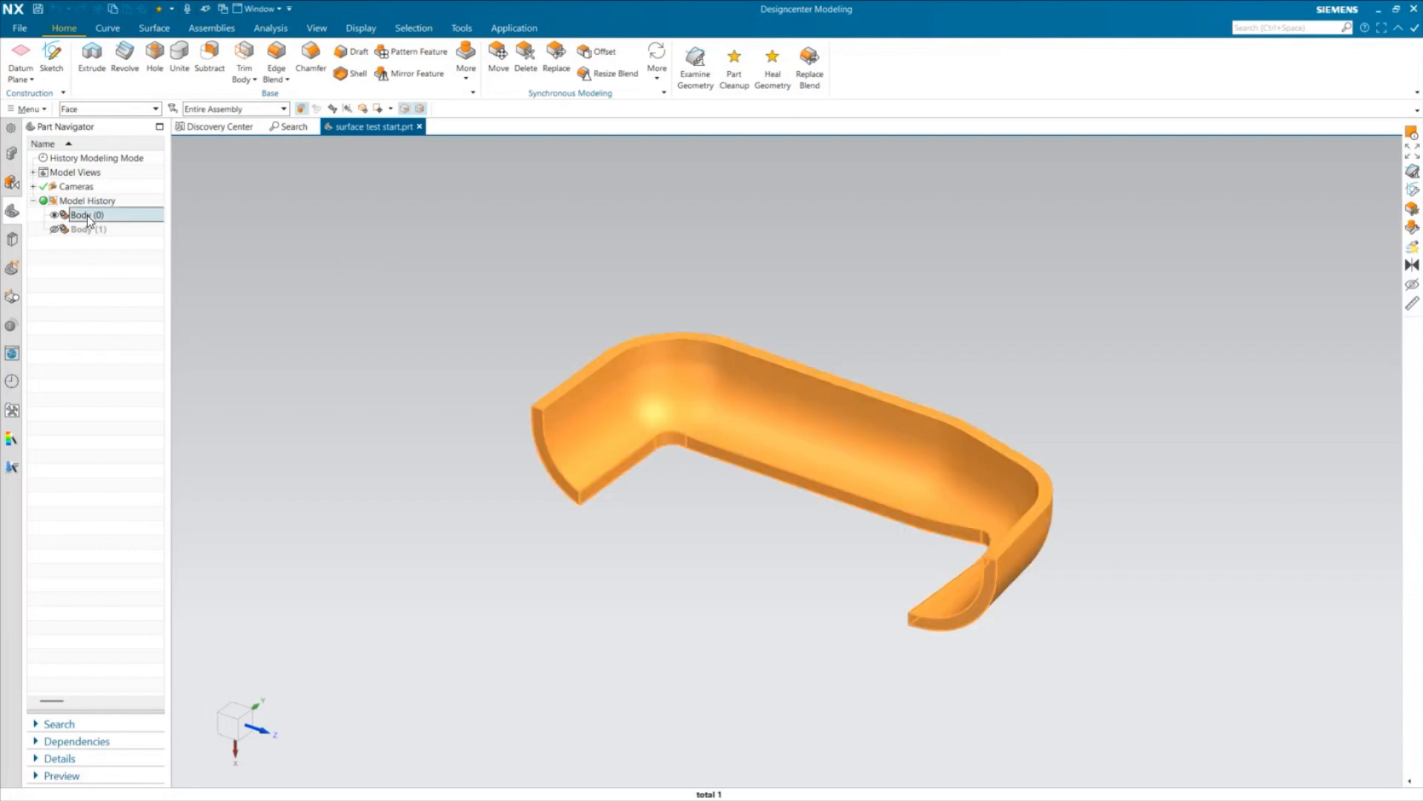
{"action": "key", "text": "Escape"}
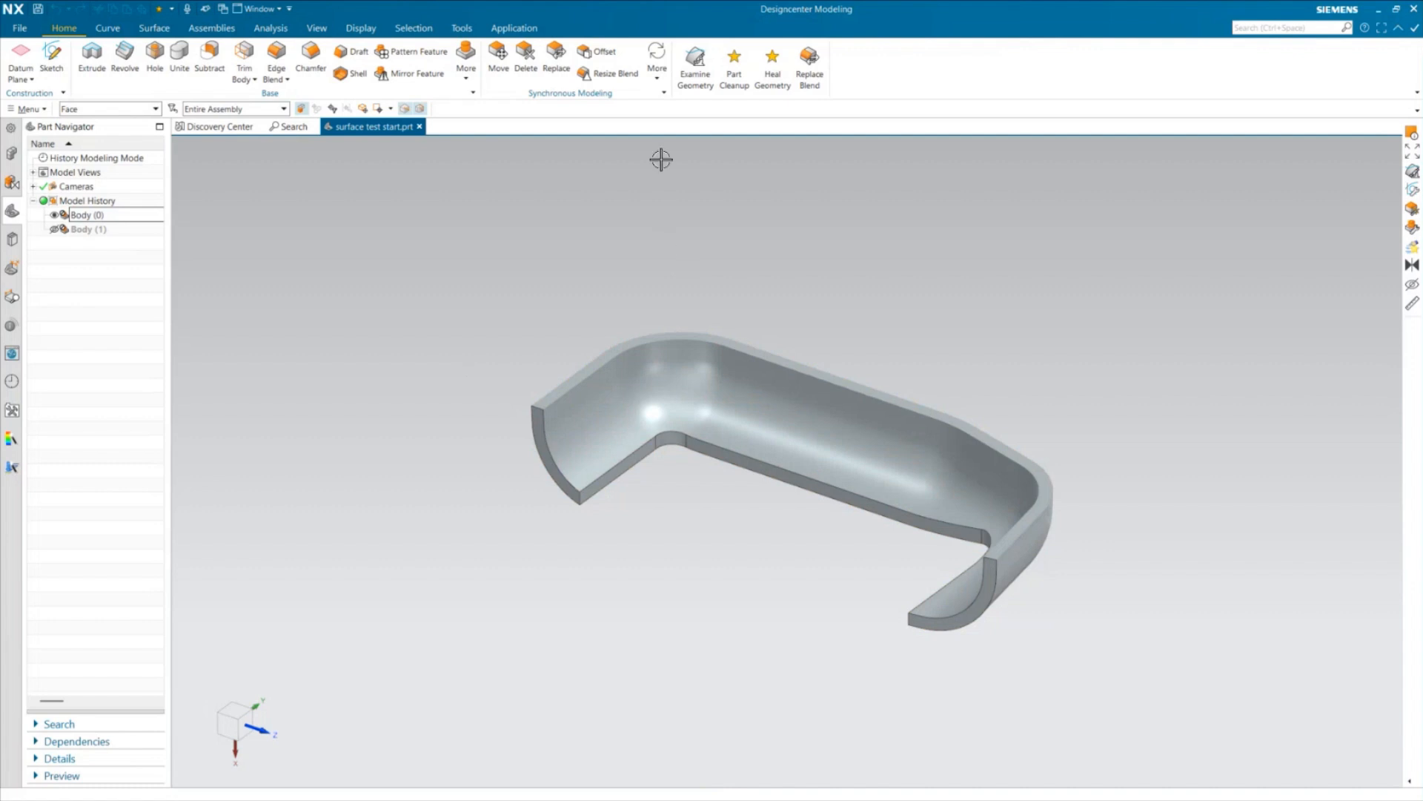
Run Examine Geometry with all checks on the curved face of Body (0), highlight the self-intersection results, and clear the markers
{"action": "left_click", "coordinate": [692, 75]}
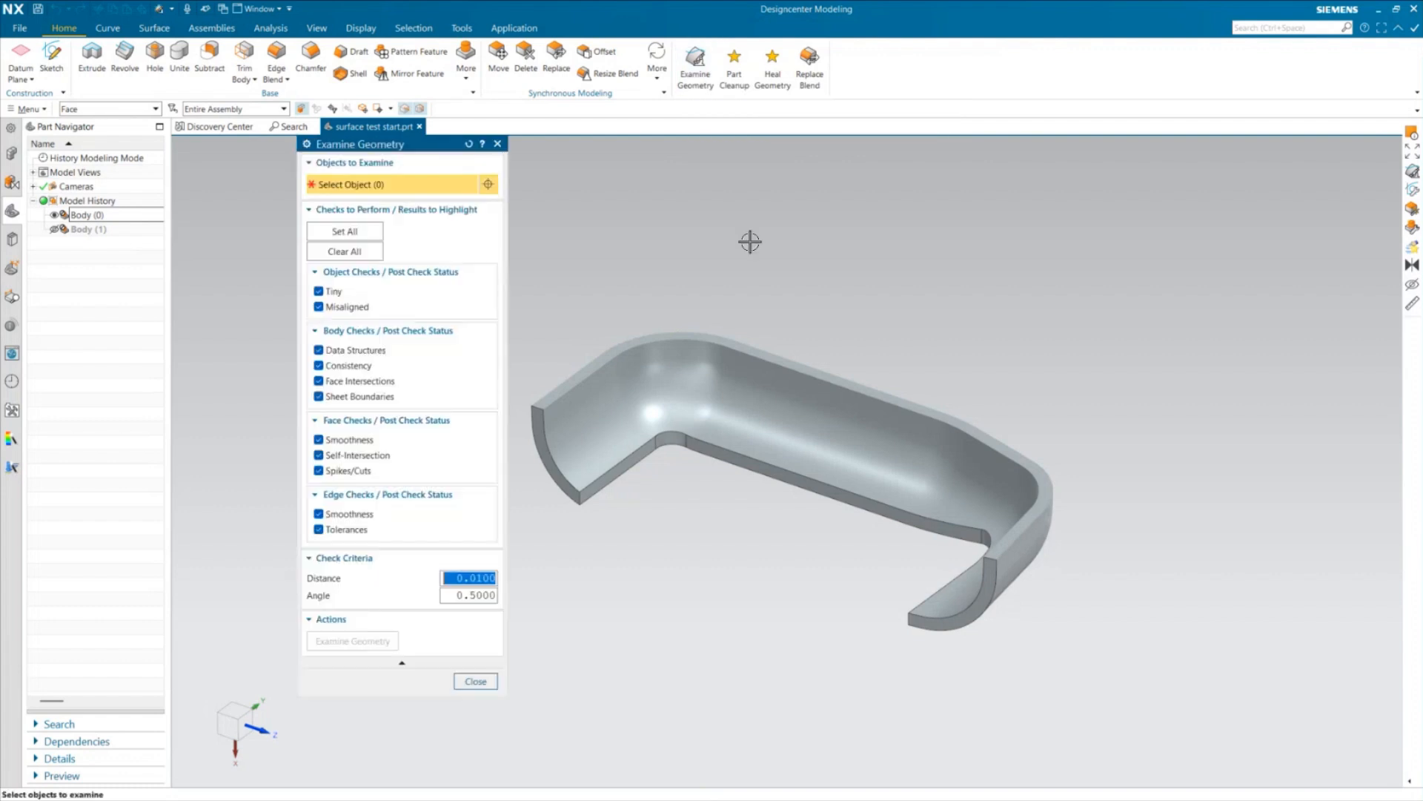
{"action": "scroll", "coordinate": [880, 343], "scroll_direction": "down", "scroll_amount": 1}
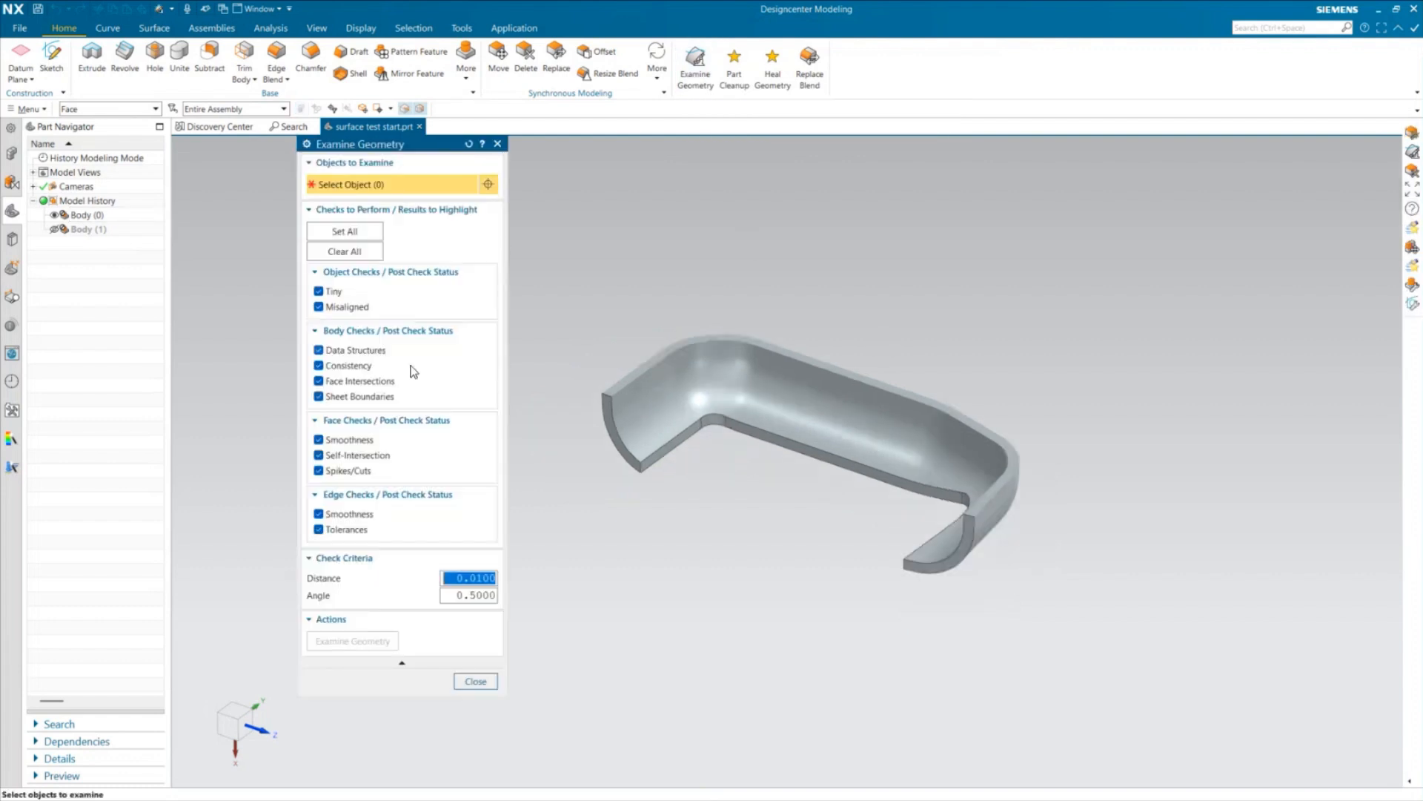
{"action": "left_click", "coordinate": [667, 382]}
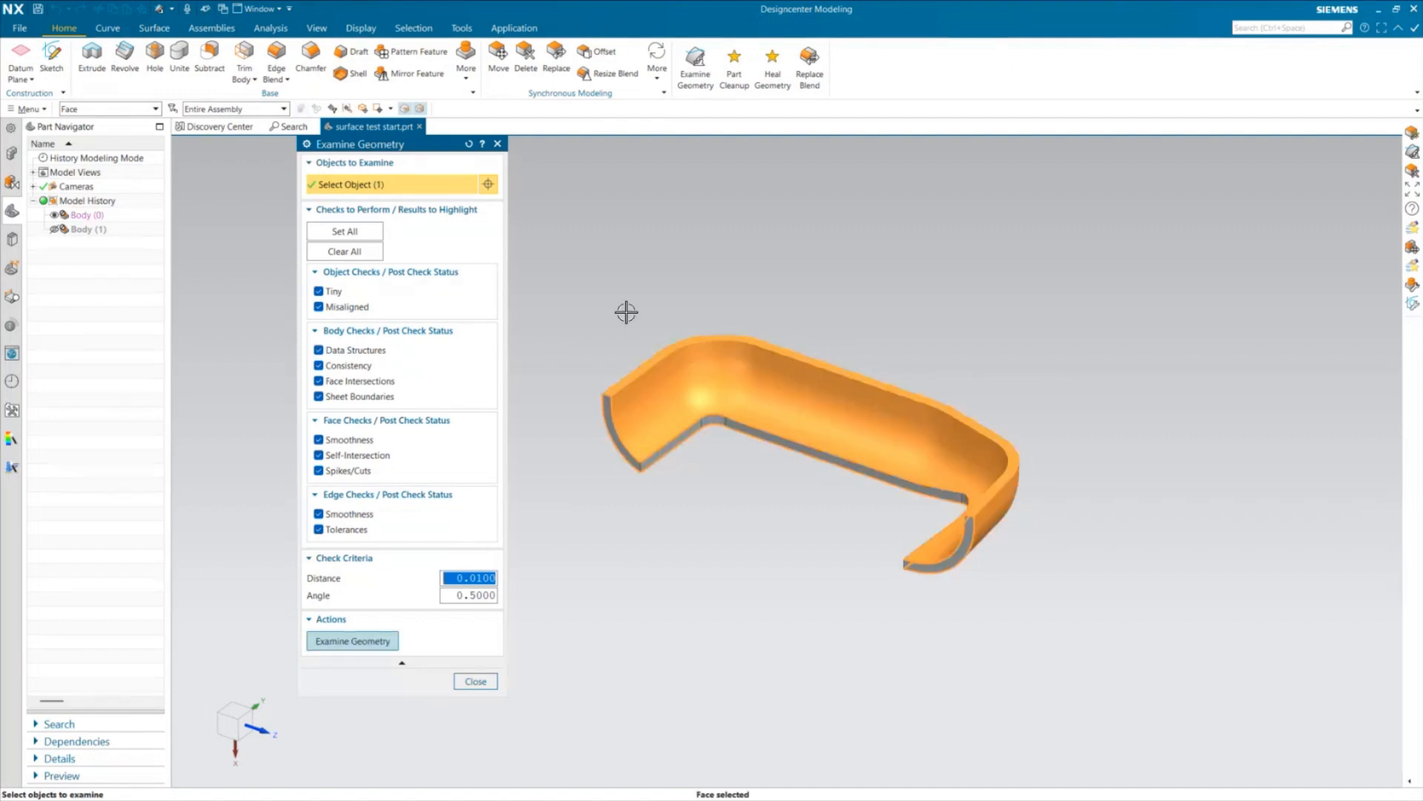
{"action": "left_click", "coordinate": [372, 644]}
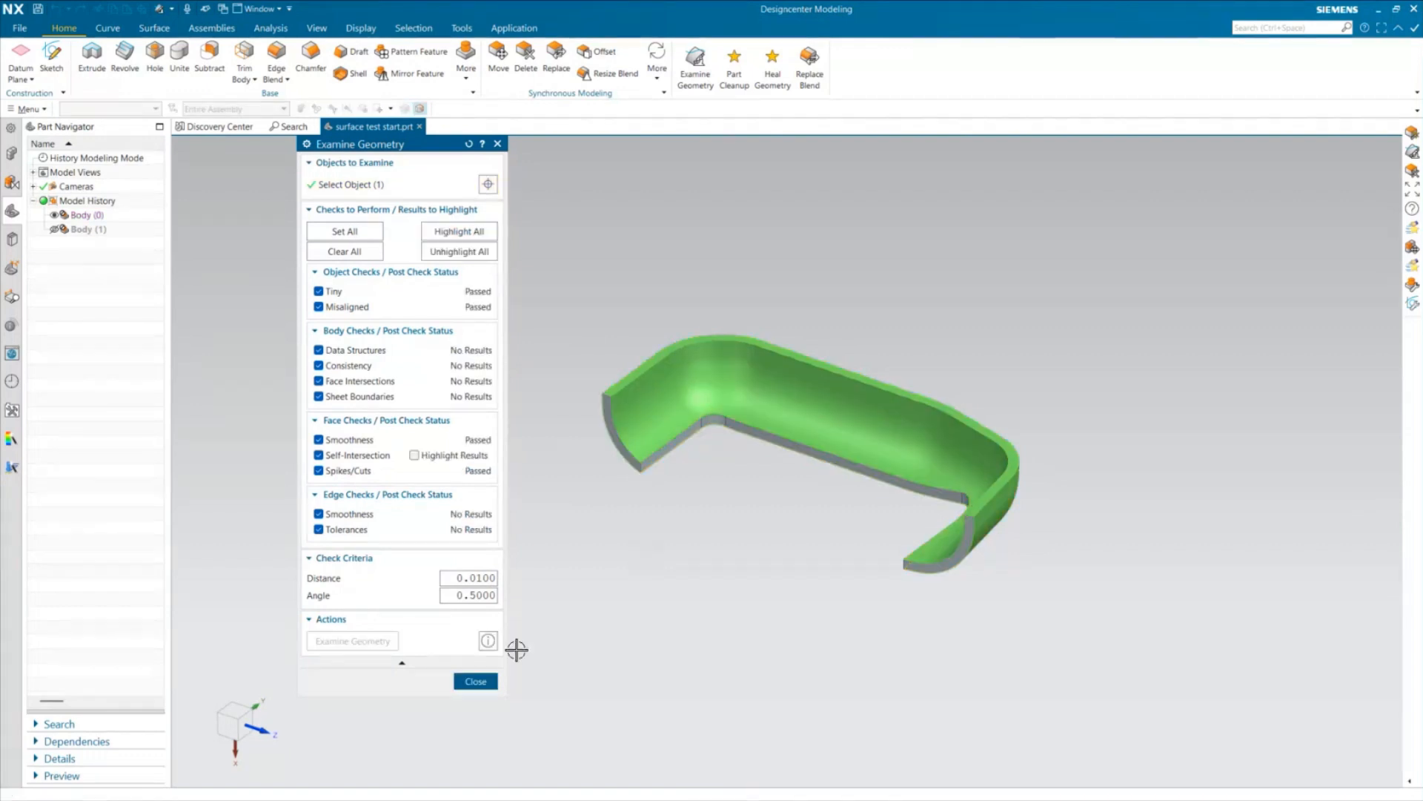
{"action": "left_click", "coordinate": [414, 455]}
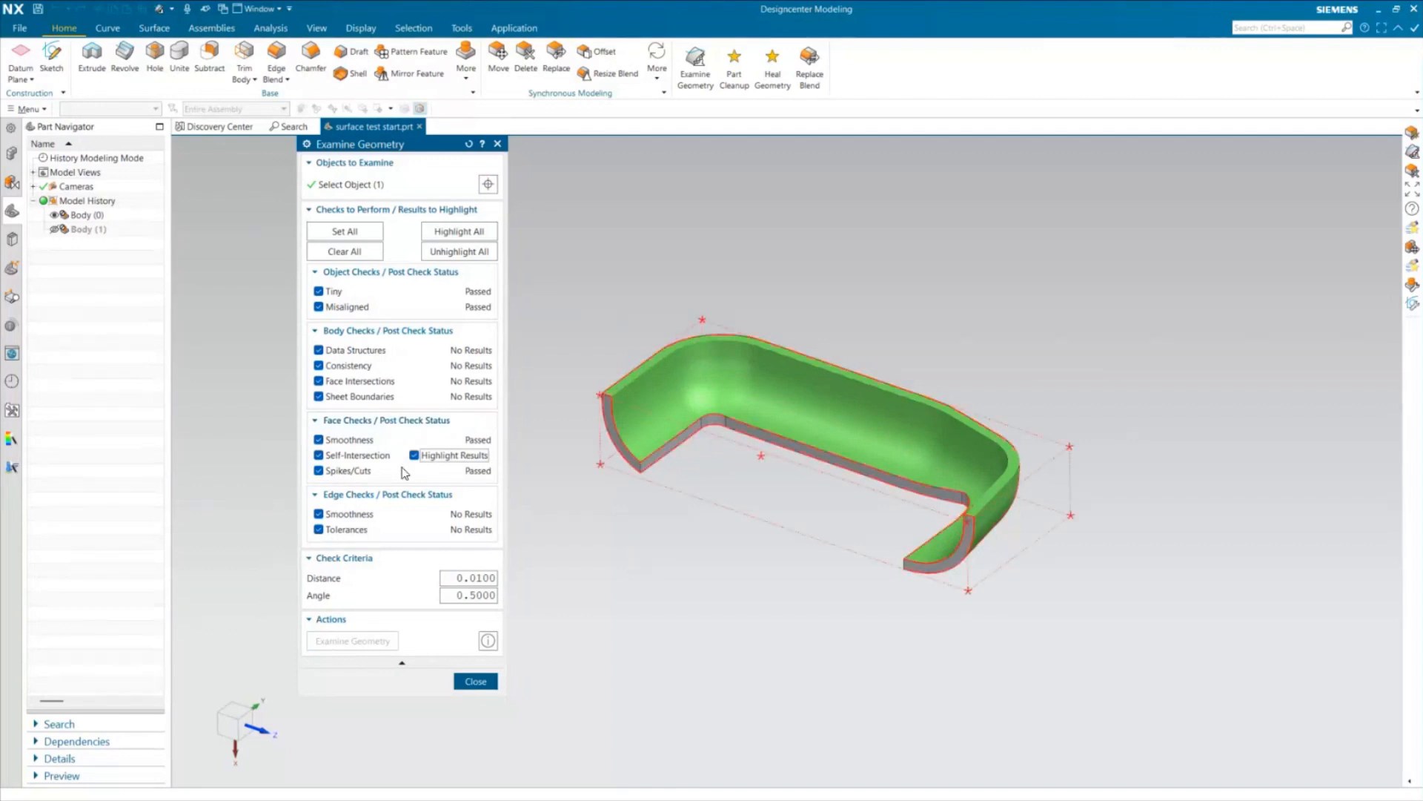
{"action": "left_click", "coordinate": [475, 681]}
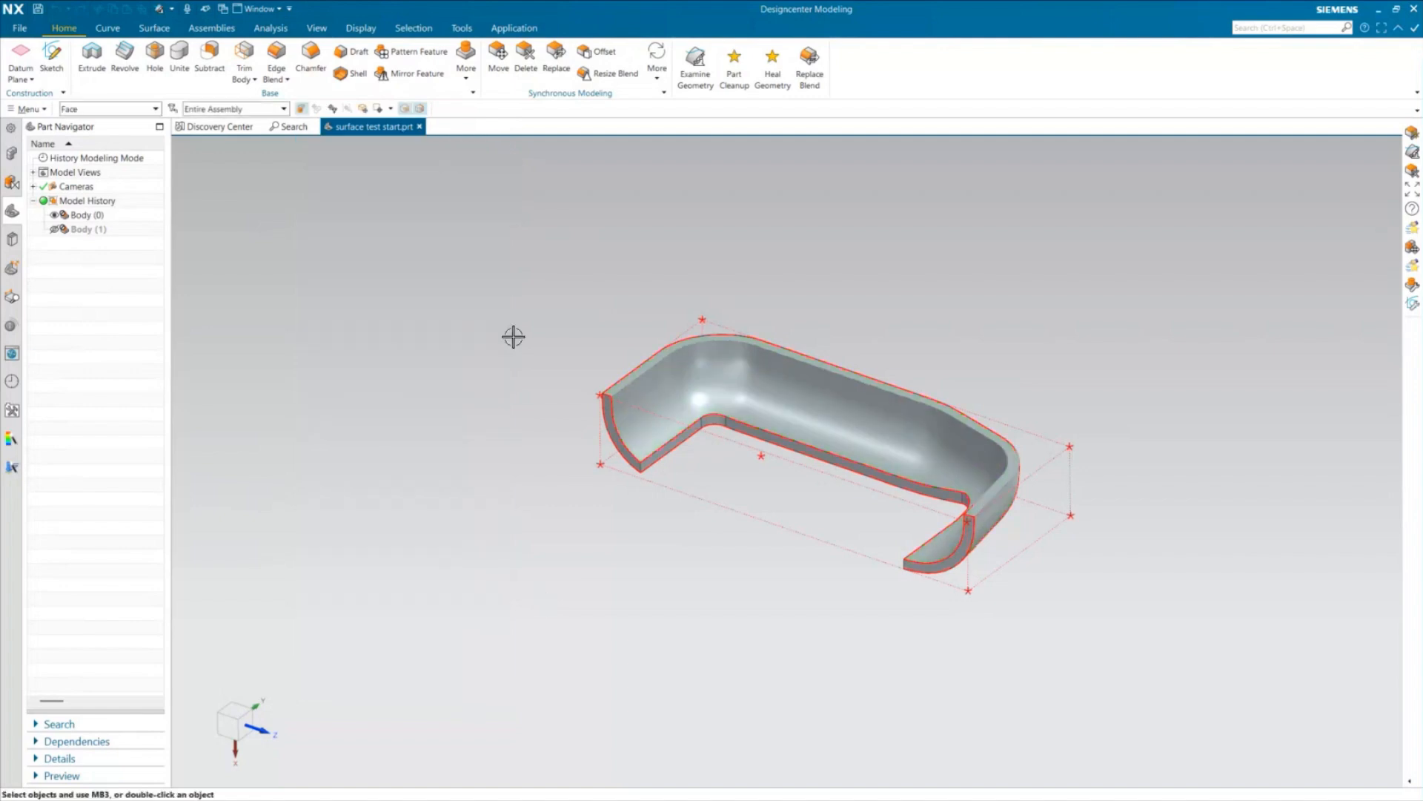
{"action": "right_click", "coordinate": [485, 289]}
{"action": "left_click", "coordinate": [504, 294]}
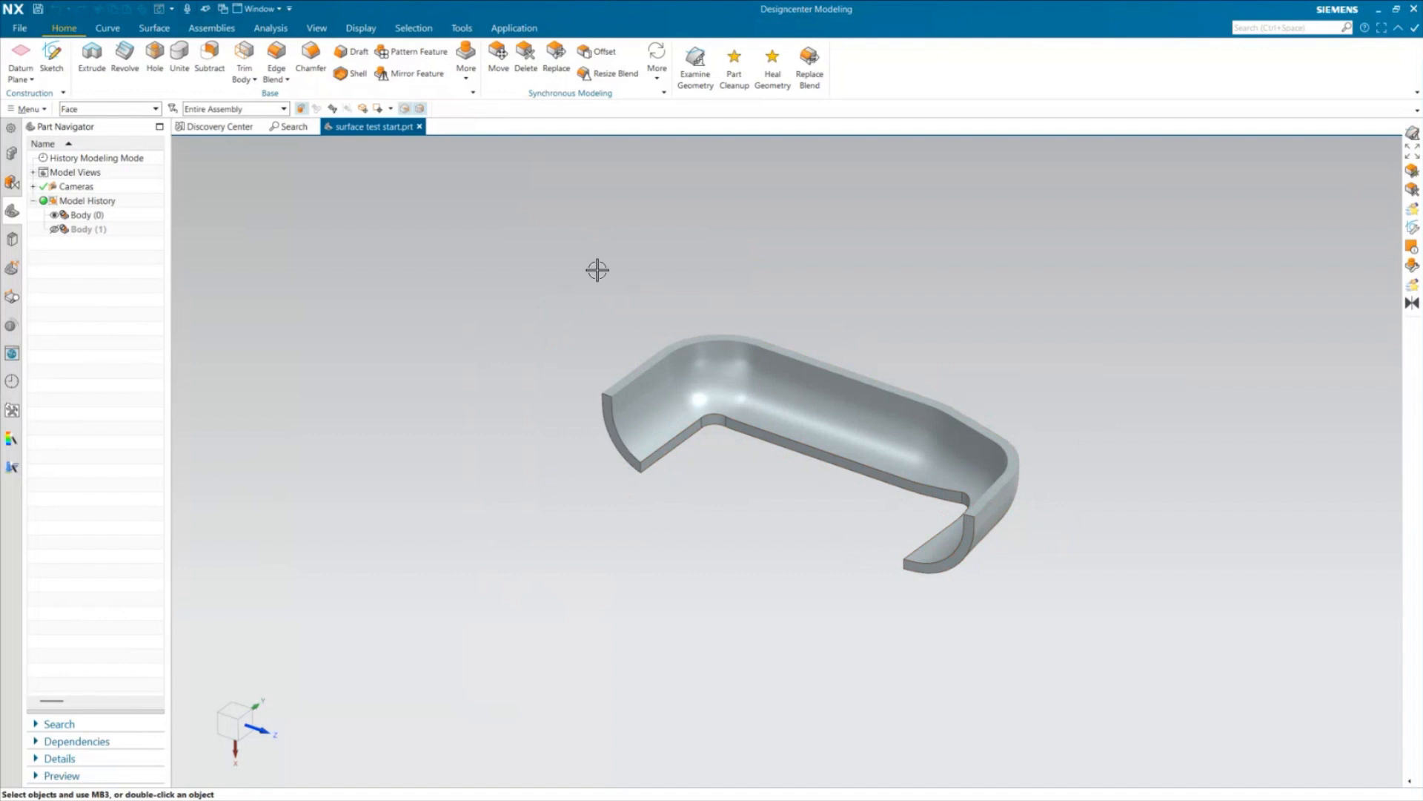
Run Optimize Face on the curved face of Body (0) with a tolerance of 0.010 mm and dismiss the report
{"action": "left_click", "coordinate": [651, 80]}
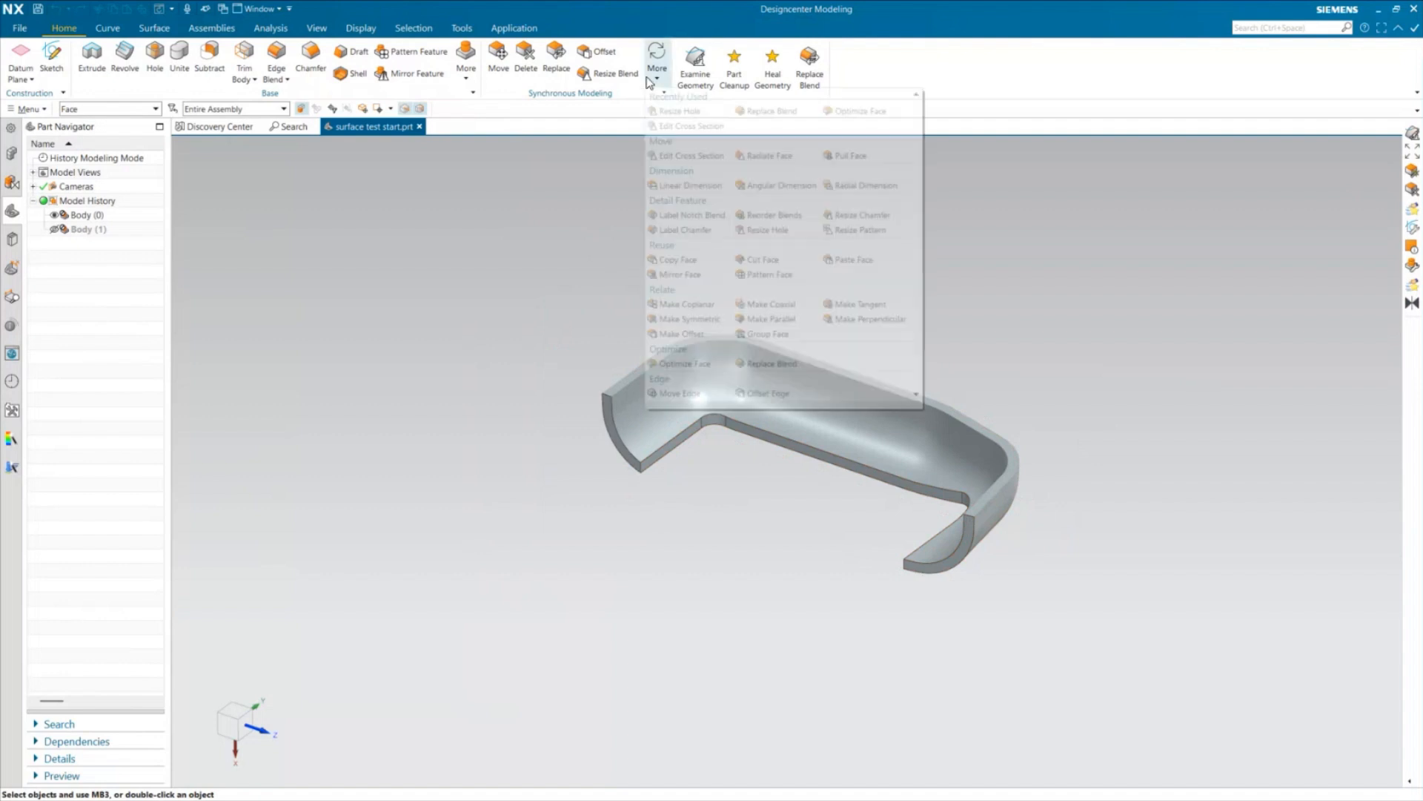
{"action": "left_click", "coordinate": [654, 79]}
{"action": "left_click", "coordinate": [656, 78]}
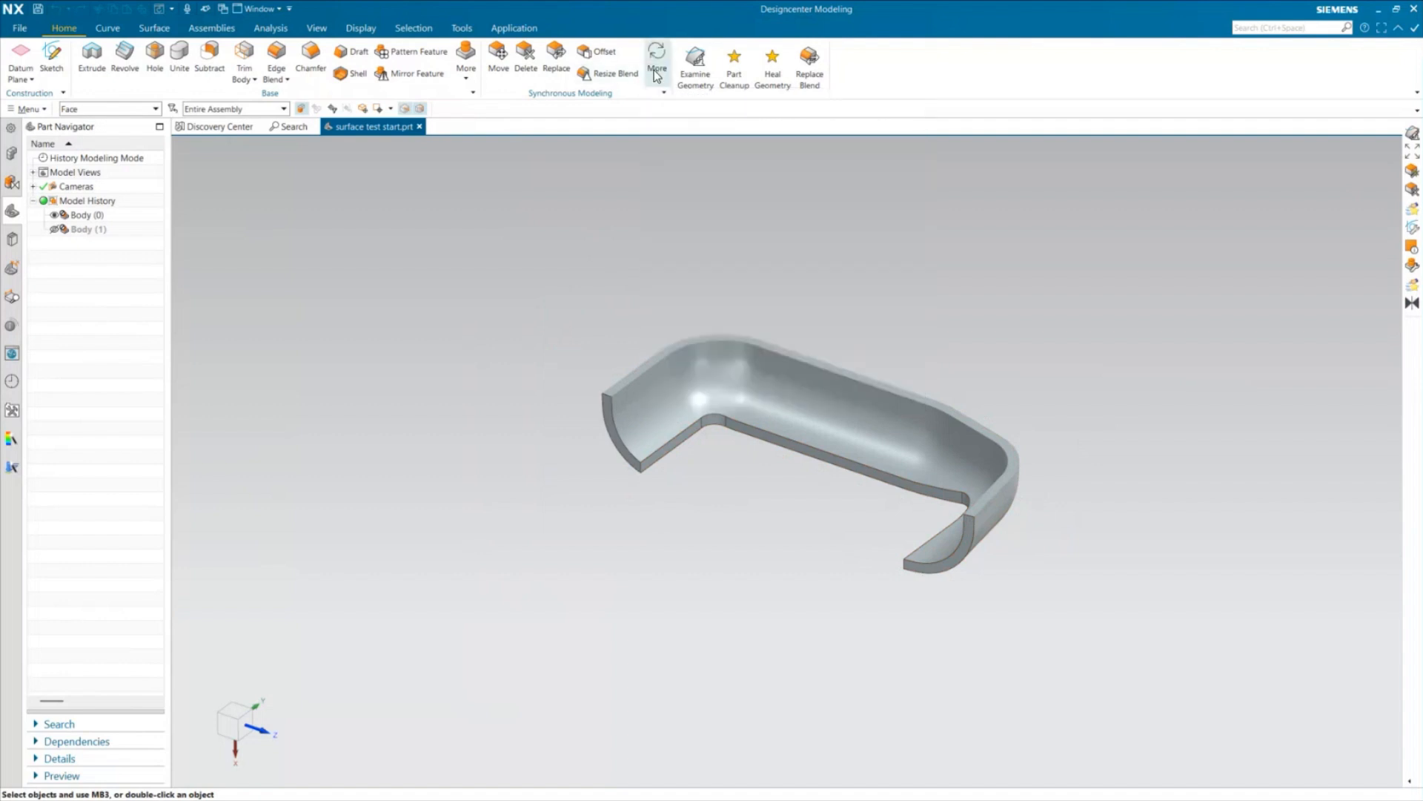
{"action": "left_click", "coordinate": [657, 79]}
{"action": "left_click", "coordinate": [672, 337]}
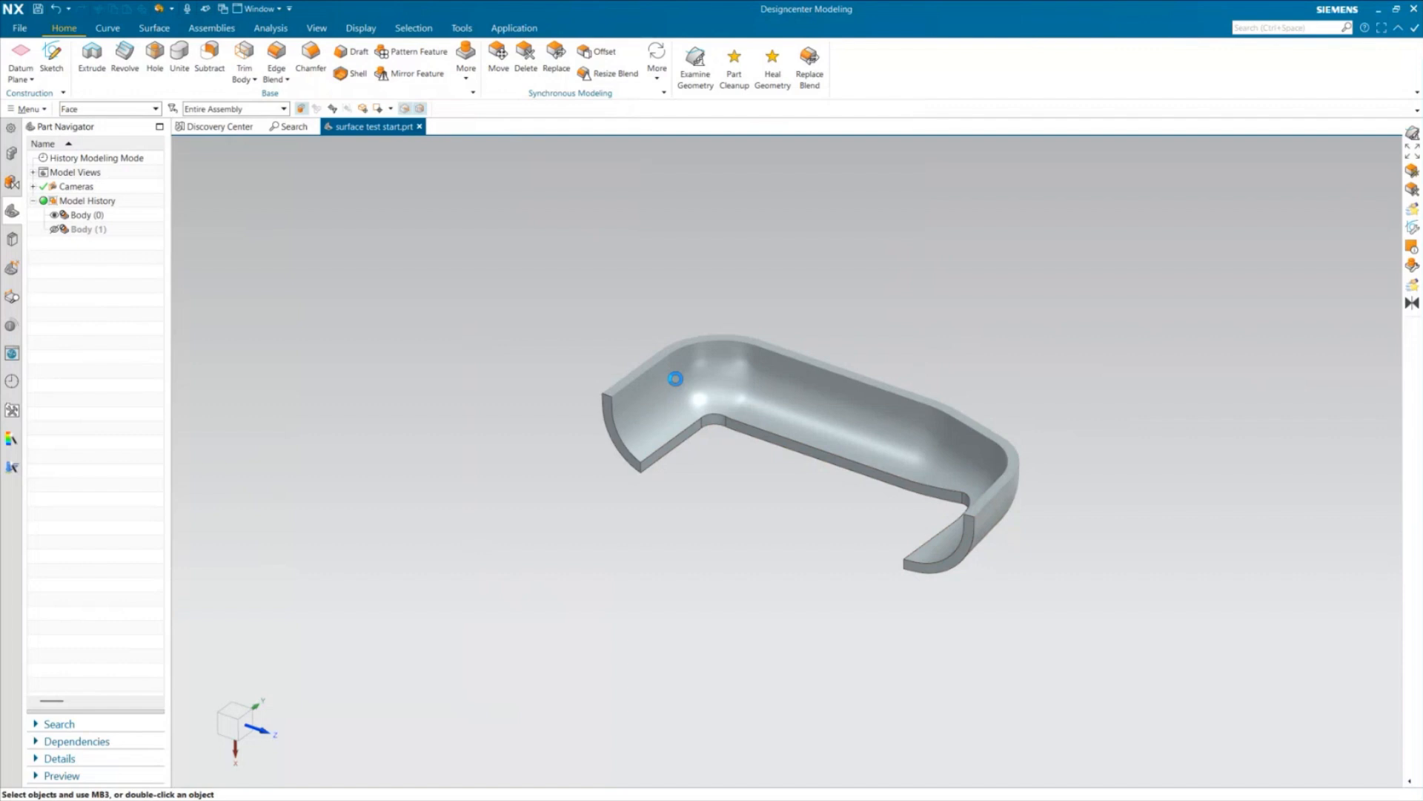
{"action": "left_click", "coordinate": [813, 426]}
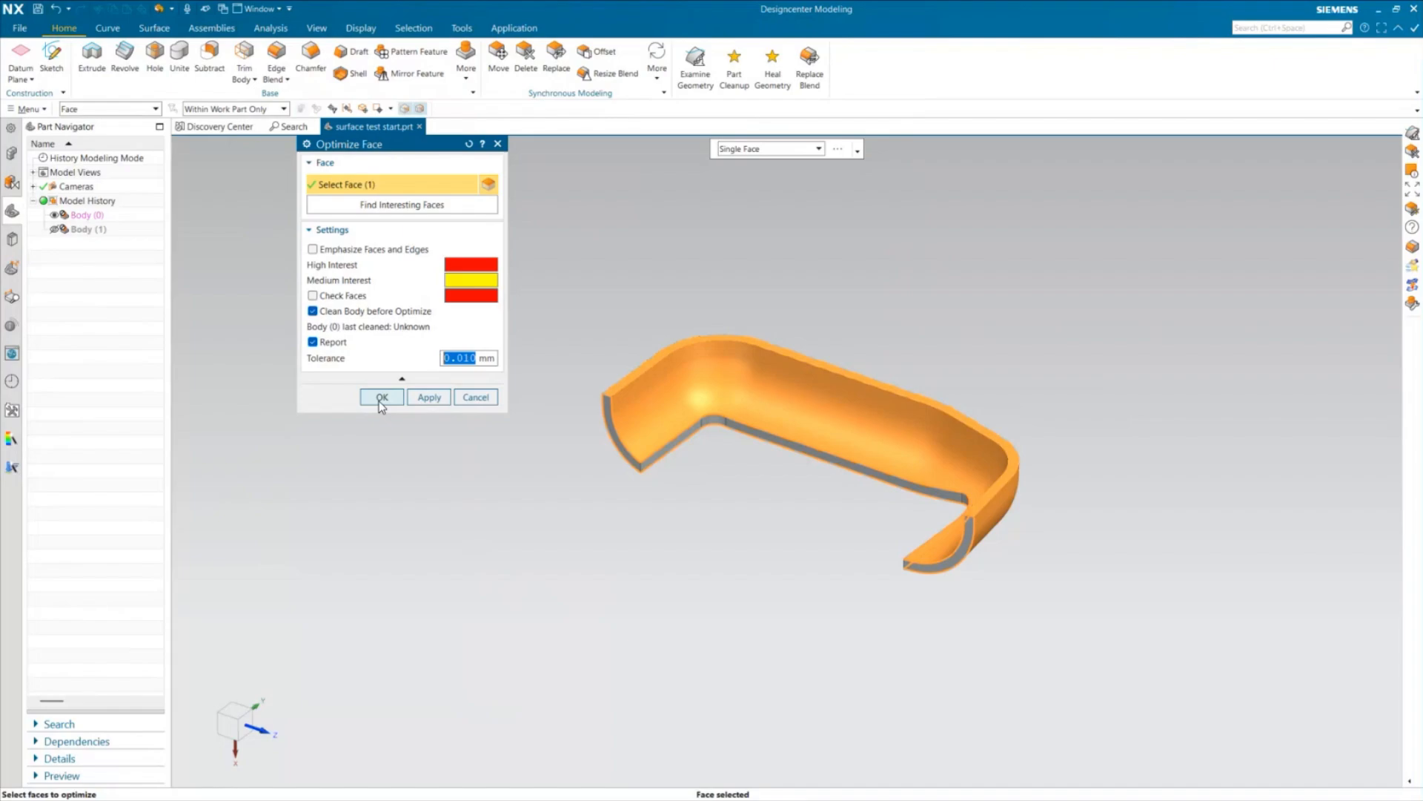
{"action": "left_click", "coordinate": [381, 398]}
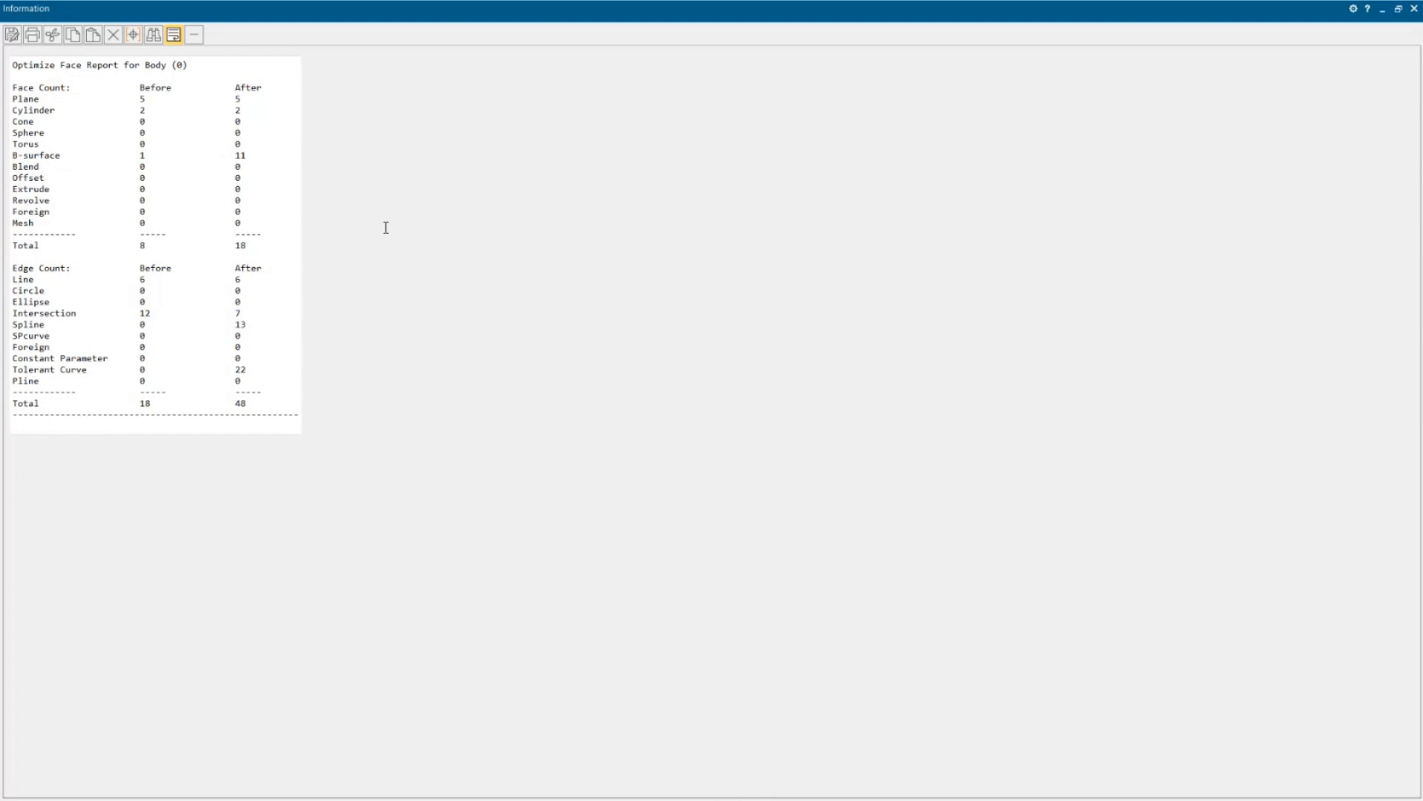
{"action": "left_click", "coordinate": [1414, 12]}
{"action": "middle_click_drag", "start_coordinate": [772, 547], "coordinate": [340, 327]}
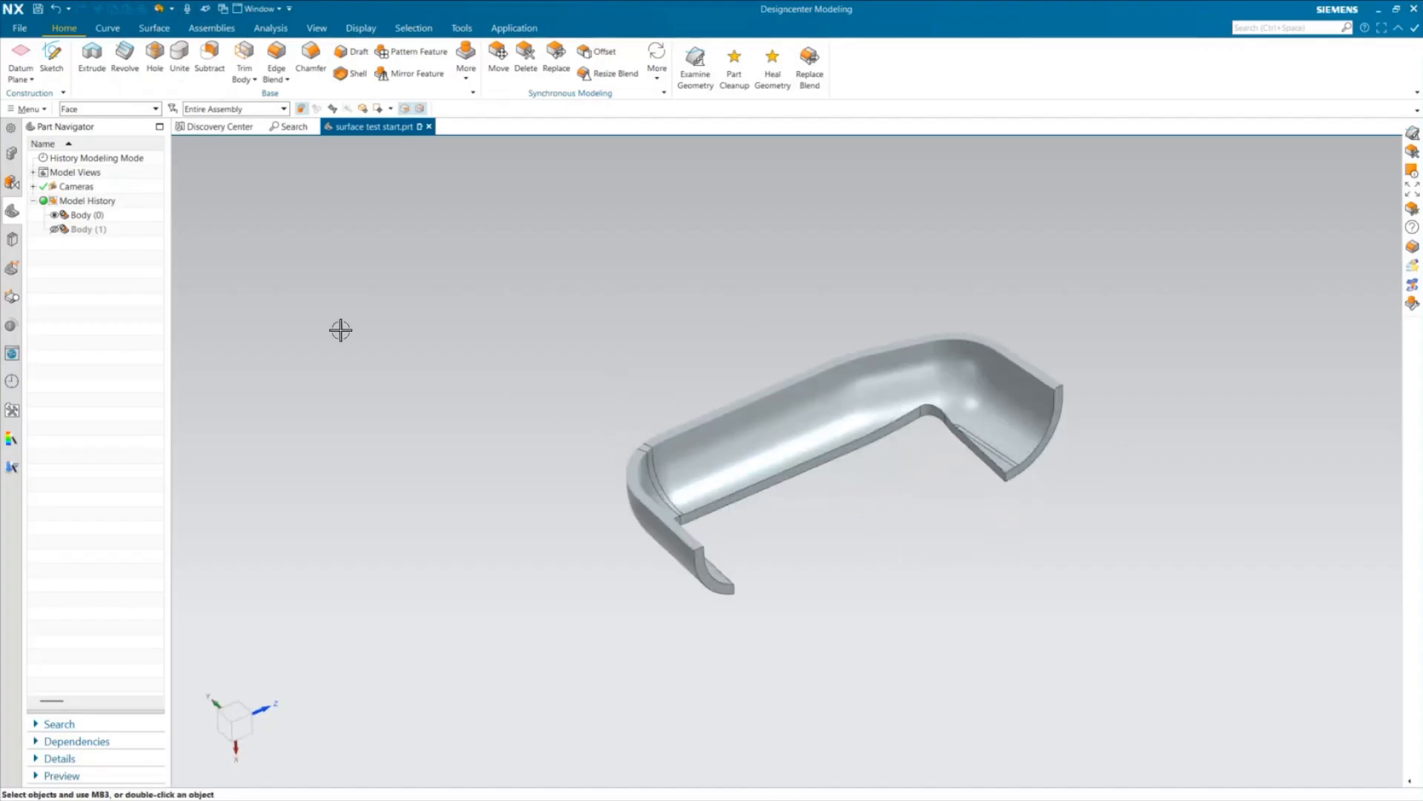
Turn off the face edges in the visualization preferences
{"action": "left_click", "coordinate": [22, 29]}
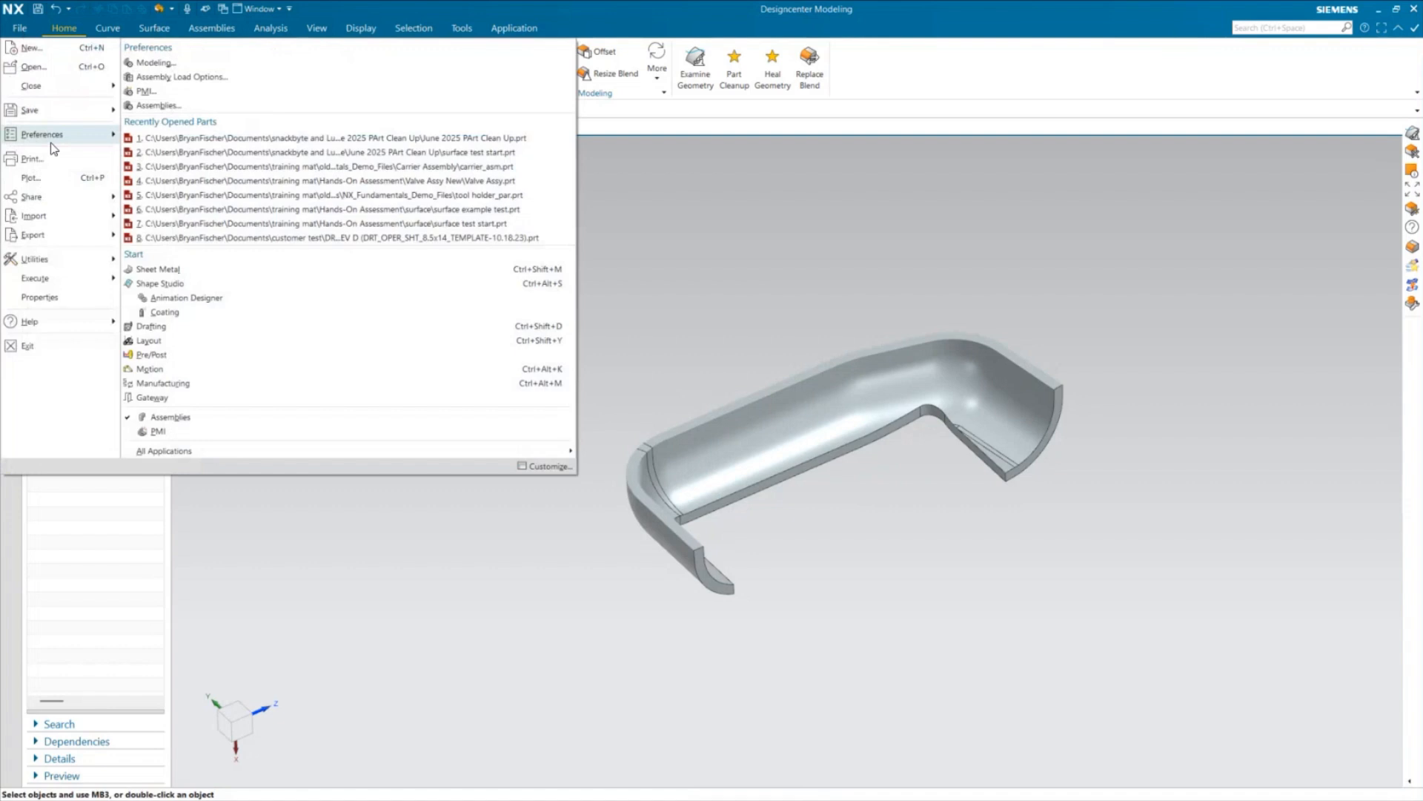
{"action": "mouse_move", "coordinate": [52, 136]}
{"action": "left_click", "coordinate": [523, 276]}
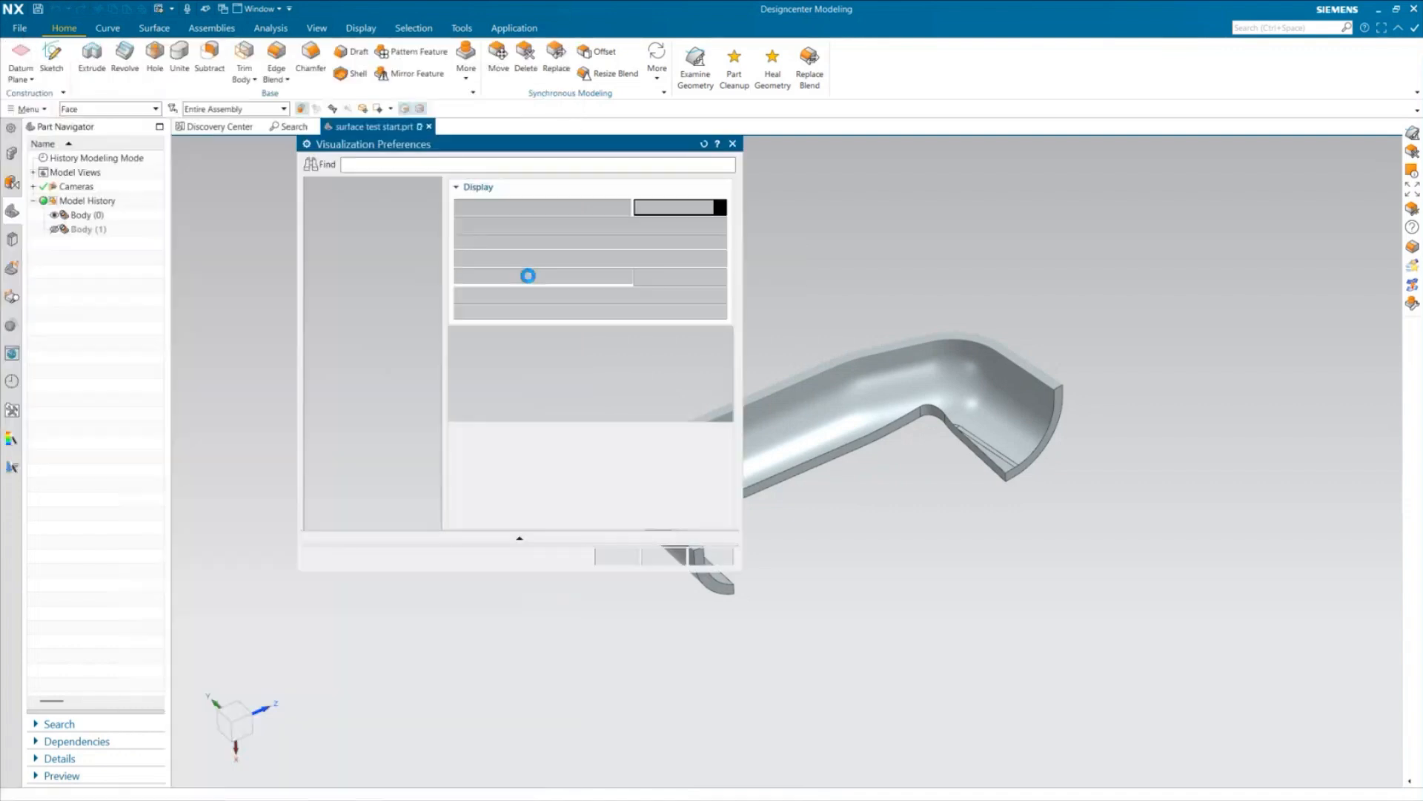
{"action": "left_click", "coordinate": [617, 558]}
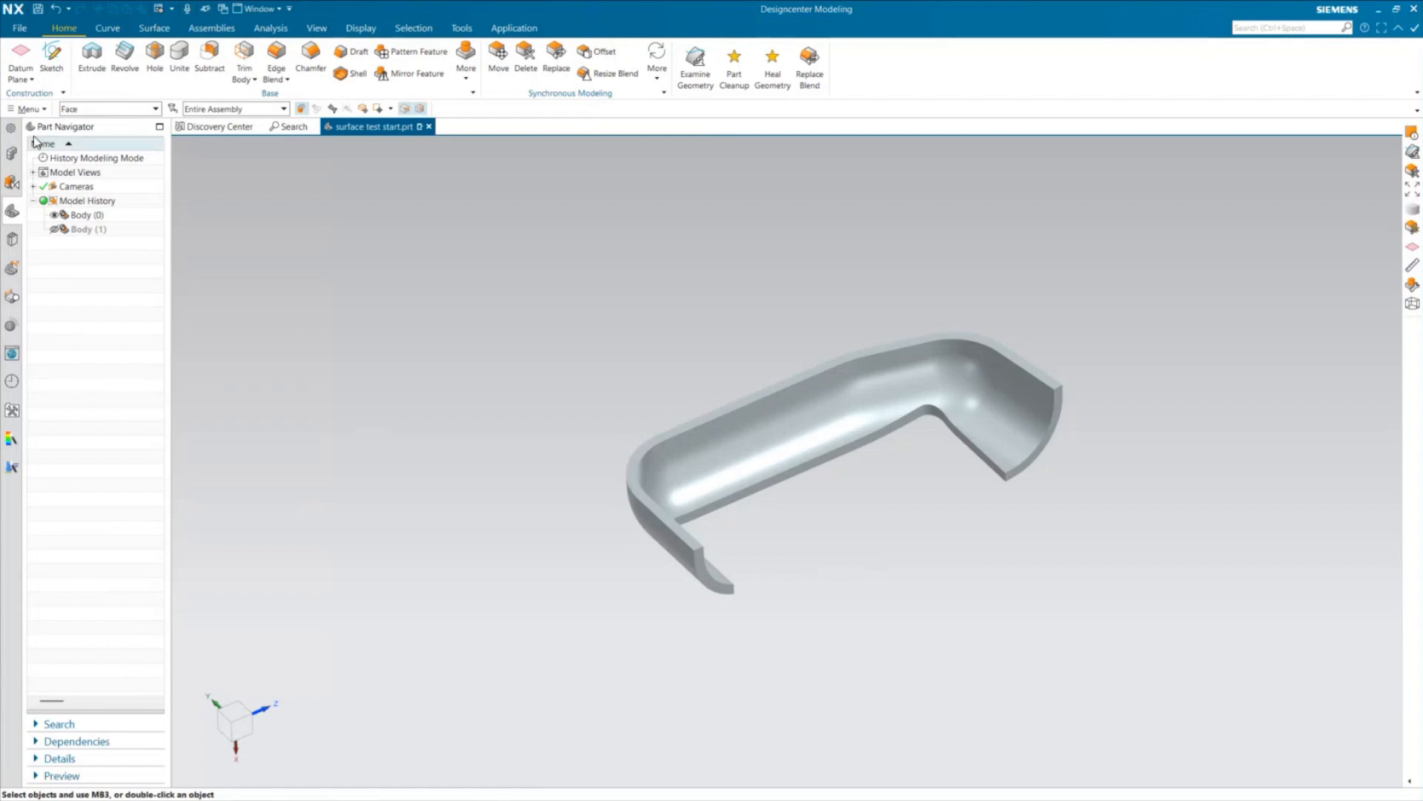
Turn the face edges back on in the visualization preferences
{"action": "left_click", "coordinate": [19, 29]}
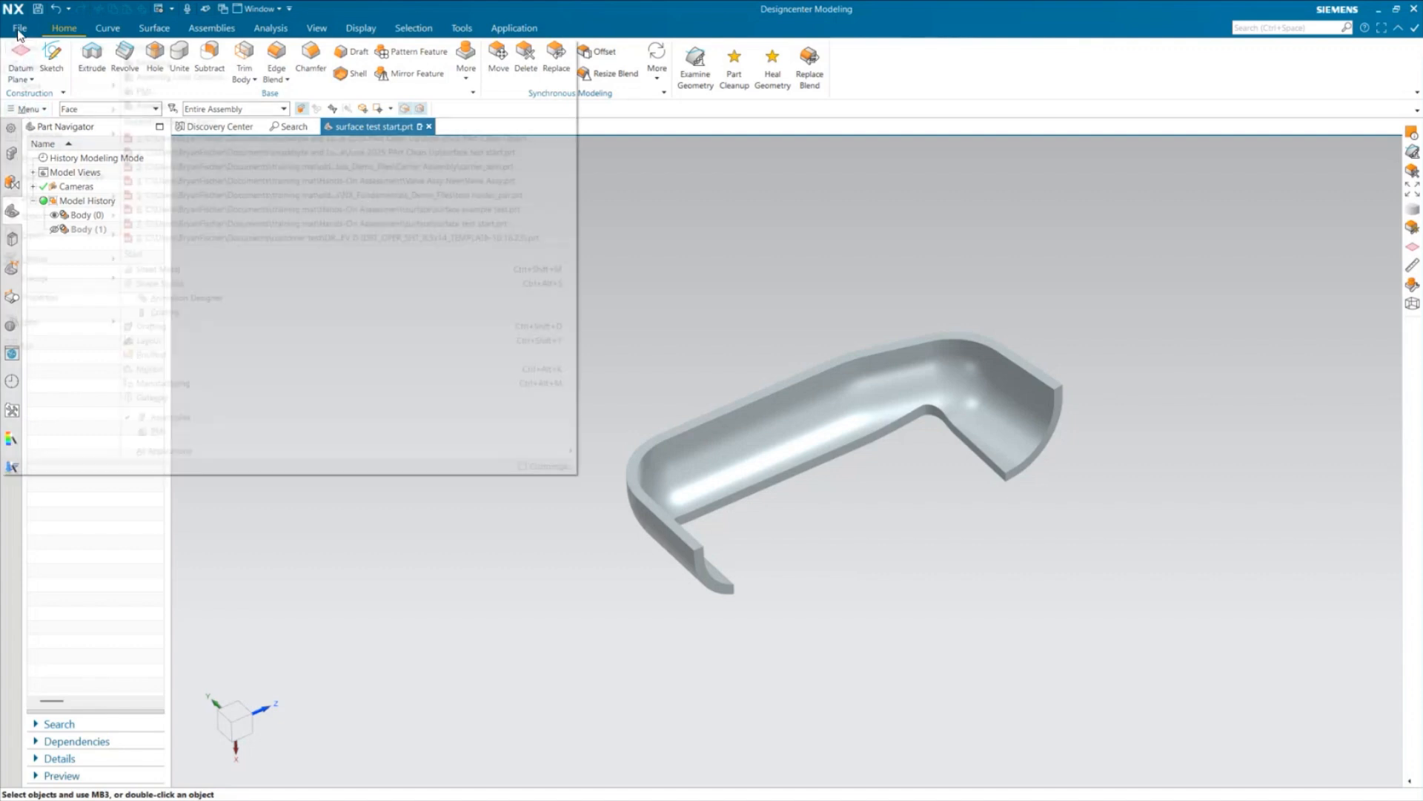
{"action": "mouse_move", "coordinate": [49, 137]}
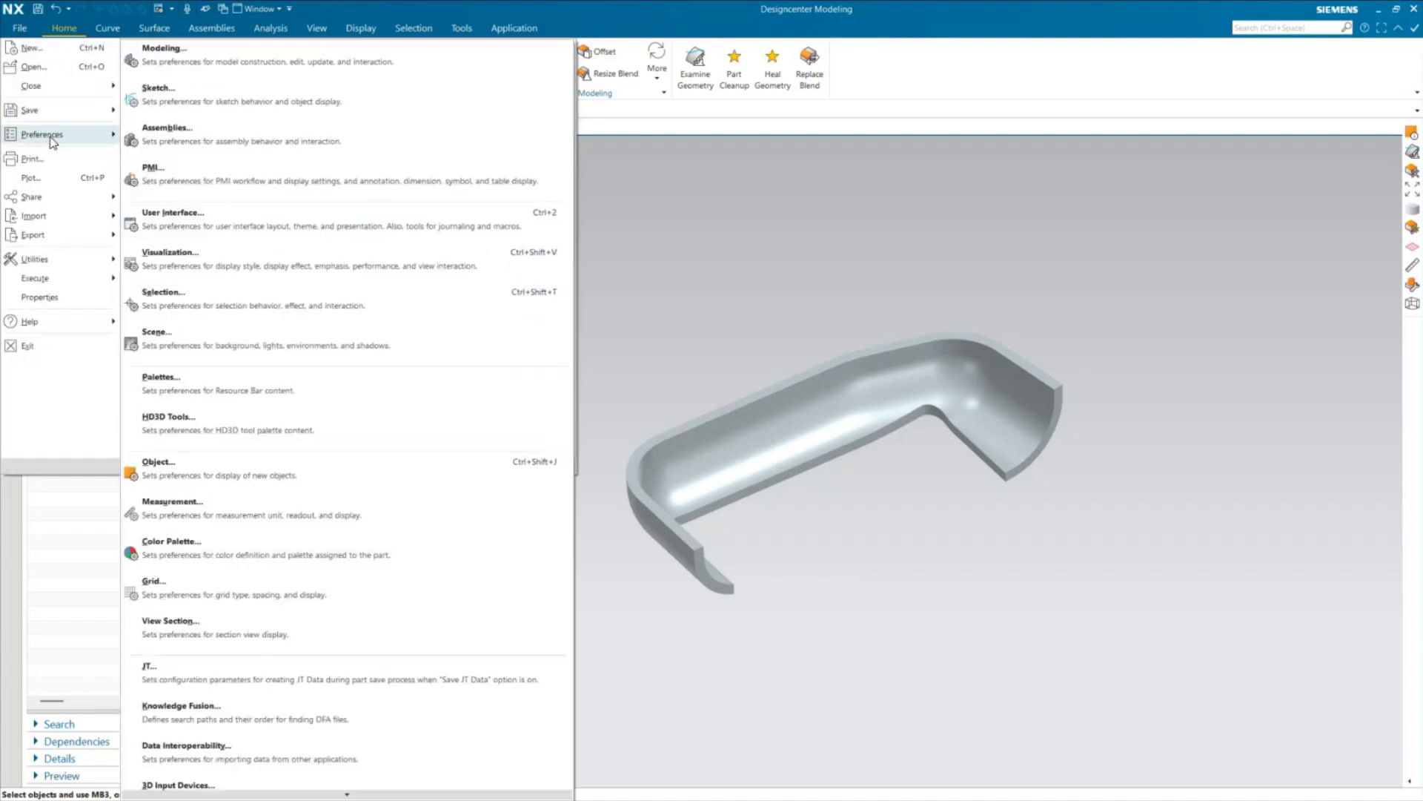
{"action": "left_click", "coordinate": [201, 268]}
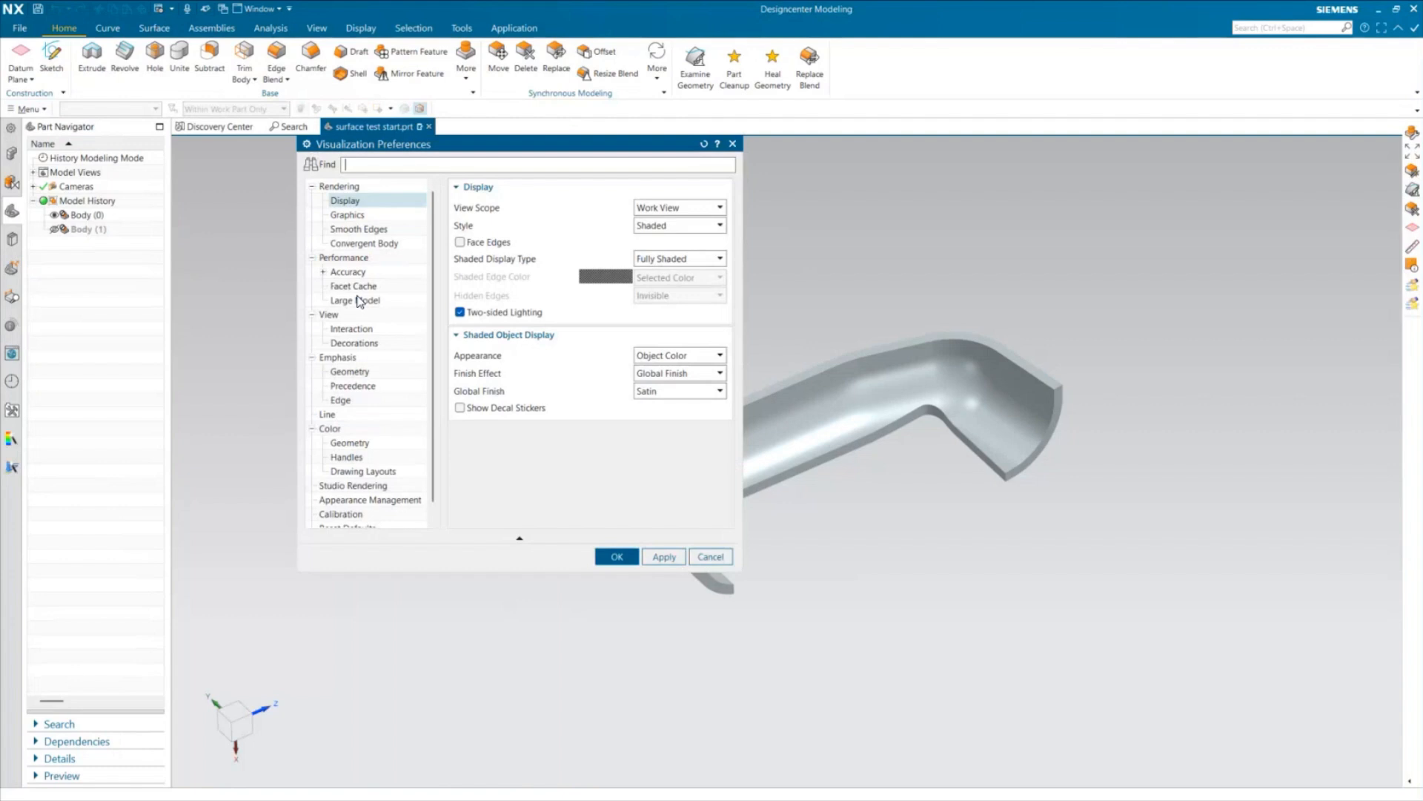
{"action": "left_click", "coordinate": [460, 241]}
{"action": "left_click", "coordinate": [617, 556]}
Delete the narrow sliver face across the tray's rounded corner using Delete Face with Heal turned off
{"action": "middle_click_drag", "start_coordinate": [947, 651], "coordinate": [919, 641]}
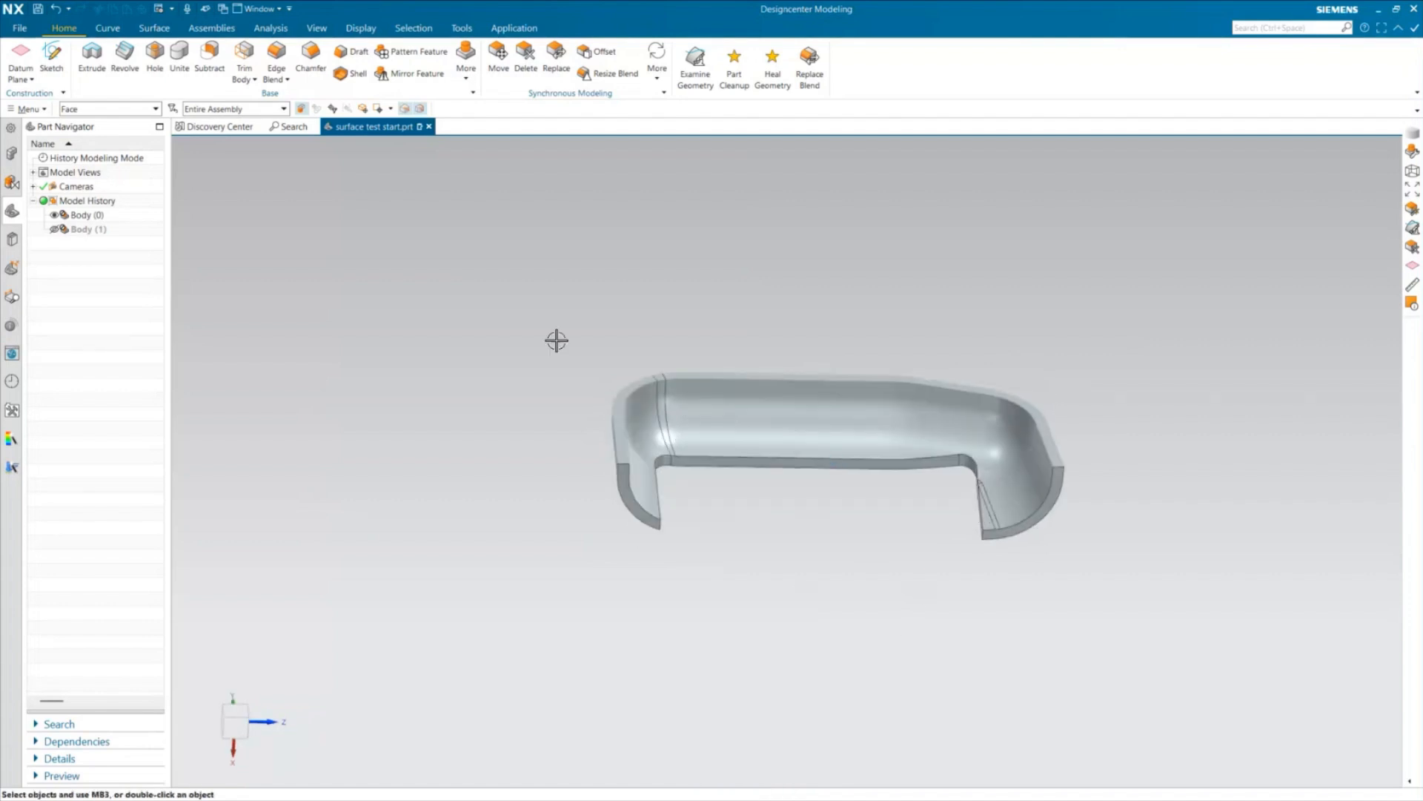
{"action": "scroll", "coordinate": [652, 416], "scroll_direction": "down", "scroll_amount": 5}
{"action": "mouse_move", "coordinate": [527, 458]}
{"action": "middle_mouse_down"}
{"action": "mouse_move", "coordinate": [514, 465]}
{"action": "mouse_move", "coordinate": [519, 445]}
{"action": "middle_mouse_up"}
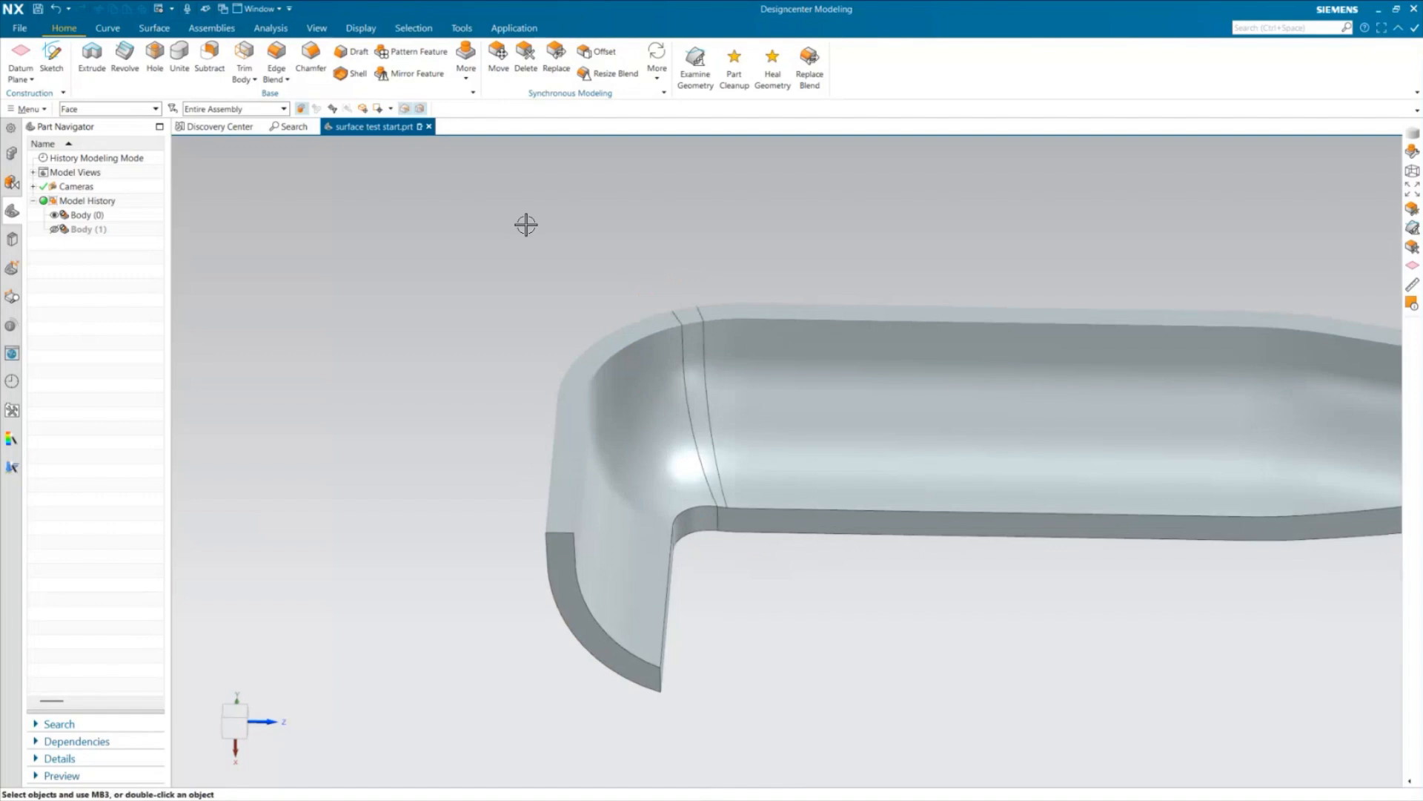
{"action": "left_click", "coordinate": [649, 77]}
{"action": "left_click", "coordinate": [536, 71]}
{"action": "left_click", "coordinate": [325, 456]}
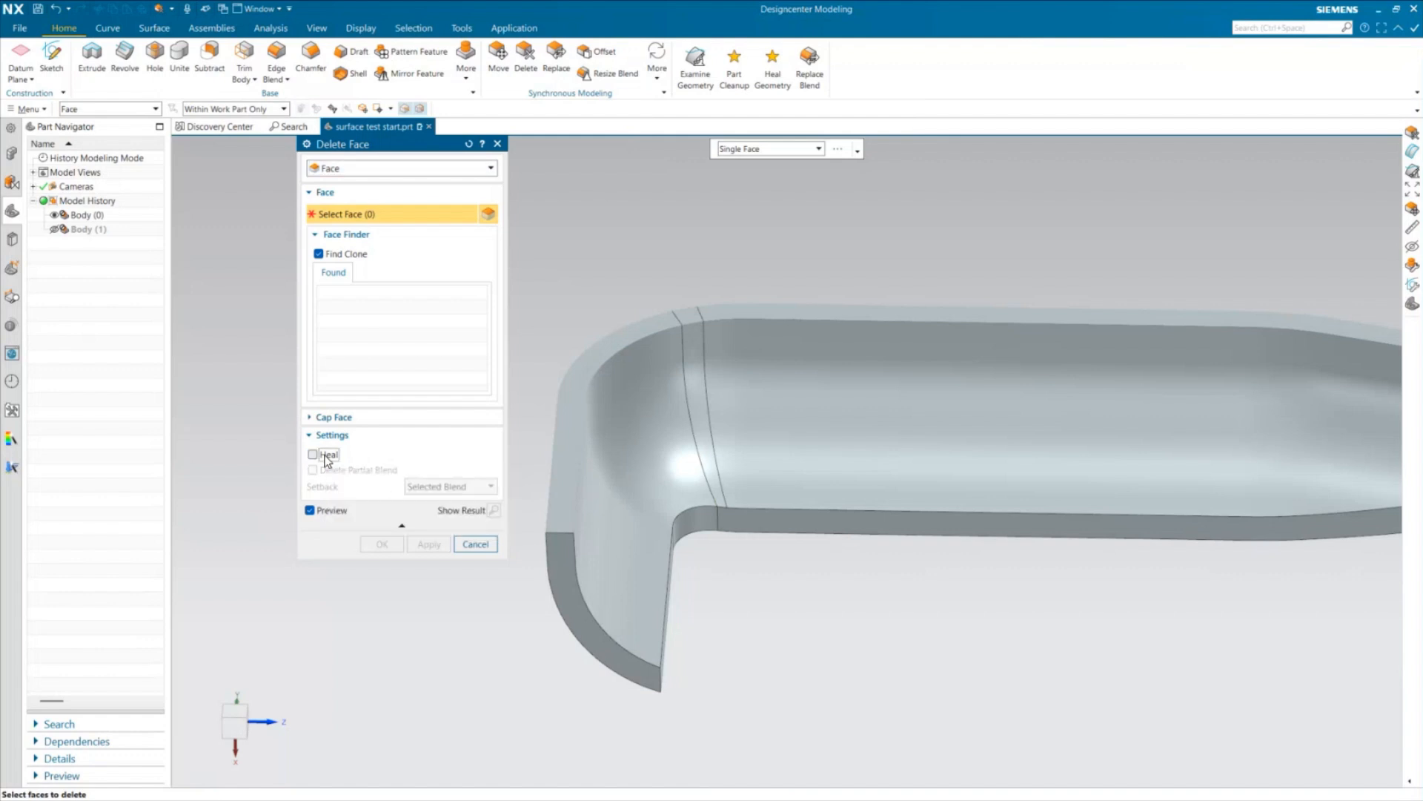
{"action": "left_click", "coordinate": [327, 457]}
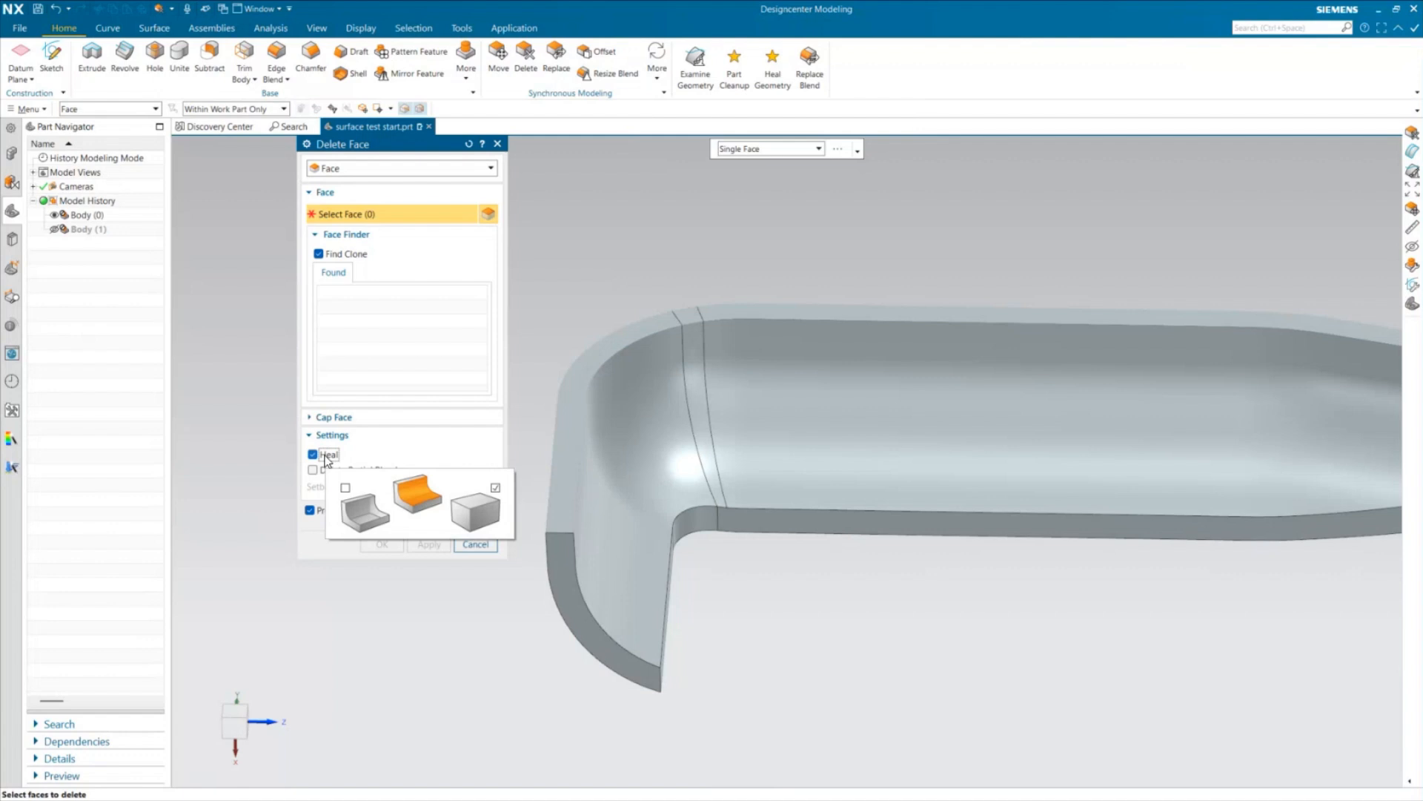
{"action": "middle_click_drag", "start_coordinate": [459, 370], "coordinate": [496, 327]}
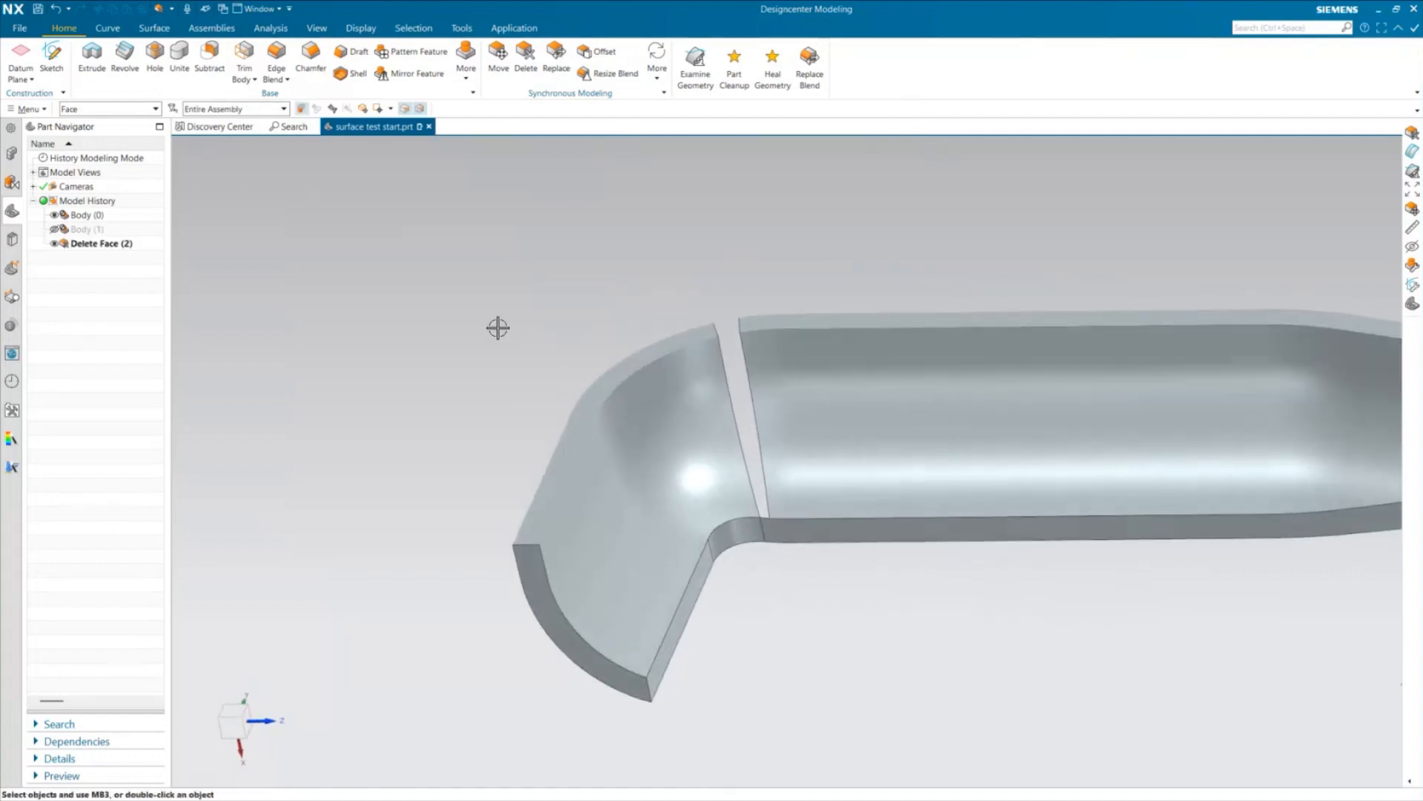
Undo the unhealed deletion of the corner sliver face
{"action": "left_click", "coordinate": [152, 29]}
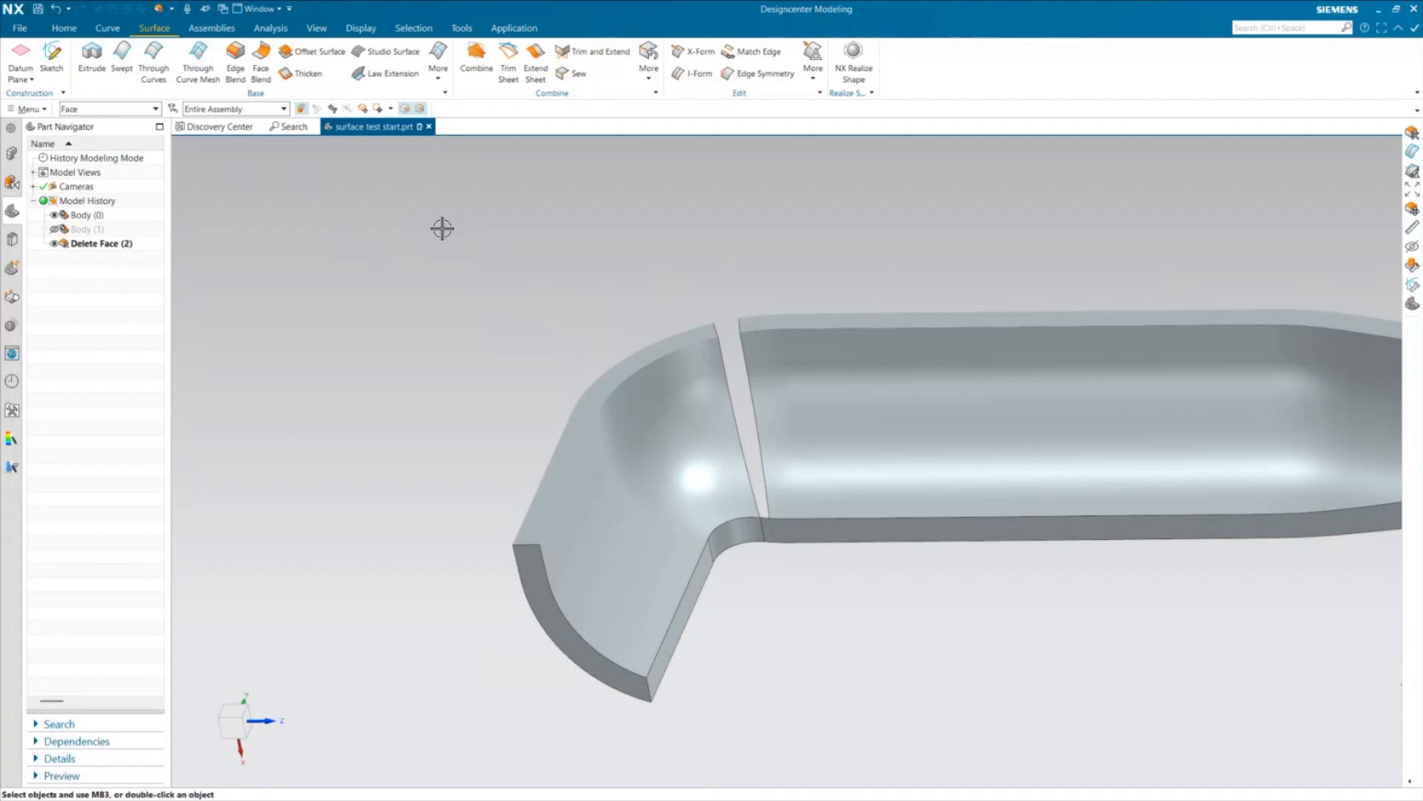
{"action": "middle_click_drag", "start_coordinate": [490, 299], "coordinate": [429, 443]}
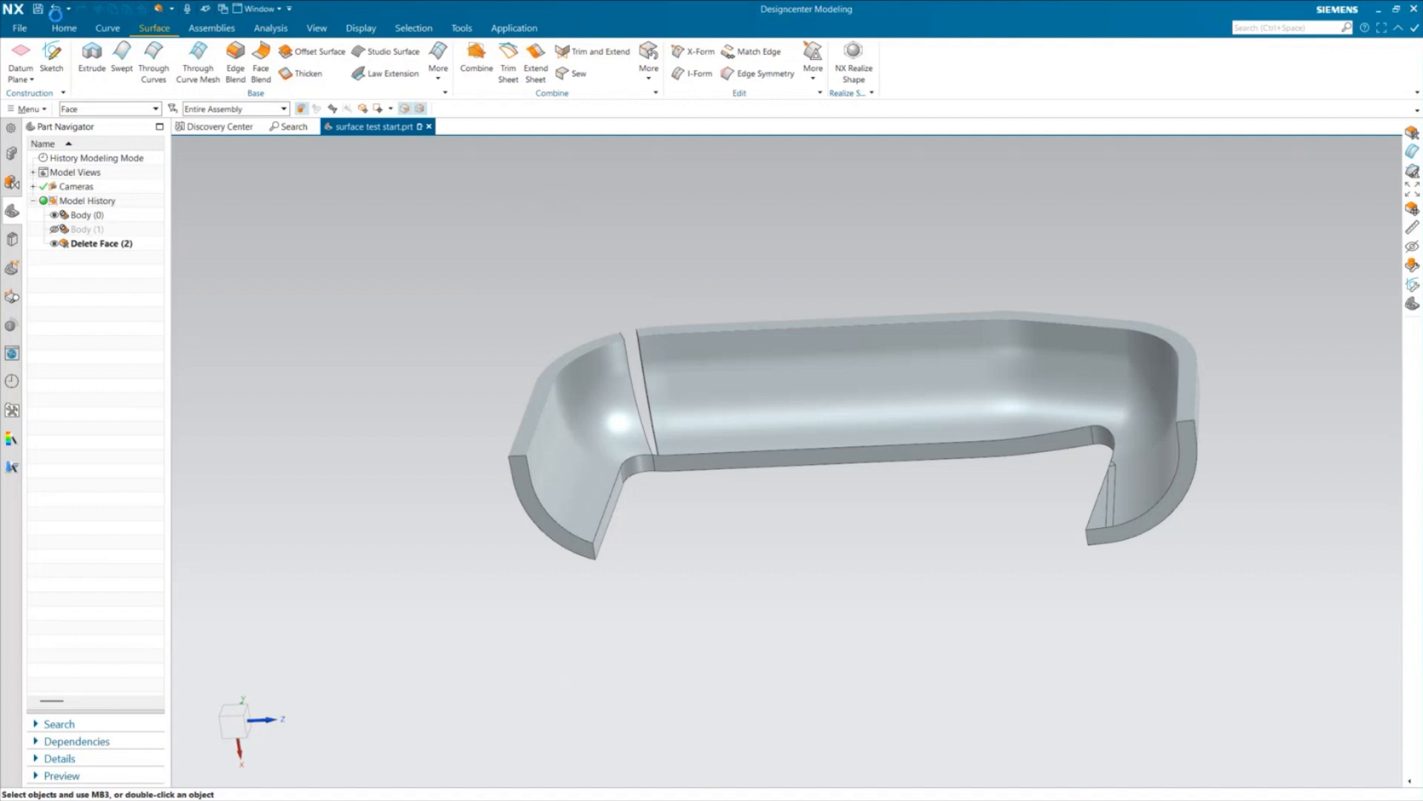
{"action": "left_click", "coordinate": [56, 11]}
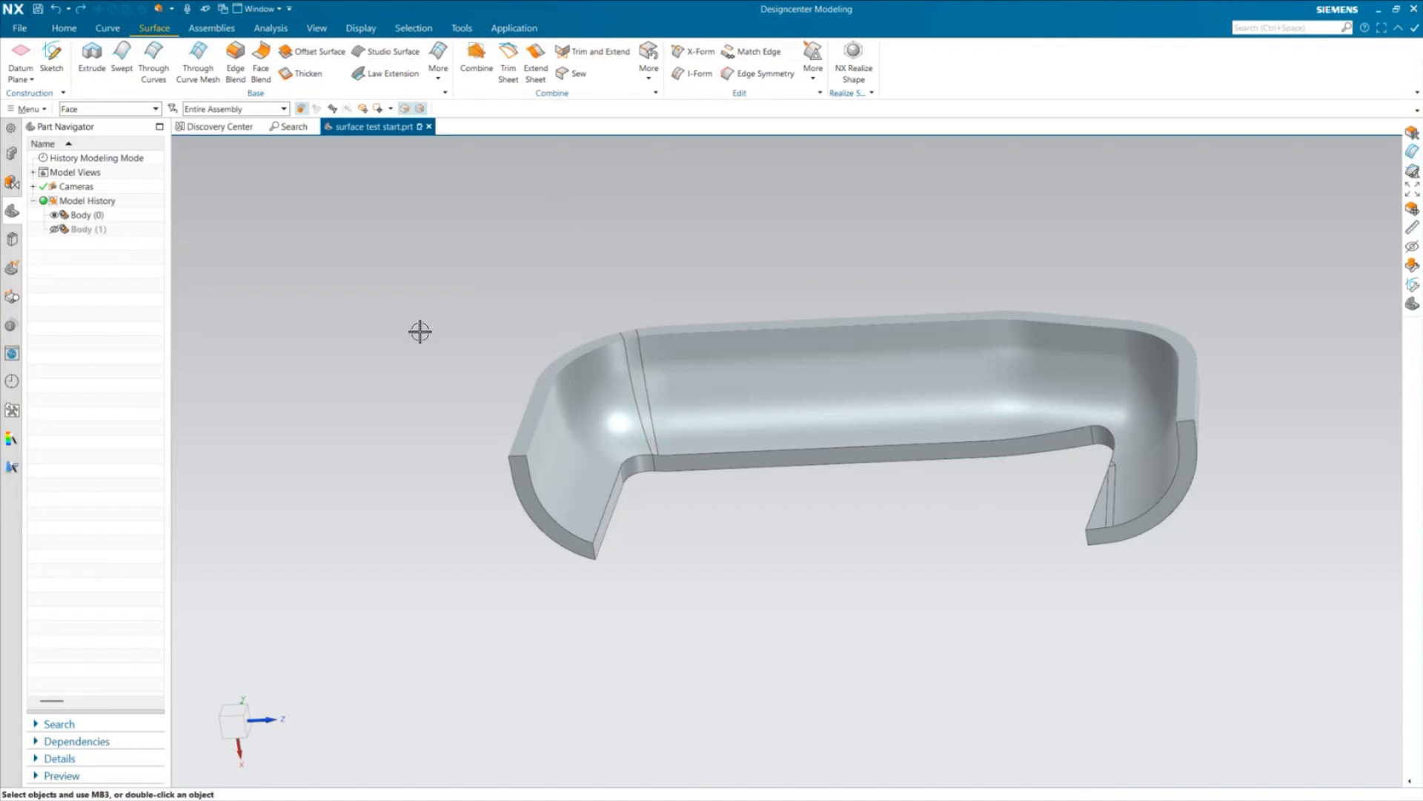
Delete the sliver faces on both the inner and outer sides of the tray's open end using Delete Face with Heal turned on
{"action": "mouse_move", "coordinate": [885, 442]}
{"action": "middle_mouse_down"}
{"action": "mouse_move", "coordinate": [839, 601]}
{"action": "mouse_move", "coordinate": [875, 585]}
{"action": "middle_mouse_up"}
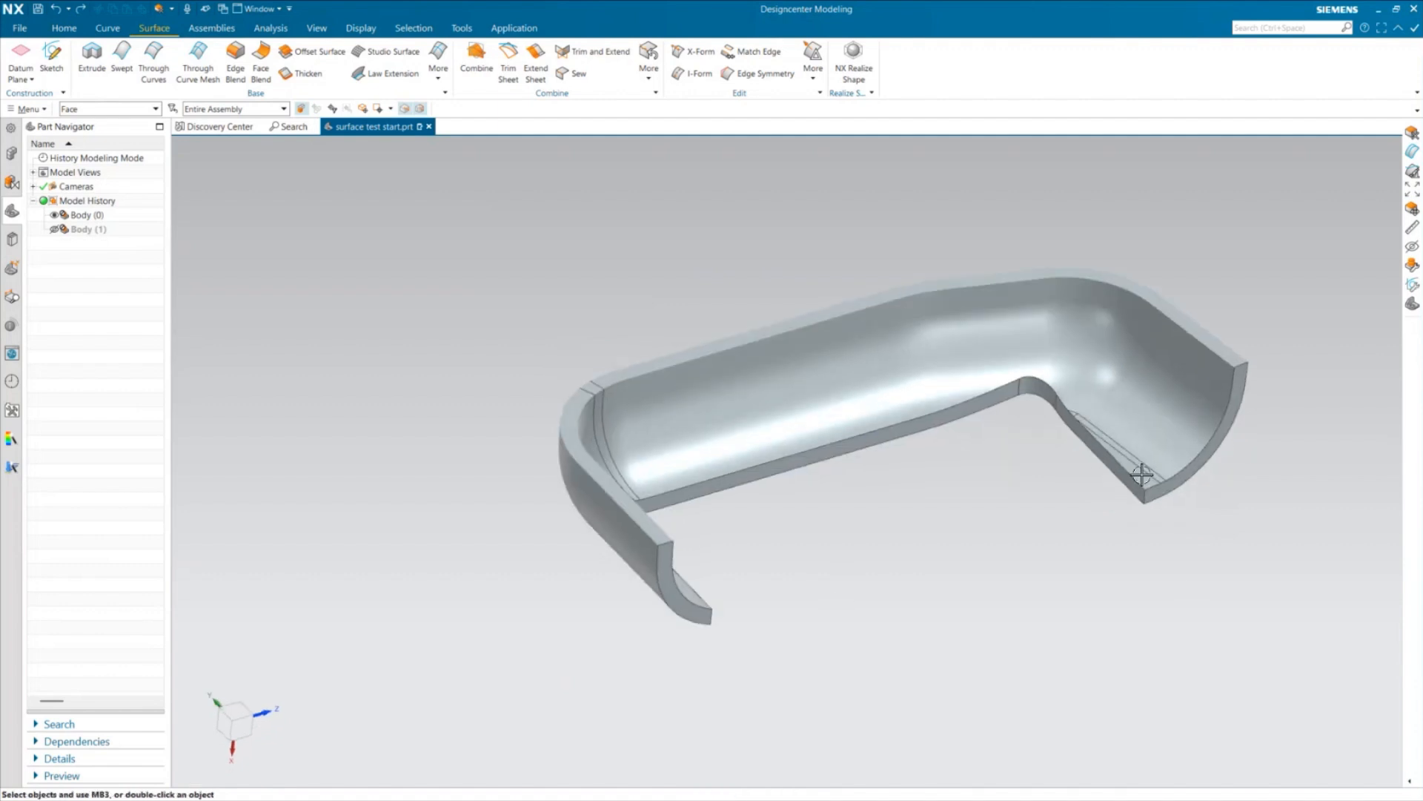
{"action": "left_click", "coordinate": [64, 28]}
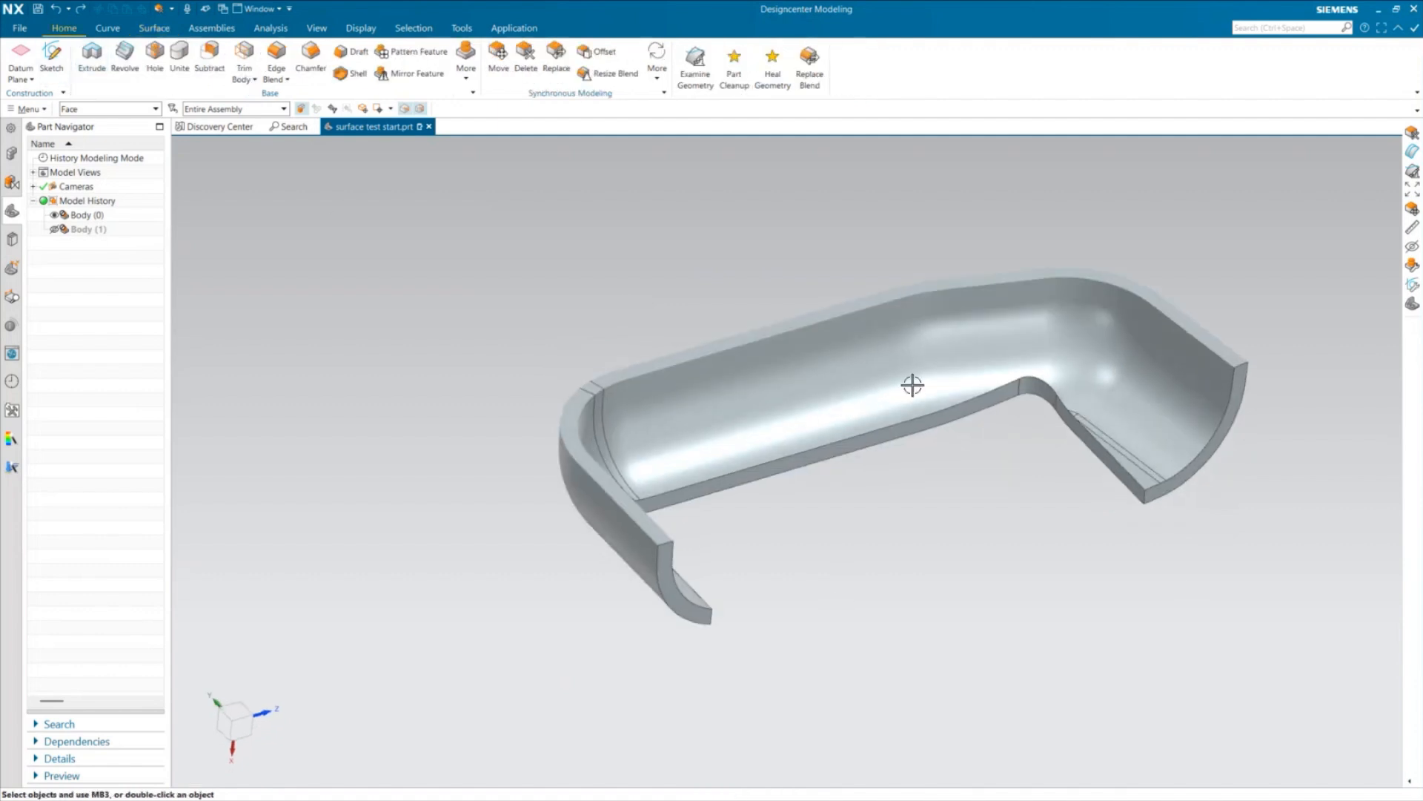
{"action": "scroll", "coordinate": [1111, 444], "scroll_direction": "up", "scroll_amount": 2}
{"action": "scroll", "coordinate": [1073, 521], "scroll_direction": "down", "scroll_amount": 2}
{"action": "left_click", "coordinate": [527, 57]}
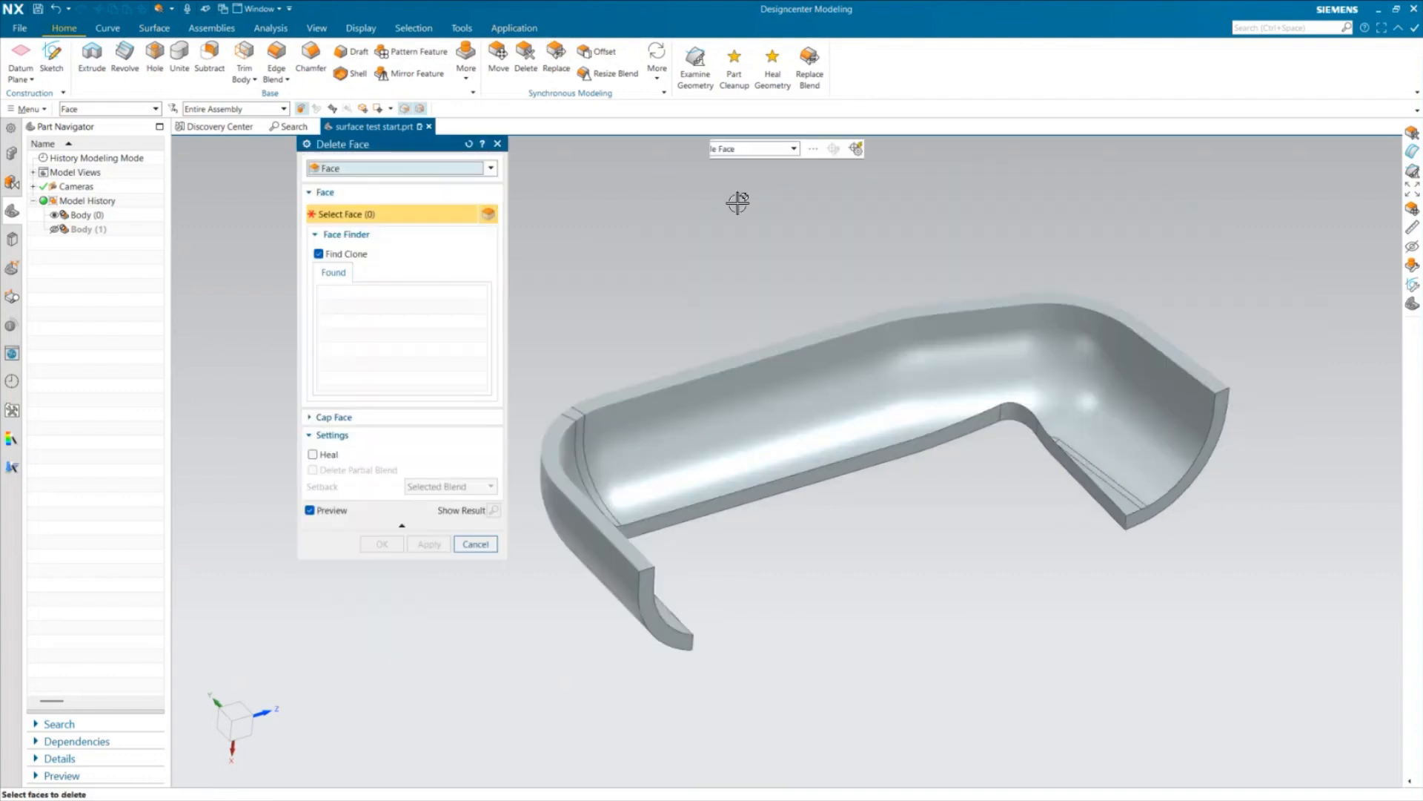
{"action": "left_click", "coordinate": [326, 453]}
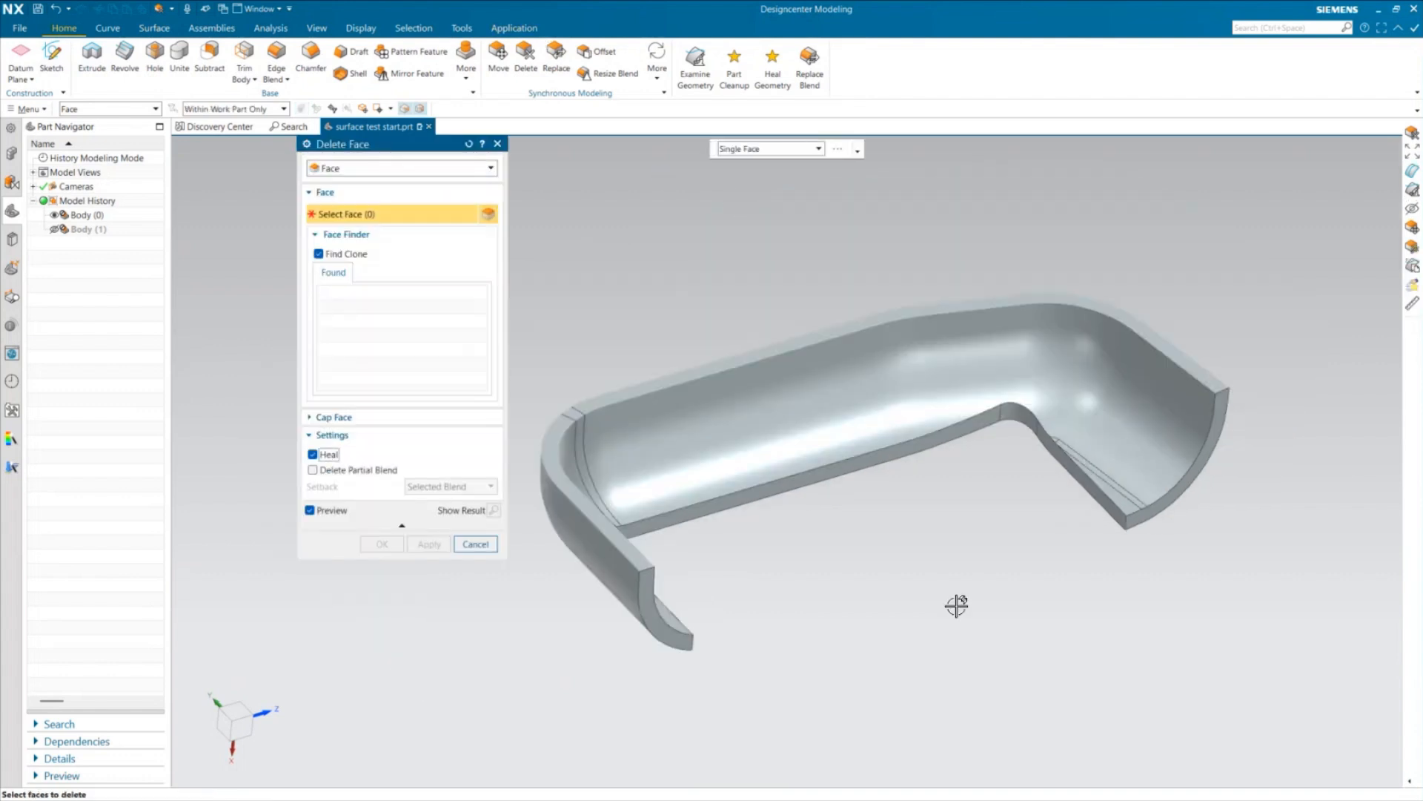
{"action": "scroll", "coordinate": [1126, 480], "scroll_direction": "up", "scroll_amount": 1}
{"action": "scroll", "coordinate": [1126, 480], "scroll_direction": "up", "scroll_amount": 3}
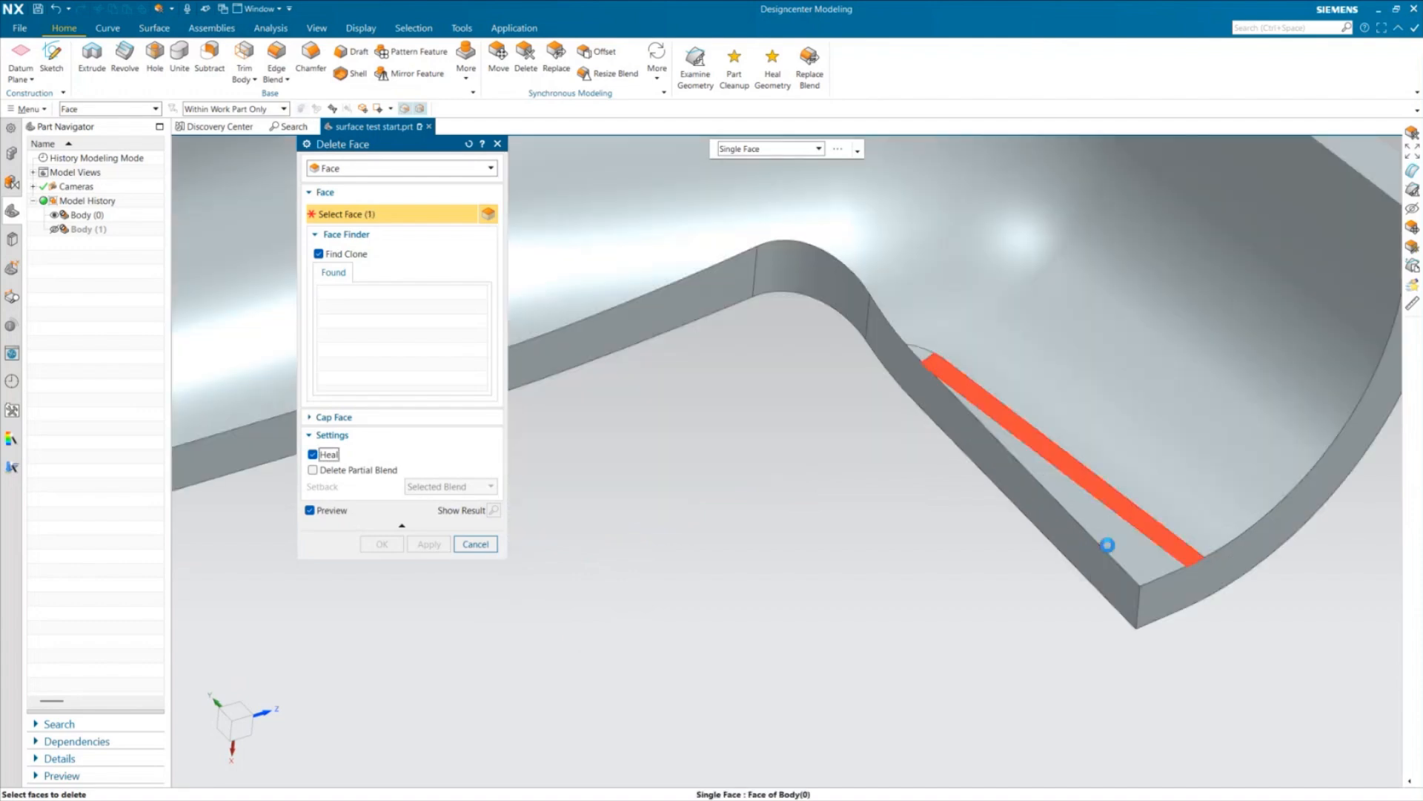
{"action": "left_click", "coordinate": [1083, 509]}
{"action": "left_click", "coordinate": [918, 357]}
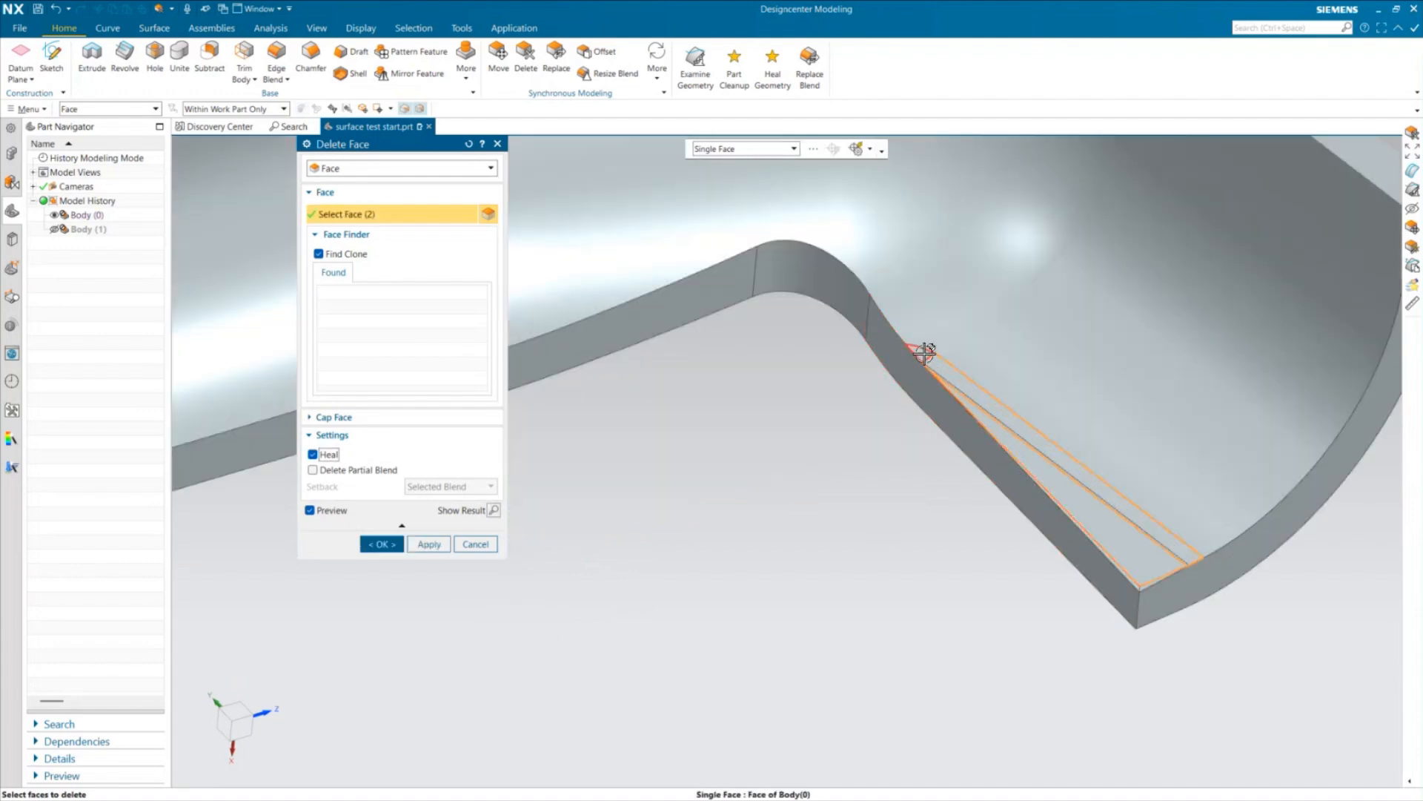
{"action": "scroll", "coordinate": [728, 507], "scroll_direction": "down", "scroll_amount": 4}
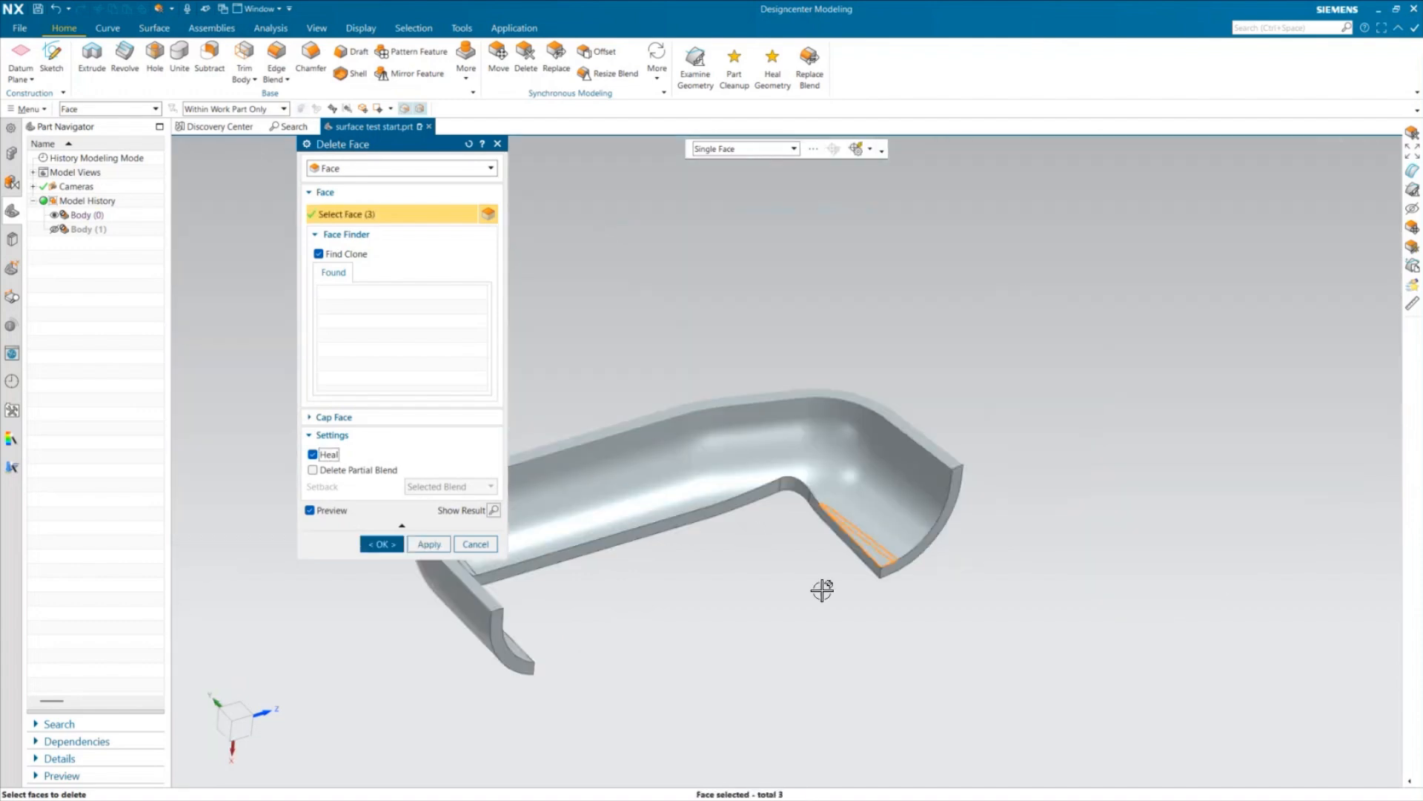
{"action": "middle_click_drag", "start_coordinate": [820, 588], "coordinate": [781, 562]}
{"action": "scroll", "coordinate": [781, 563], "scroll_direction": "up", "scroll_amount": 3}
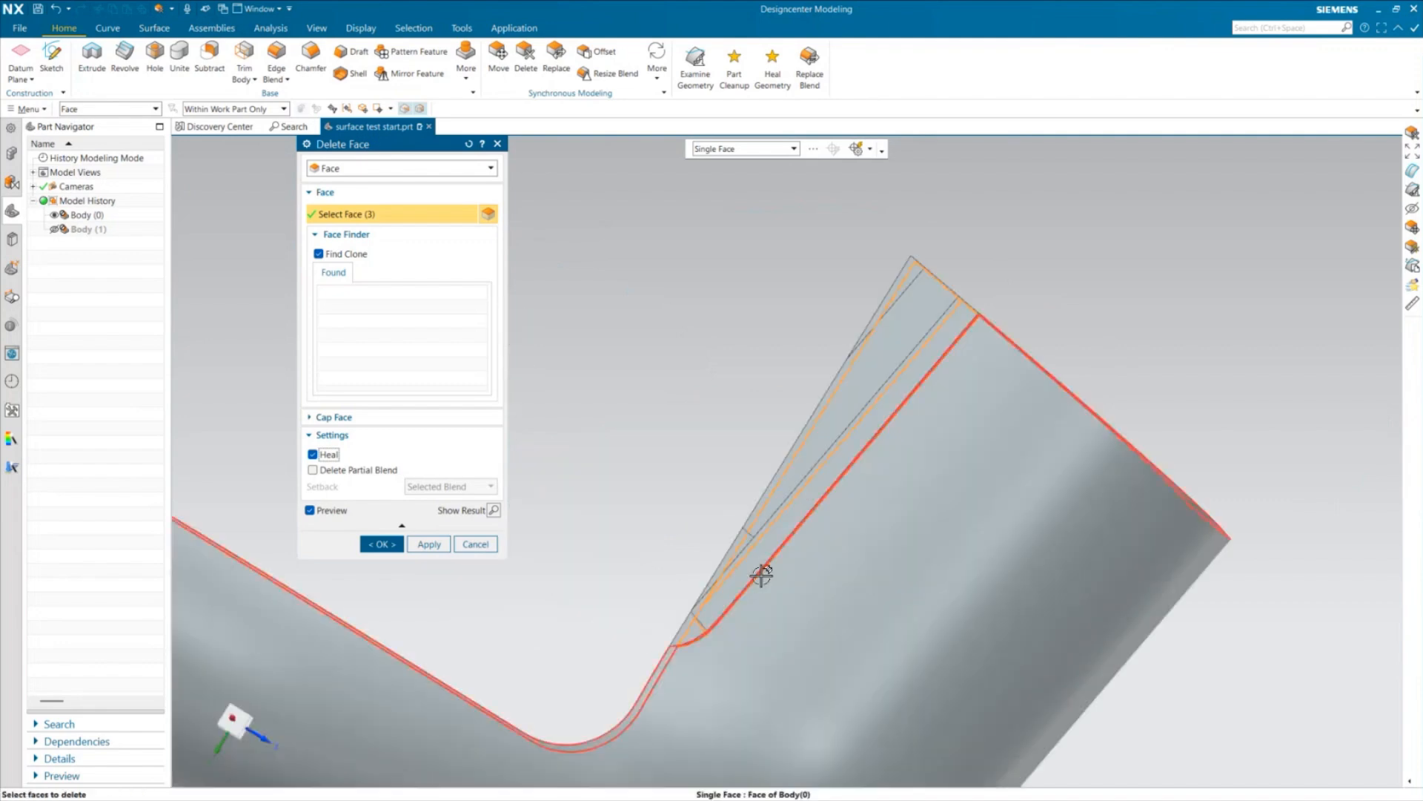
{"action": "left_click", "coordinate": [689, 636]}
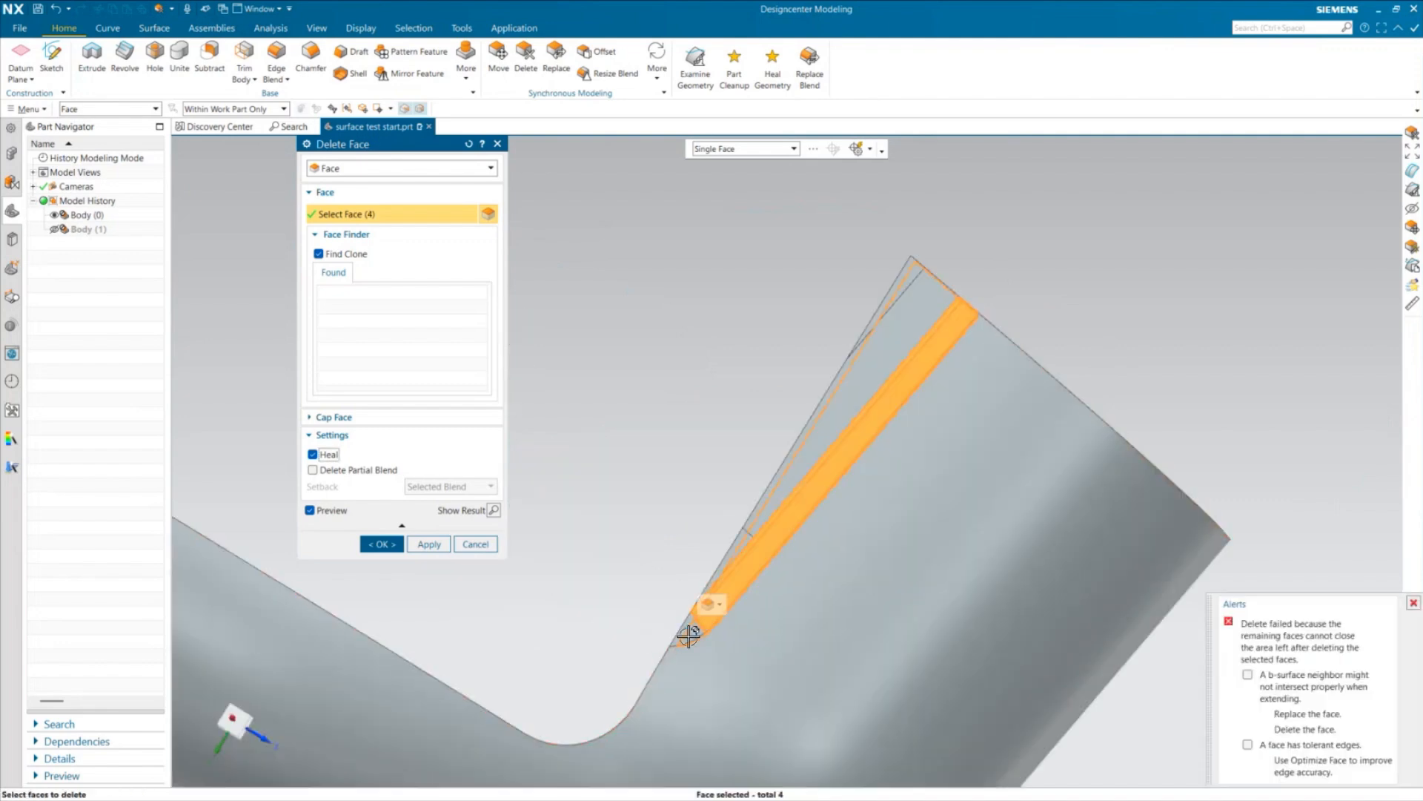
{"action": "left_click", "coordinate": [688, 636]}
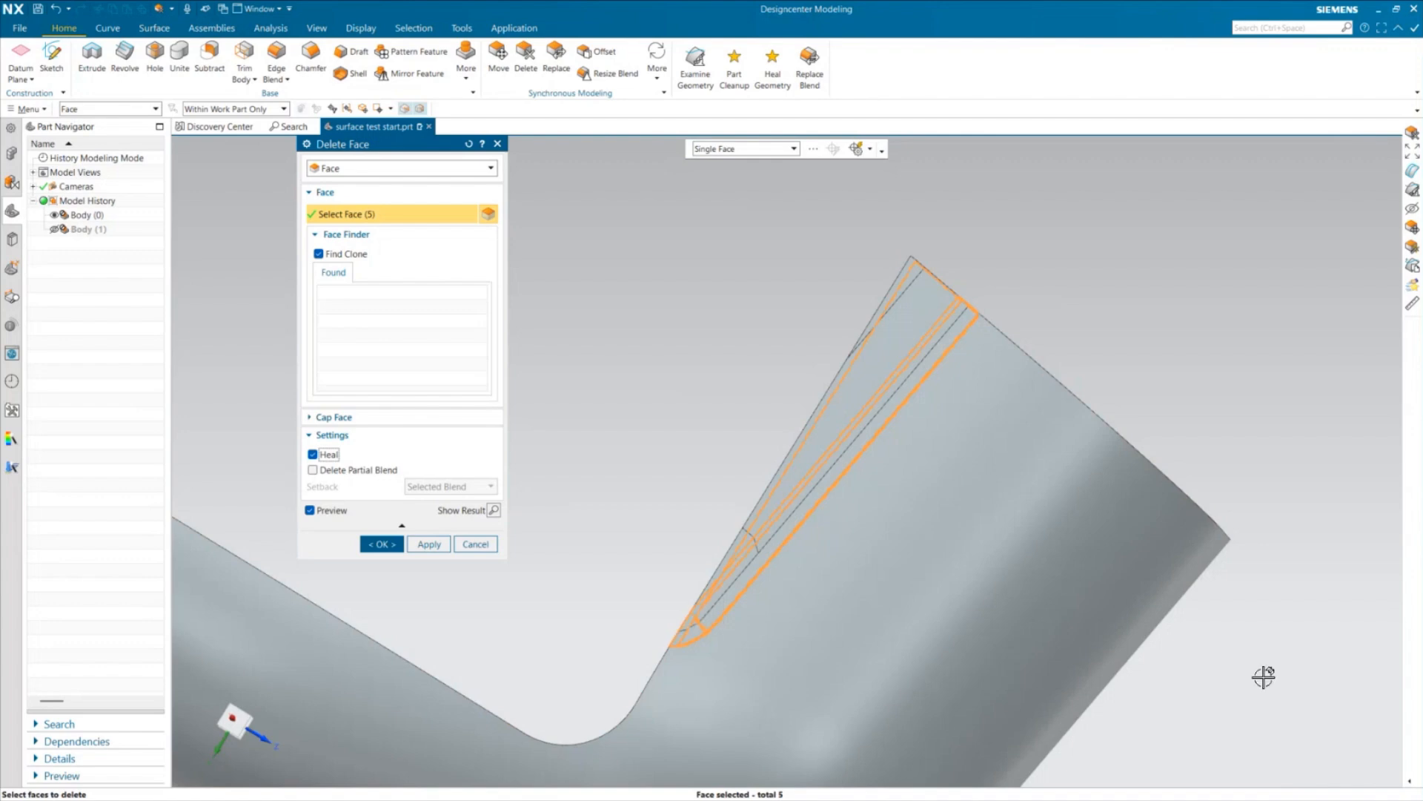
{"action": "left_click", "coordinate": [729, 552]}
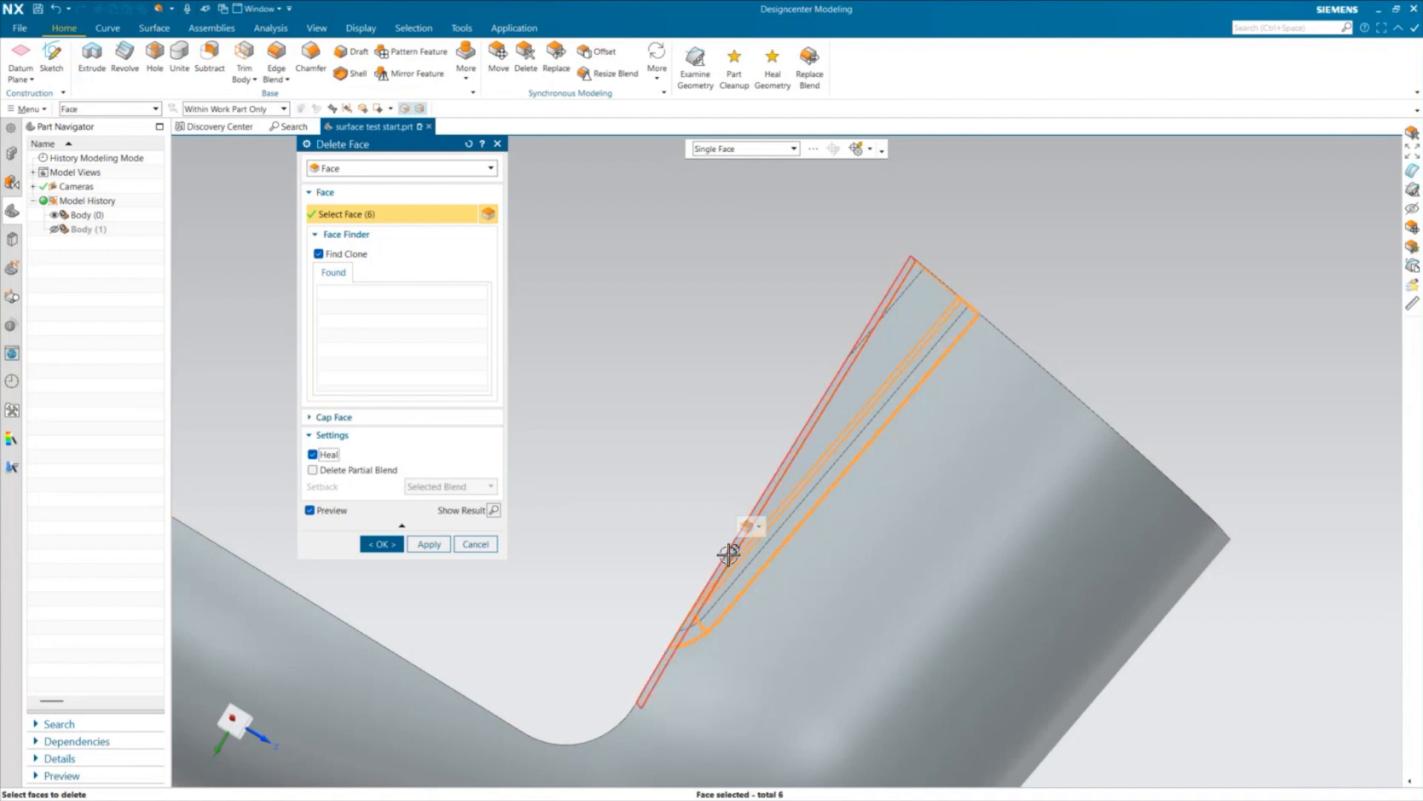
{"action": "left_click", "coordinate": [790, 483]}
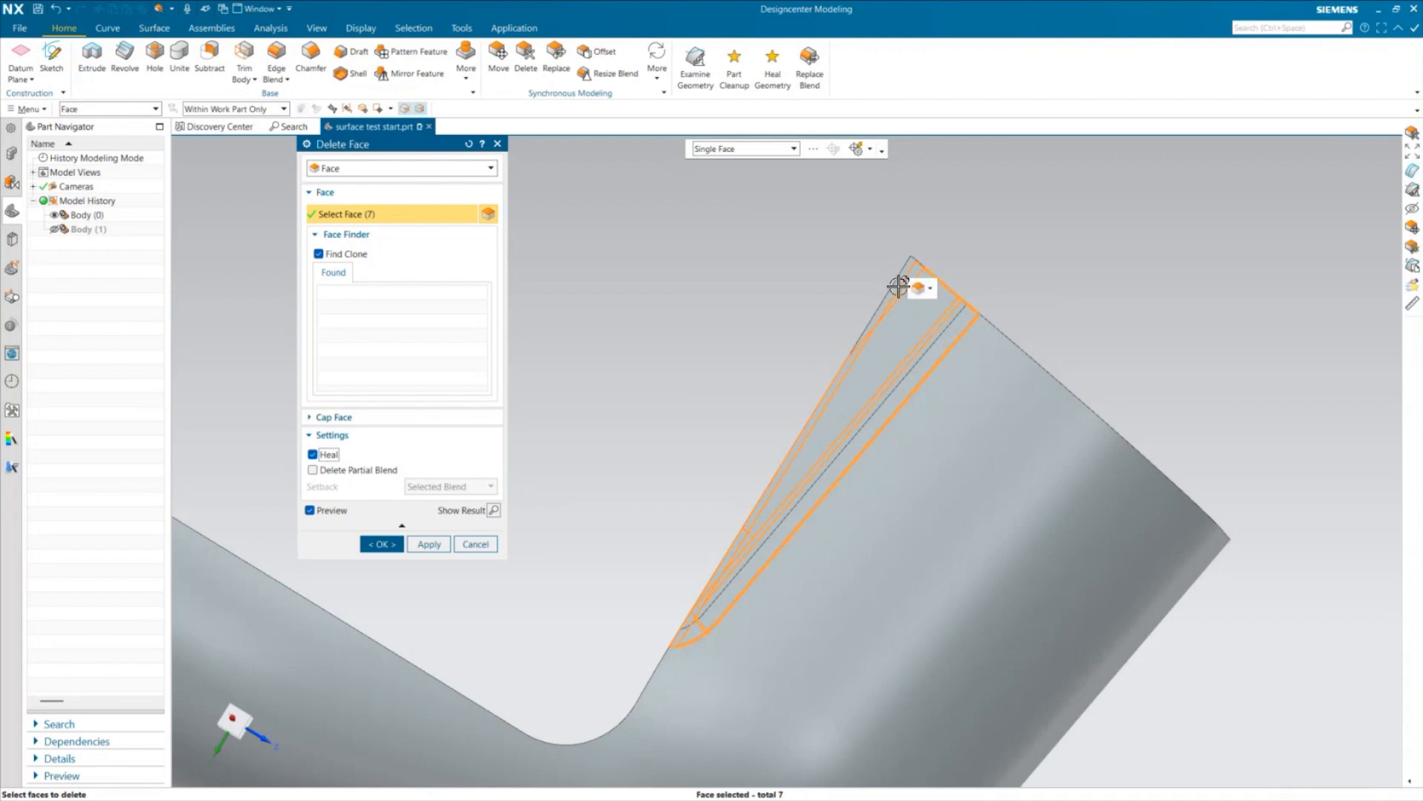
{"action": "scroll", "coordinate": [762, 296], "scroll_direction": "down", "scroll_amount": 1}
{"action": "mouse_move", "coordinate": [757, 298]}
{"action": "middle_mouse_down"}
{"action": "mouse_move", "coordinate": [756, 318]}
{"action": "mouse_move", "coordinate": [772, 317]}
{"action": "middle_mouse_up"}
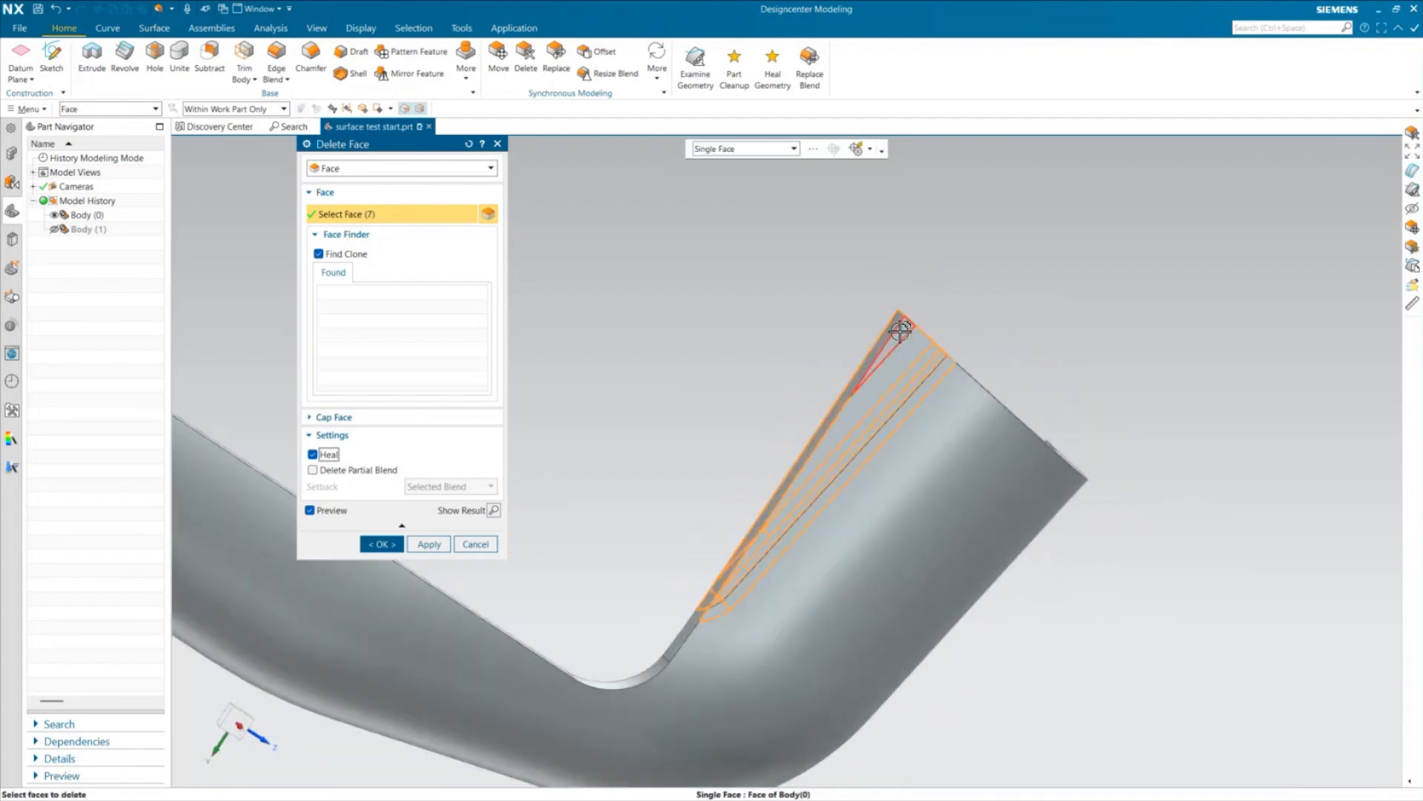
{"action": "left_click", "coordinate": [382, 543]}
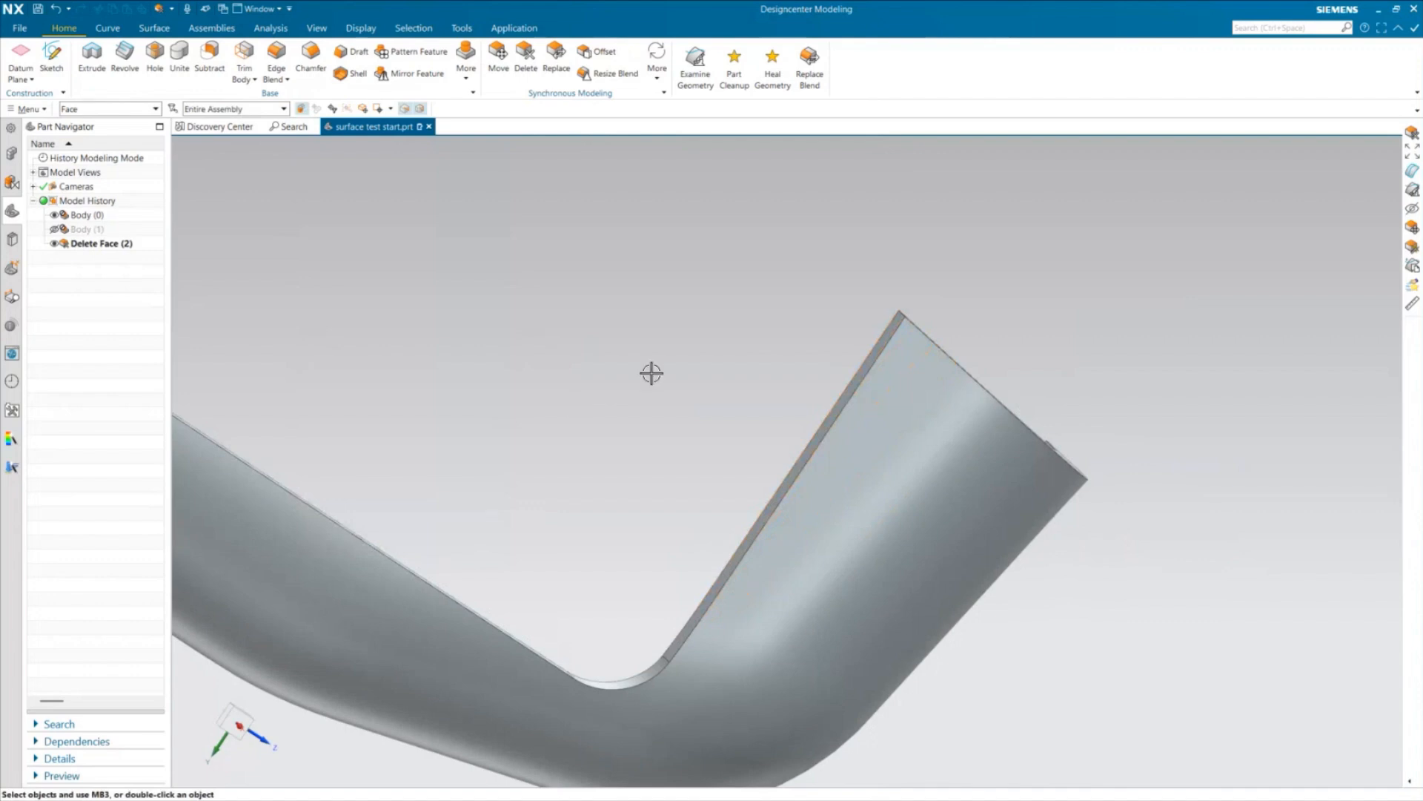
Inspect the tray's inner tangent faces with a Reflection Analysis using 32 horizontal coloured line images, then close the analysis
{"action": "scroll", "coordinate": [650, 373], "scroll_direction": "down", "scroll_amount": 4}
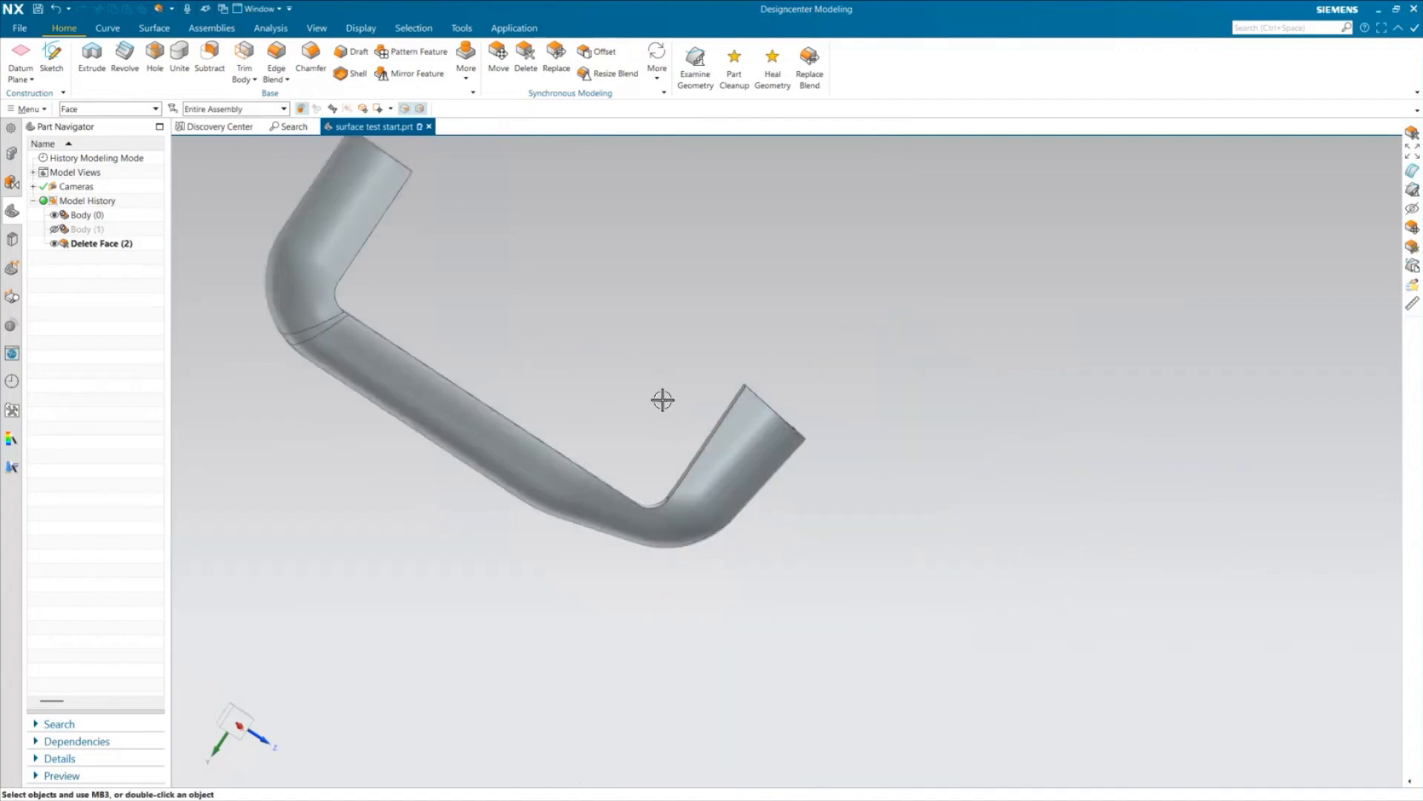
{"action": "middle_click_drag", "start_coordinate": [663, 400], "coordinate": [637, 528]}
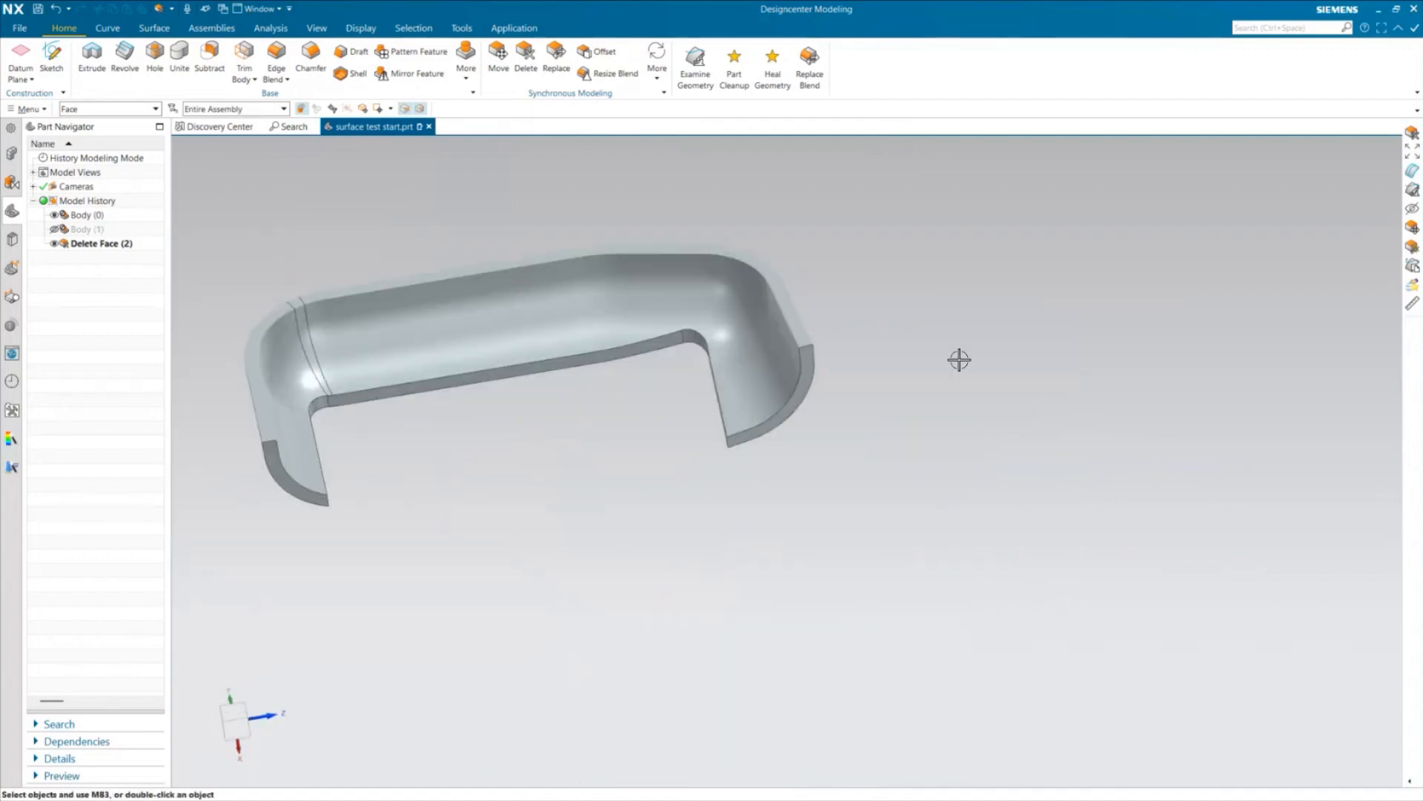
{"action": "scroll", "coordinate": [301, 342], "scroll_direction": "up", "scroll_amount": 3}
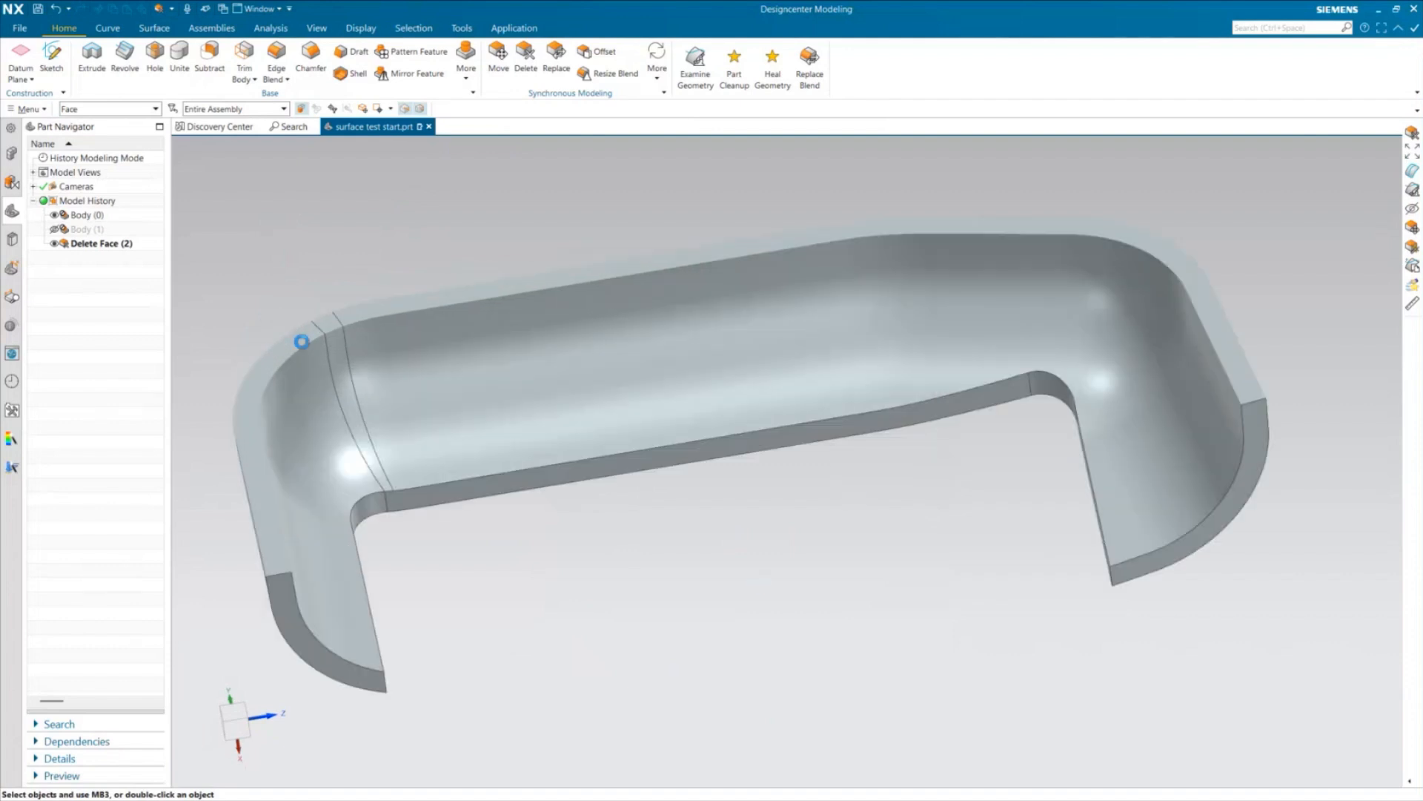
{"action": "key", "text": "ctrl+f"}
{"action": "scroll", "coordinate": [608, 508], "scroll_direction": "down", "scroll_amount": 3}
{"action": "middle_click_drag", "start_coordinate": [630, 523], "coordinate": [655, 551]}
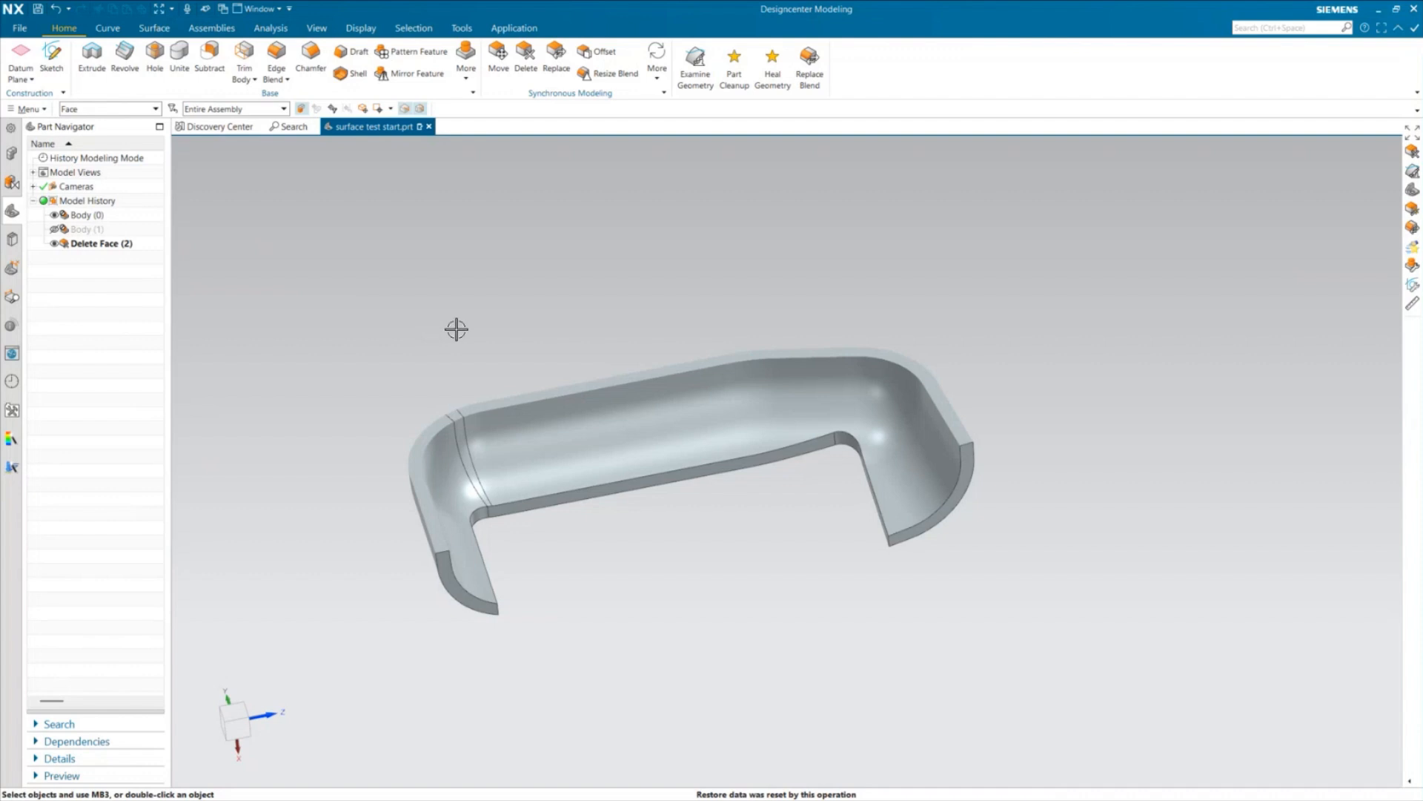
{"action": "left_click", "coordinate": [270, 28]}
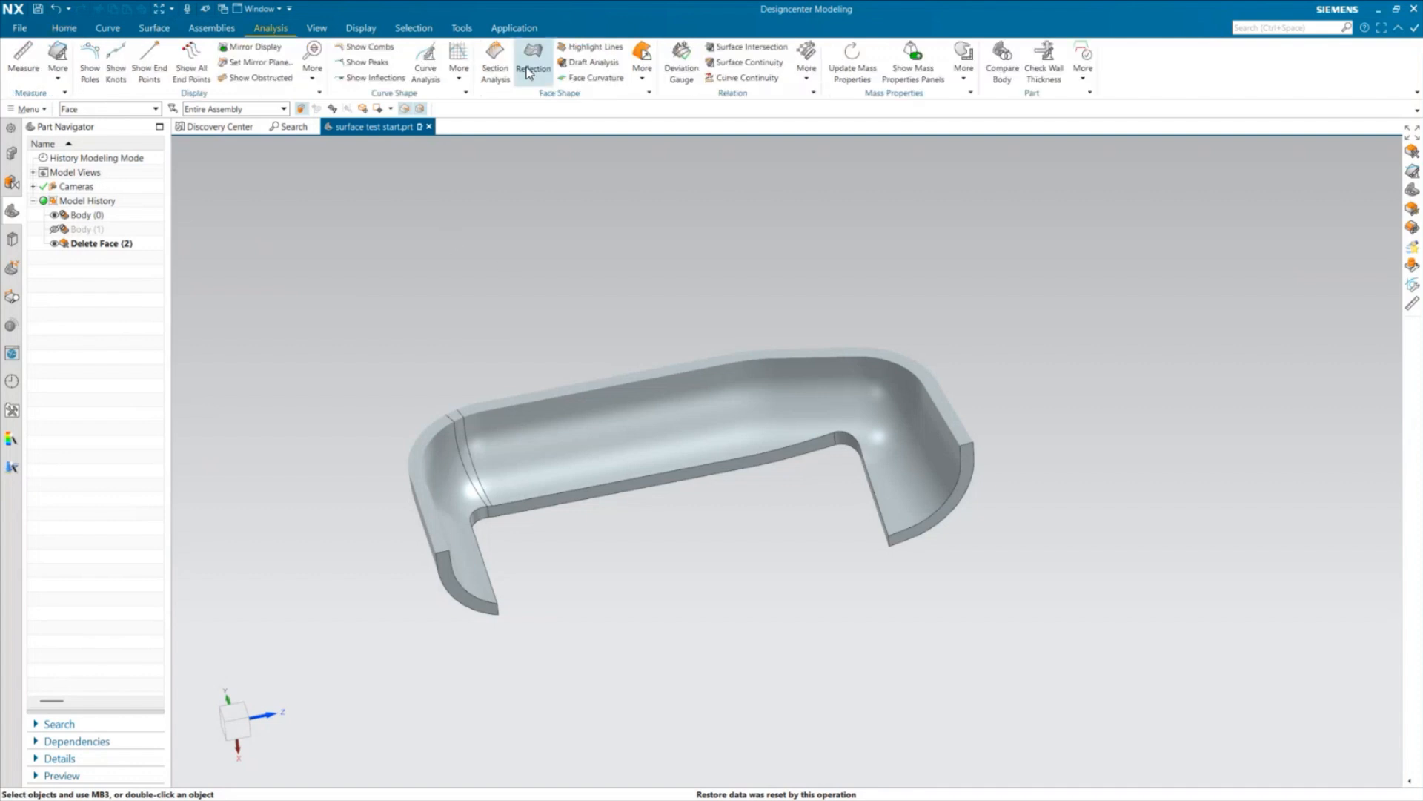
{"action": "left_click", "coordinate": [528, 71]}
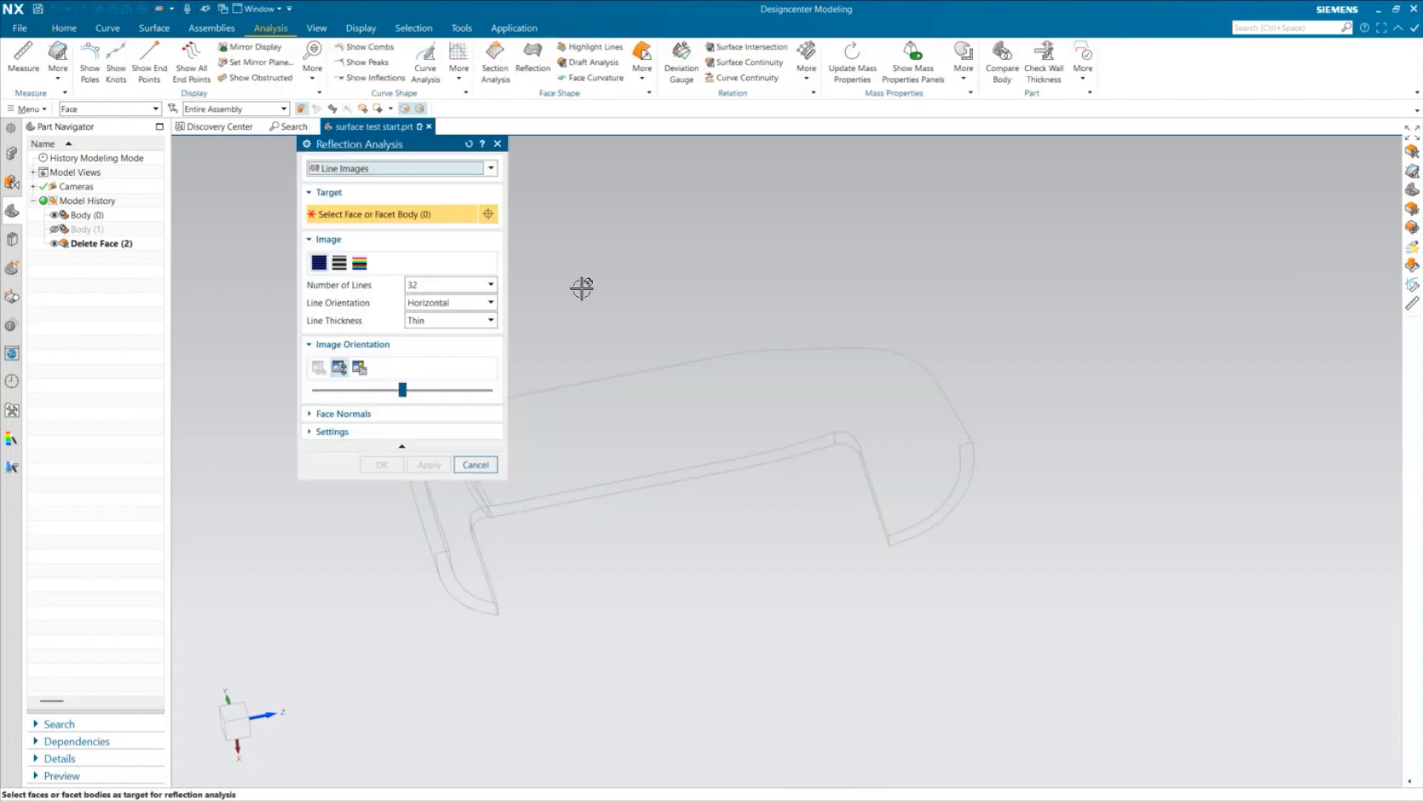
{"action": "left_click", "coordinate": [358, 263]}
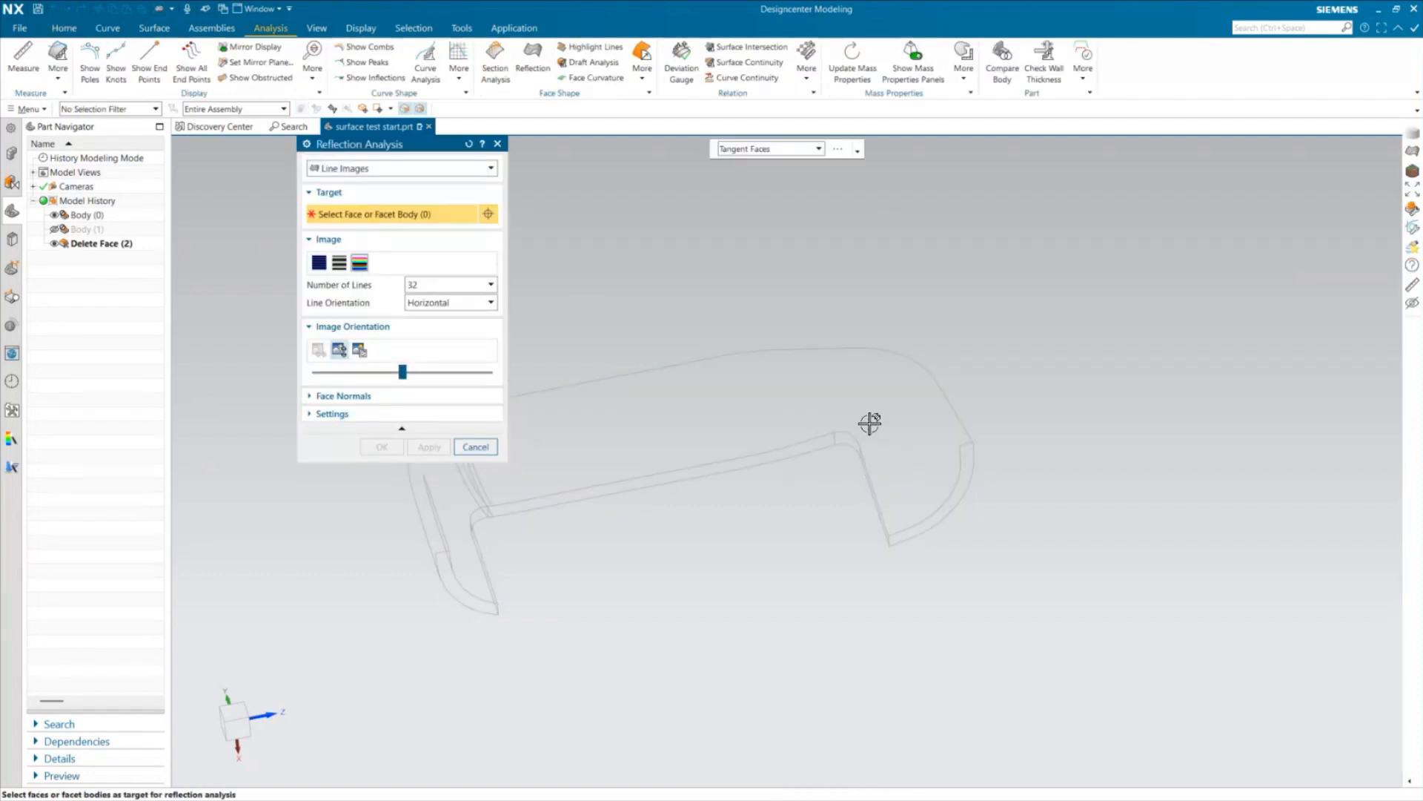
{"action": "left_click", "coordinate": [939, 460]}
{"action": "middle_click_drag", "start_coordinate": [772, 620], "coordinate": [793, 592]}
{"action": "key", "text": "Escape"}
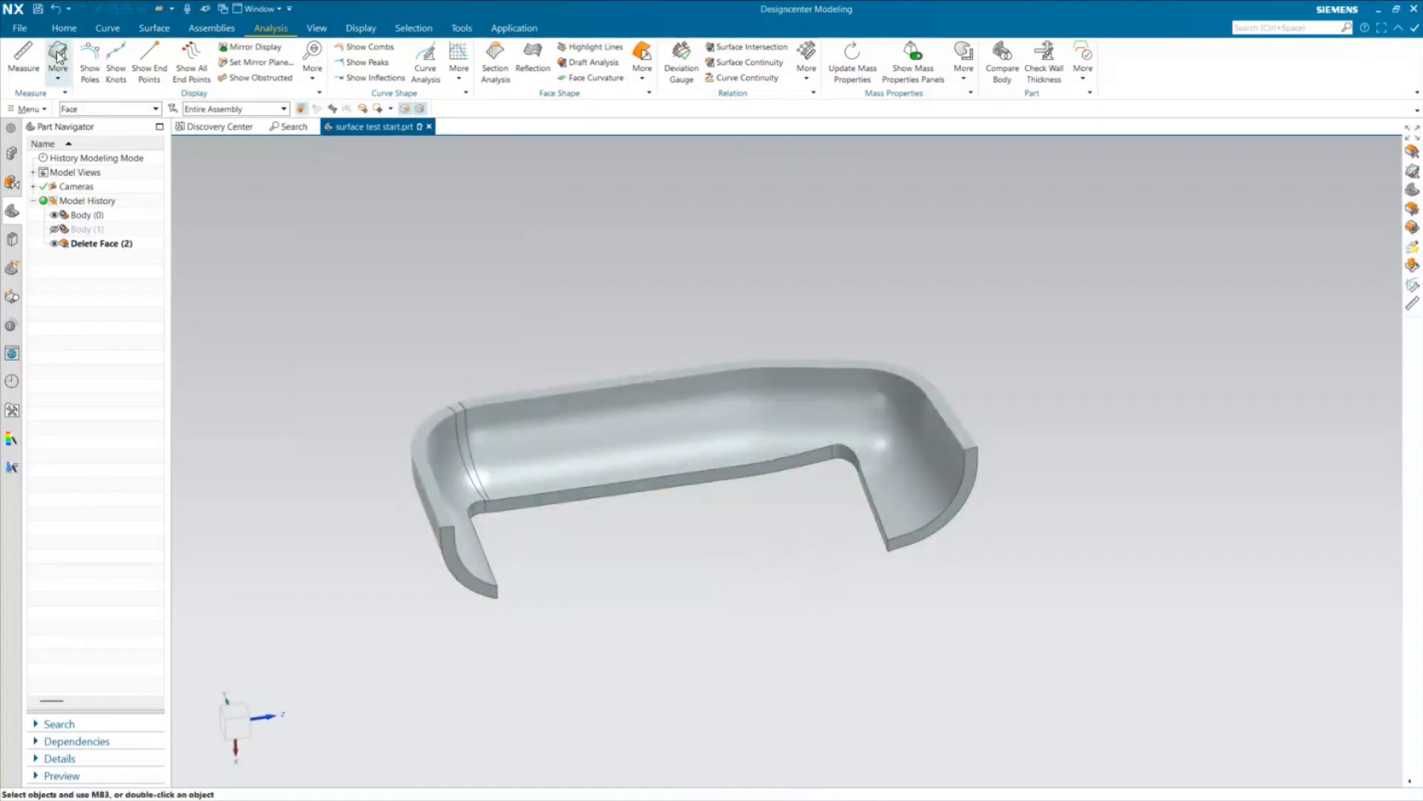
{"action": "left_click", "coordinate": [64, 28]}
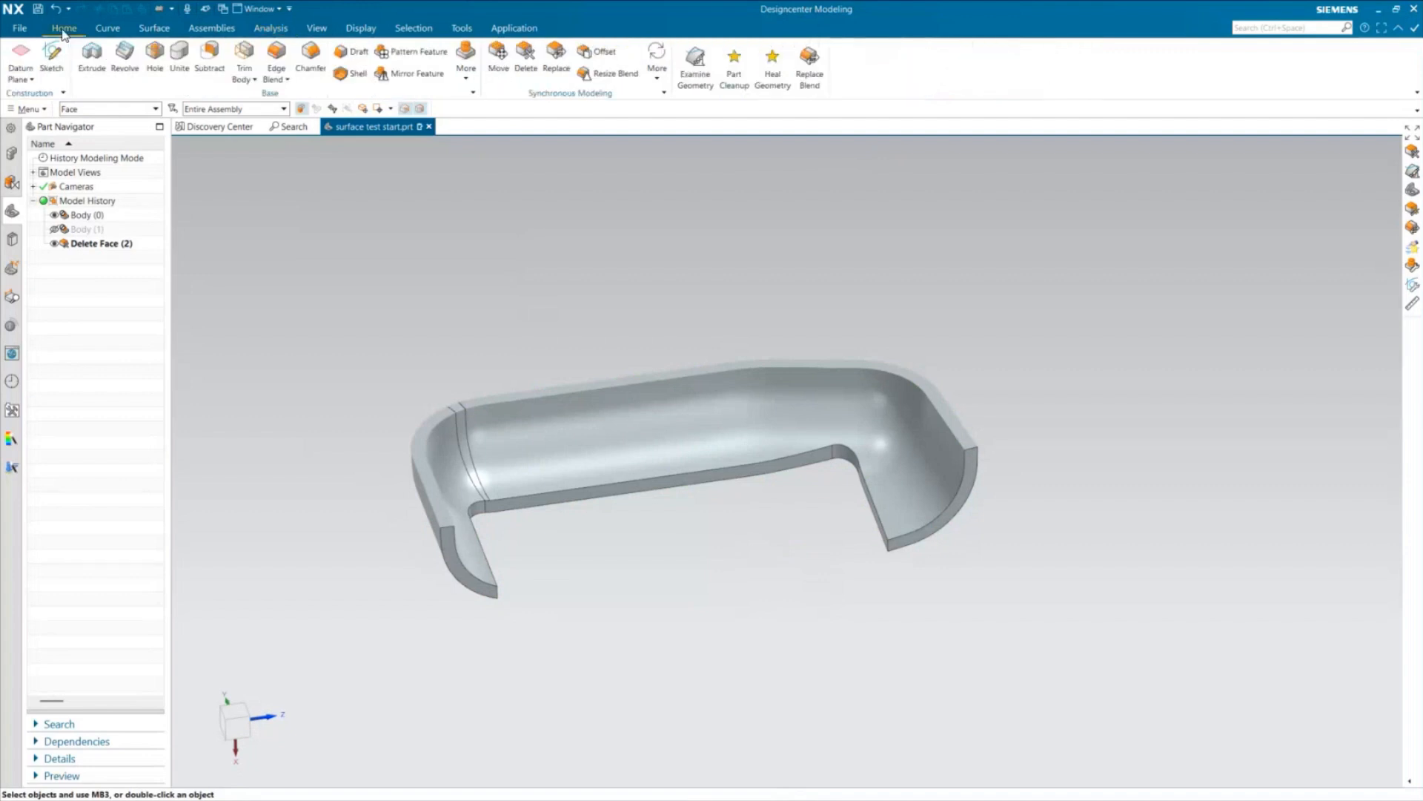
{"action": "left_click", "coordinate": [657, 63]}
{"action": "left_click", "coordinate": [694, 214]}
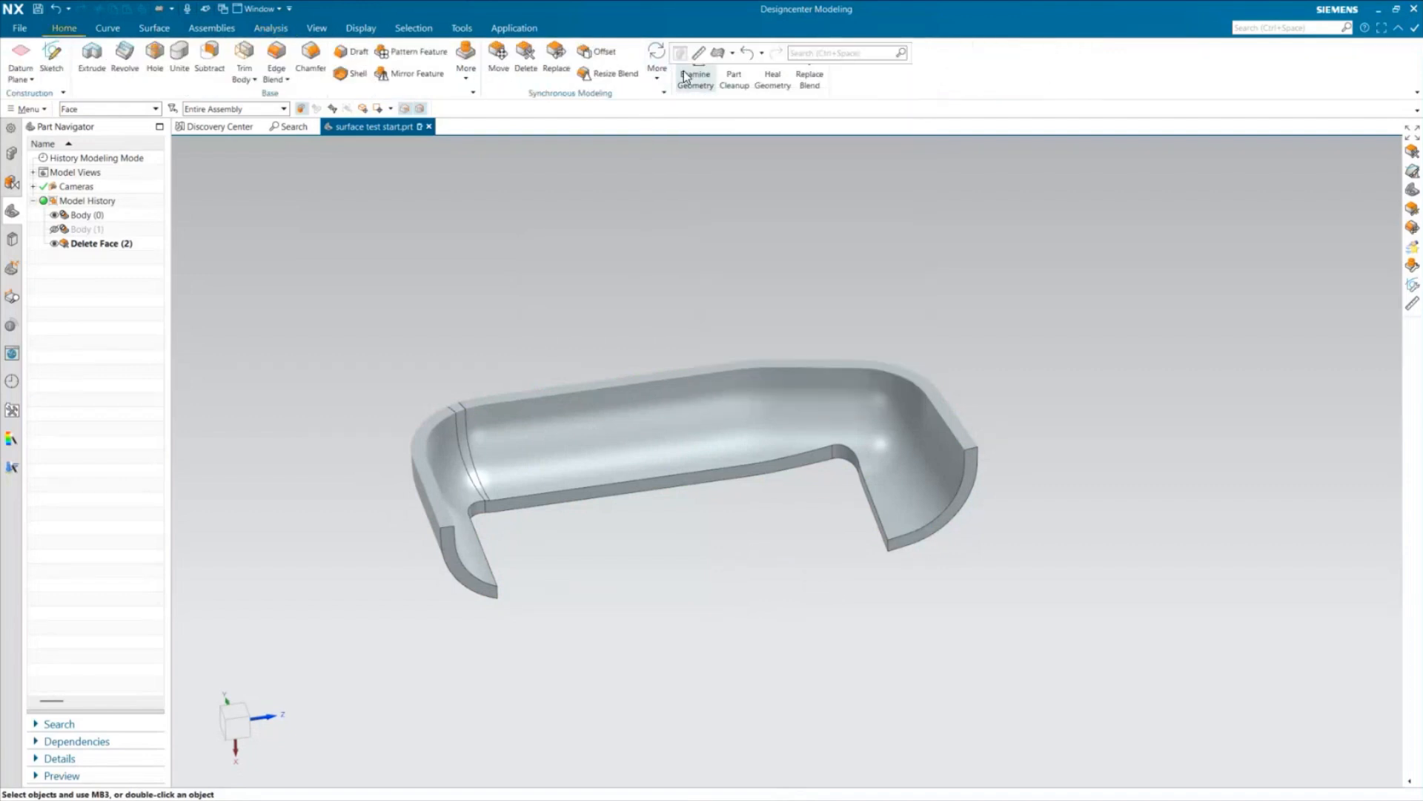
{"action": "left_click", "coordinate": [549, 298]}
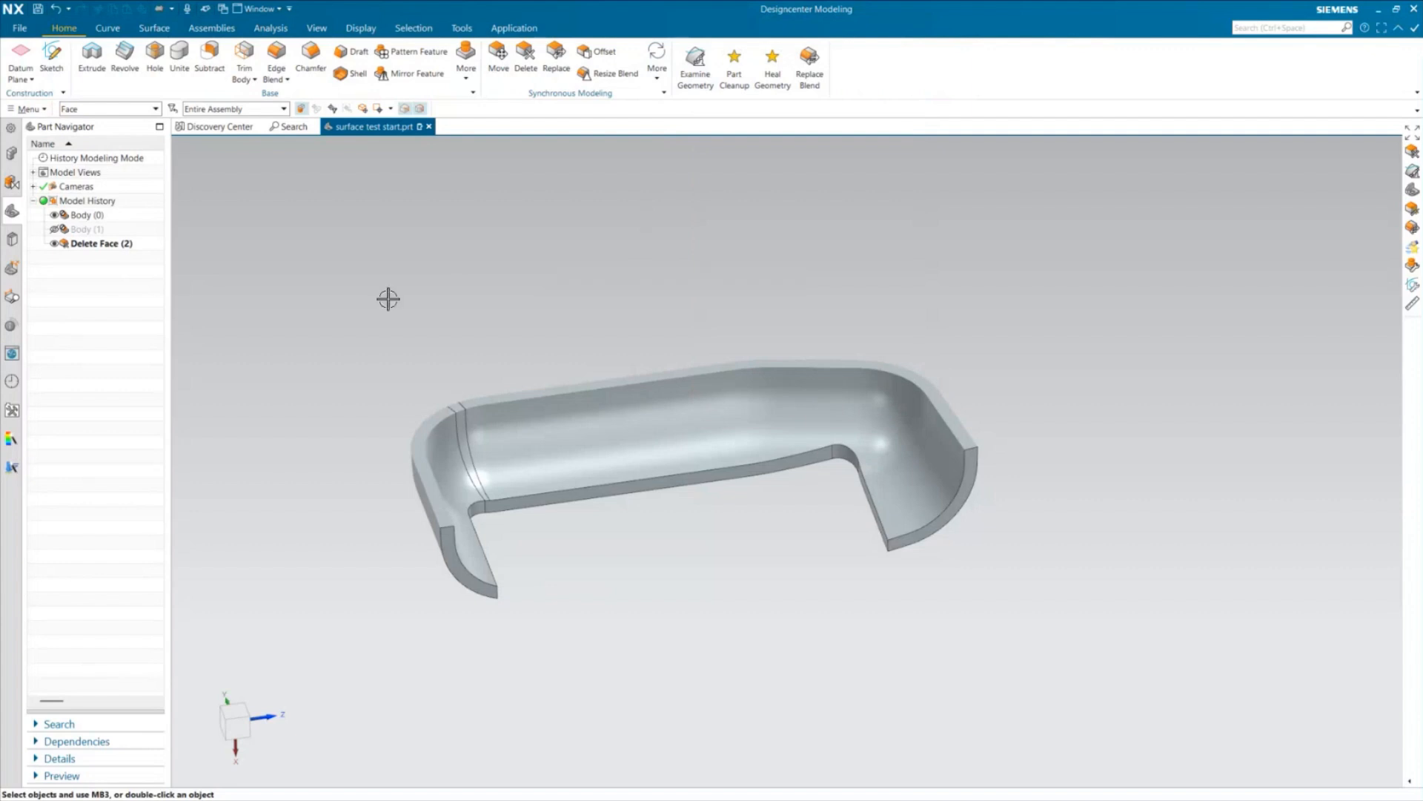
Undo the healed sliver-face deletion together with the earlier face optimization
{"action": "left_click", "coordinate": [69, 8]}
{"action": "left_click", "coordinate": [87, 72]}
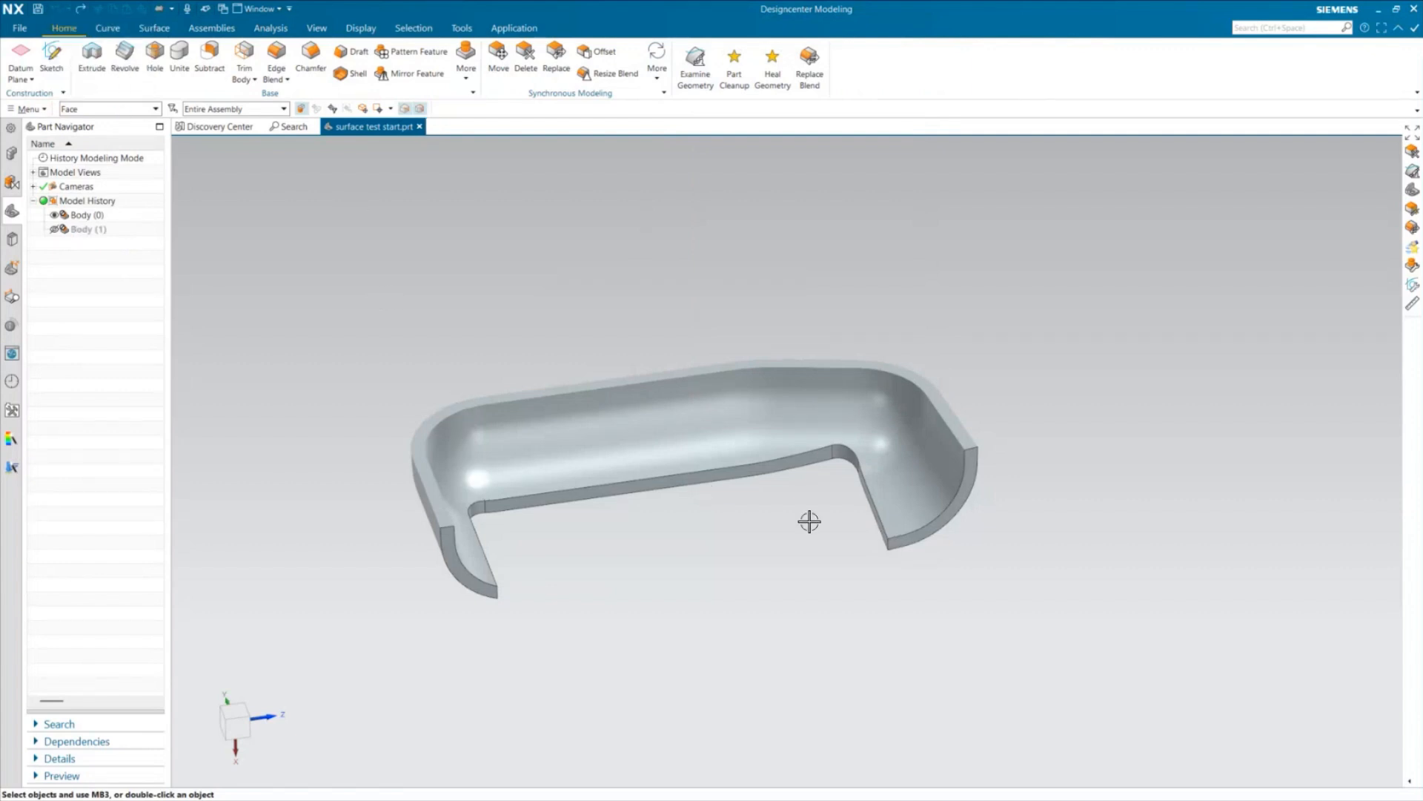
{"action": "mouse_move", "coordinate": [807, 518]}
{"action": "middle_mouse_down"}
{"action": "mouse_move", "coordinate": [833, 486]}
{"action": "mouse_move", "coordinate": [810, 524]}
{"action": "middle_mouse_up"}
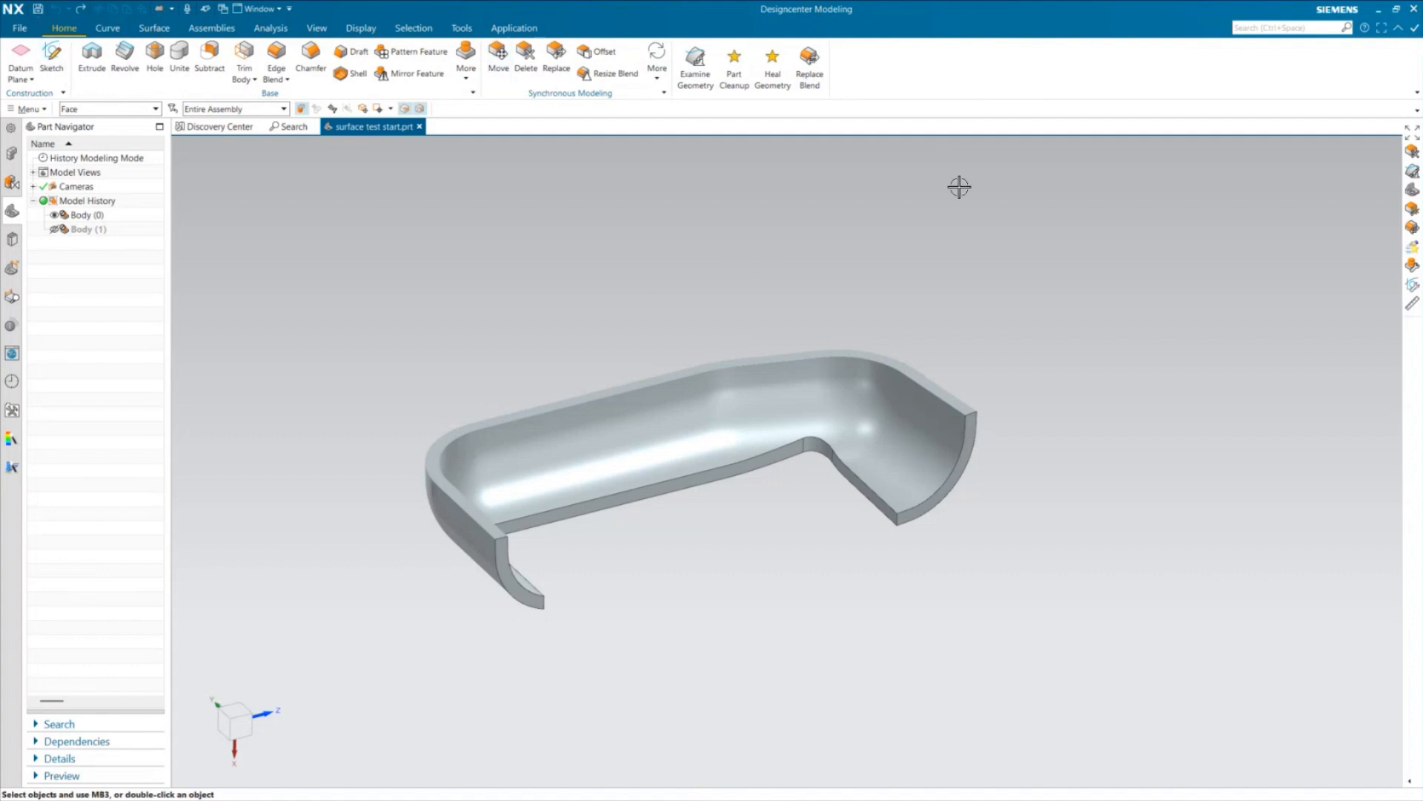
Search the commands for "part cleanup", view the Part Cleanup options and close them without running the cleanup
{"action": "left_click", "coordinate": [1254, 28]}
{"action": "type", "text": "part clean"}
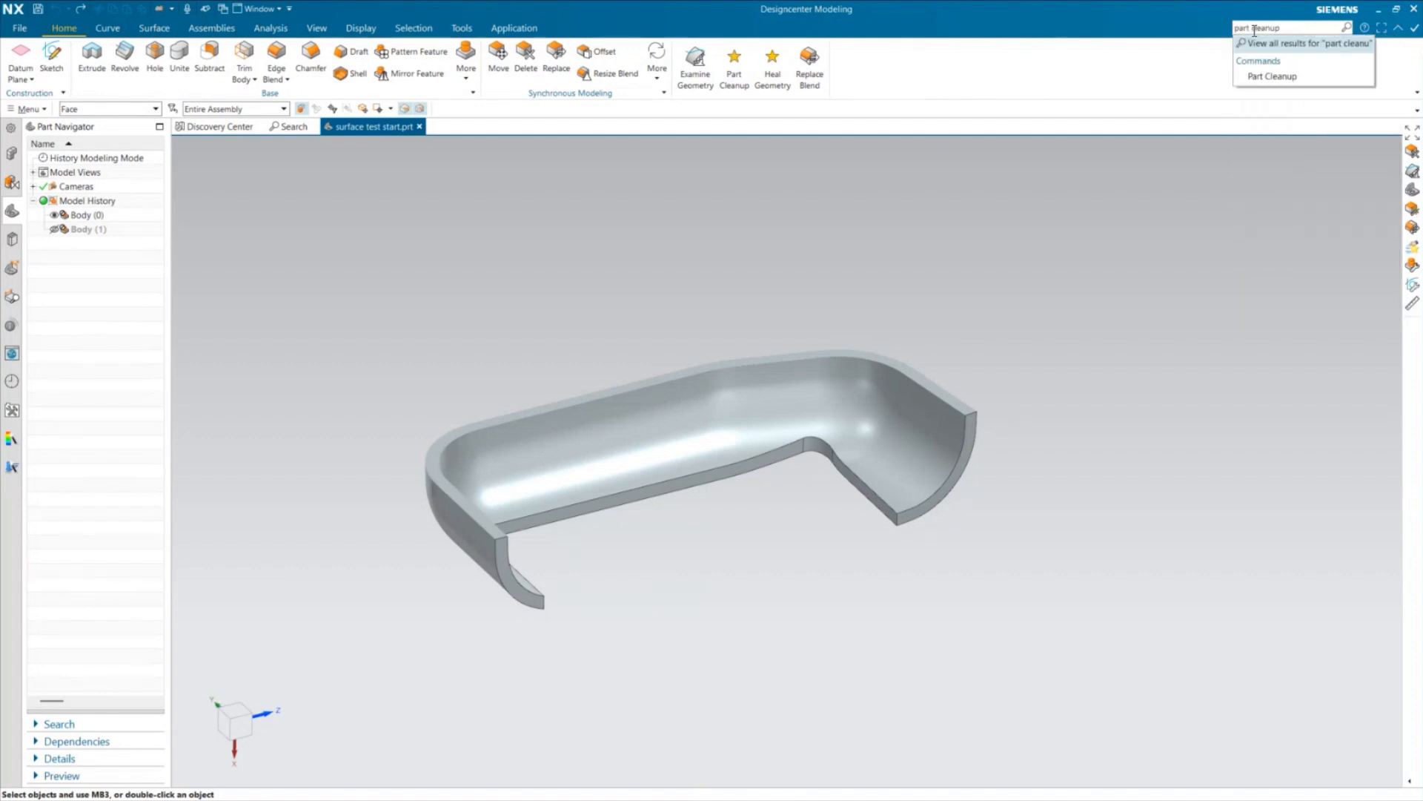
{"action": "type", "text": "up"}
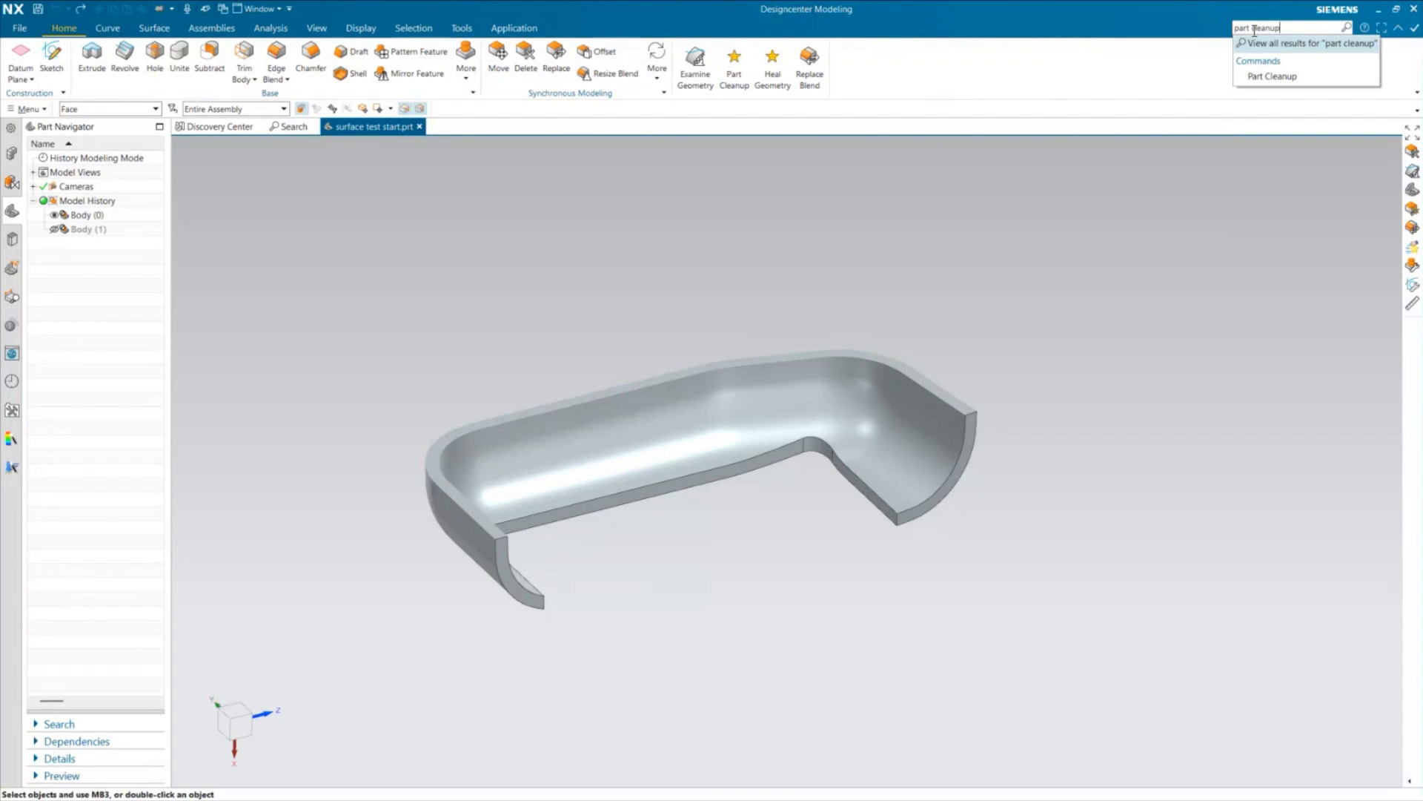
{"action": "left_click", "coordinate": [1264, 78]}
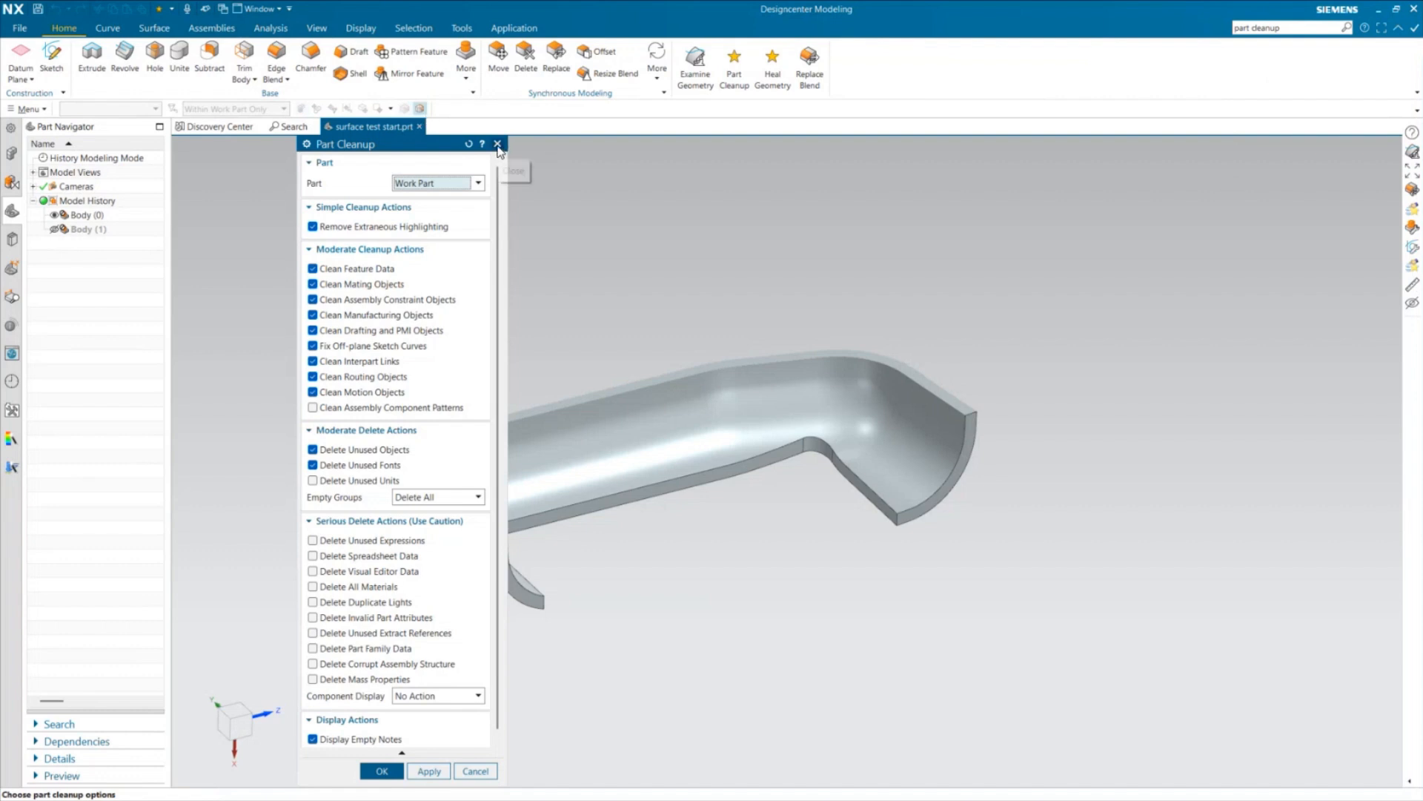
{"action": "left_click", "coordinate": [498, 144]}
Show all search results for "part cleanup" and expand the Customer Defaults group in the result filters
{"action": "left_click", "coordinate": [1237, 28]}
{"action": "key", "text": "BackSpace"}
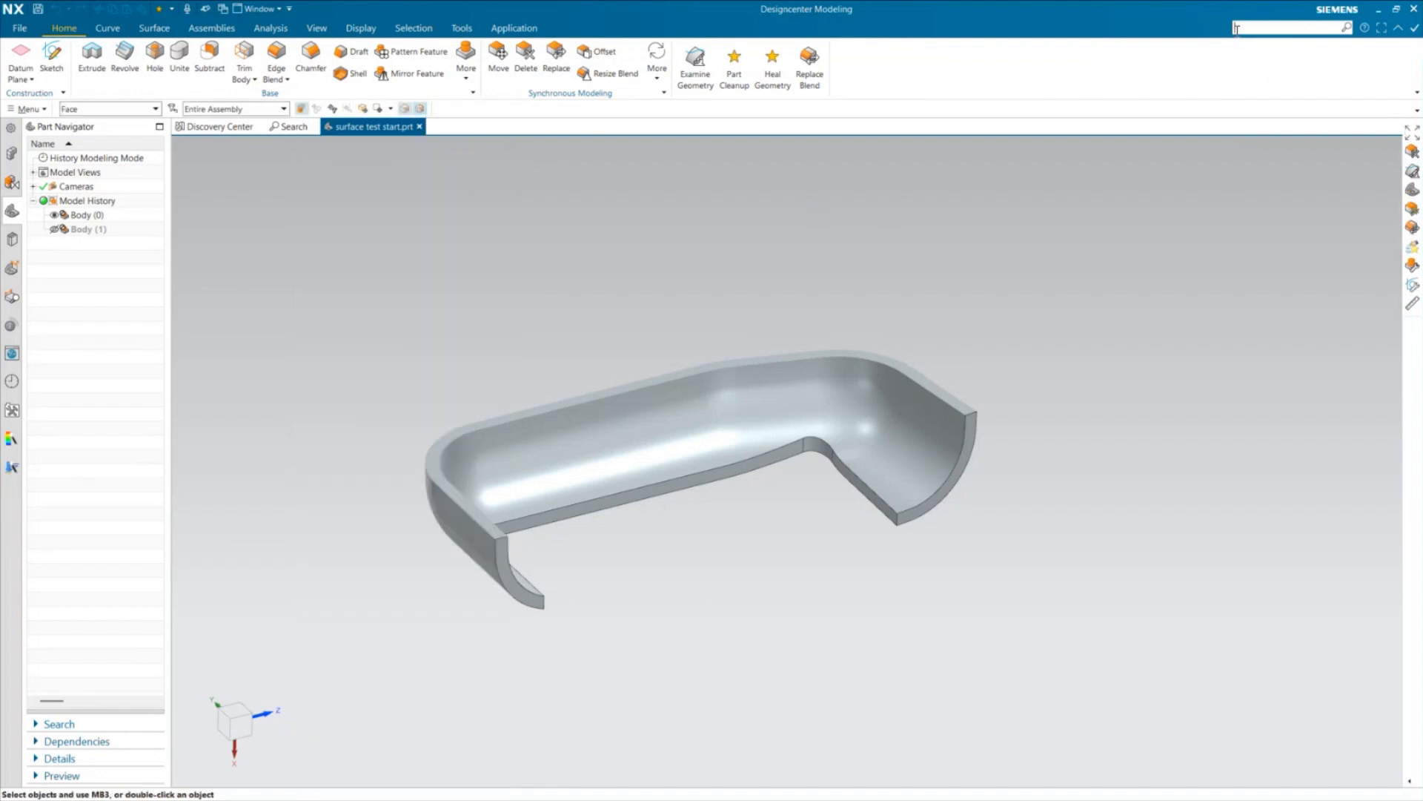
{"action": "type", "text": "part c"}
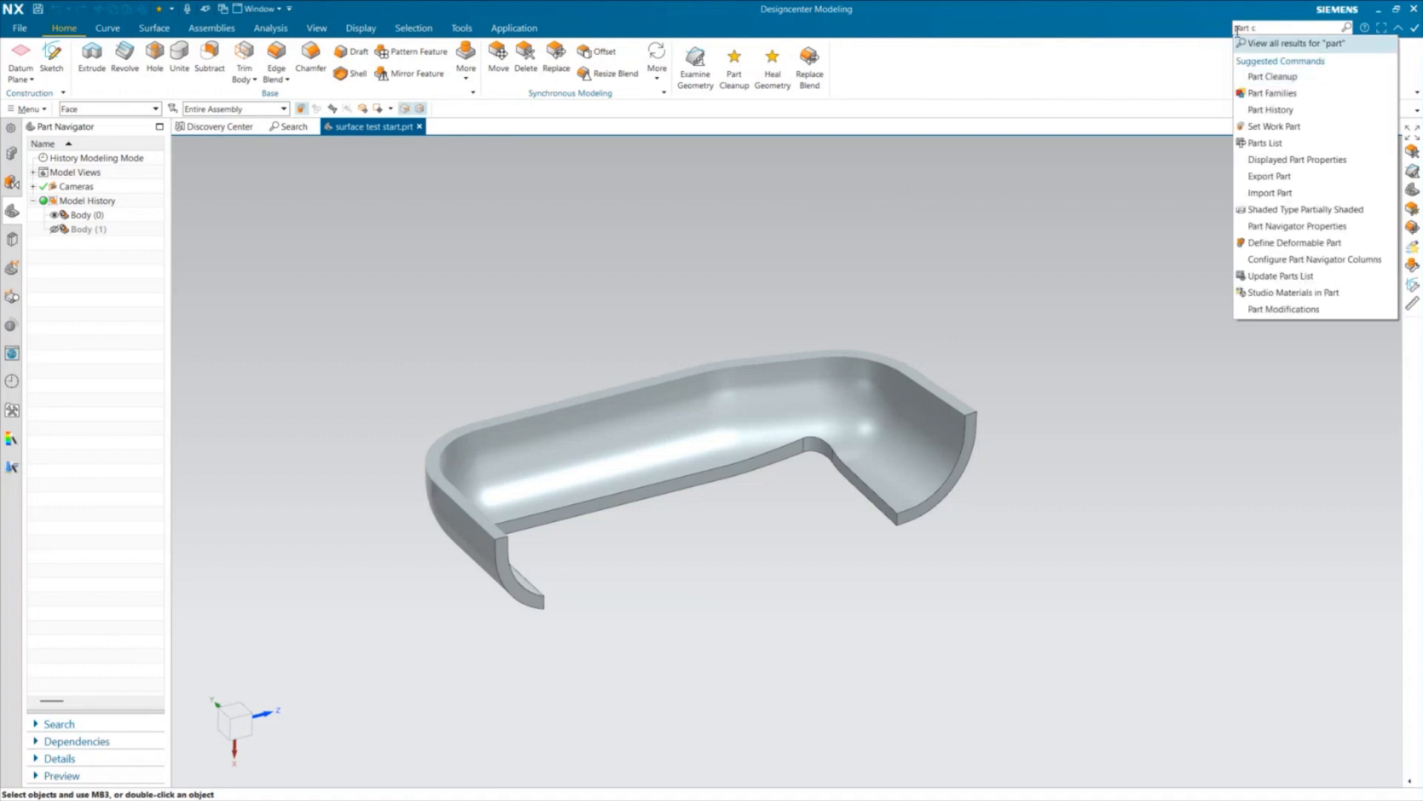
{"action": "type", "text": "leanup"}
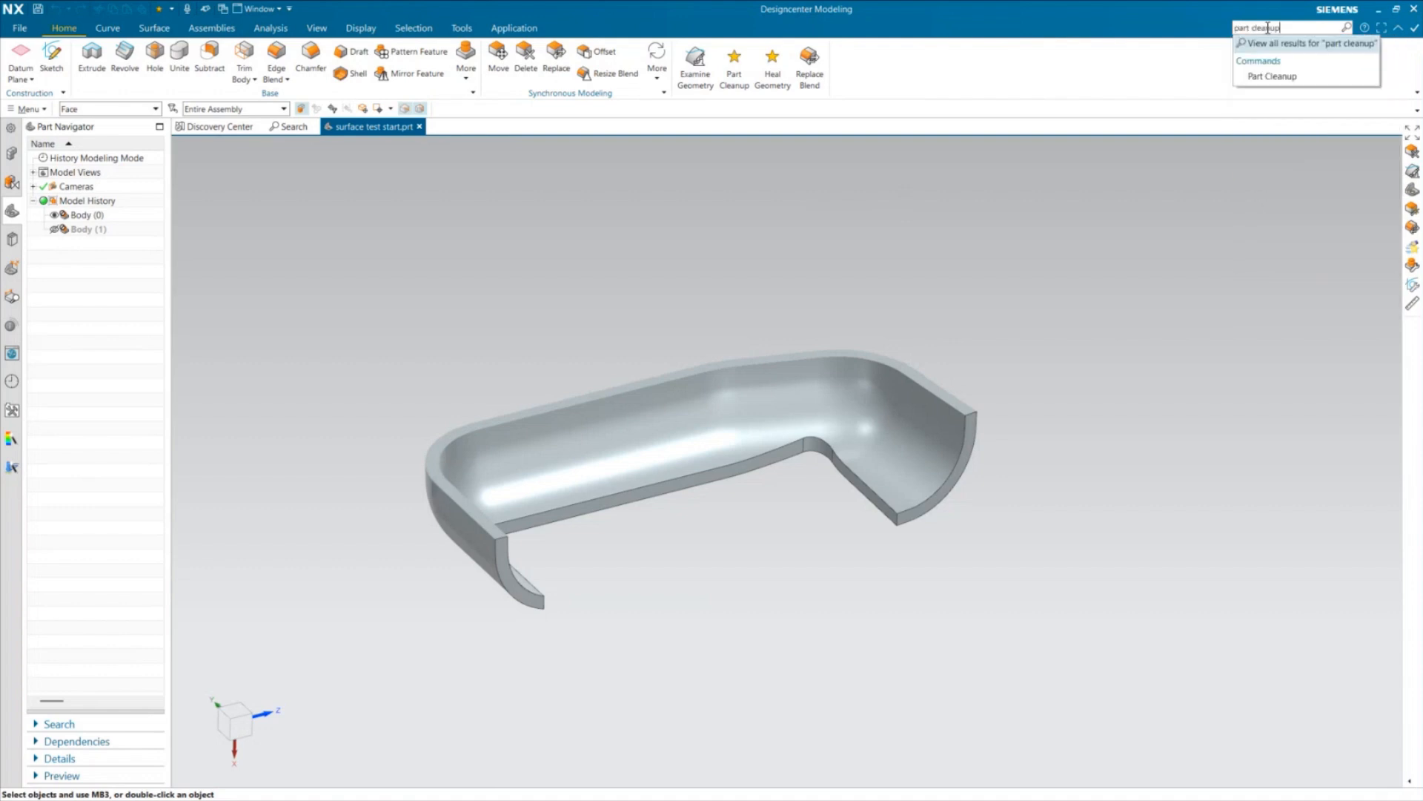
{"action": "left_click", "coordinate": [1347, 28]}
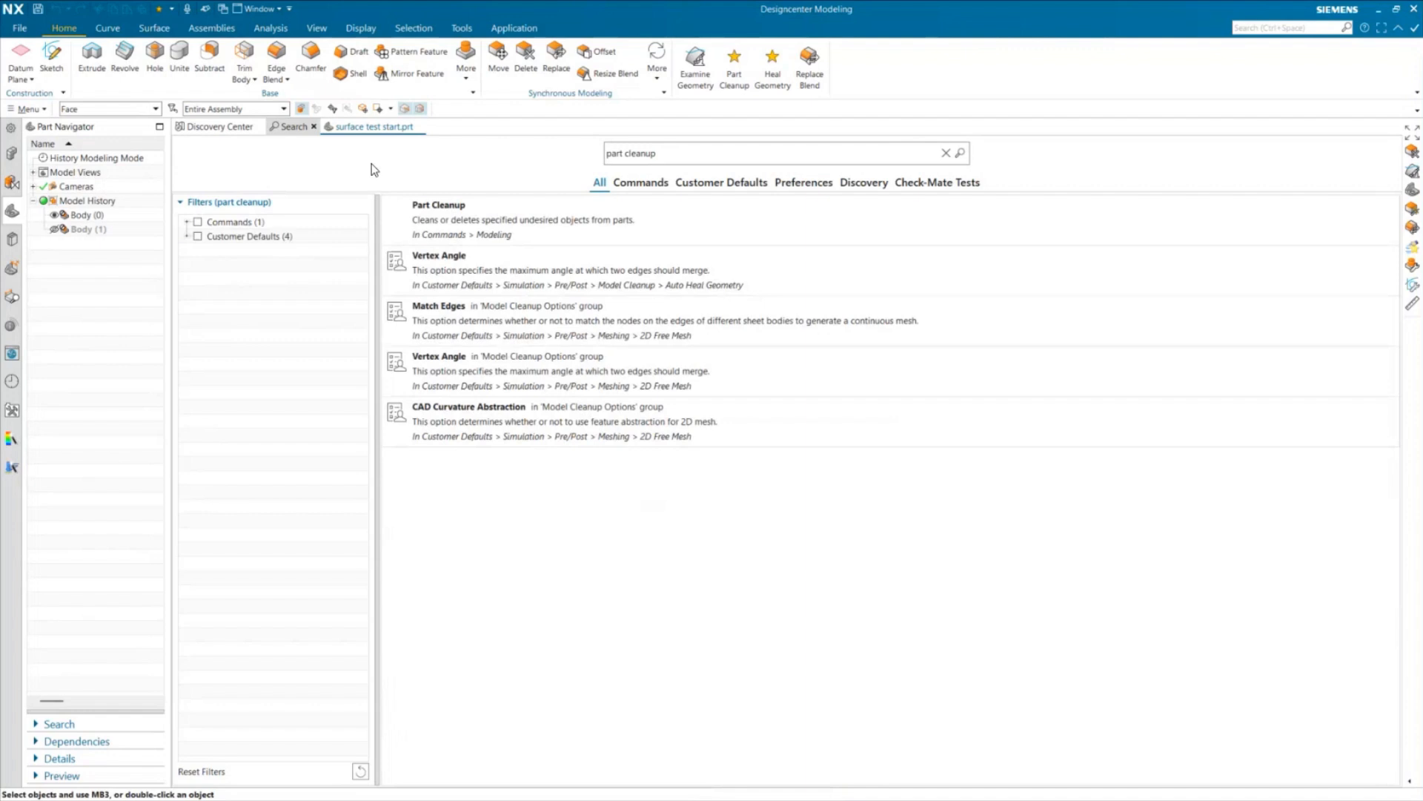
{"action": "left_click", "coordinate": [187, 237]}
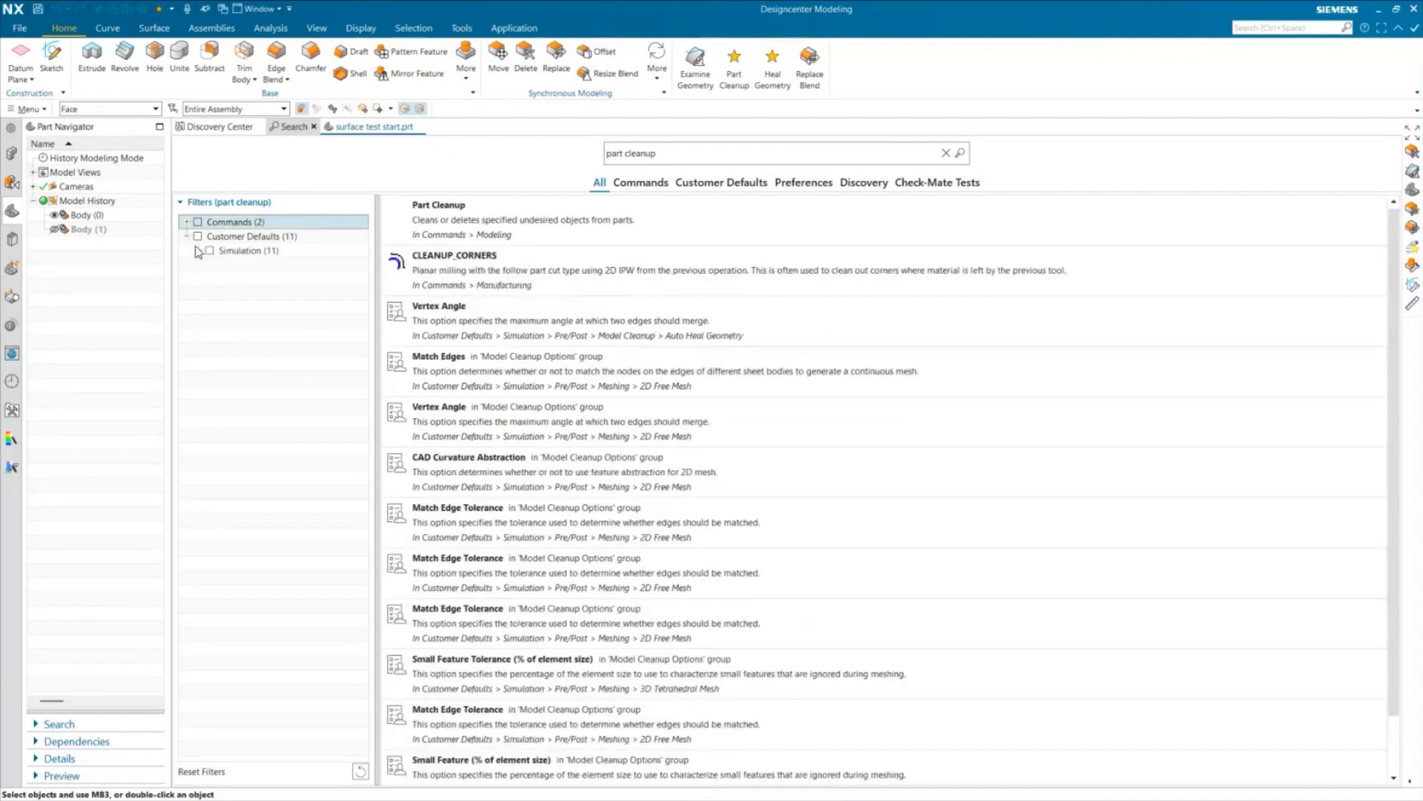
Expand the Commands filter group, view the ribbon tabs available for adding Part Cleanup, and return to surface test start.prt
{"action": "left_click", "coordinate": [187, 222]}
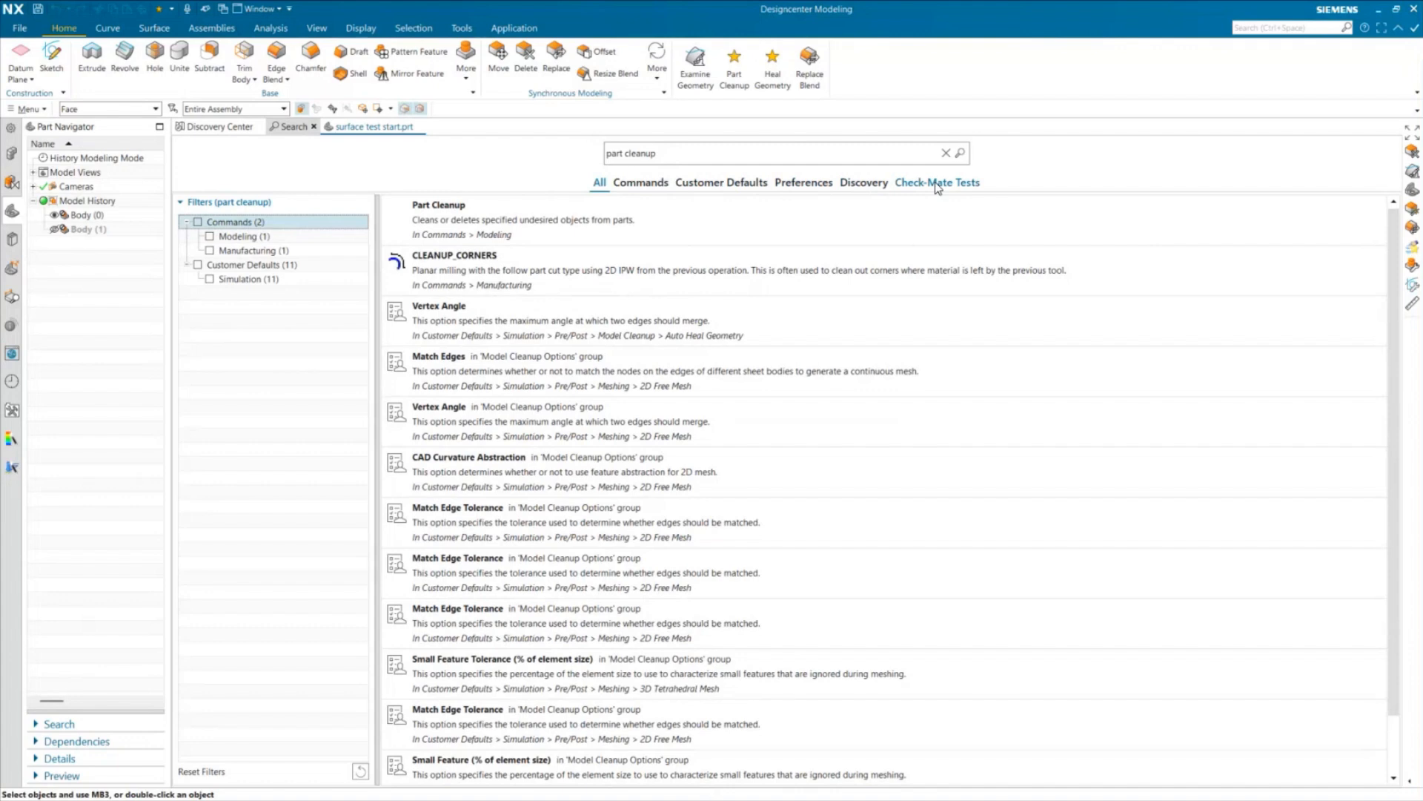
{"action": "right_click", "coordinate": [475, 224]}
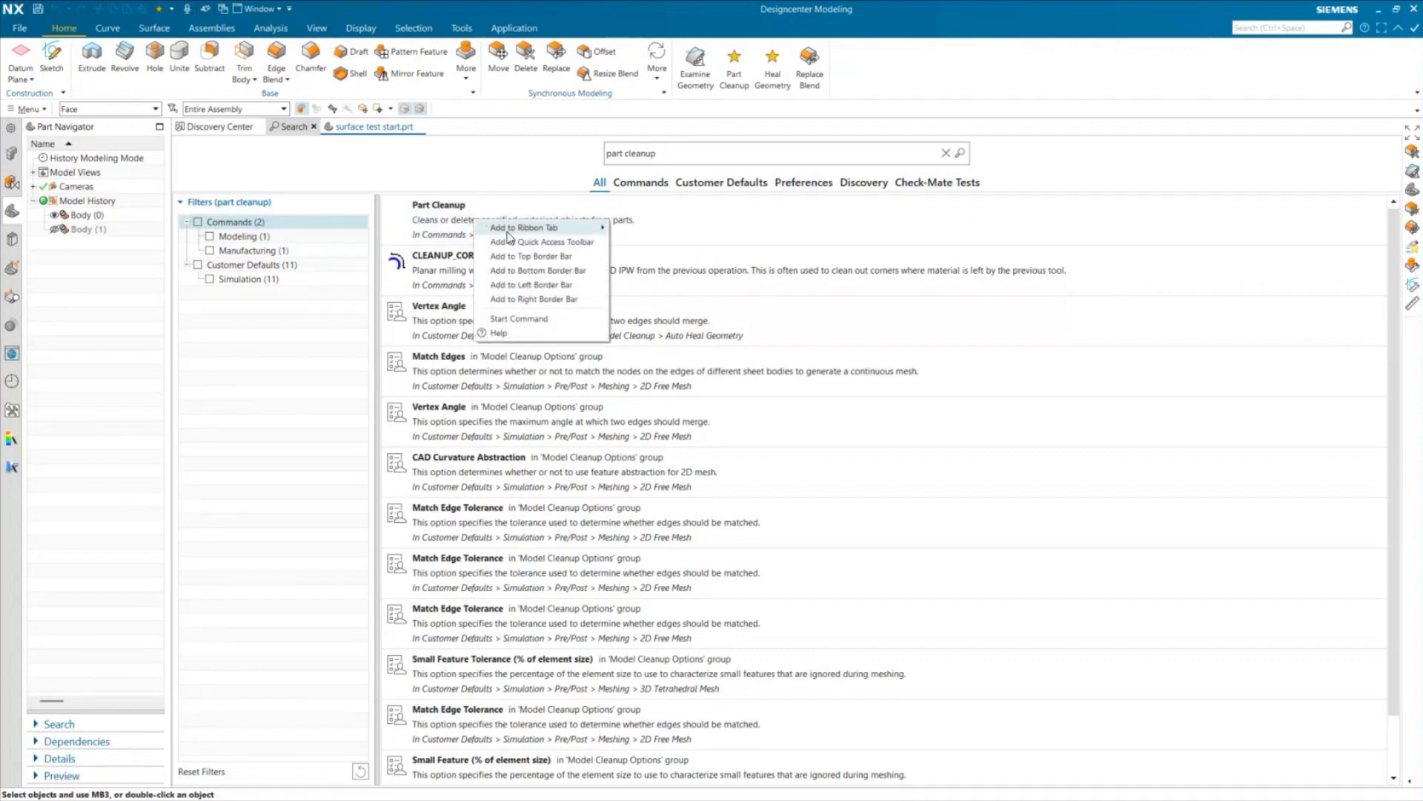
{"action": "mouse_move", "coordinate": [511, 230]}
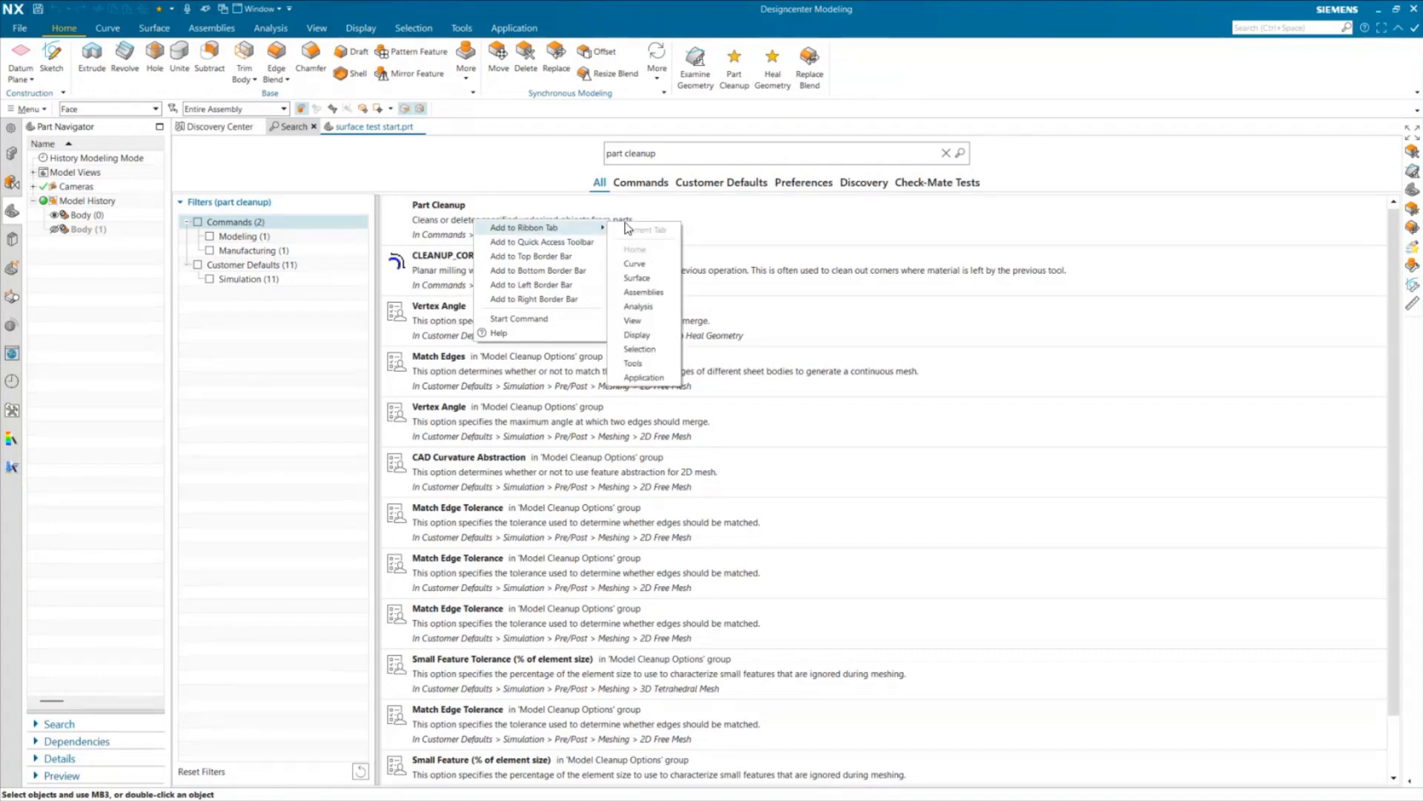
{"action": "left_click", "coordinate": [598, 177]}
{"action": "left_click", "coordinate": [406, 127]}
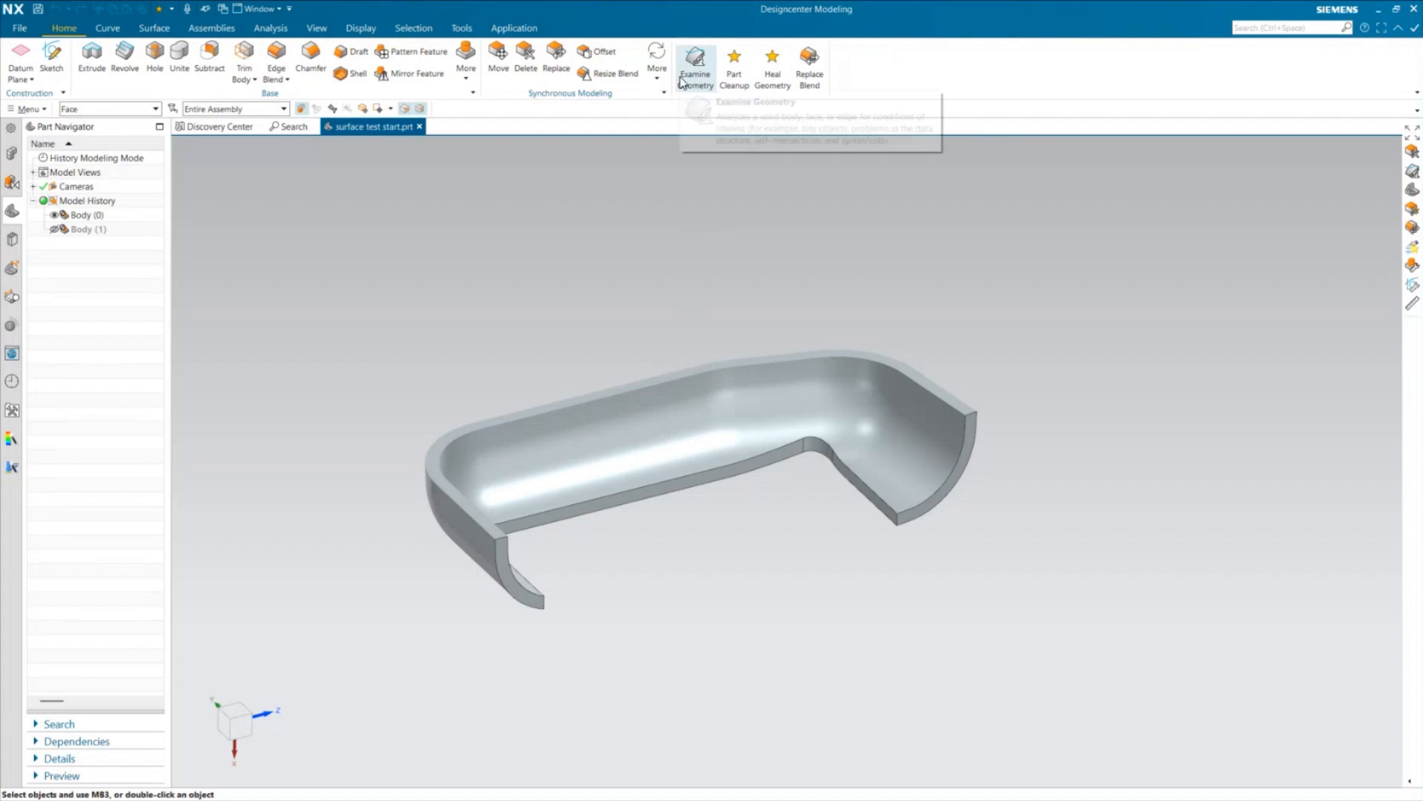
Start Part Cleanup on the work part and enable Remove Extraneous Highlighting plus every moderate cleanup action, including Clean Assembly Component Patterns
{"action": "left_click", "coordinate": [736, 86]}
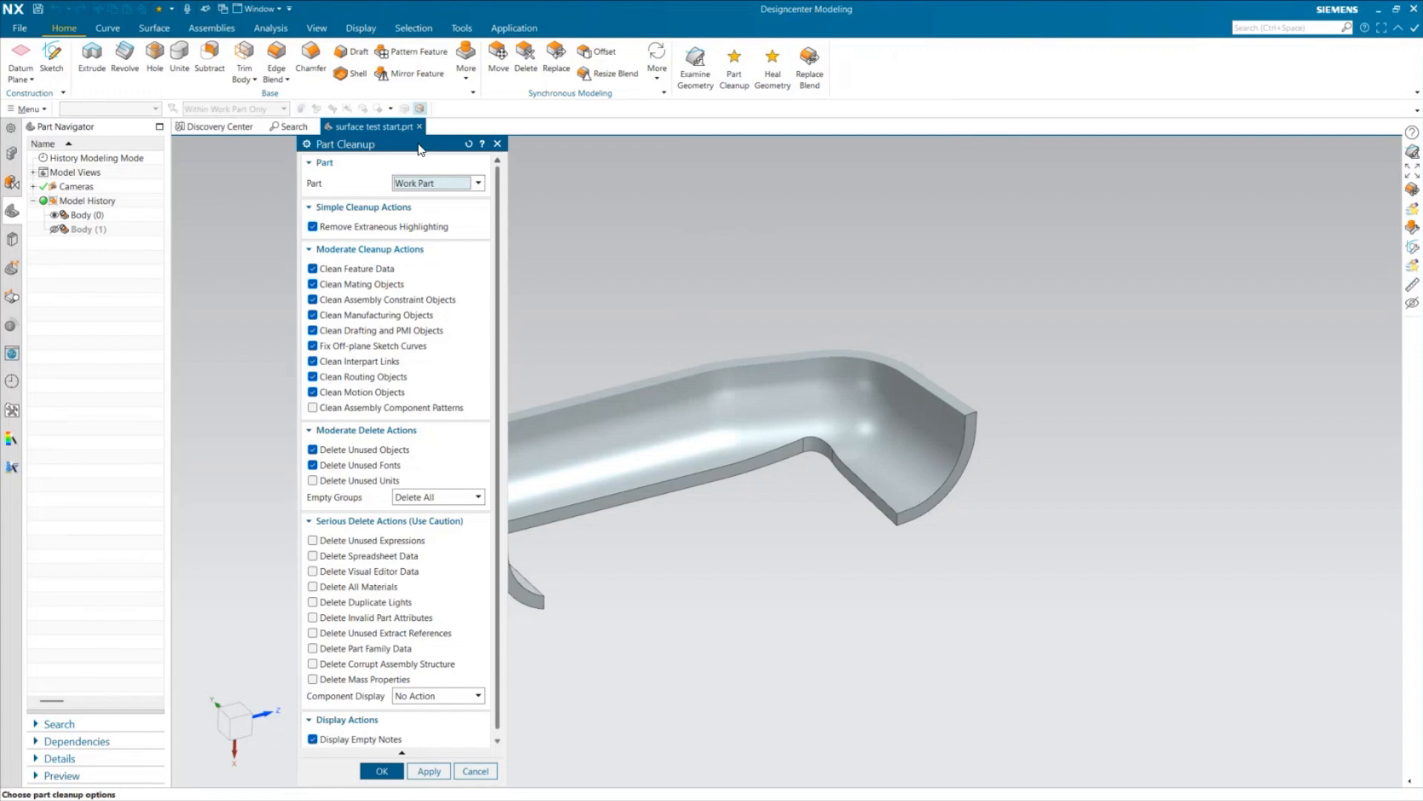
{"action": "left_click_drag", "start_coordinate": [421, 150], "coordinate": [416, 101]}
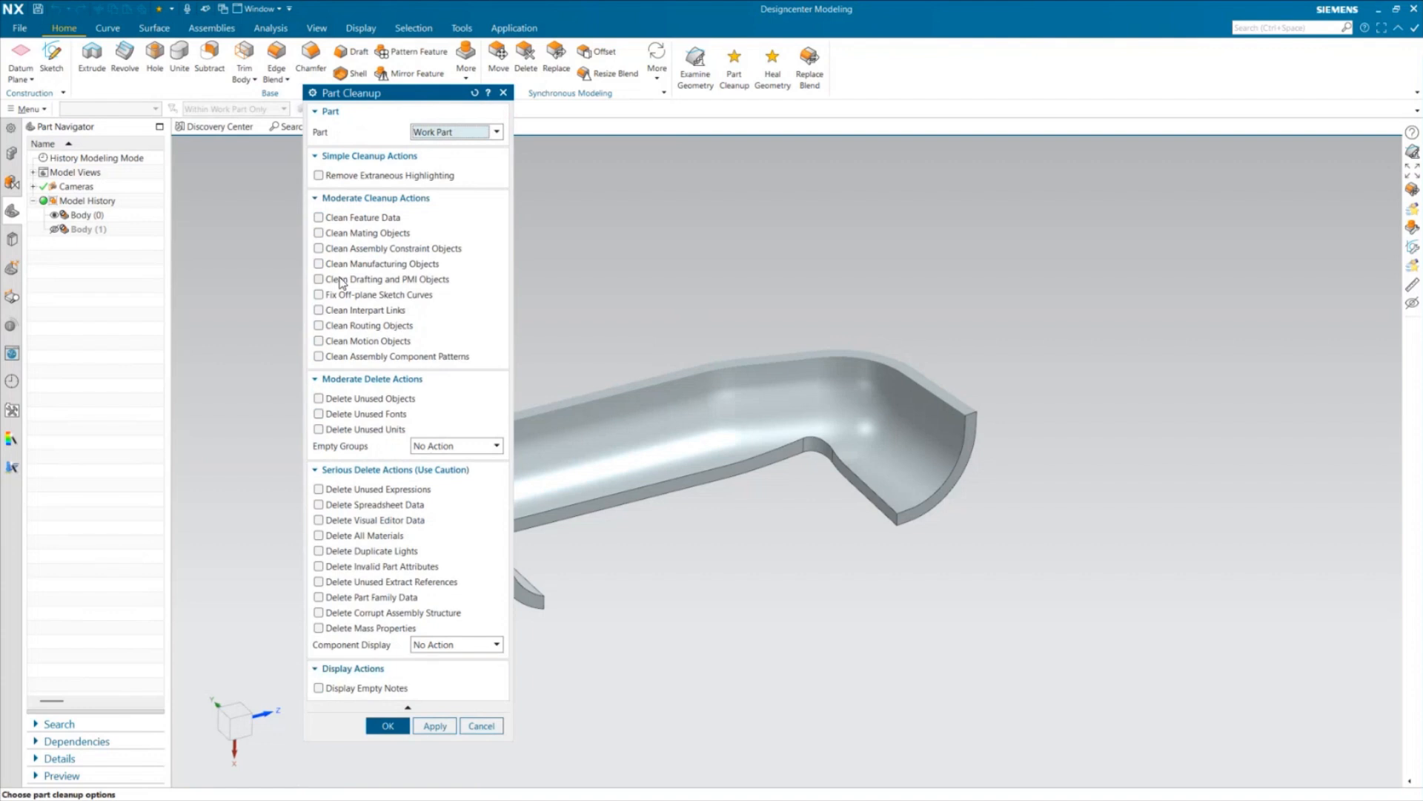
{"action": "left_click", "coordinate": [318, 175]}
{"action": "left_click", "coordinate": [318, 217]}
{"action": "left_click", "coordinate": [319, 233]}
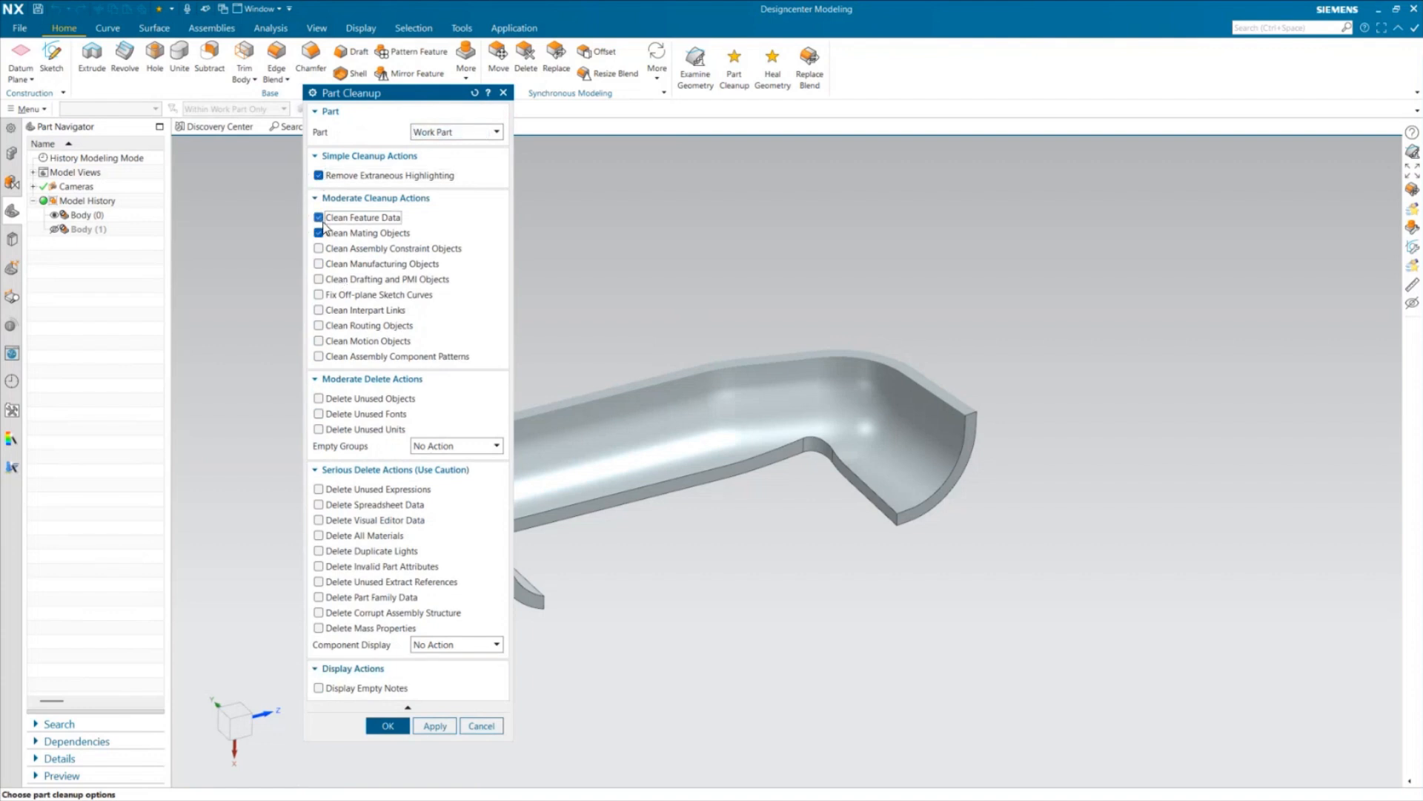
{"action": "left_click", "coordinate": [327, 250]}
{"action": "left_click", "coordinate": [327, 266]}
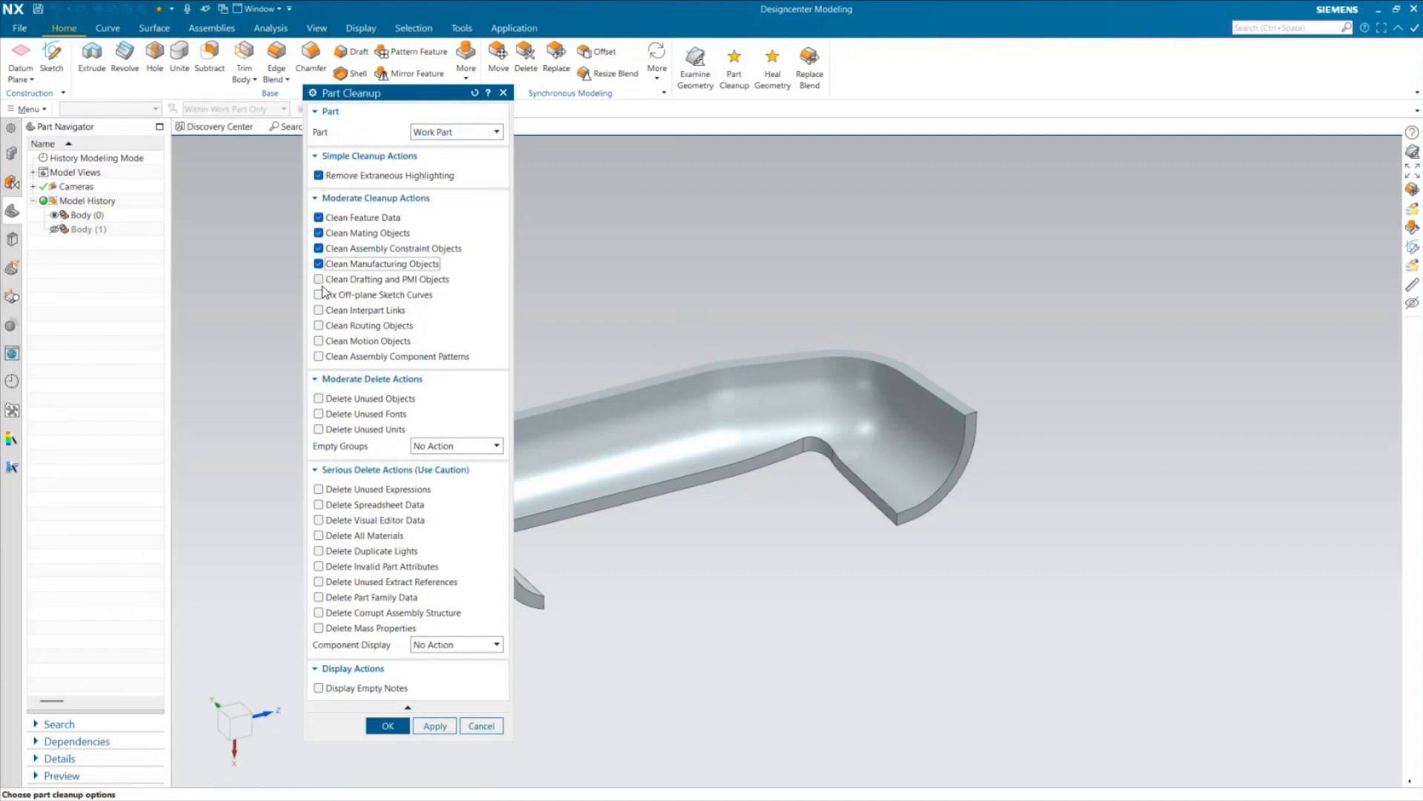
{"action": "left_click", "coordinate": [319, 278]}
{"action": "left_click", "coordinate": [318, 294]}
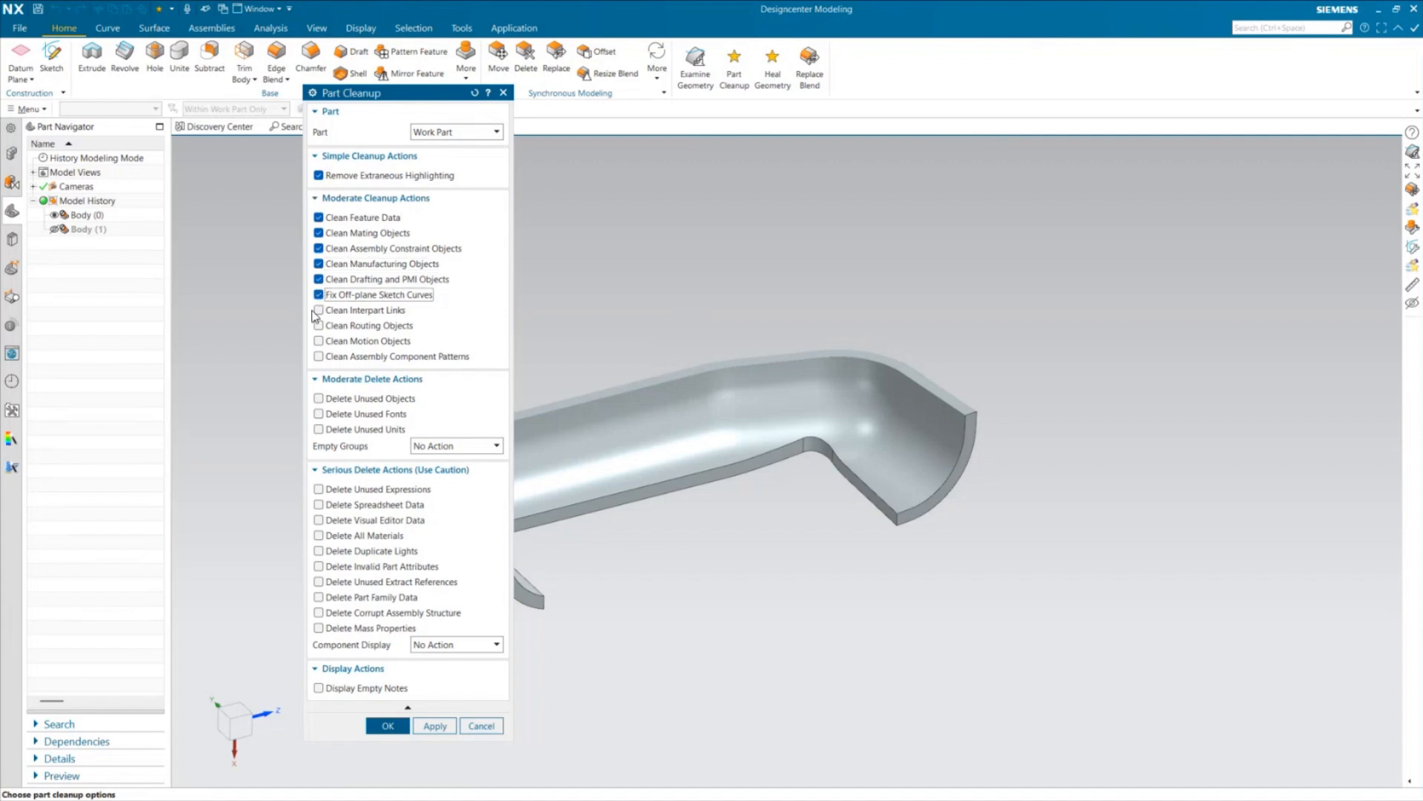
{"action": "left_click", "coordinate": [319, 310]}
{"action": "left_click", "coordinate": [318, 326]}
{"action": "left_click", "coordinate": [319, 341]}
{"action": "left_click", "coordinate": [319, 356]}
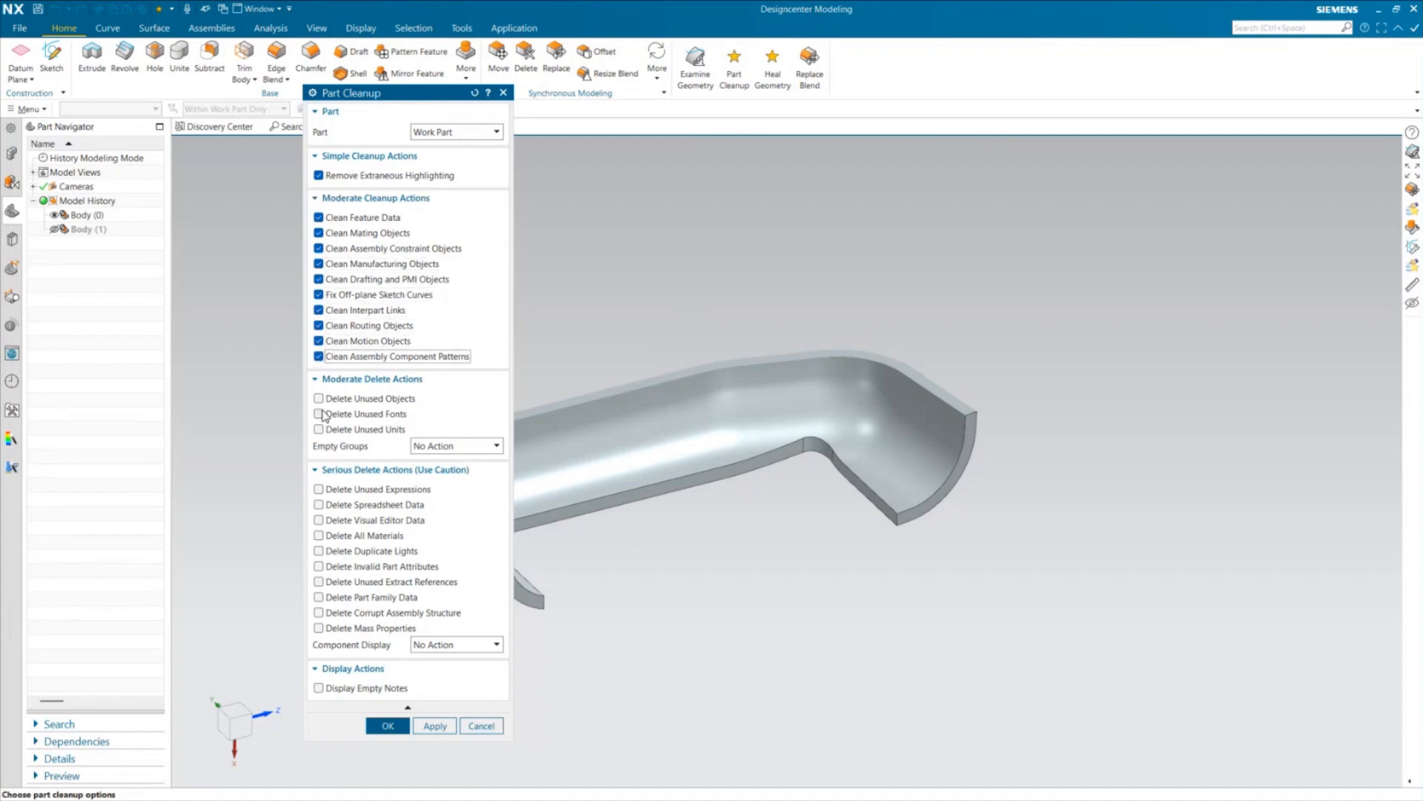
Enable the moderate delete actions for unused objects, unused fonts and unused units in the part cleanup
{"action": "left_click", "coordinate": [318, 398]}
{"action": "left_click", "coordinate": [319, 413]}
{"action": "left_click", "coordinate": [318, 429]}
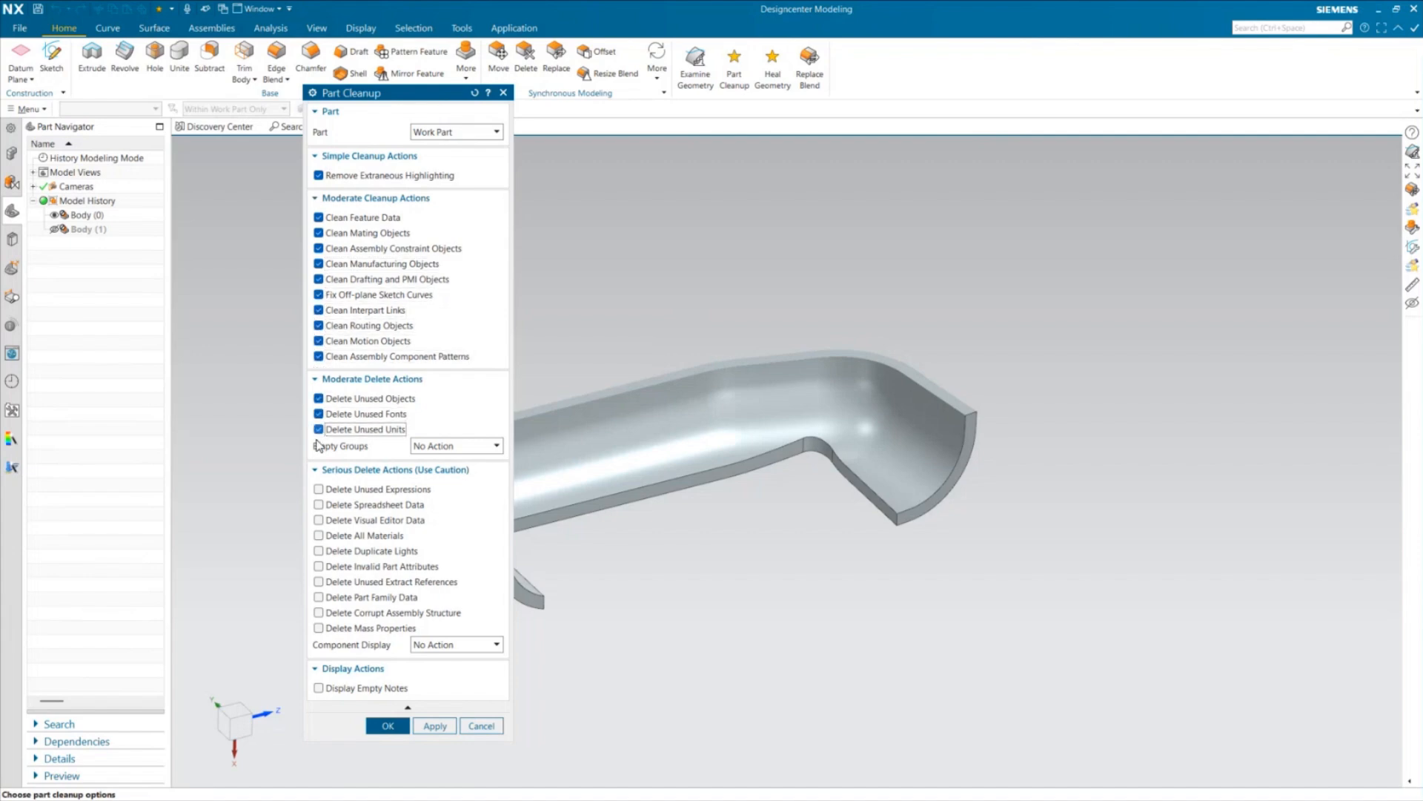
Enable all serious delete actions in the part cleanup, from Delete Unused Expressions through Delete Mass Properties
{"action": "left_click", "coordinate": [318, 489]}
{"action": "left_click", "coordinate": [319, 504]}
{"action": "left_click", "coordinate": [319, 520]}
{"action": "left_click", "coordinate": [319, 535]}
{"action": "left_click", "coordinate": [319, 551]}
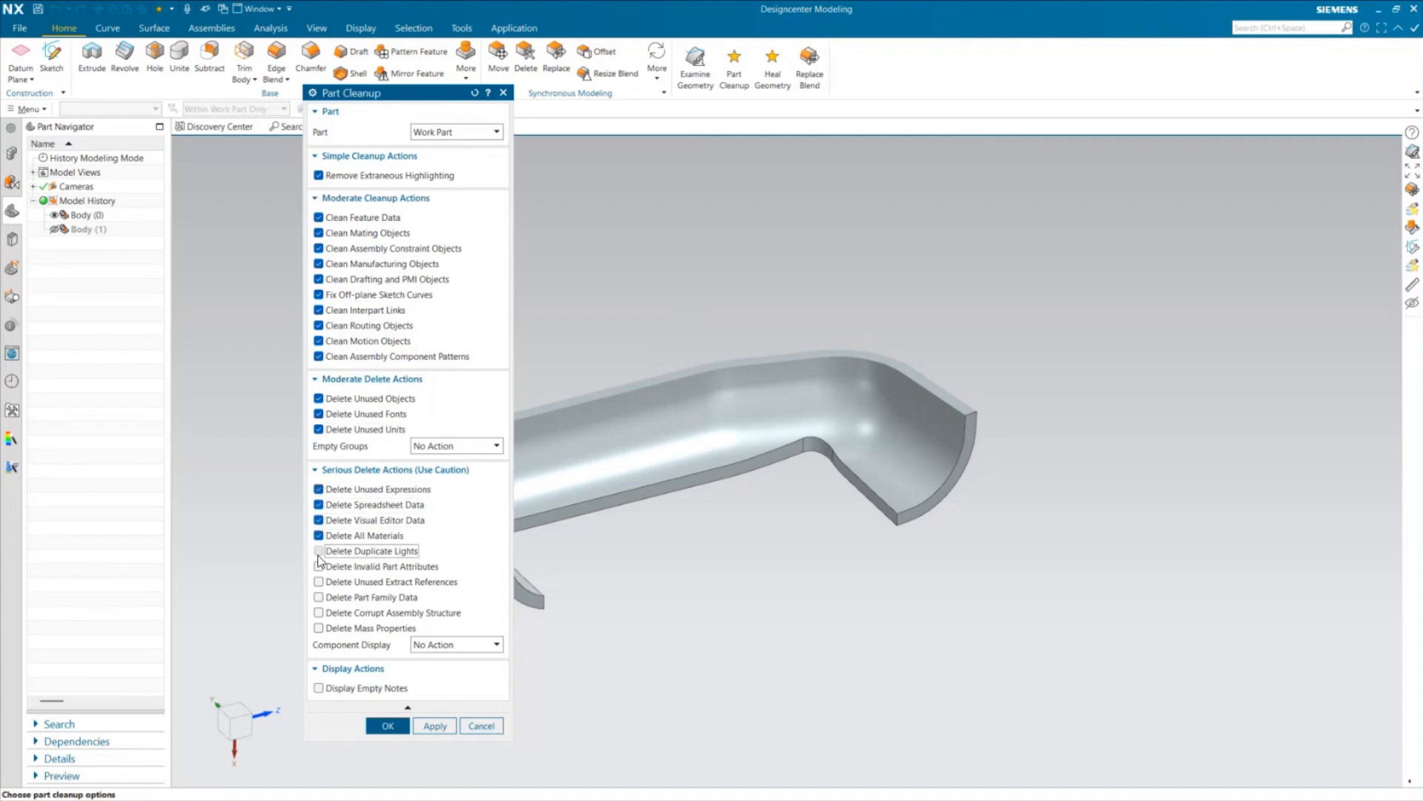
{"action": "left_click", "coordinate": [318, 566]}
{"action": "left_click", "coordinate": [319, 582]}
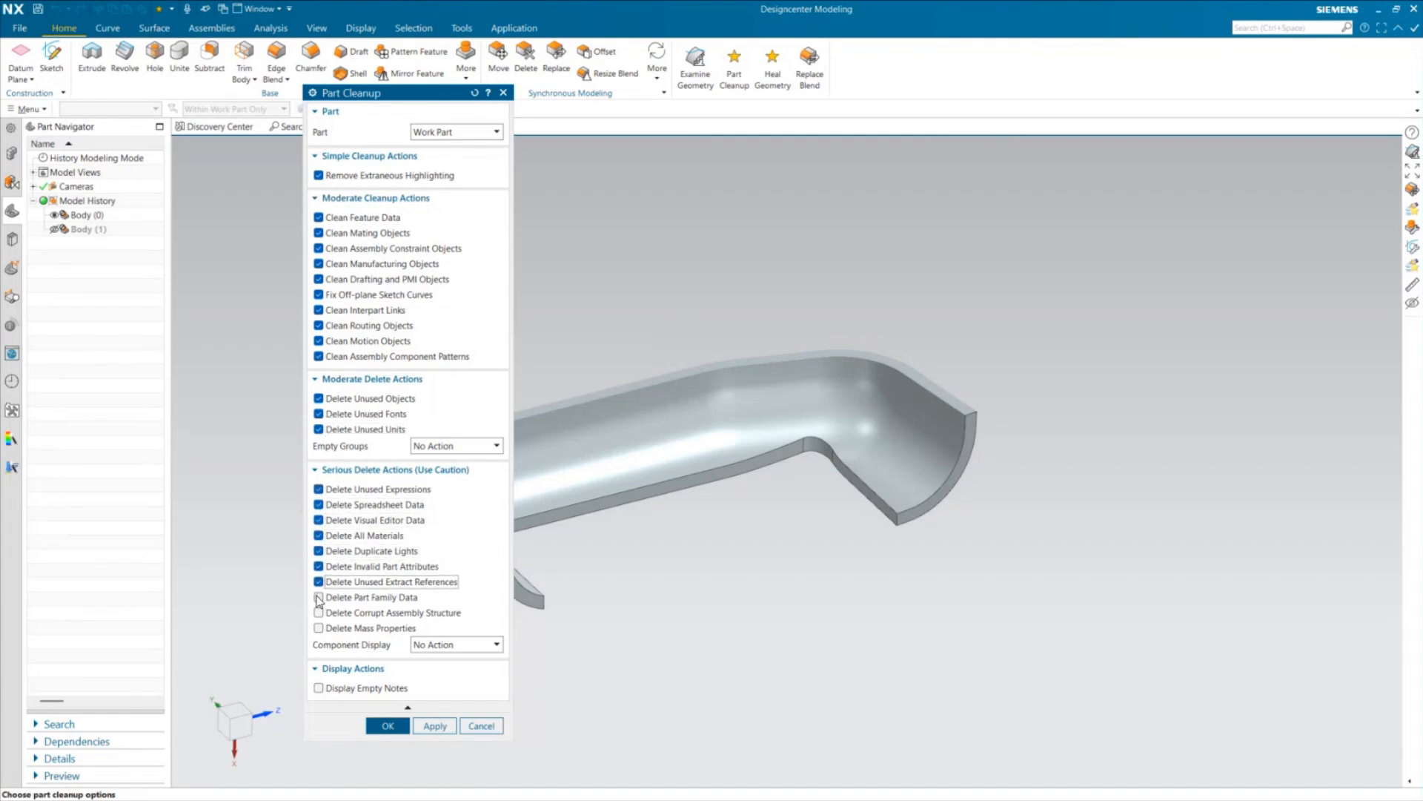
{"action": "left_click", "coordinate": [318, 597]}
{"action": "left_click", "coordinate": [319, 612]}
{"action": "left_click", "coordinate": [318, 627]}
Set Empty Groups to Delete All and Component Display to Remove All Changes, and enable Display Empty Notes
{"action": "left_click", "coordinate": [453, 445]}
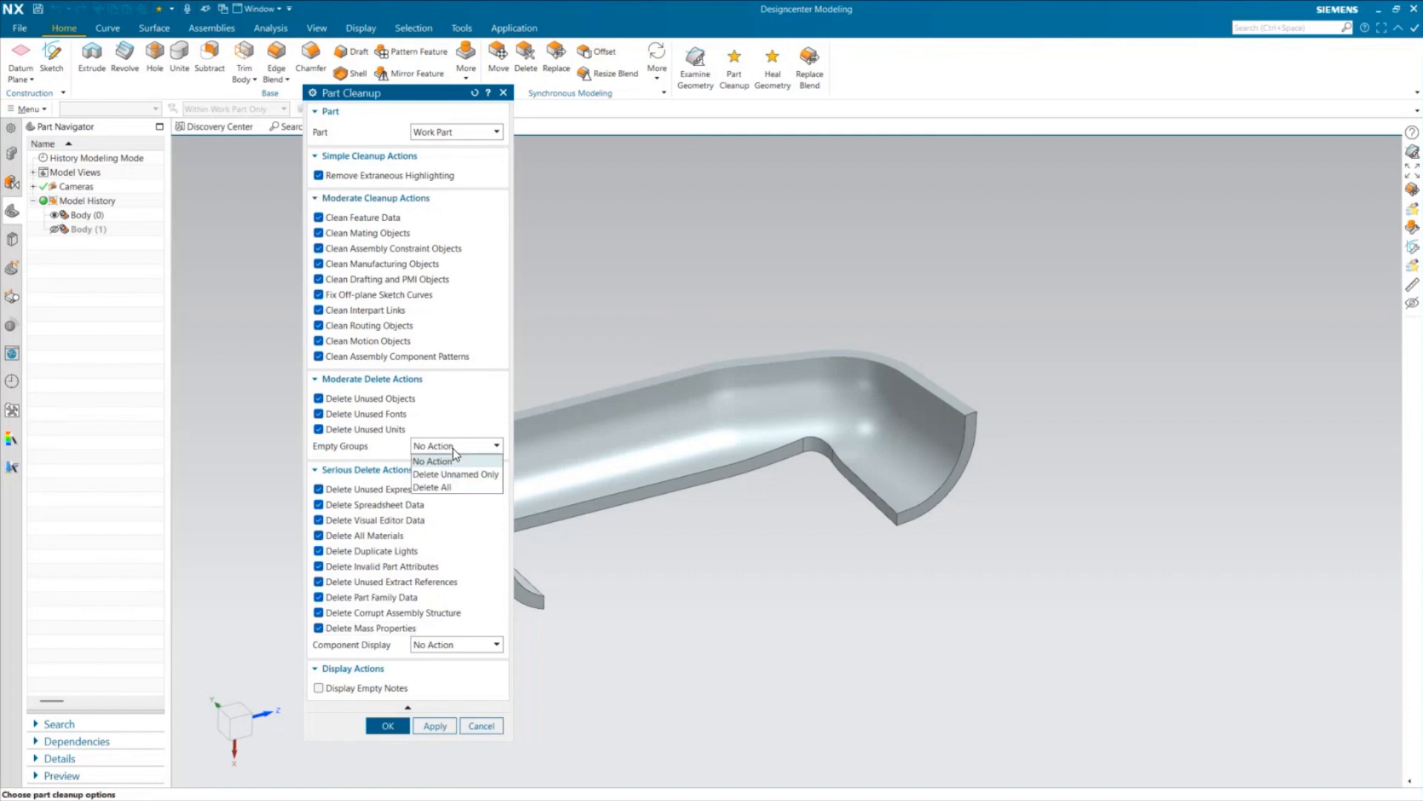
{"action": "left_click", "coordinate": [439, 487]}
{"action": "left_click", "coordinate": [462, 645]}
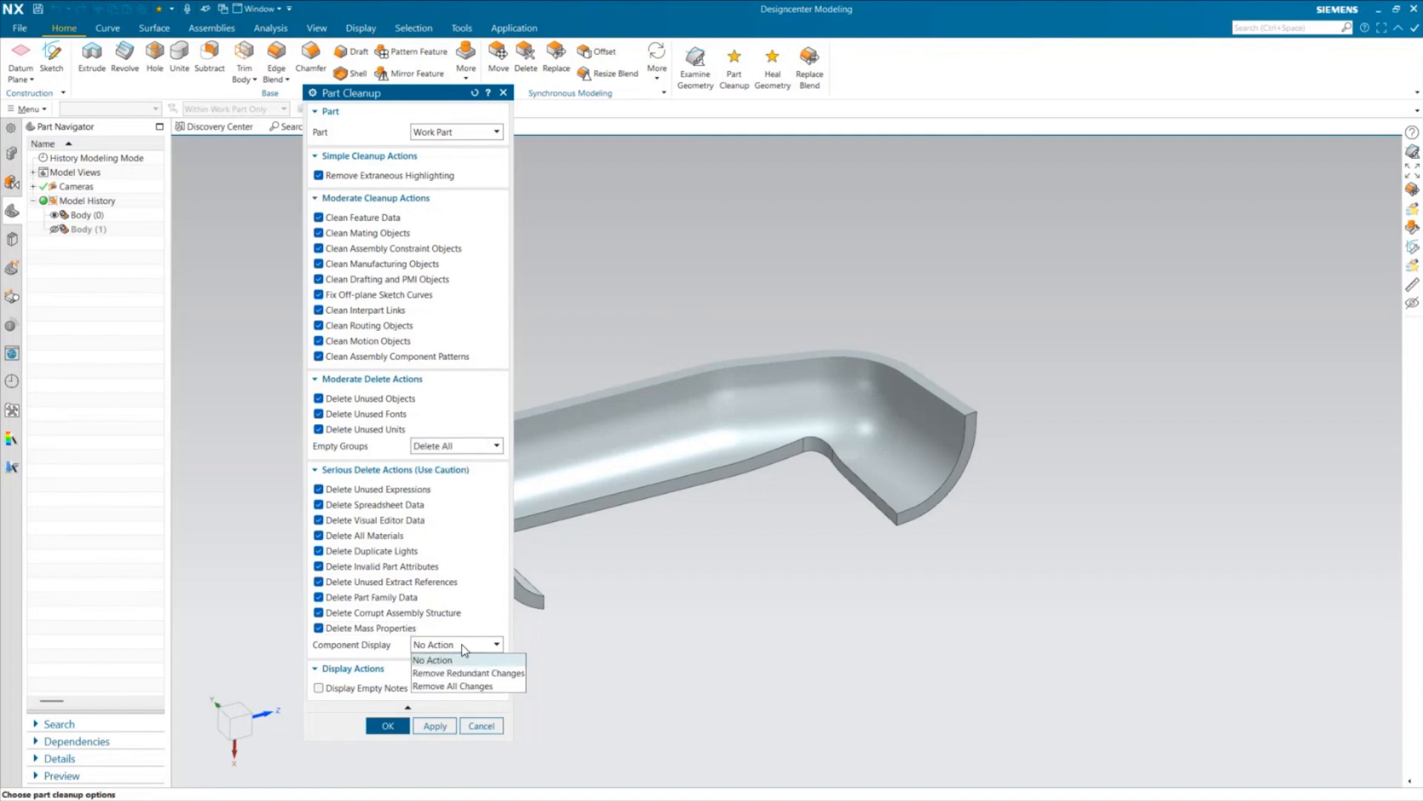
{"action": "left_click", "coordinate": [452, 686]}
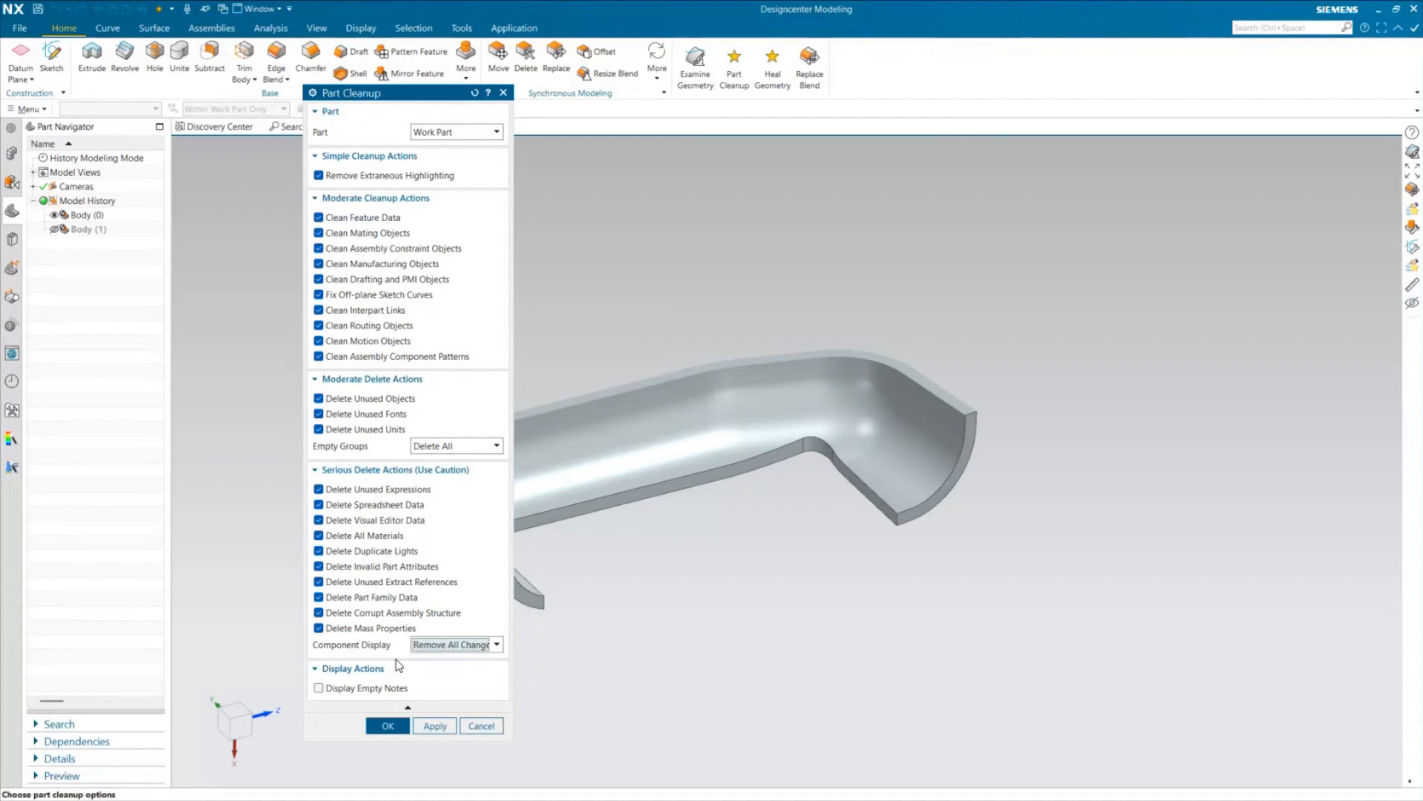
{"action": "left_click", "coordinate": [374, 687]}
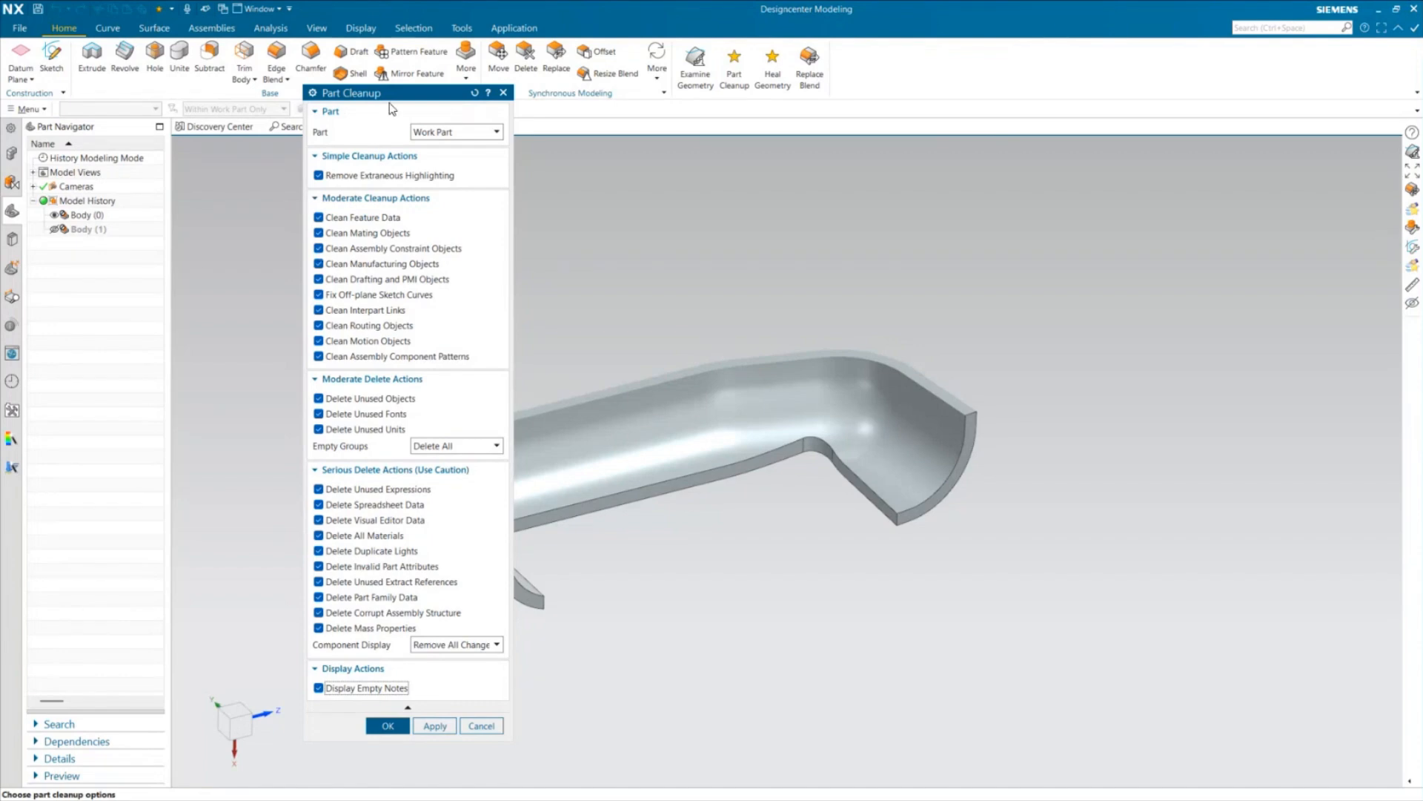
Run the part cleanup, accepting the component display reset and the deletion of all spreadsheets and visual editor data
{"action": "left_click_drag", "start_coordinate": [387, 99], "coordinate": [274, 84]}
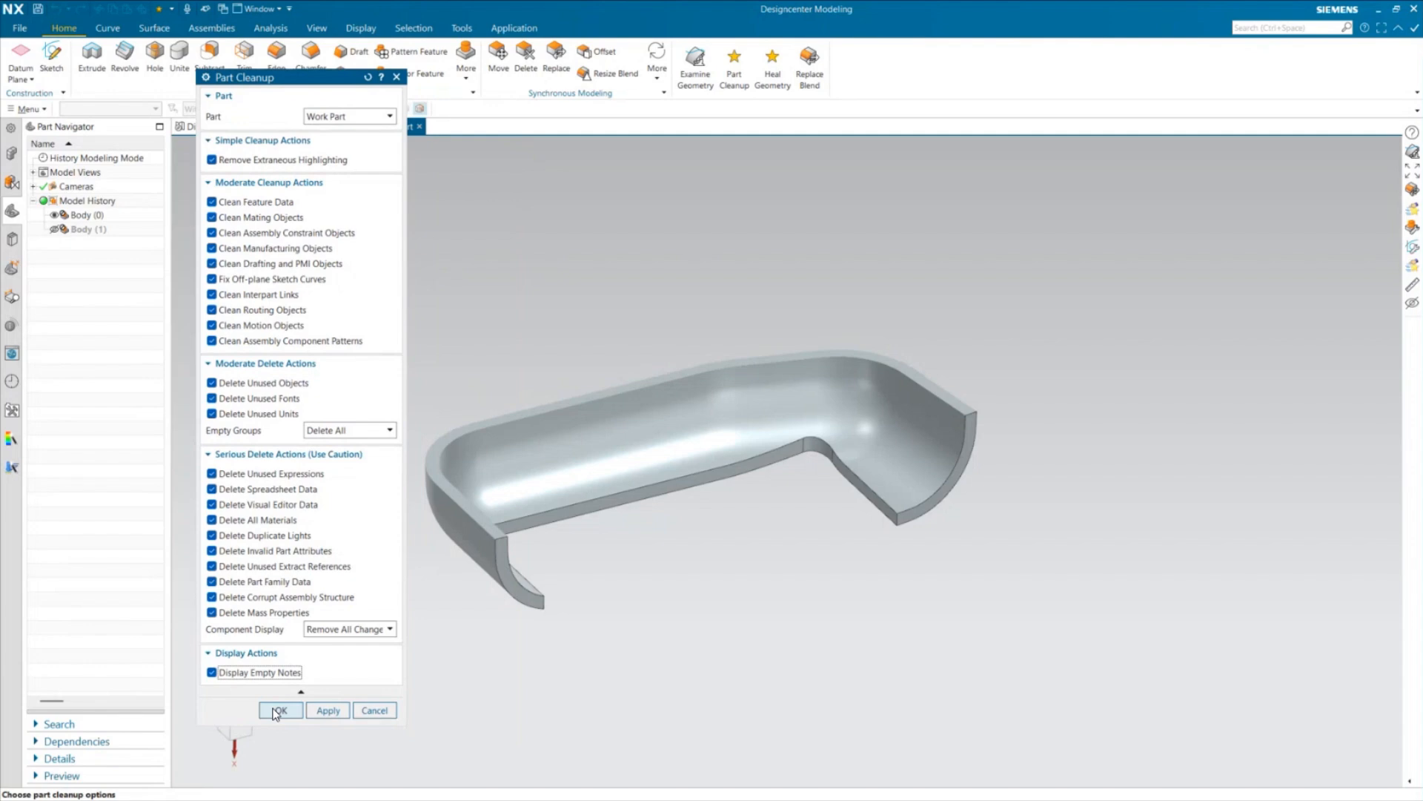
{"action": "left_click", "coordinate": [277, 711]}
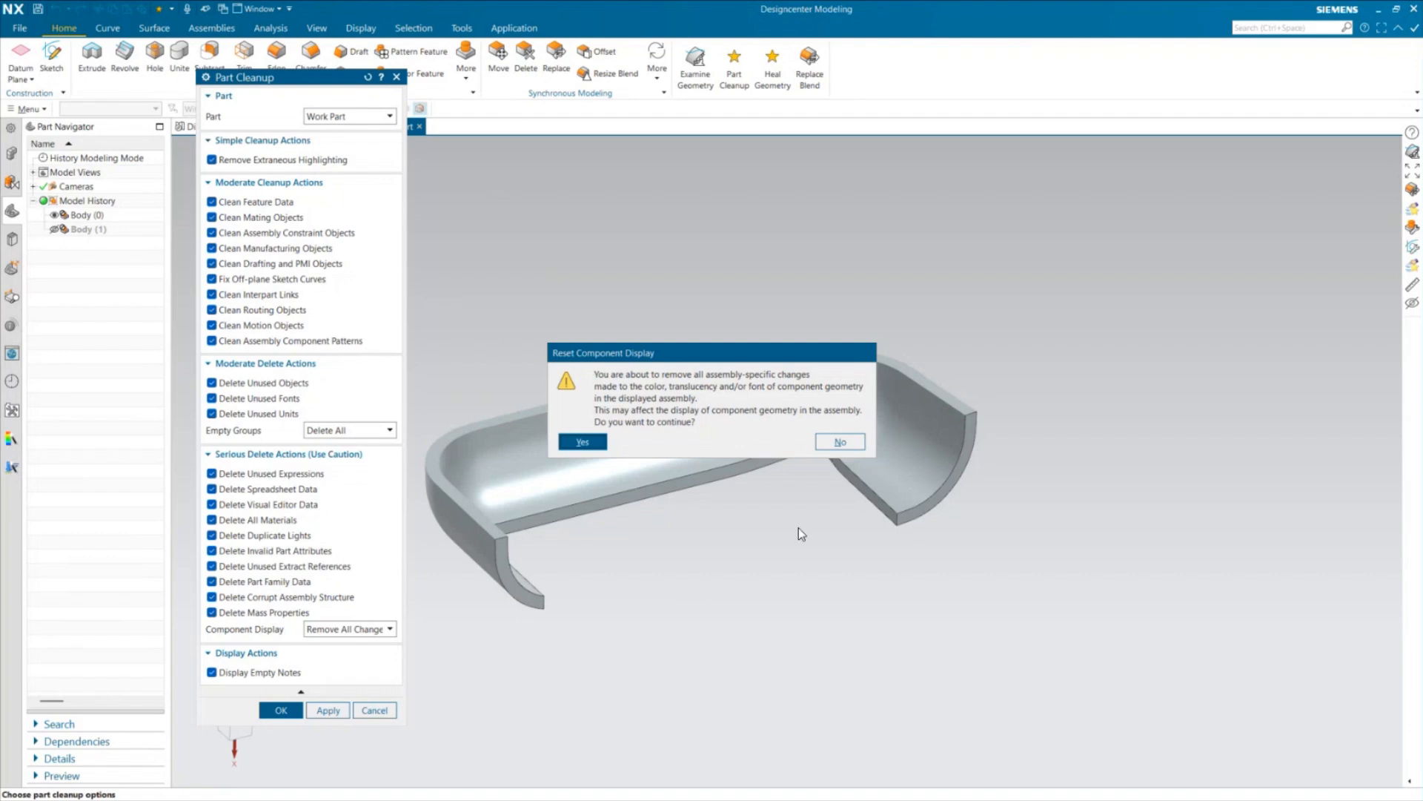
{"action": "left_click", "coordinate": [583, 443]}
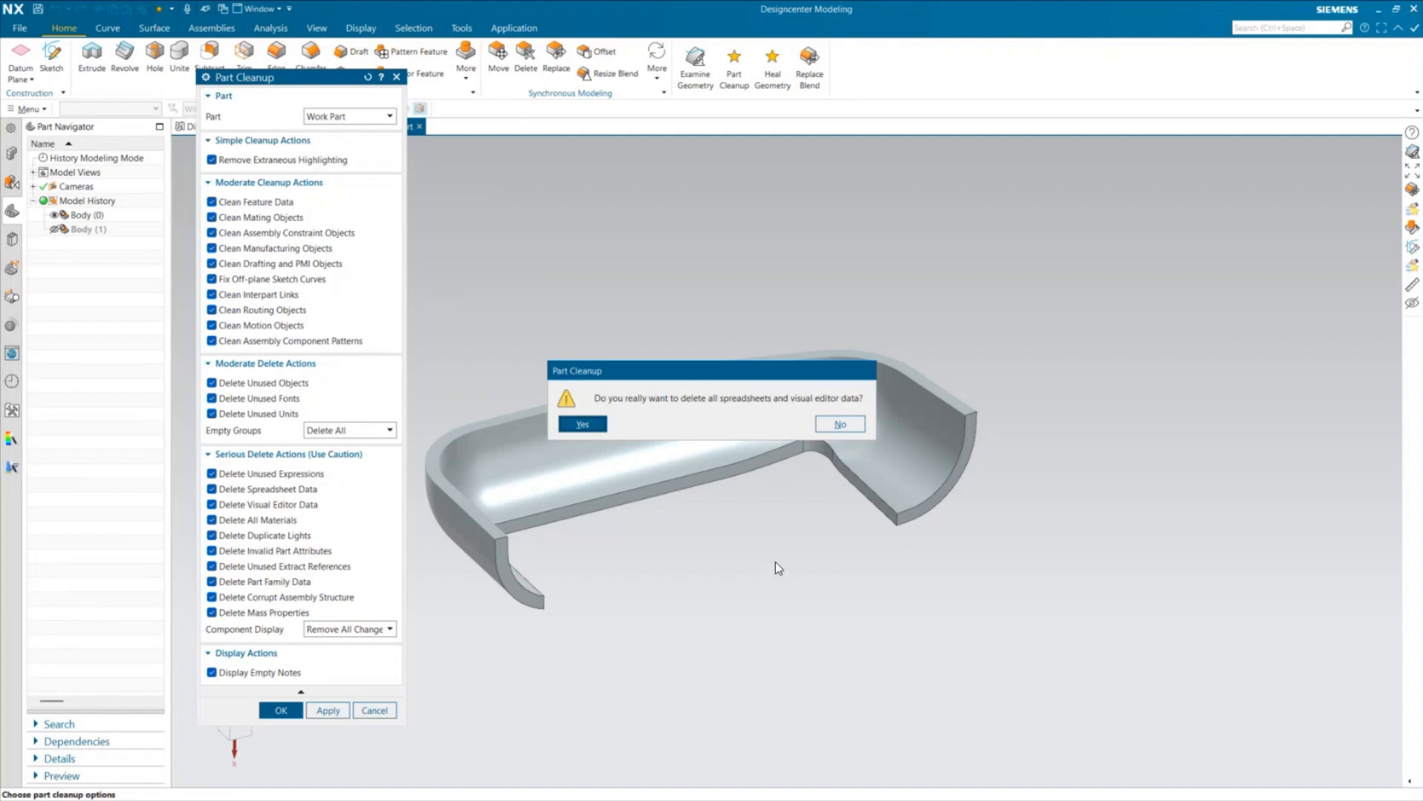
{"action": "left_click", "coordinate": [582, 424]}
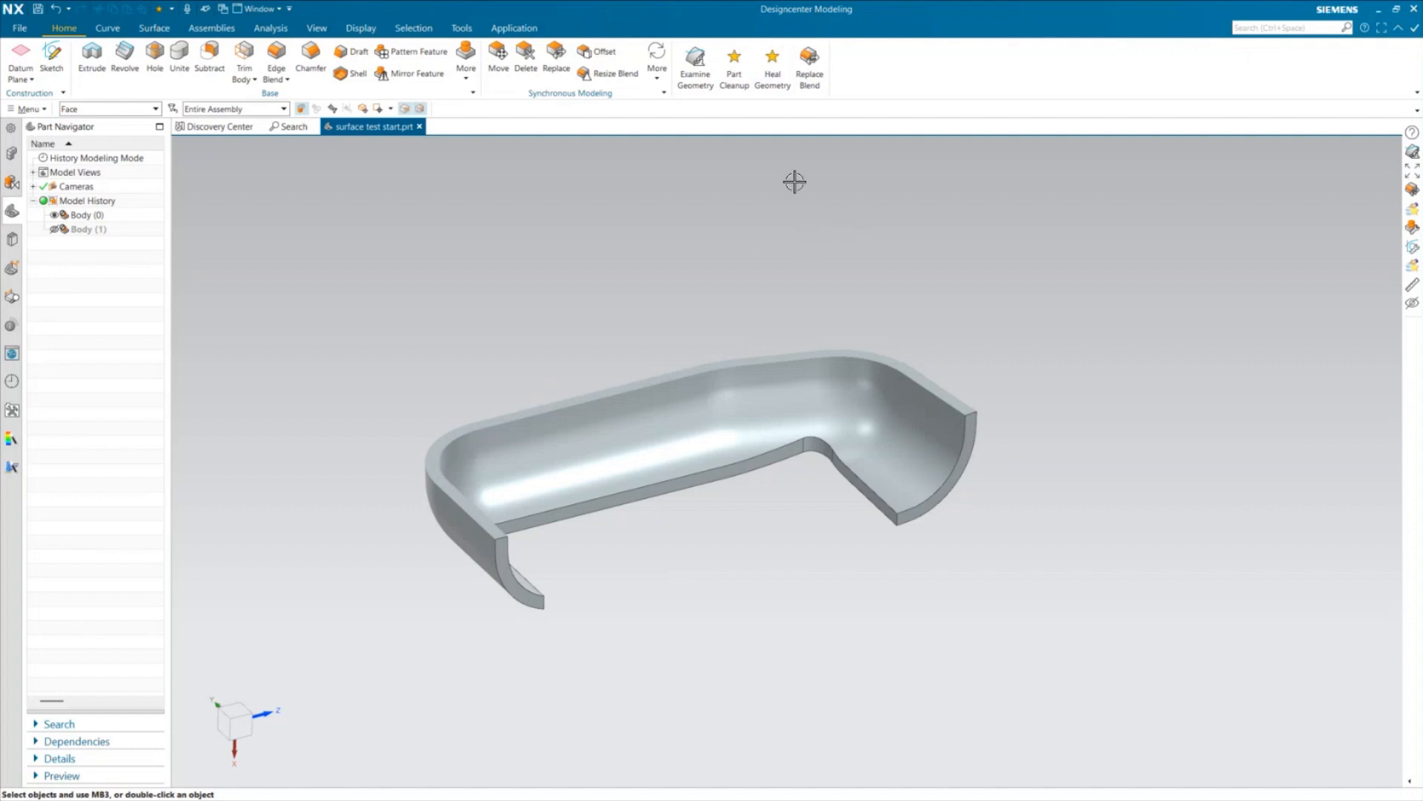
Start Replace Blend on the small inner corner face of the tray's cut-out, try Inherit Radius from Face, and preview the result without it
{"action": "left_click", "coordinate": [811, 81]}
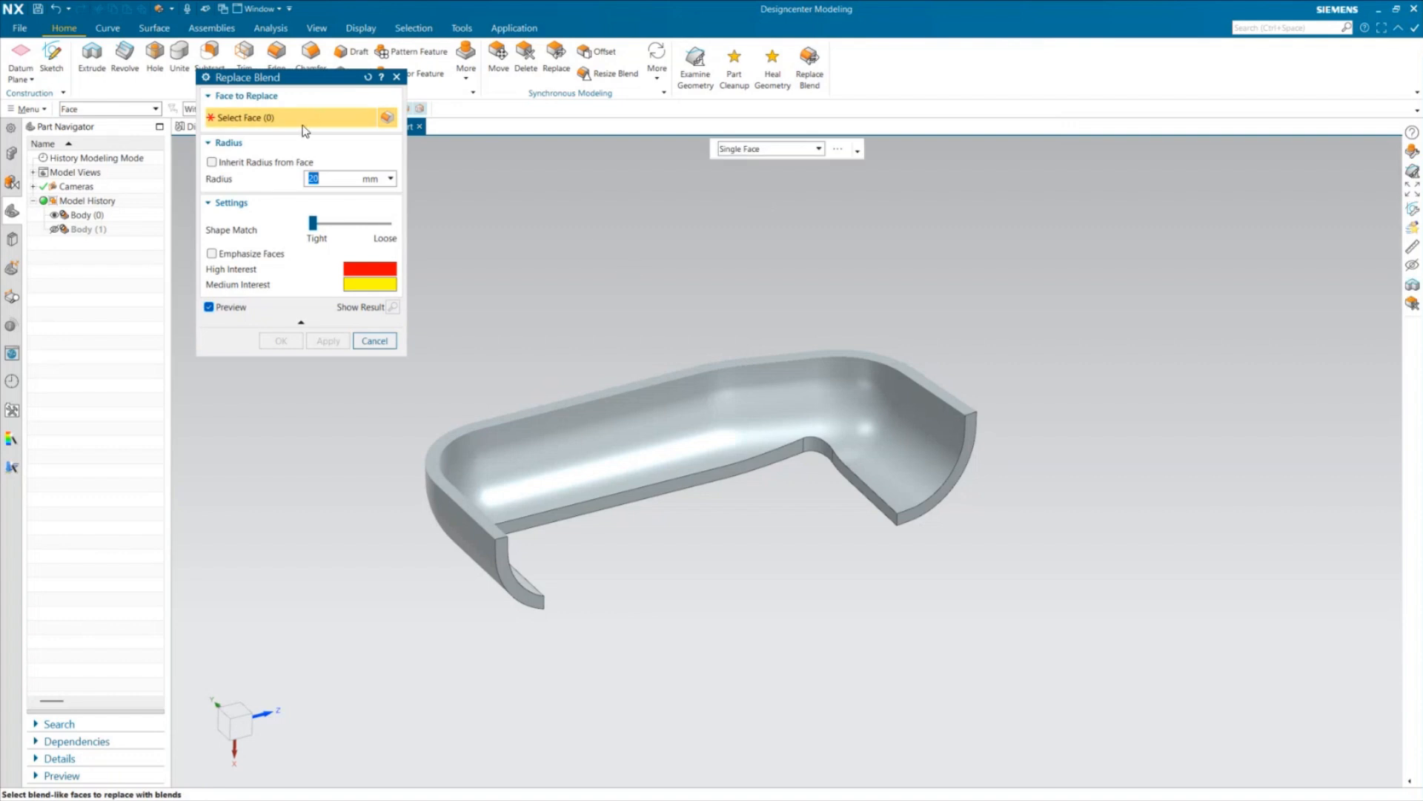
{"action": "left_click", "coordinate": [820, 447]}
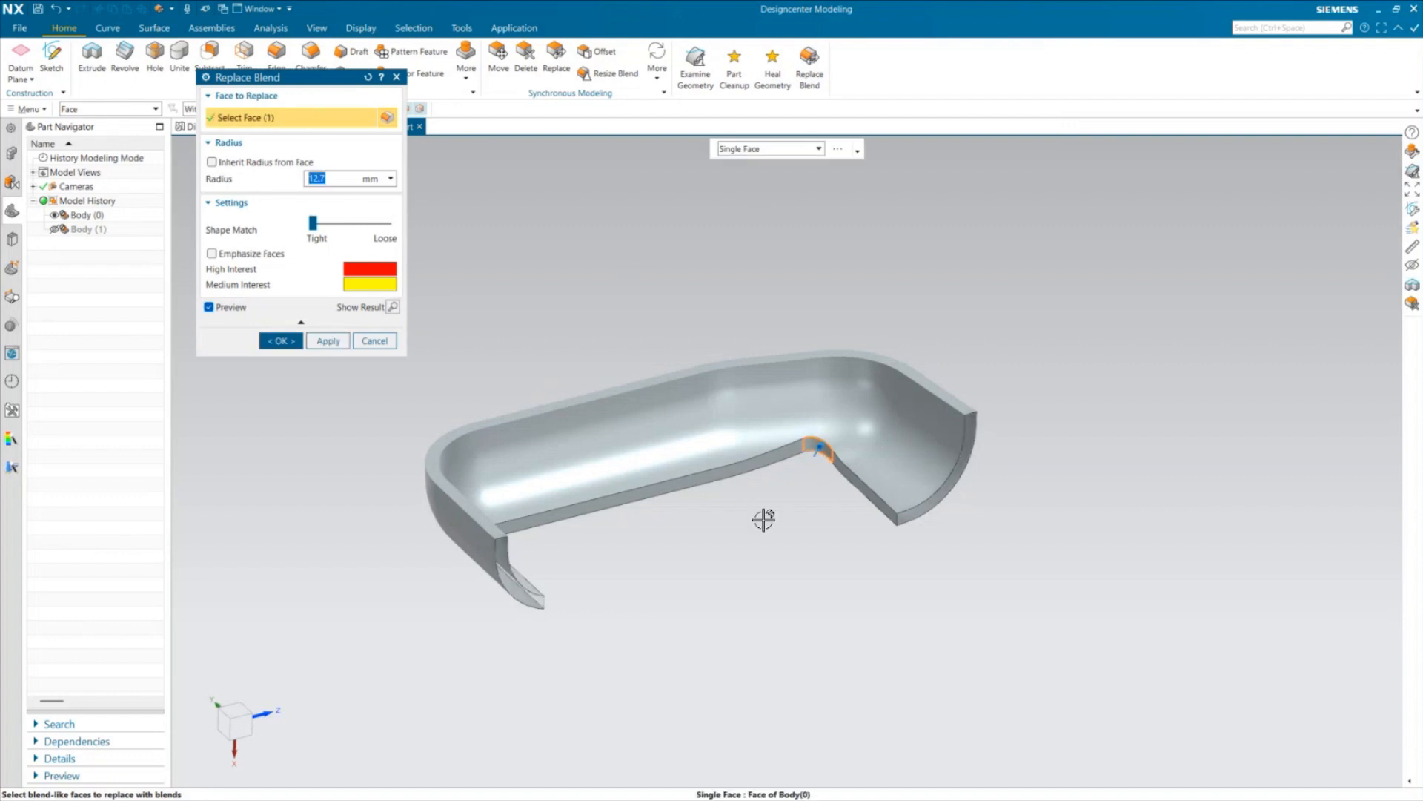
{"action": "left_click", "coordinate": [213, 162]}
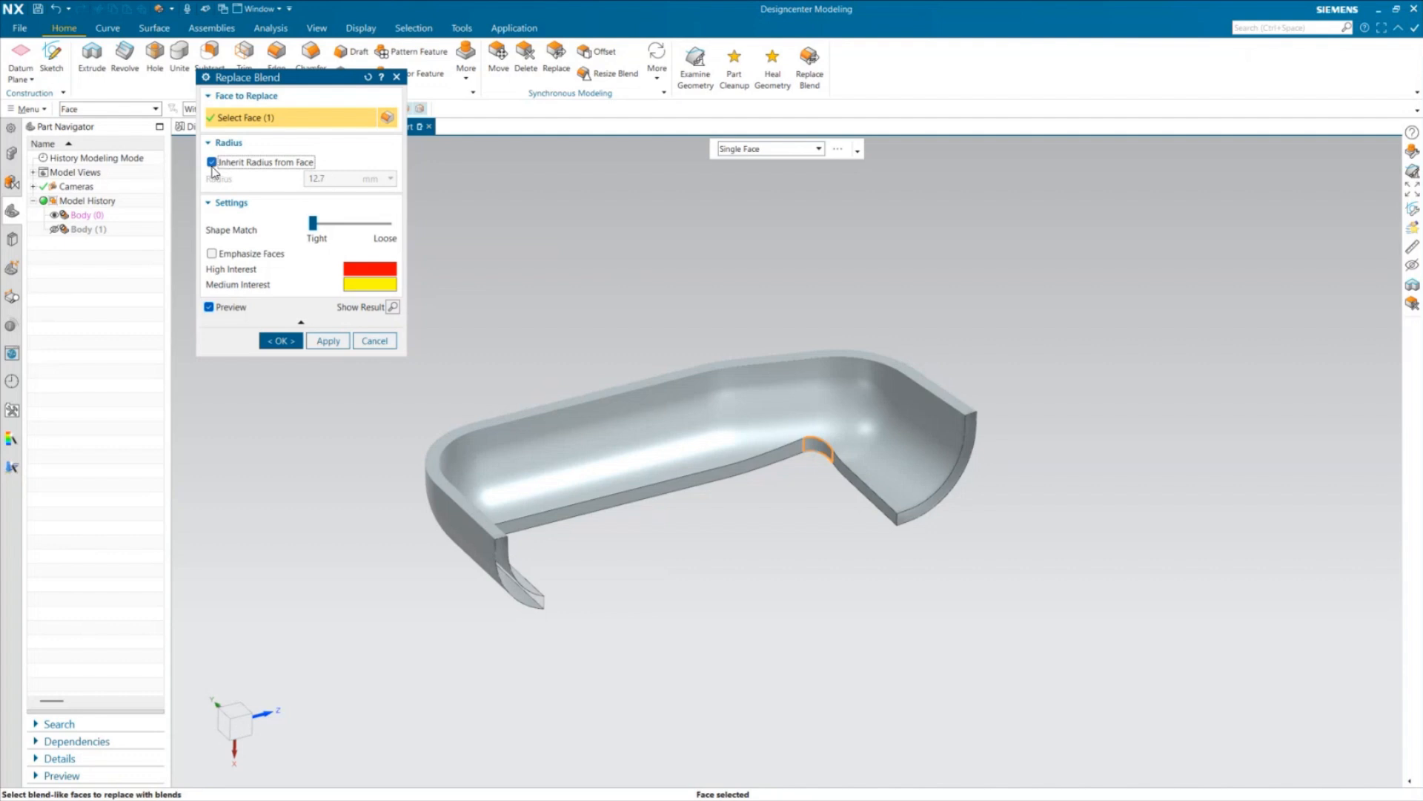
{"action": "left_click", "coordinate": [212, 162]}
{"action": "double_click", "coordinate": [320, 179]}
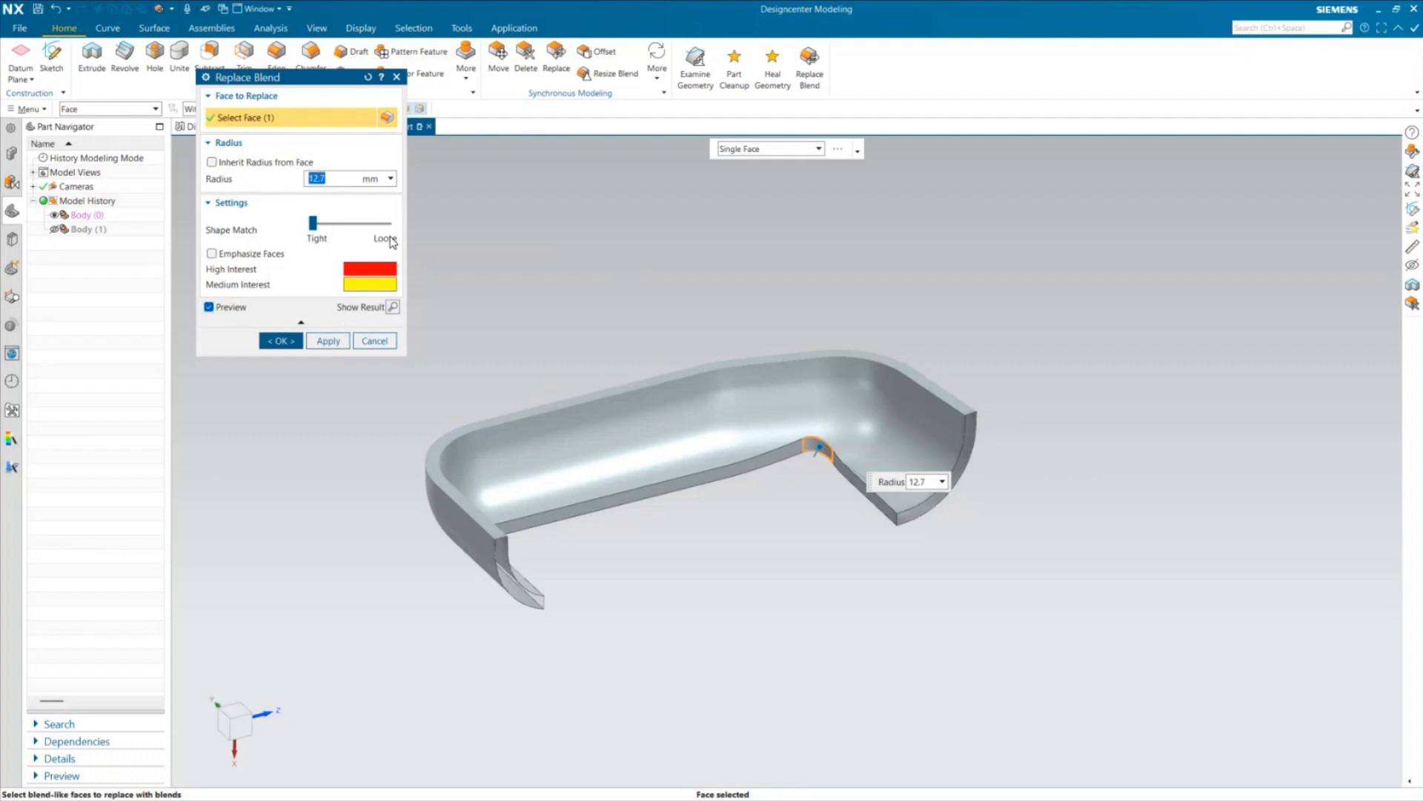
{"action": "left_click", "coordinate": [392, 307]}
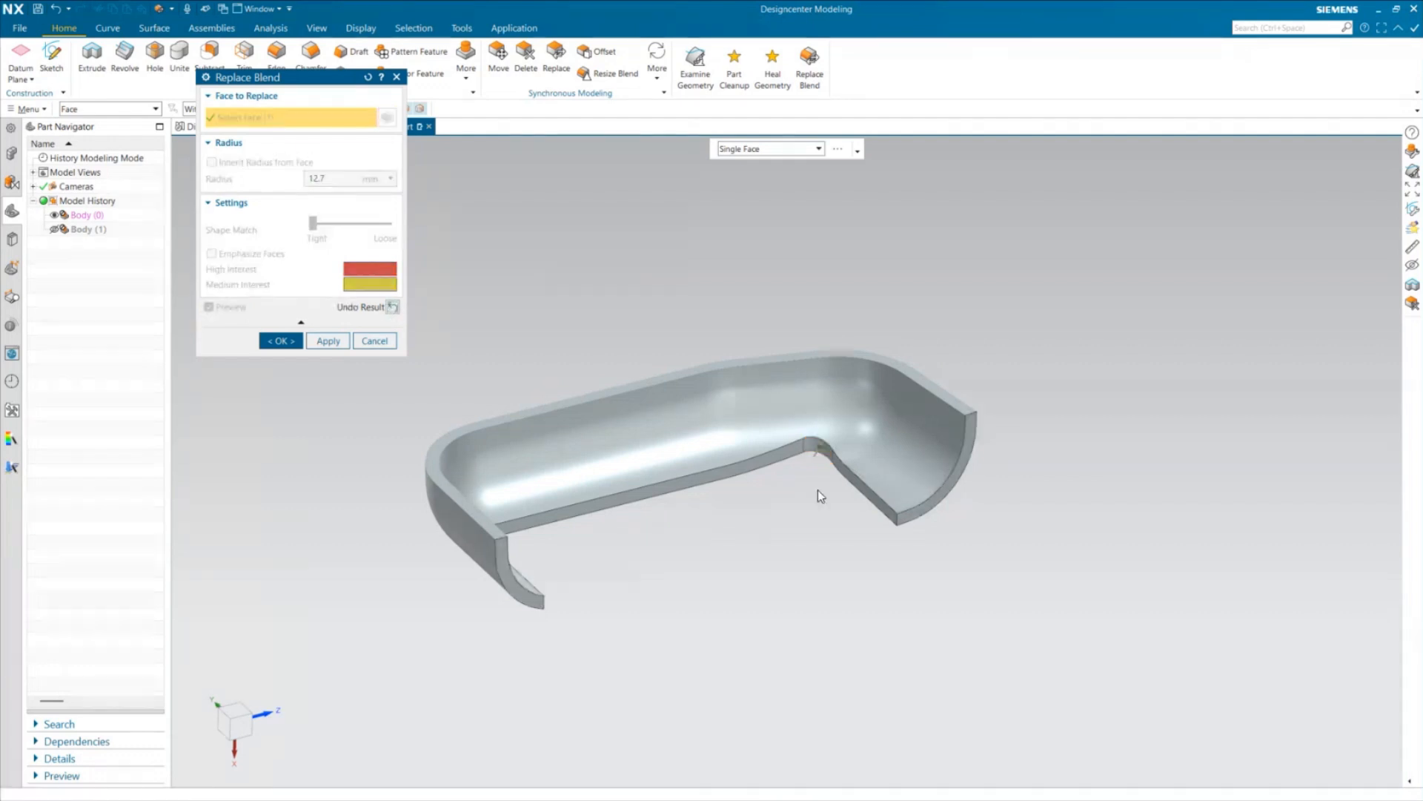
{"action": "scroll", "coordinate": [798, 457], "scroll_direction": "up", "scroll_amount": 2}
{"action": "left_click", "coordinate": [392, 306]}
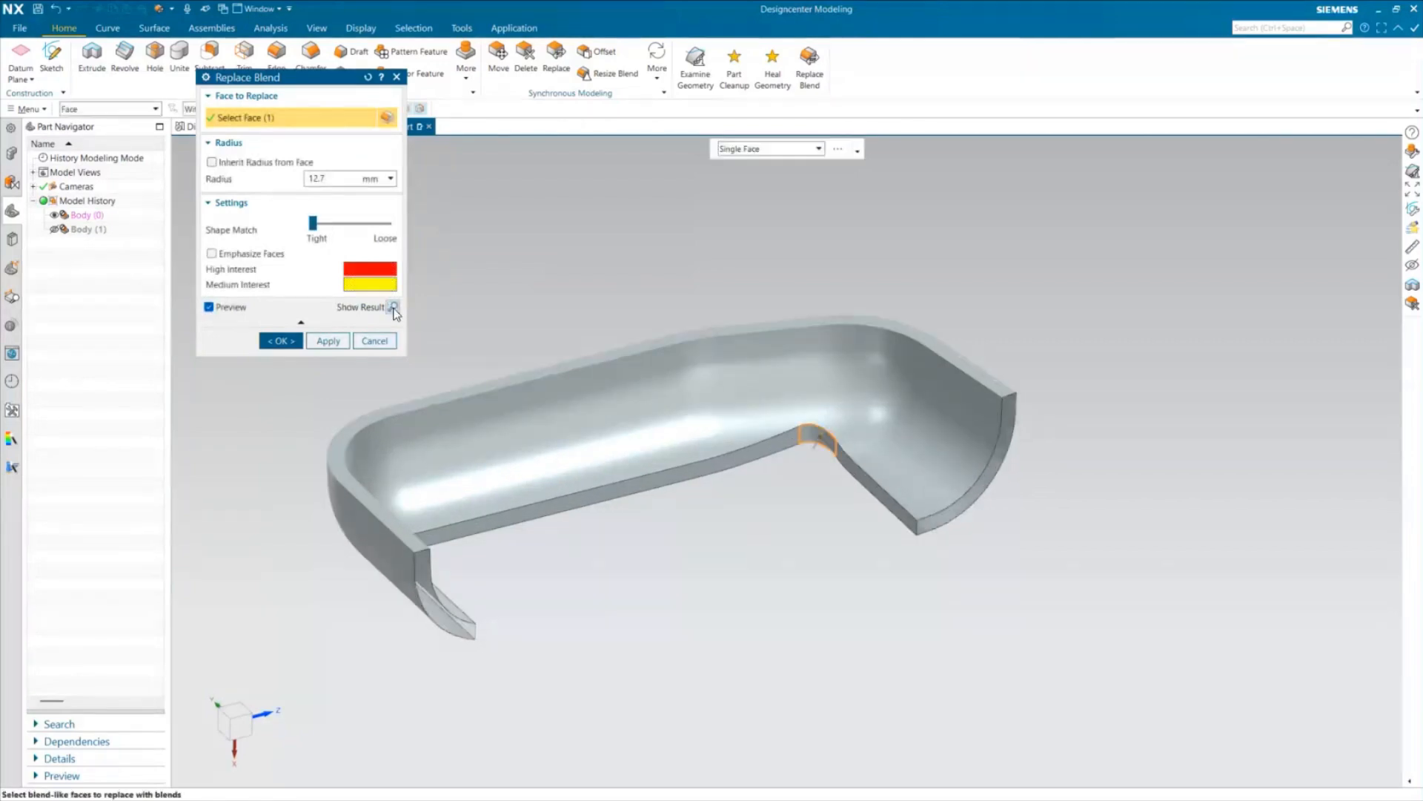
Set the replacement blend radius to 5 mm and inspect the previewed corner
{"action": "left_click", "coordinate": [329, 181]}
{"action": "double_click", "coordinate": [329, 180]}
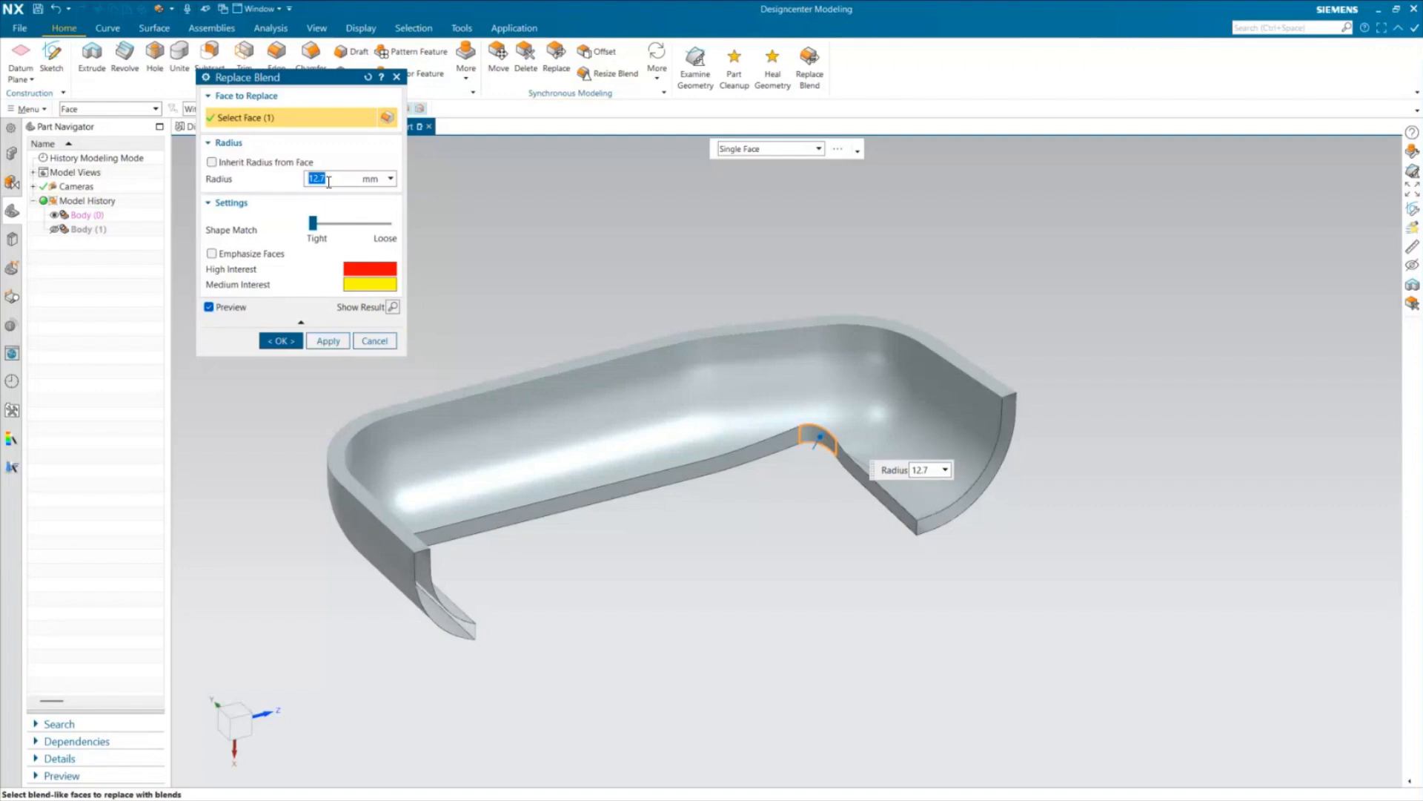
{"action": "type", "text": "5"}
{"action": "key", "text": "Return"}
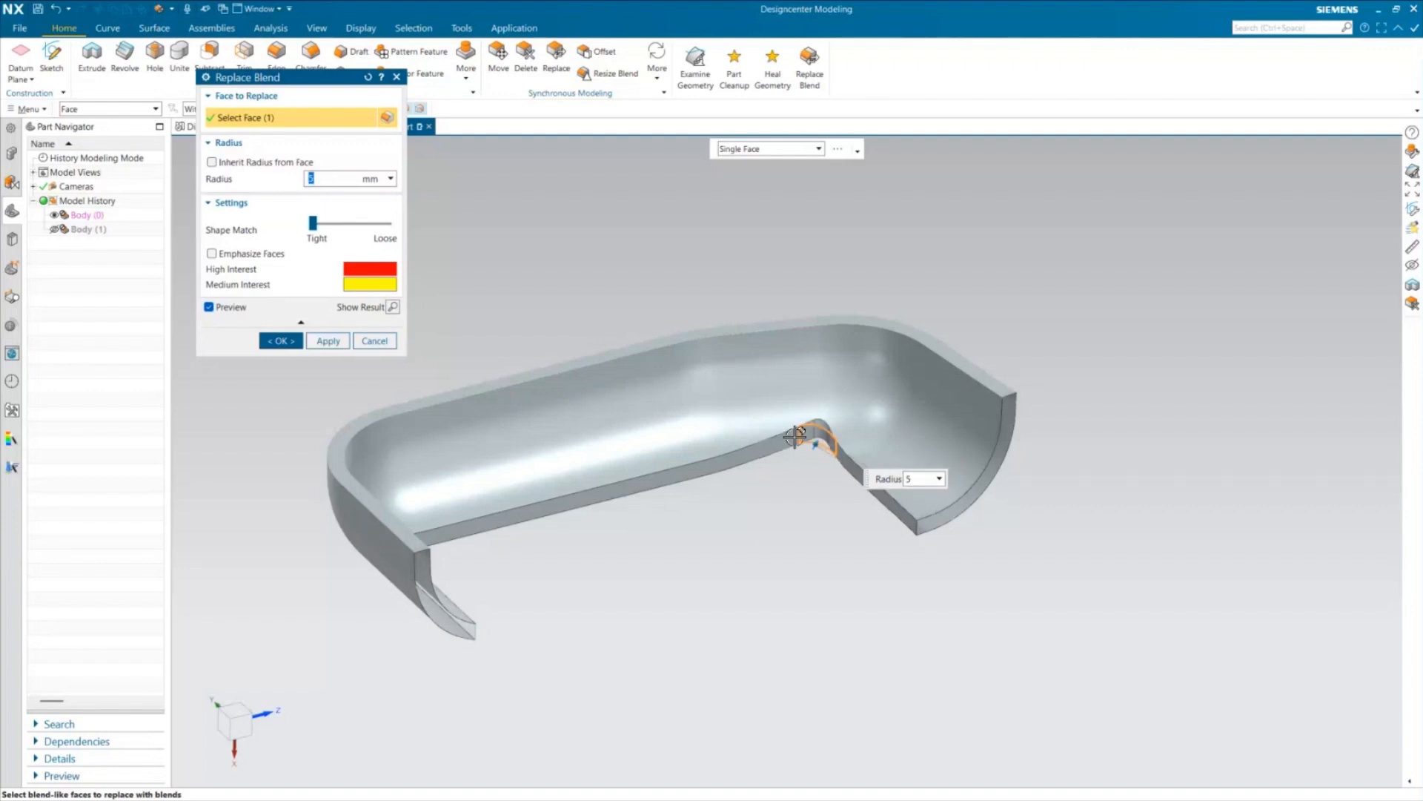
{"action": "scroll", "coordinate": [819, 478], "scroll_direction": "up", "scroll_amount": 2}
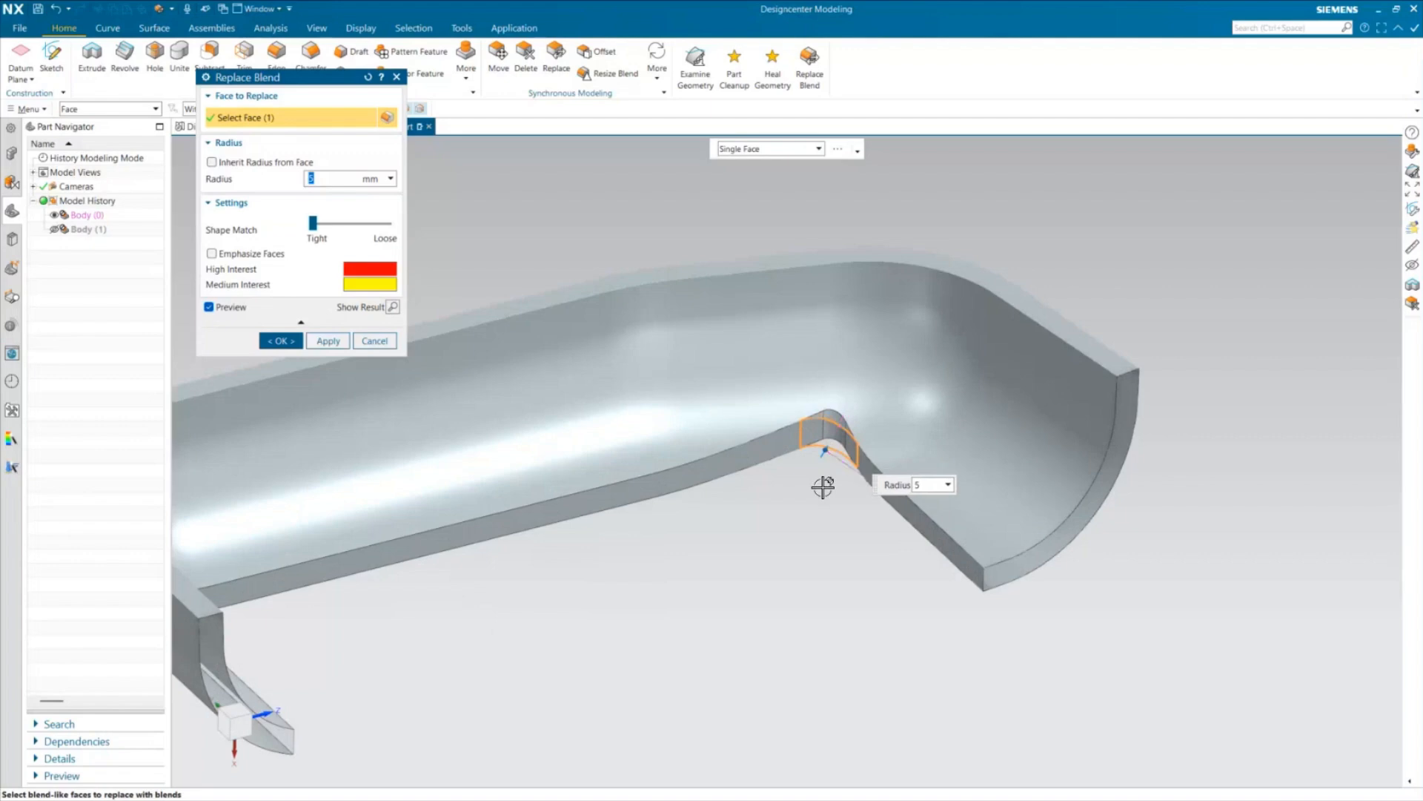
{"action": "scroll", "coordinate": [823, 487], "scroll_direction": "down", "scroll_amount": 2}
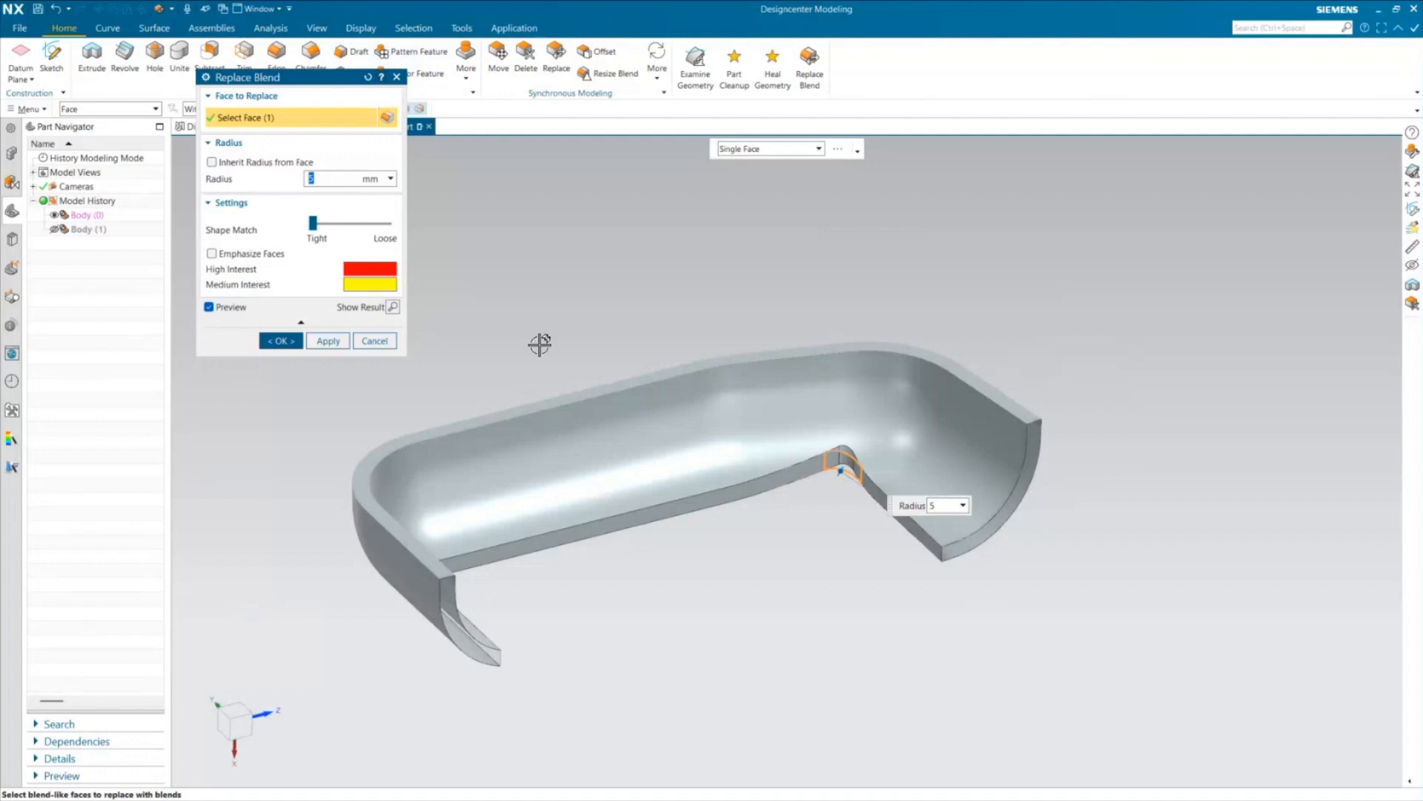
Open the Replace Blend help page in the browser documentation, comparing it with the open Optimize Face dialog box page
{"action": "key", "text": "F1"}
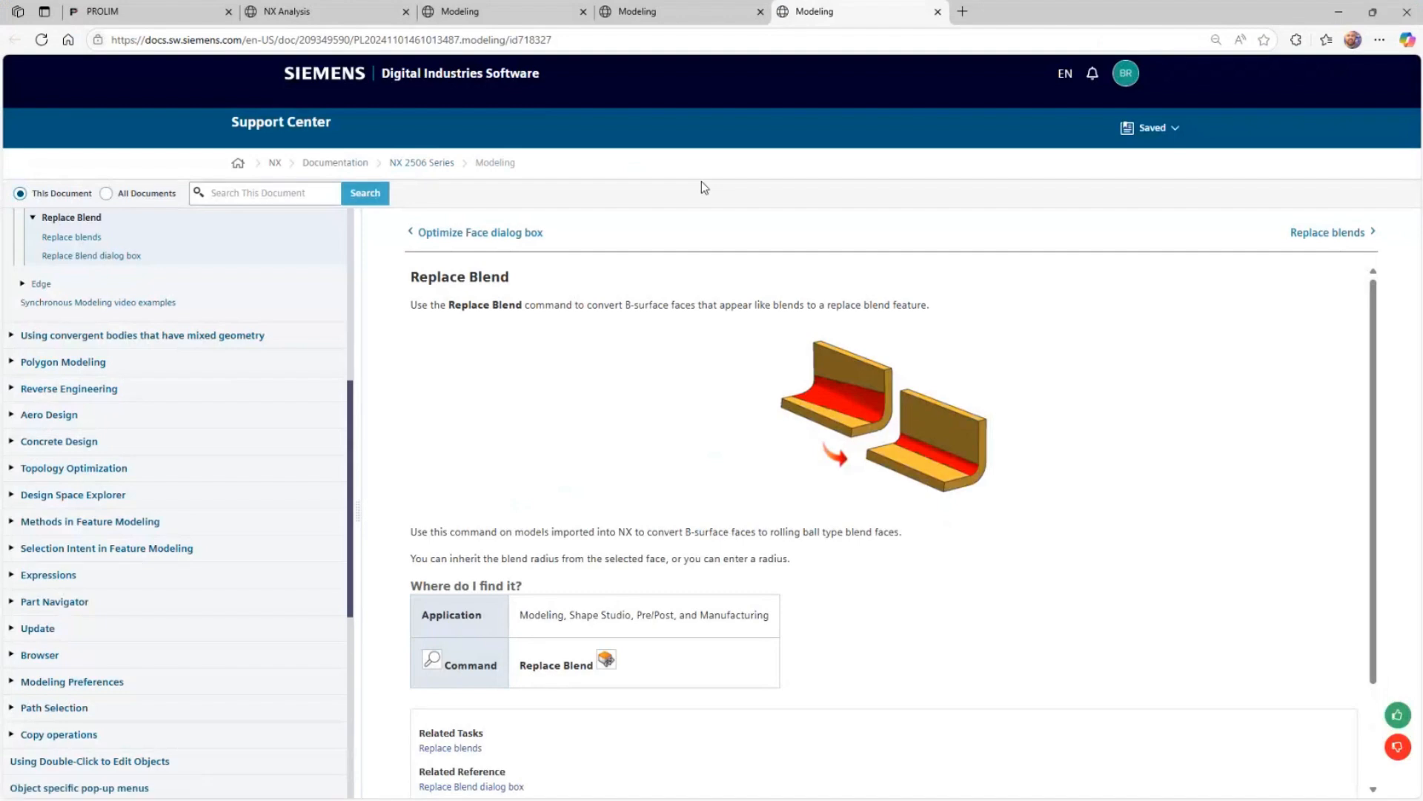
{"action": "left_click", "coordinate": [506, 9]}
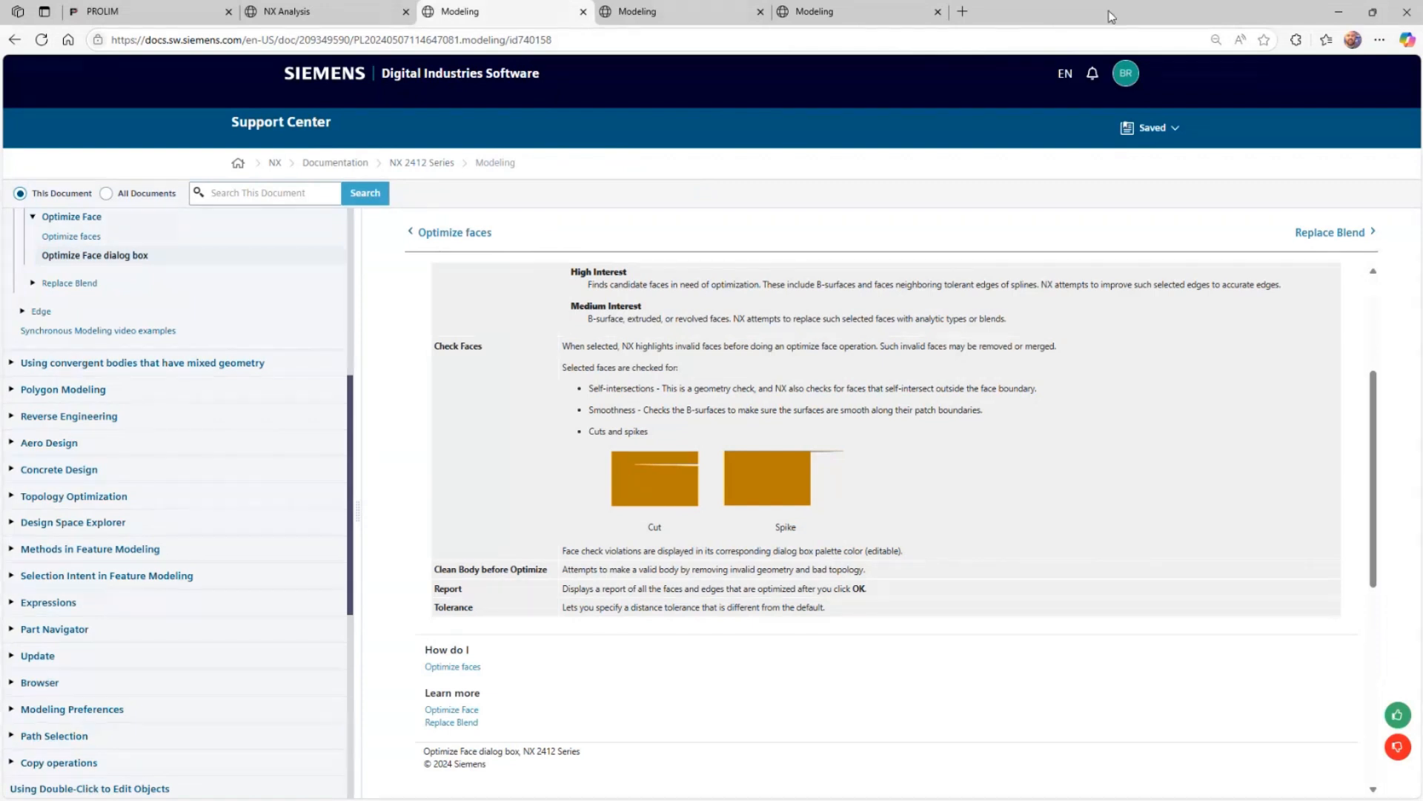
{"action": "left_click_drag", "start_coordinate": [1109, 16], "coordinate": [1112, 59]}
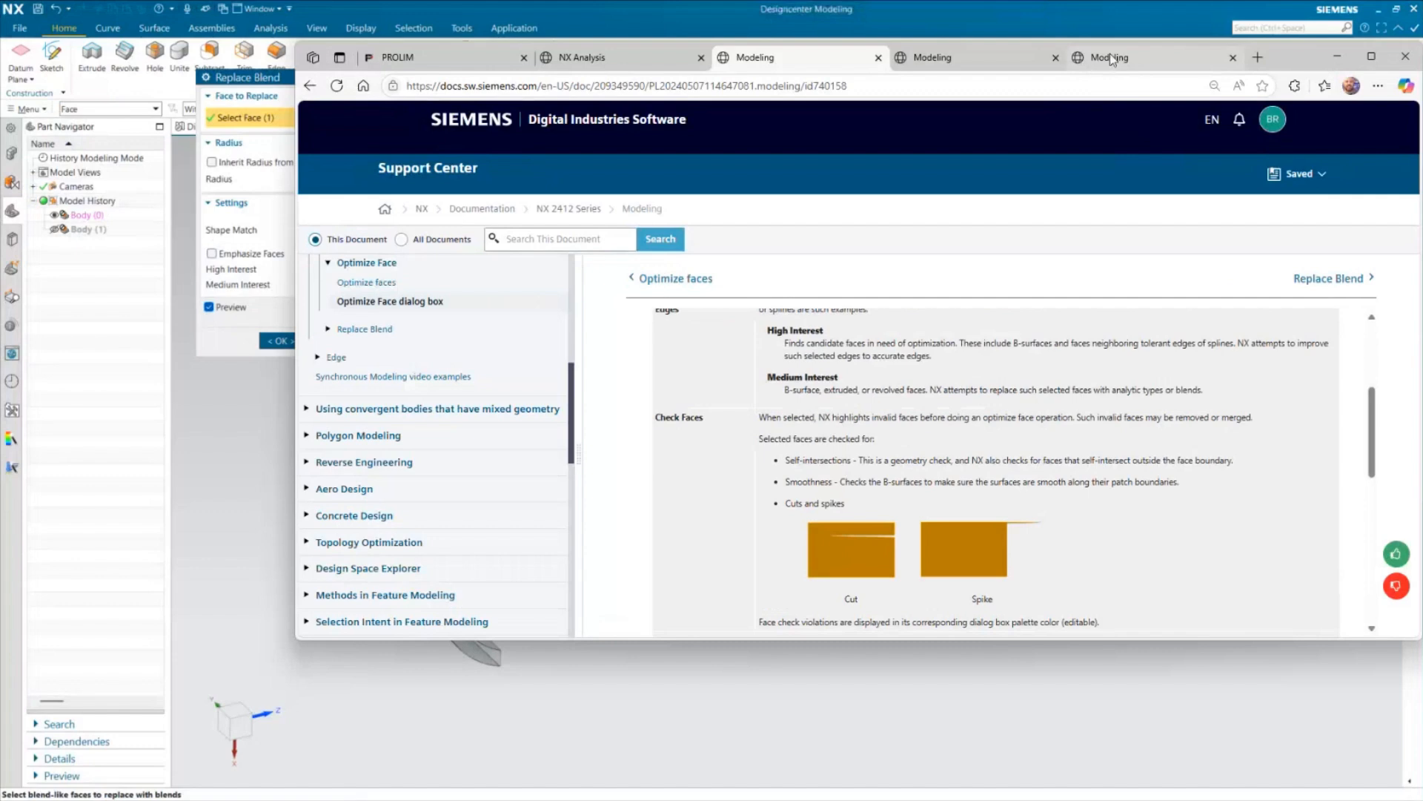
{"action": "left_click", "coordinate": [1112, 59]}
{"action": "left_click", "coordinate": [1373, 56]}
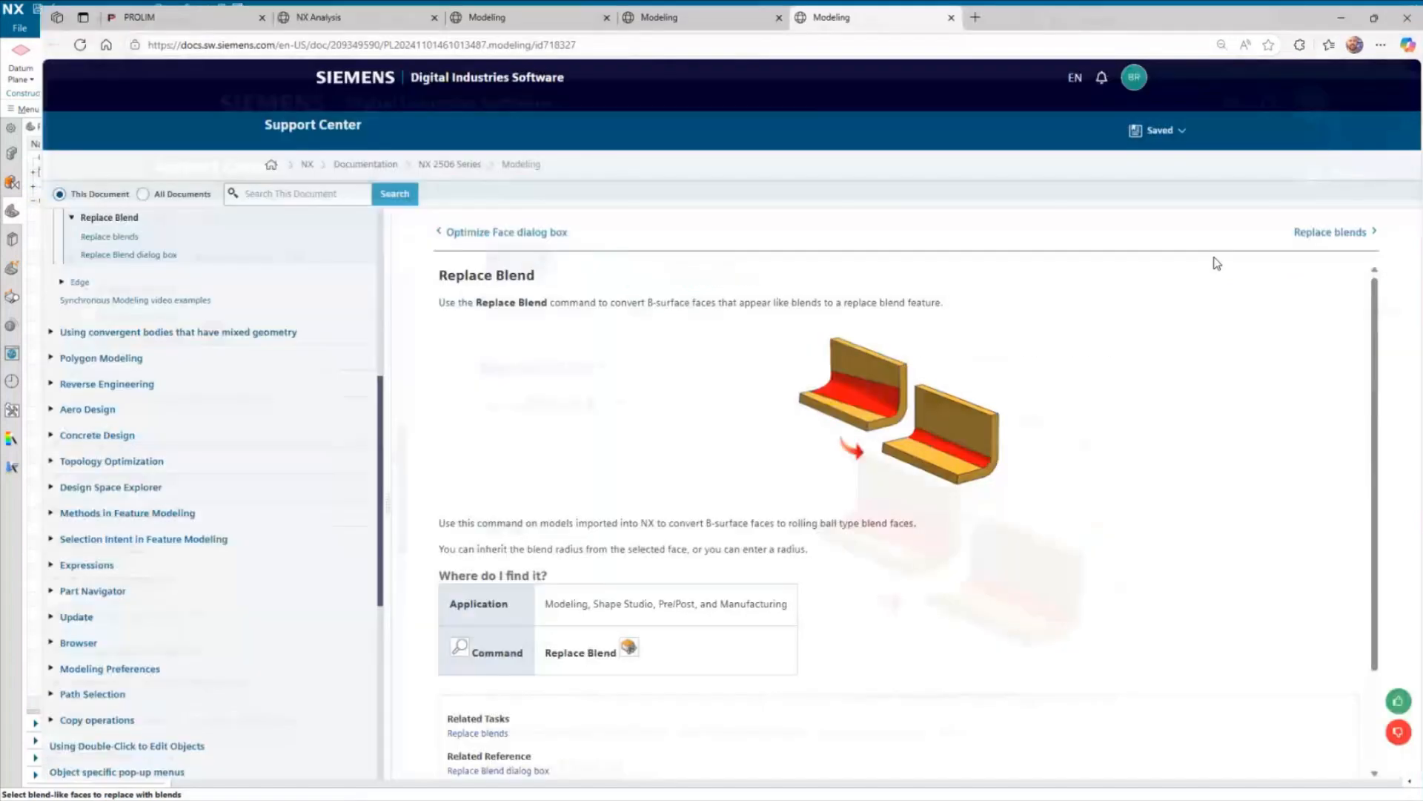
Open the Replace blends procedure page in the browser documentation and switch back to NX
{"action": "left_click", "coordinate": [72, 236]}
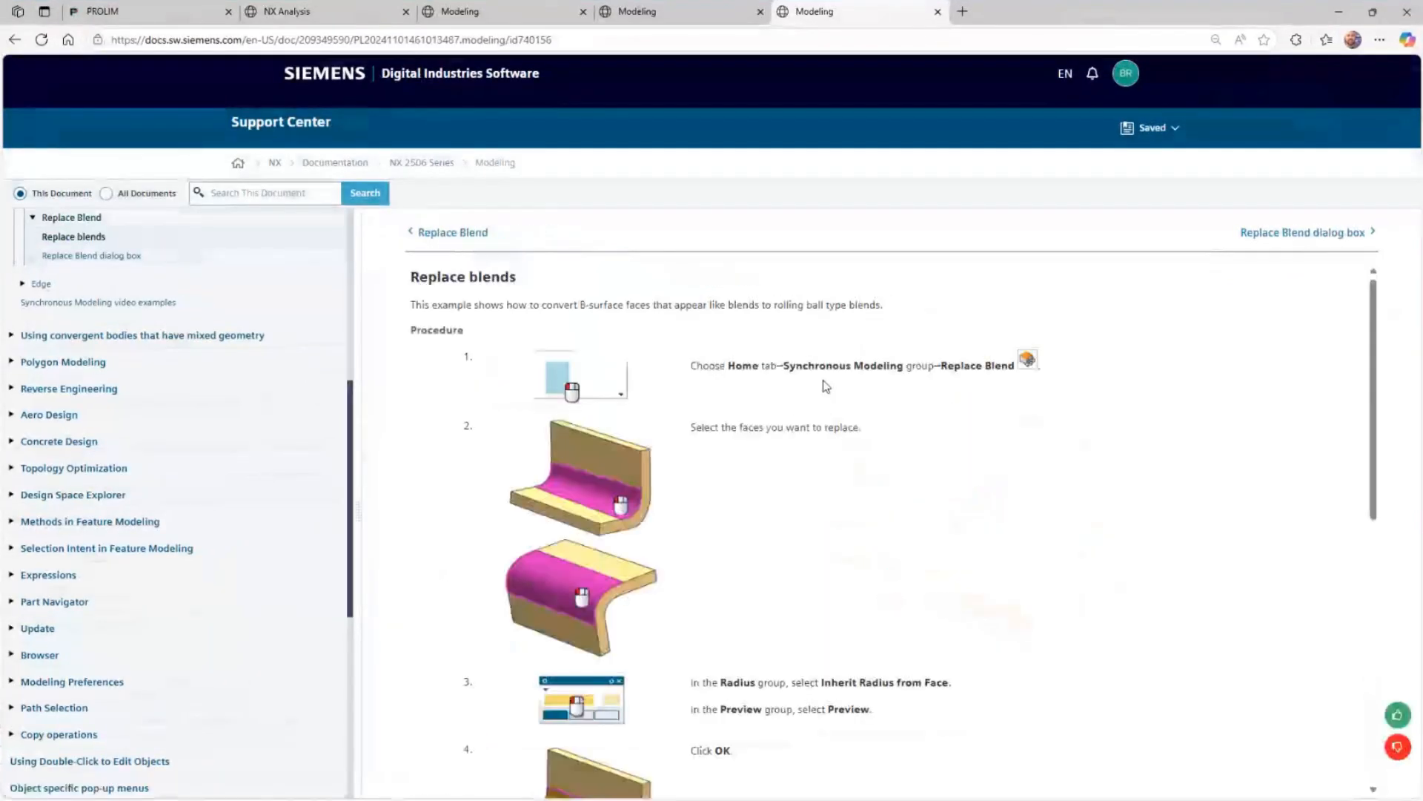
{"action": "left_click", "coordinate": [1343, 17]}
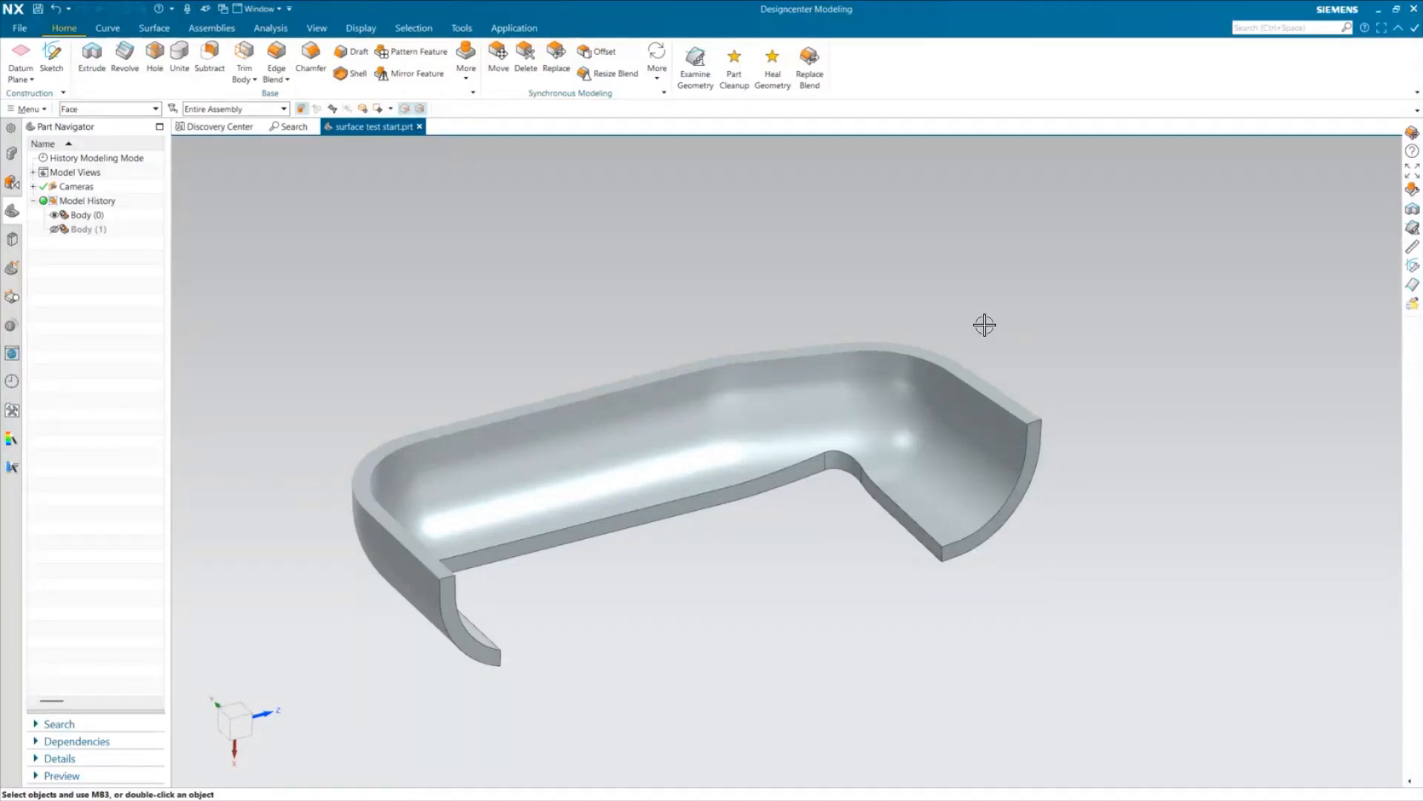
Run Heal Geometry on surface test start.prt with tiny tolerance 0.0095 and output file surface test start_hg.prt, and review the healing statistics
{"action": "left_click", "coordinate": [773, 61]}
{"action": "mouse_move", "coordinate": [260, 86]}
{"action": "left_mouse_down"}
{"action": "mouse_move", "coordinate": [343, 188]}
{"action": "mouse_move", "coordinate": [427, 229]}
{"action": "left_mouse_up"}
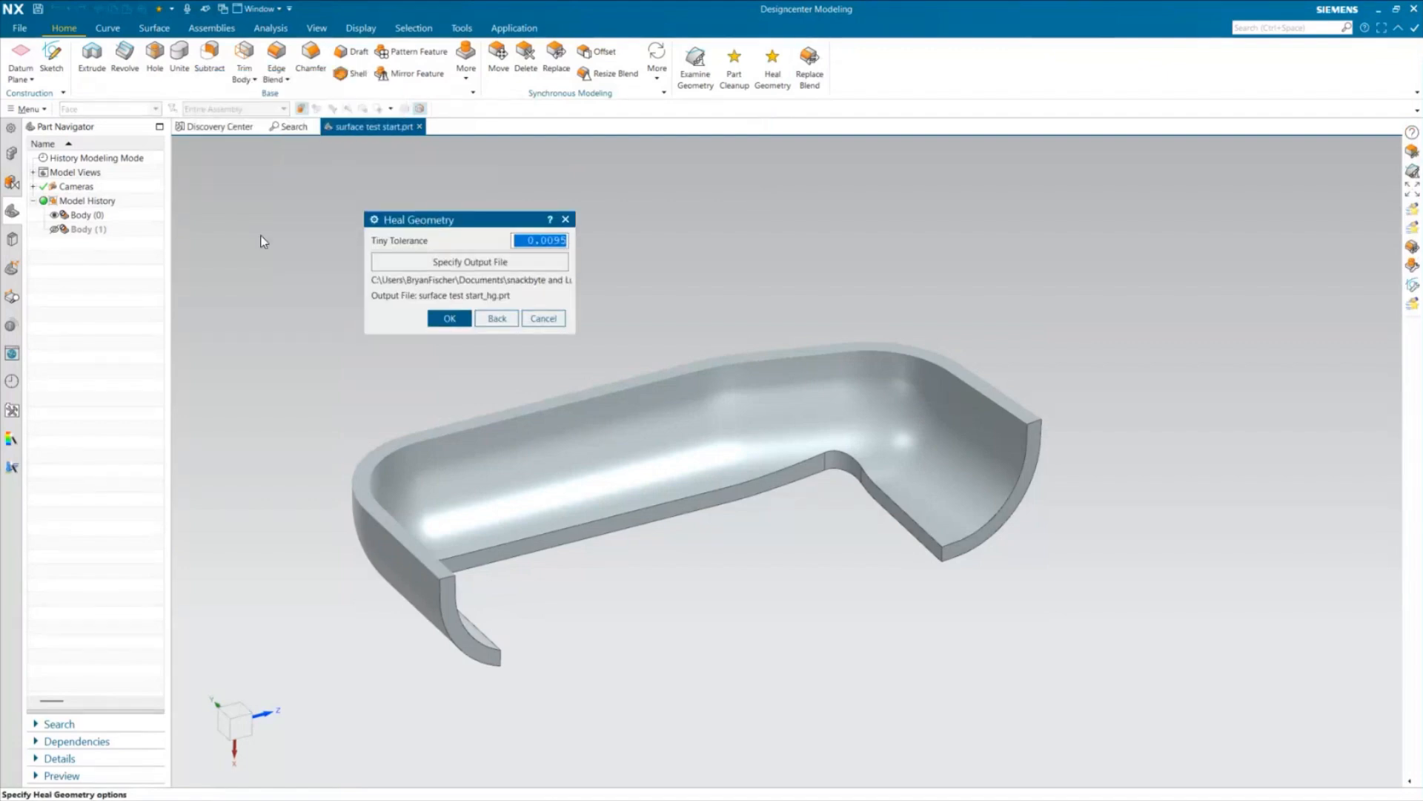
{"action": "left_click", "coordinate": [447, 264]}
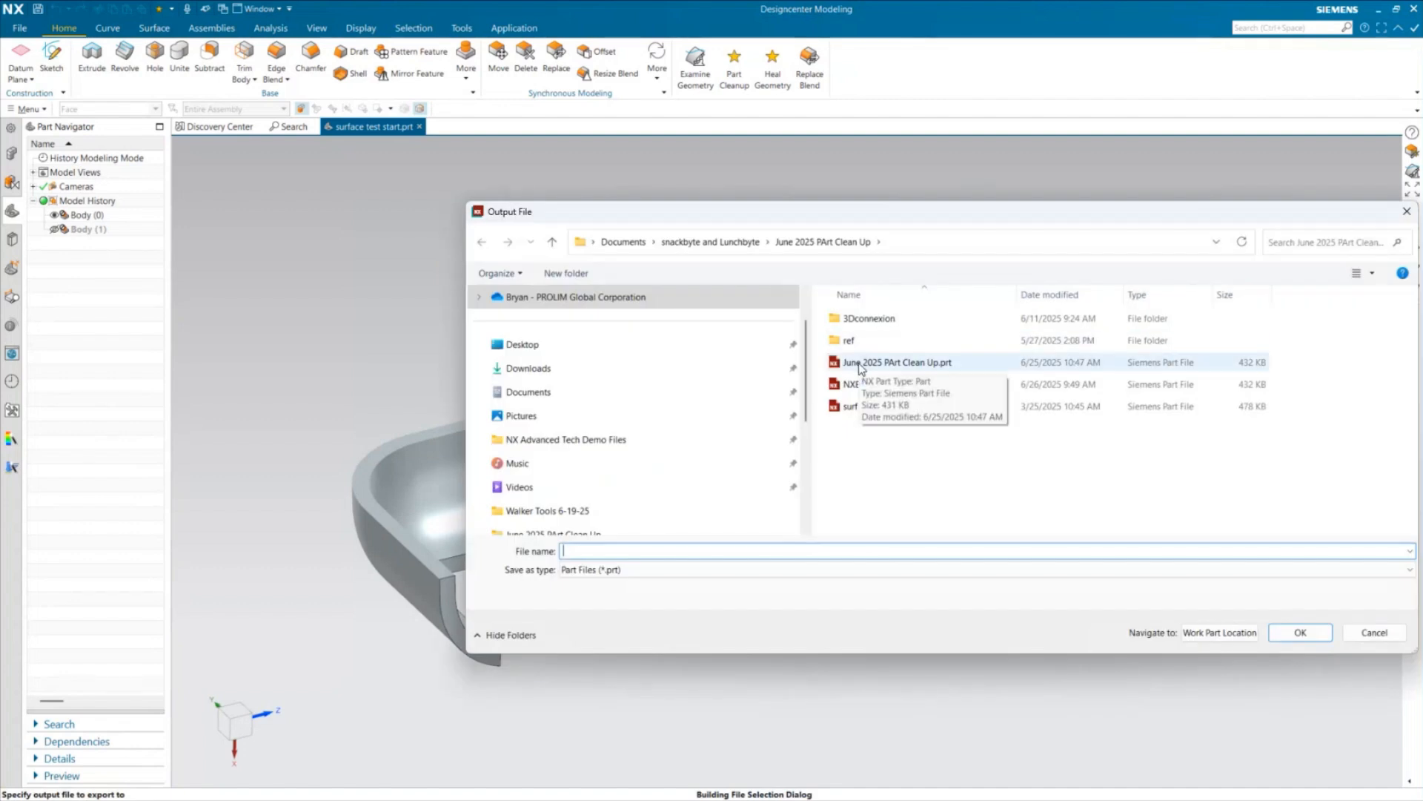
{"action": "left_click_drag", "start_coordinate": [1098, 220], "coordinate": [937, 179]}
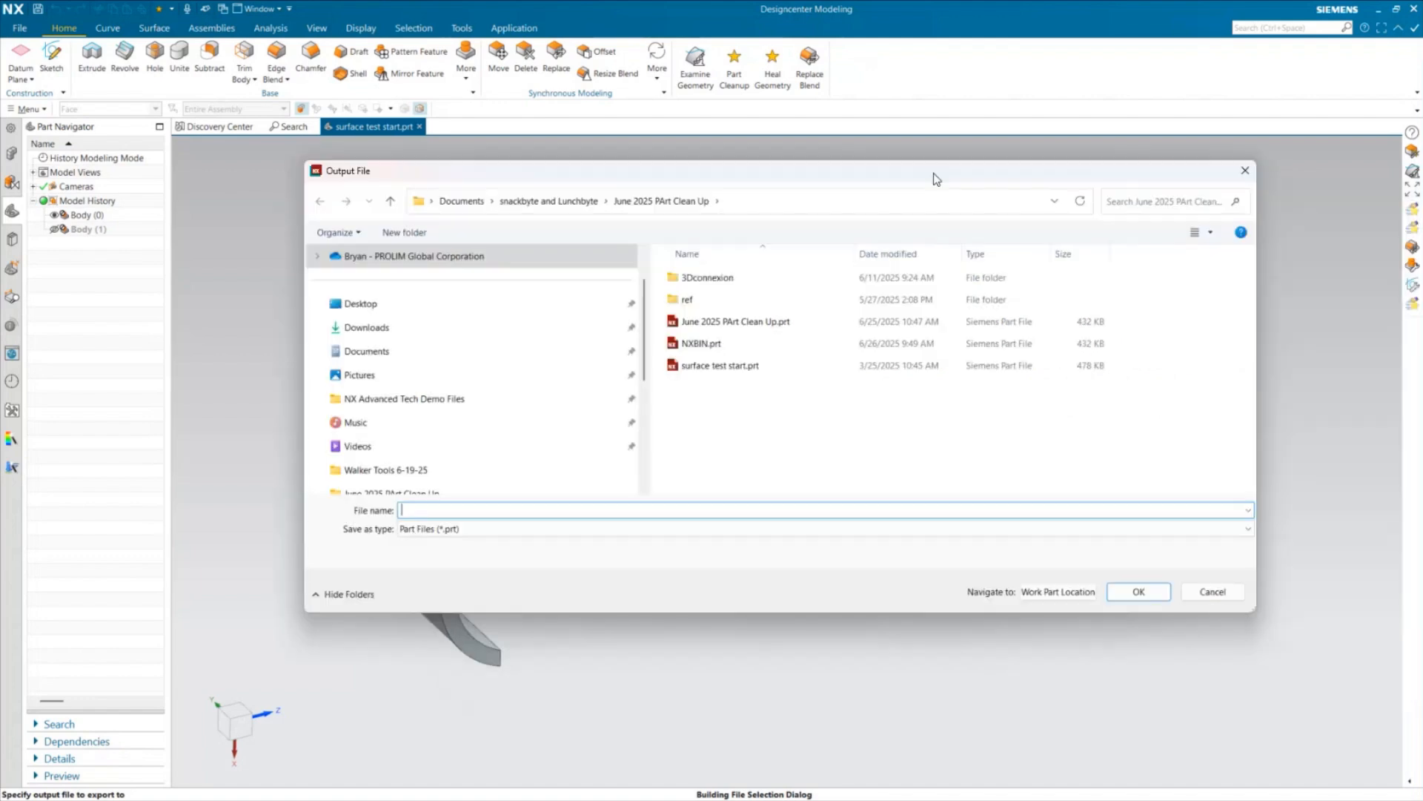
{"action": "left_click", "coordinate": [1213, 592]}
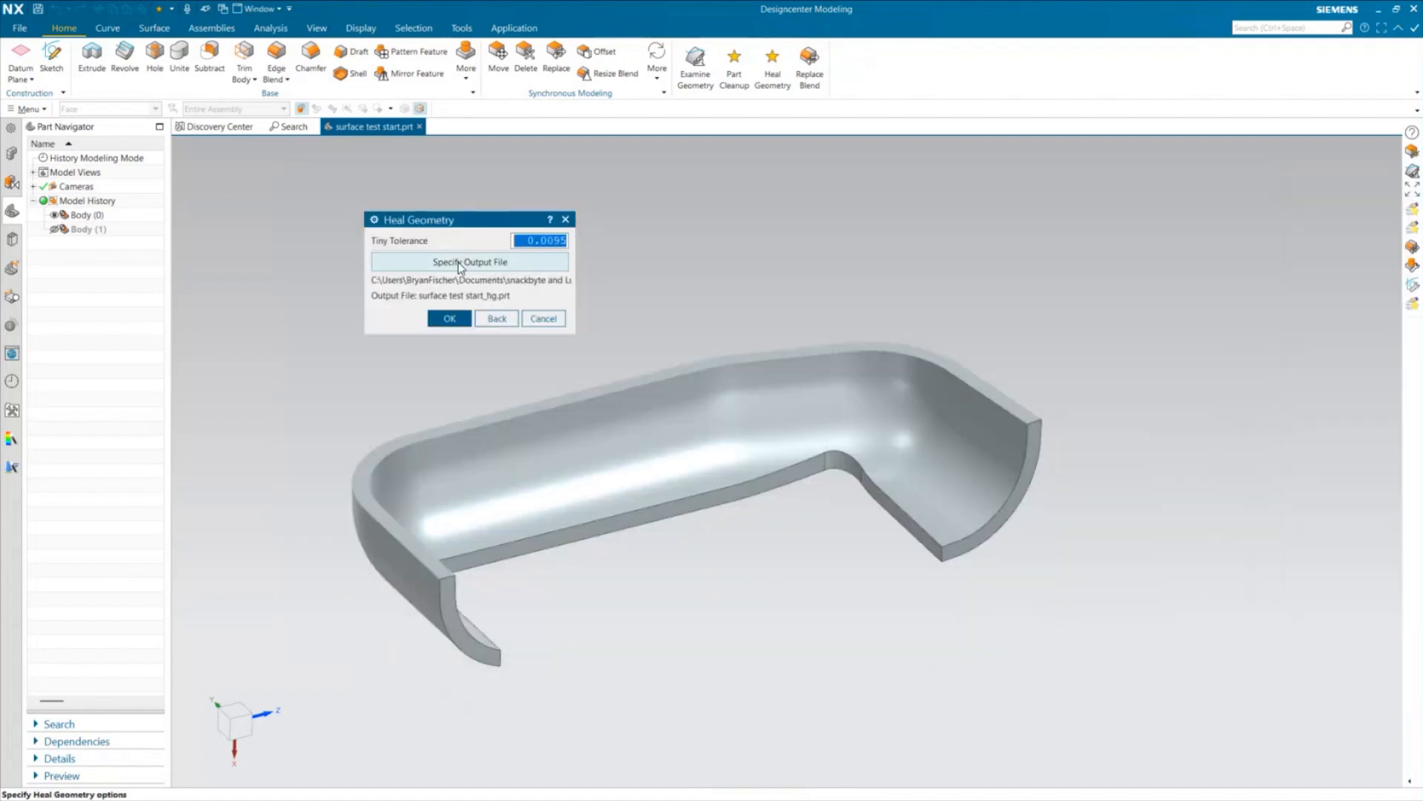
{"action": "left_click", "coordinate": [443, 318]}
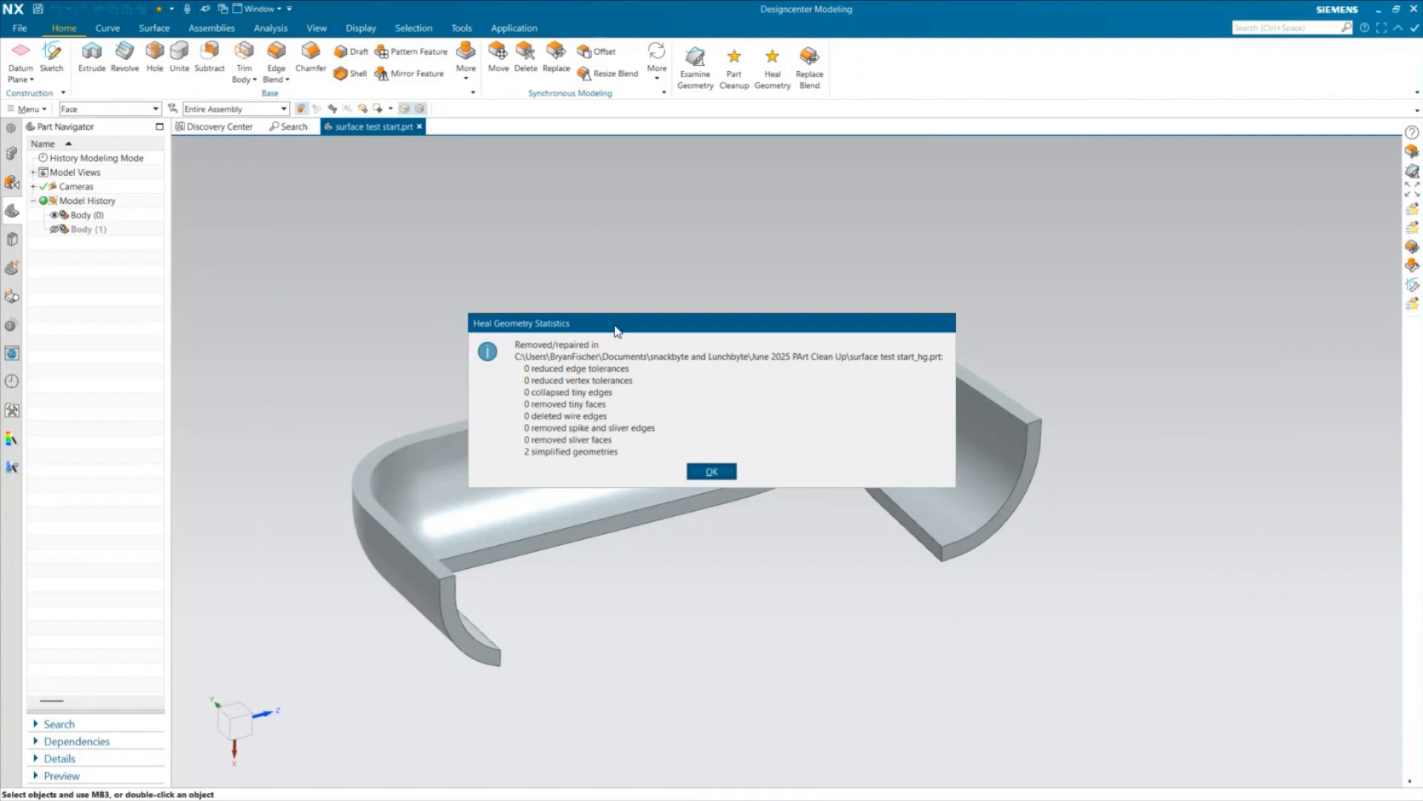
{"action": "left_click_drag", "start_coordinate": [615, 332], "coordinate": [590, 232]}
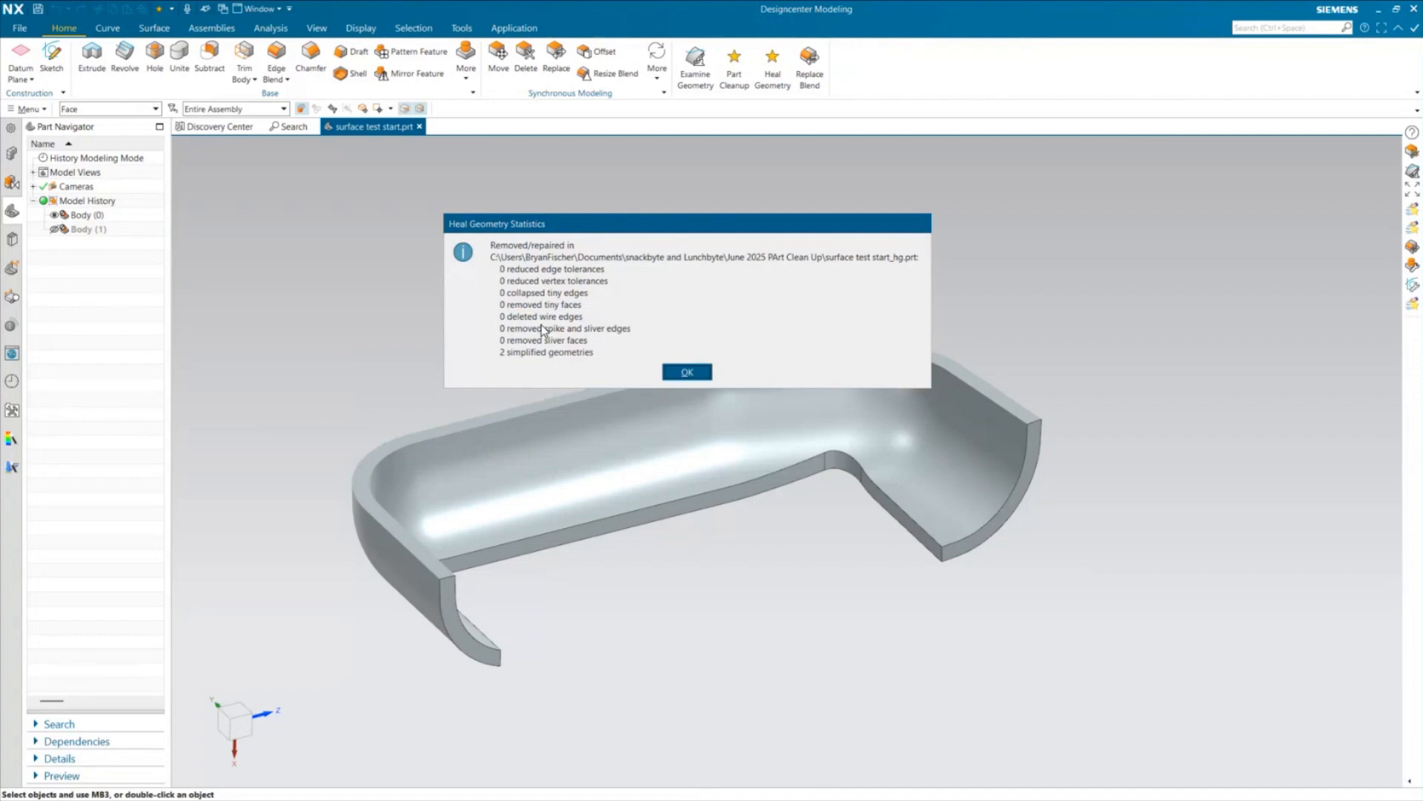
{"action": "left_click", "coordinate": [688, 372]}
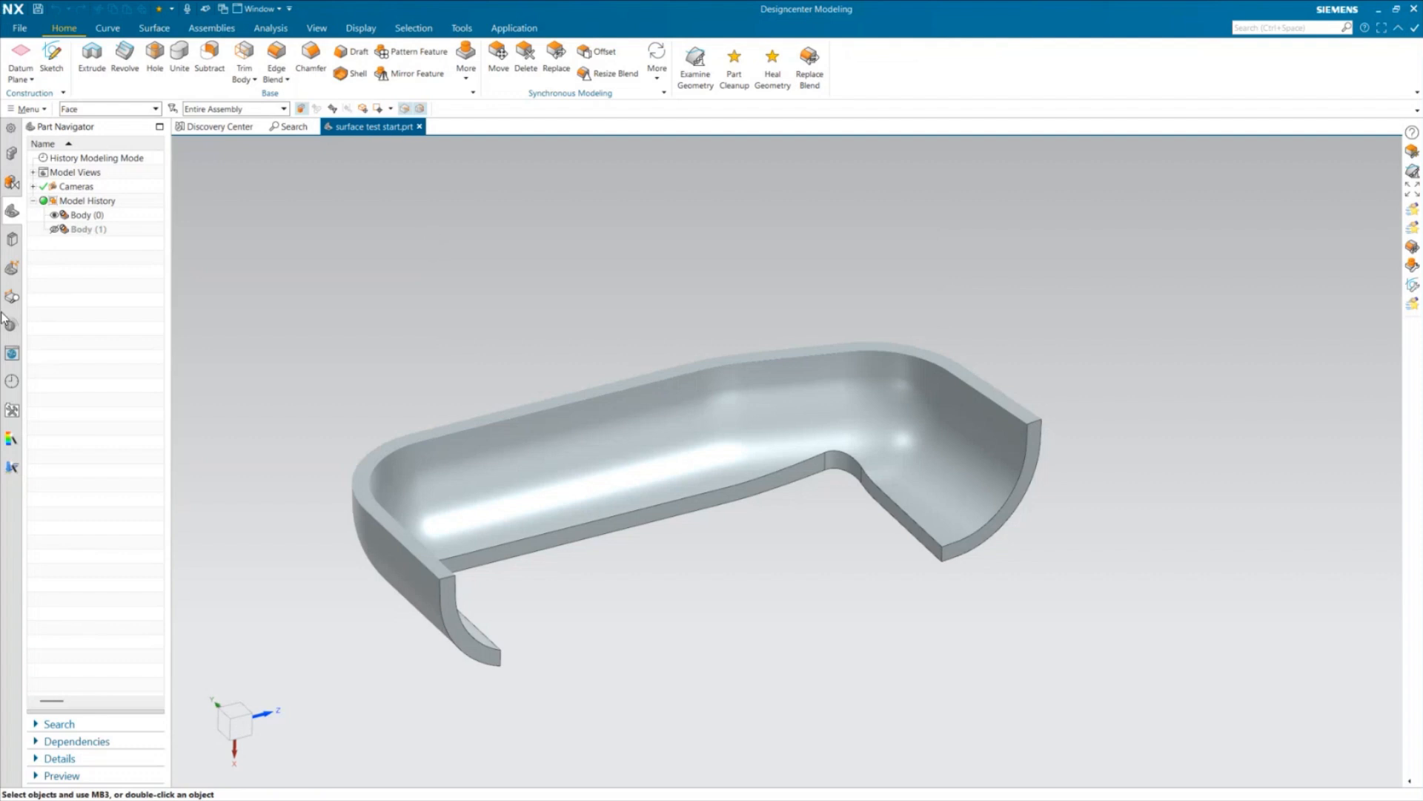
Open June 2025 PArt Clean Up.prt from the recent parts history and inspect the sliver faces along the tray's cut-out edge
{"action": "left_click", "coordinate": [11, 382]}
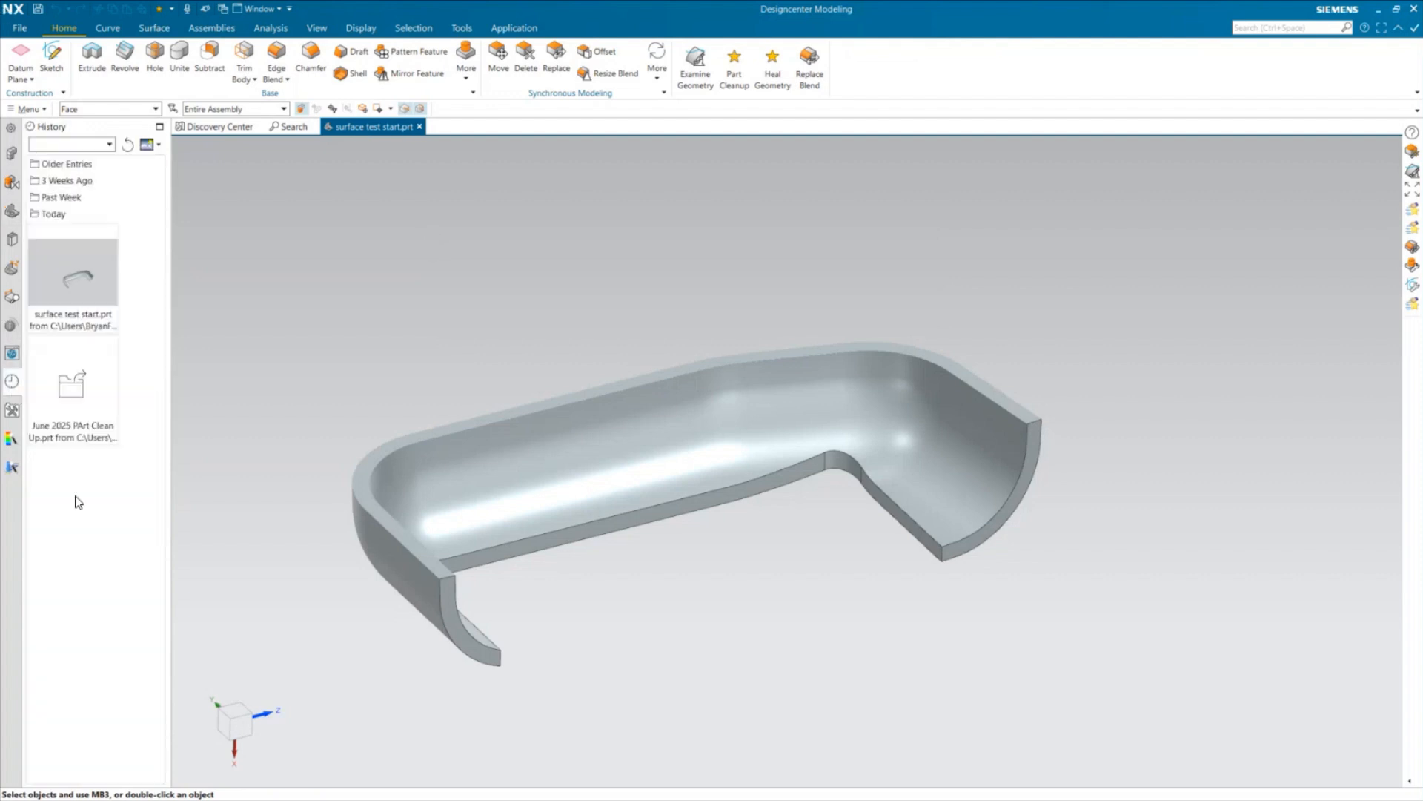
{"action": "left_click", "coordinate": [58, 402]}
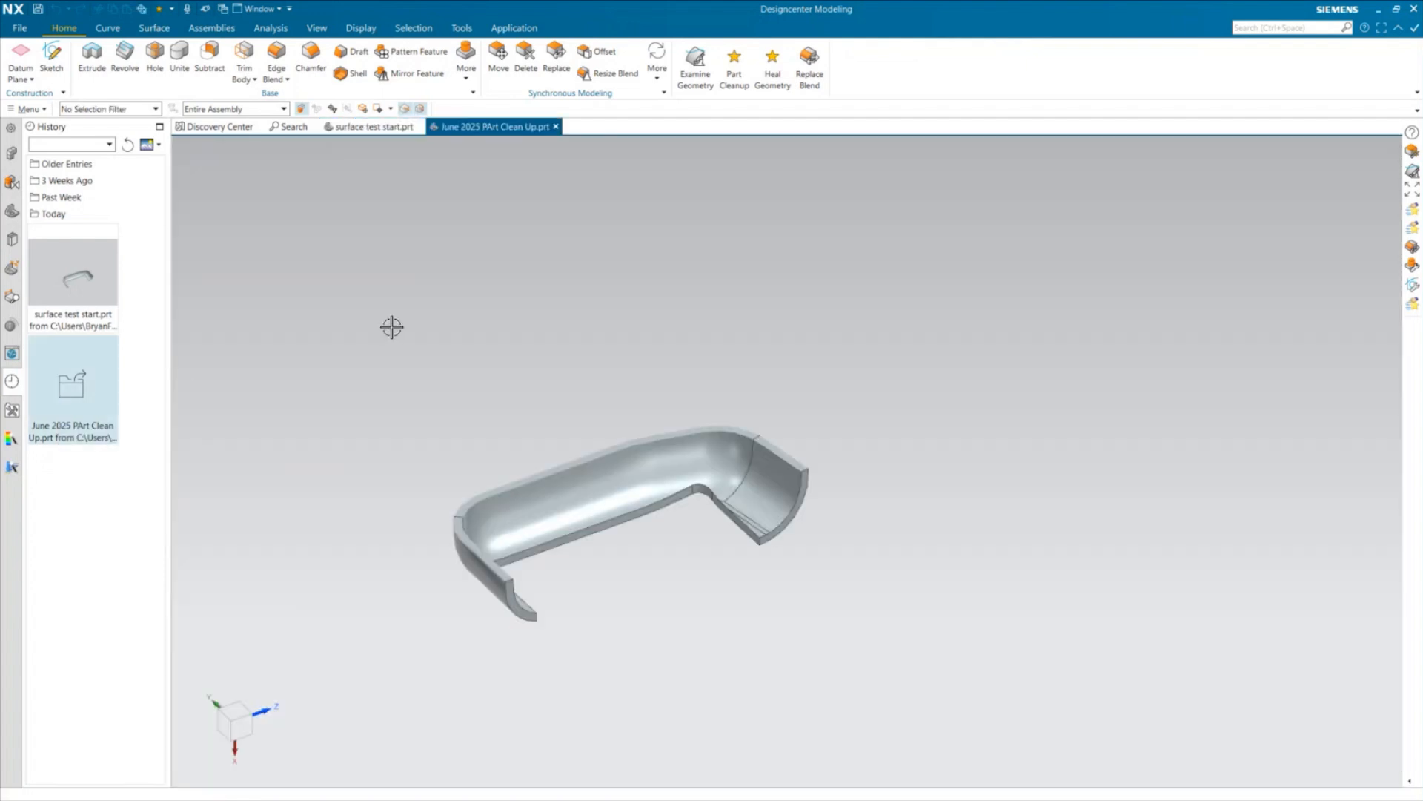
{"action": "middle_click_drag", "start_coordinate": [861, 556], "coordinate": [801, 572]}
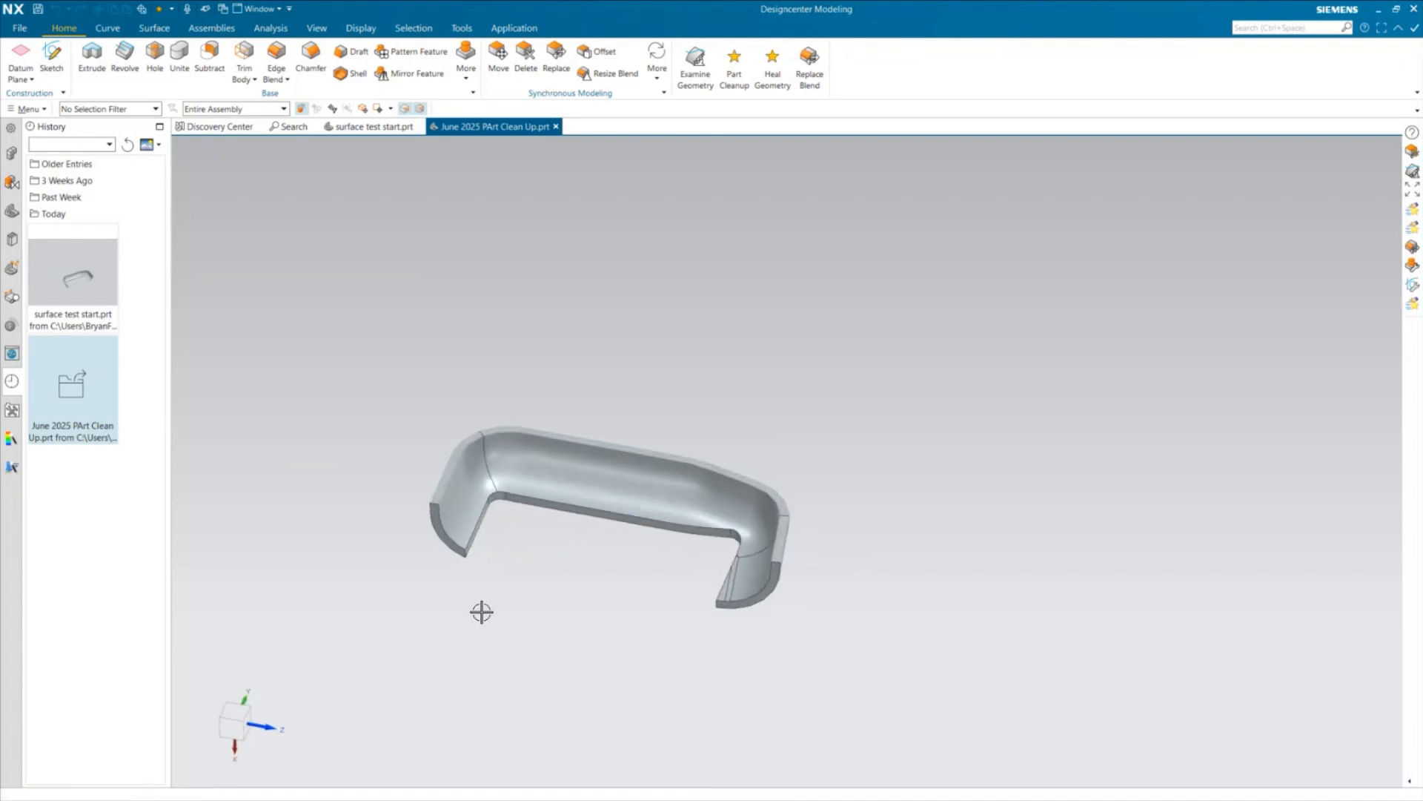
{"action": "scroll", "coordinate": [479, 589], "scroll_direction": "up", "scroll_amount": 3}
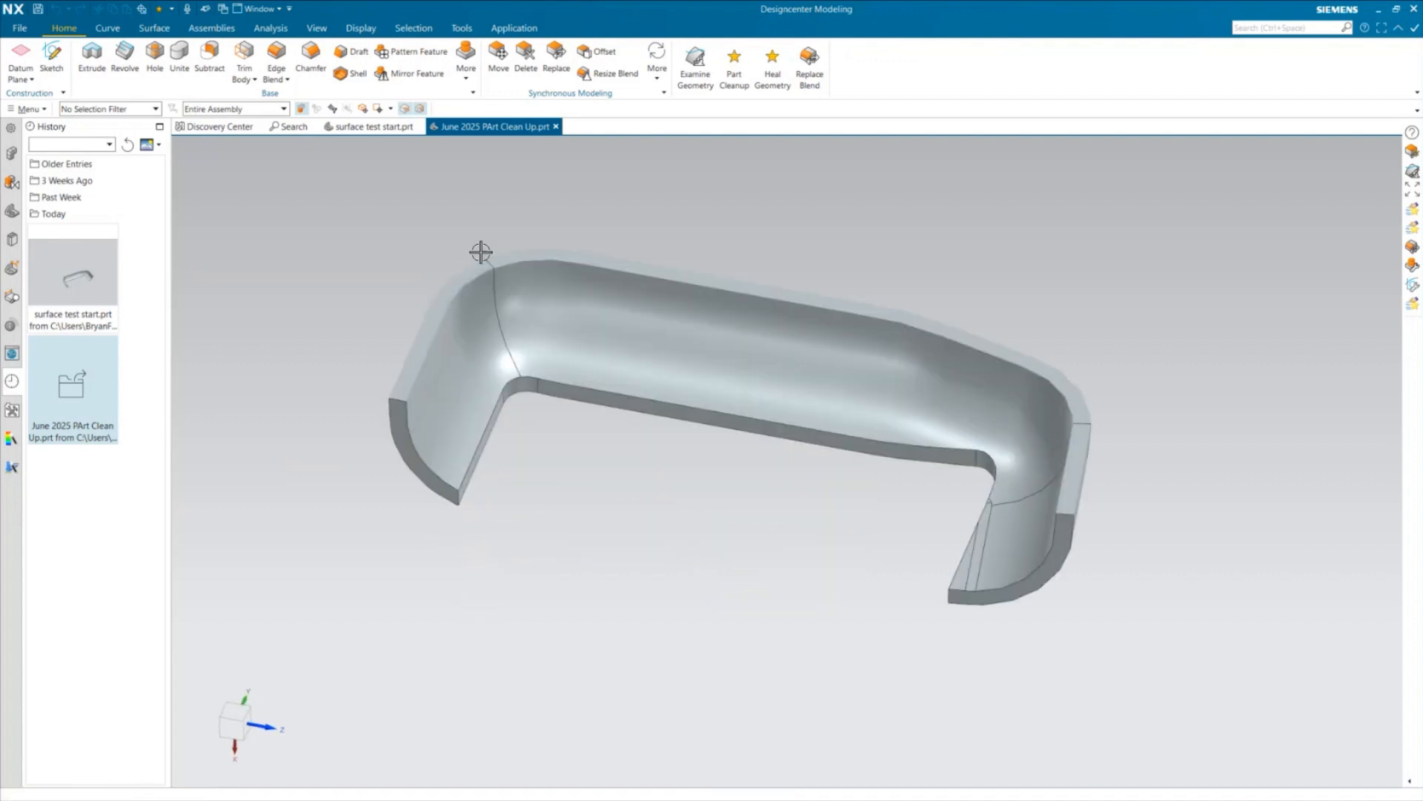
{"action": "middle_click_drag", "start_coordinate": [585, 518], "coordinate": [663, 523]}
{"action": "scroll", "coordinate": [830, 482], "scroll_direction": "up", "scroll_amount": 1}
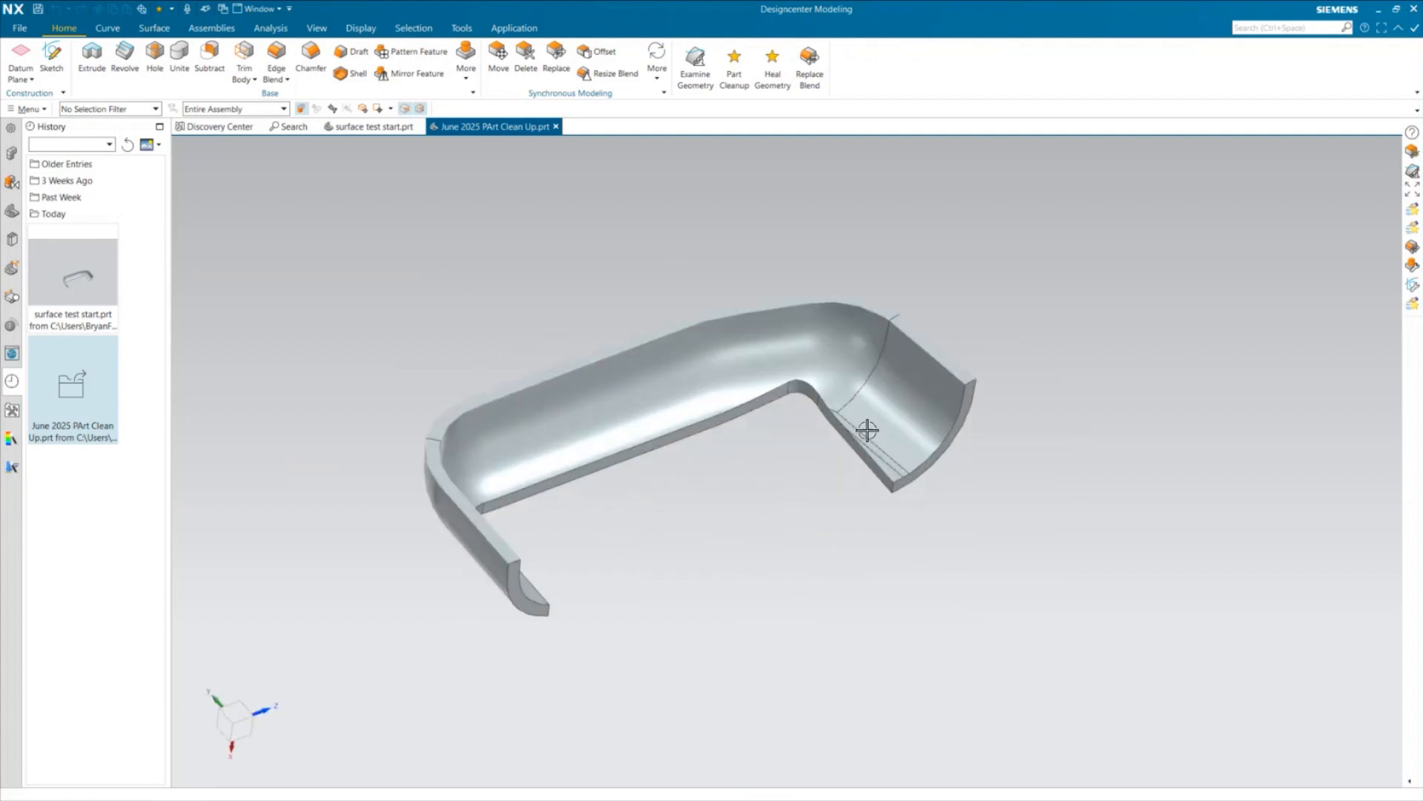
{"action": "scroll", "coordinate": [868, 439], "scroll_direction": "up", "scroll_amount": 2}
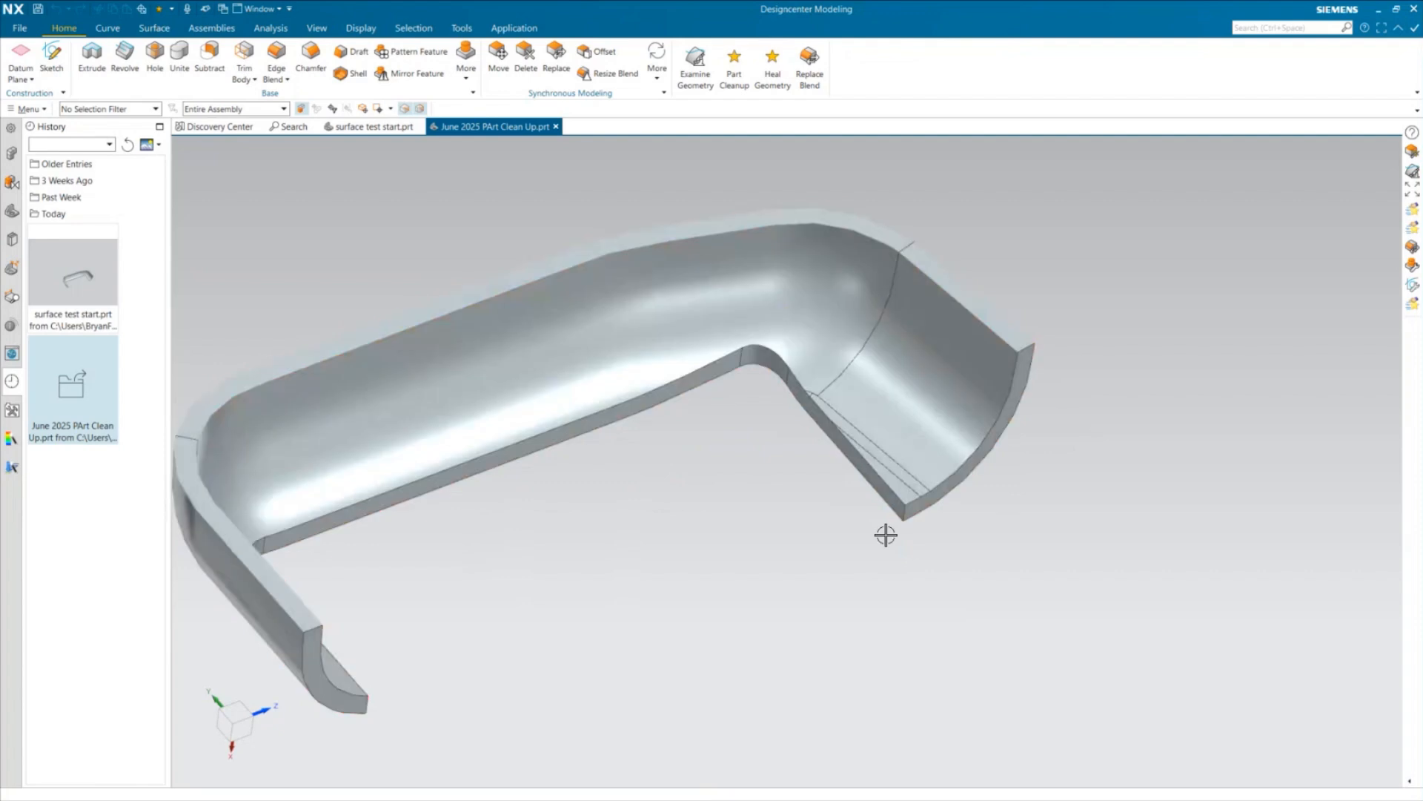
{"action": "middle_click_drag", "start_coordinate": [890, 591], "coordinate": [832, 591]}
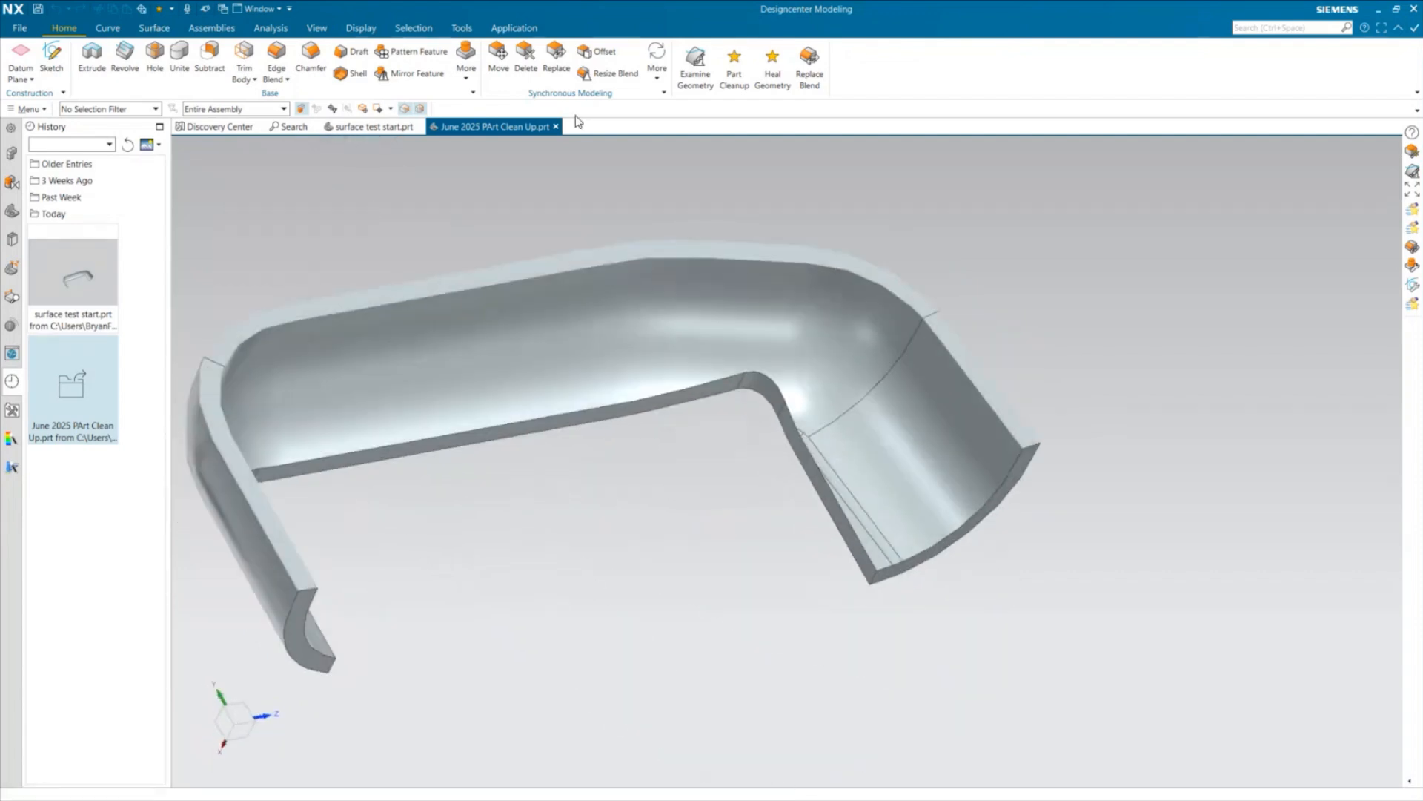
Delete the four sliver faces beside the tray's cut-out edge with Delete Face, keeping Heal enabled
{"action": "left_click", "coordinate": [526, 56]}
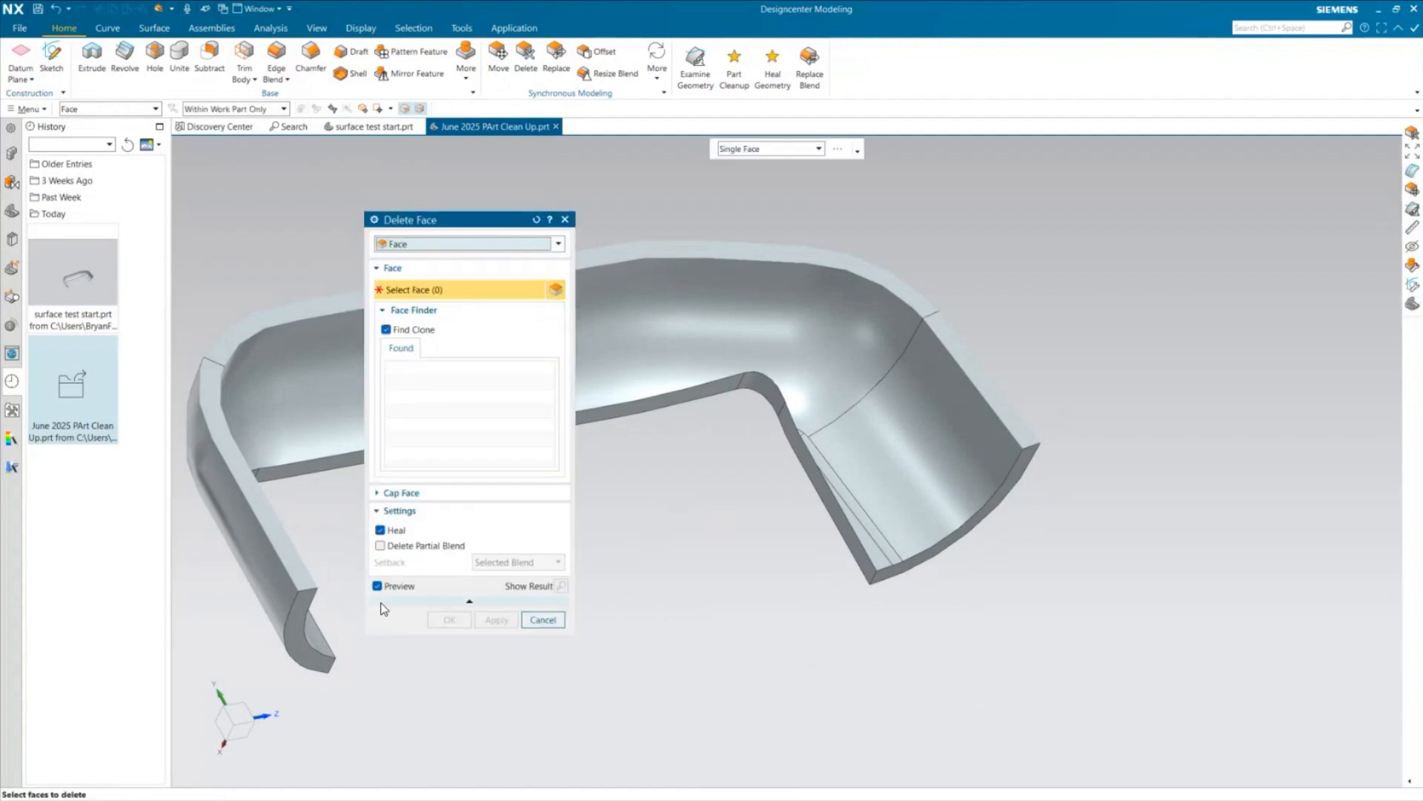
{"action": "left_click", "coordinate": [865, 519]}
{"action": "left_click", "coordinate": [871, 545]}
{"action": "scroll", "coordinate": [791, 437], "scroll_direction": "up", "scroll_amount": 6}
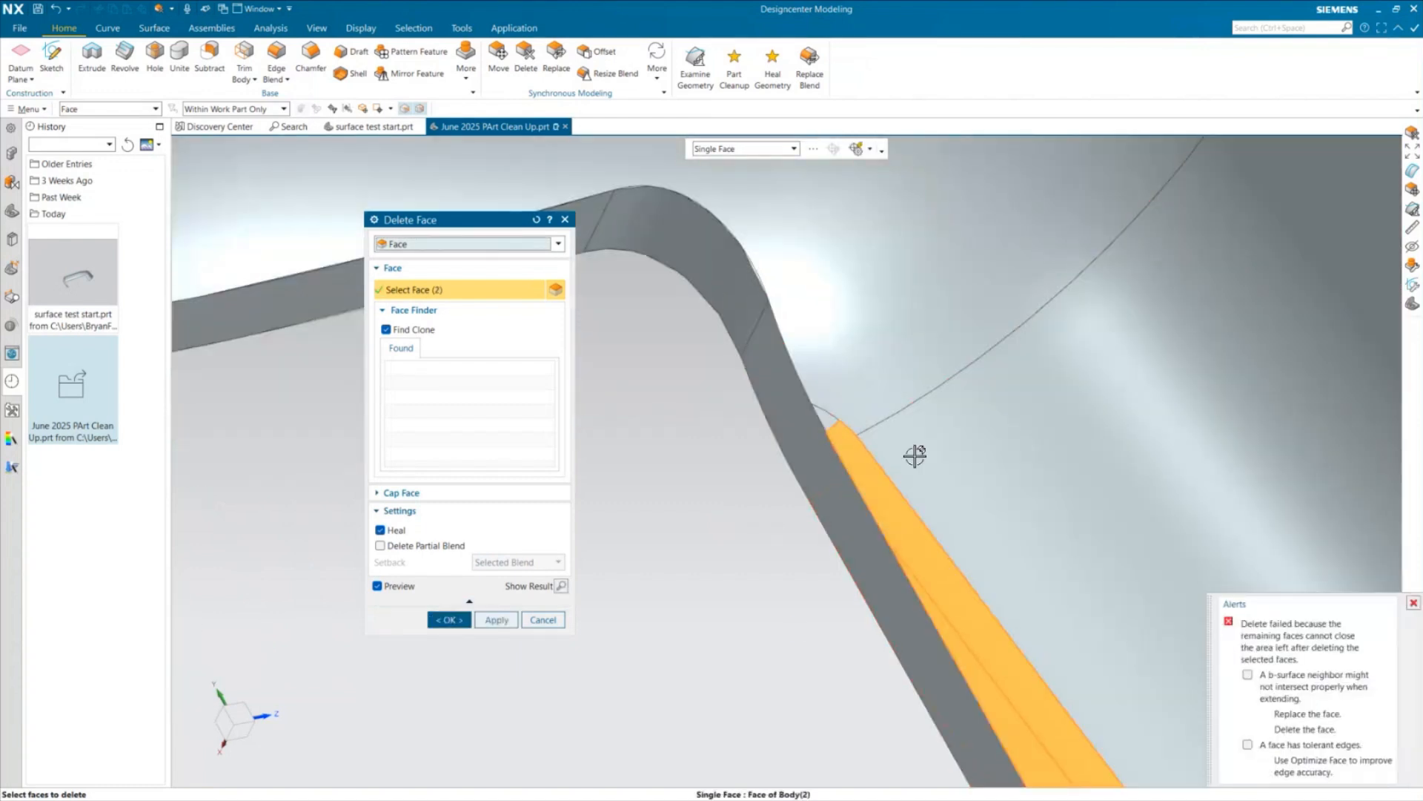
{"action": "left_click", "coordinate": [827, 419]}
{"action": "middle_click_drag", "start_coordinate": [753, 519], "coordinate": [820, 572]}
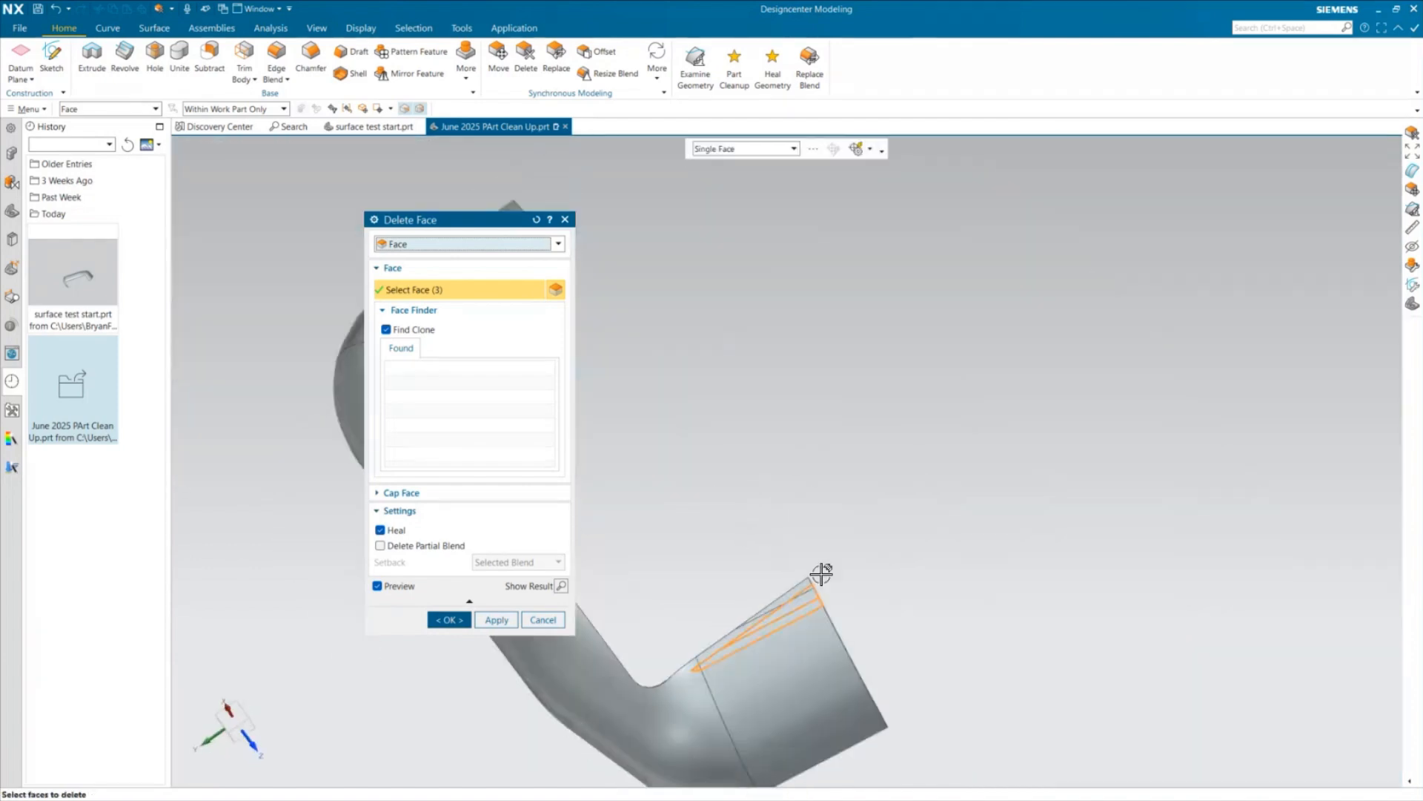
{"action": "scroll", "coordinate": [736, 669], "scroll_direction": "up", "scroll_amount": 5}
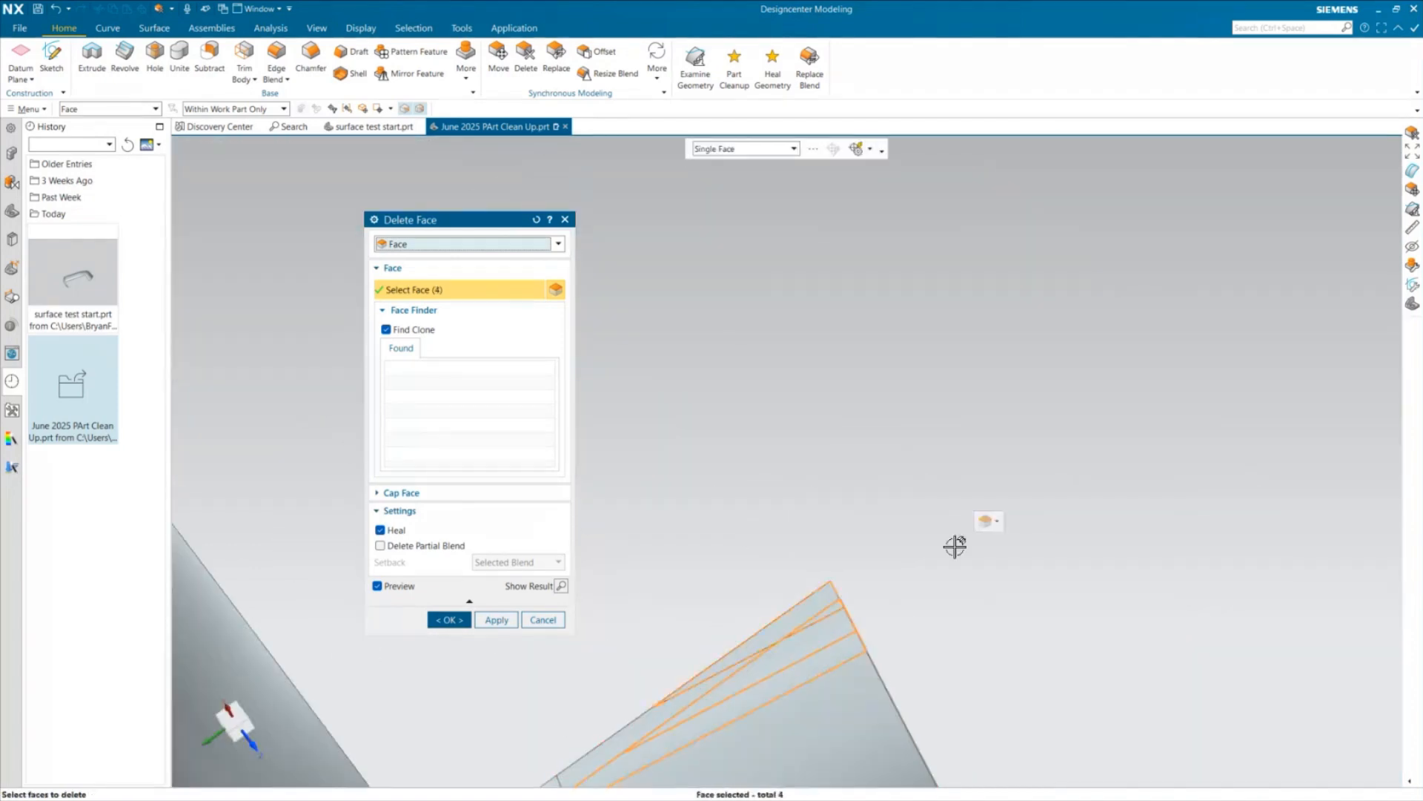
{"action": "scroll", "coordinate": [964, 533], "scroll_direction": "down", "scroll_amount": 5}
{"action": "left_click", "coordinate": [449, 619]}
{"action": "middle_click_drag", "start_coordinate": [816, 403], "coordinate": [680, 533]}
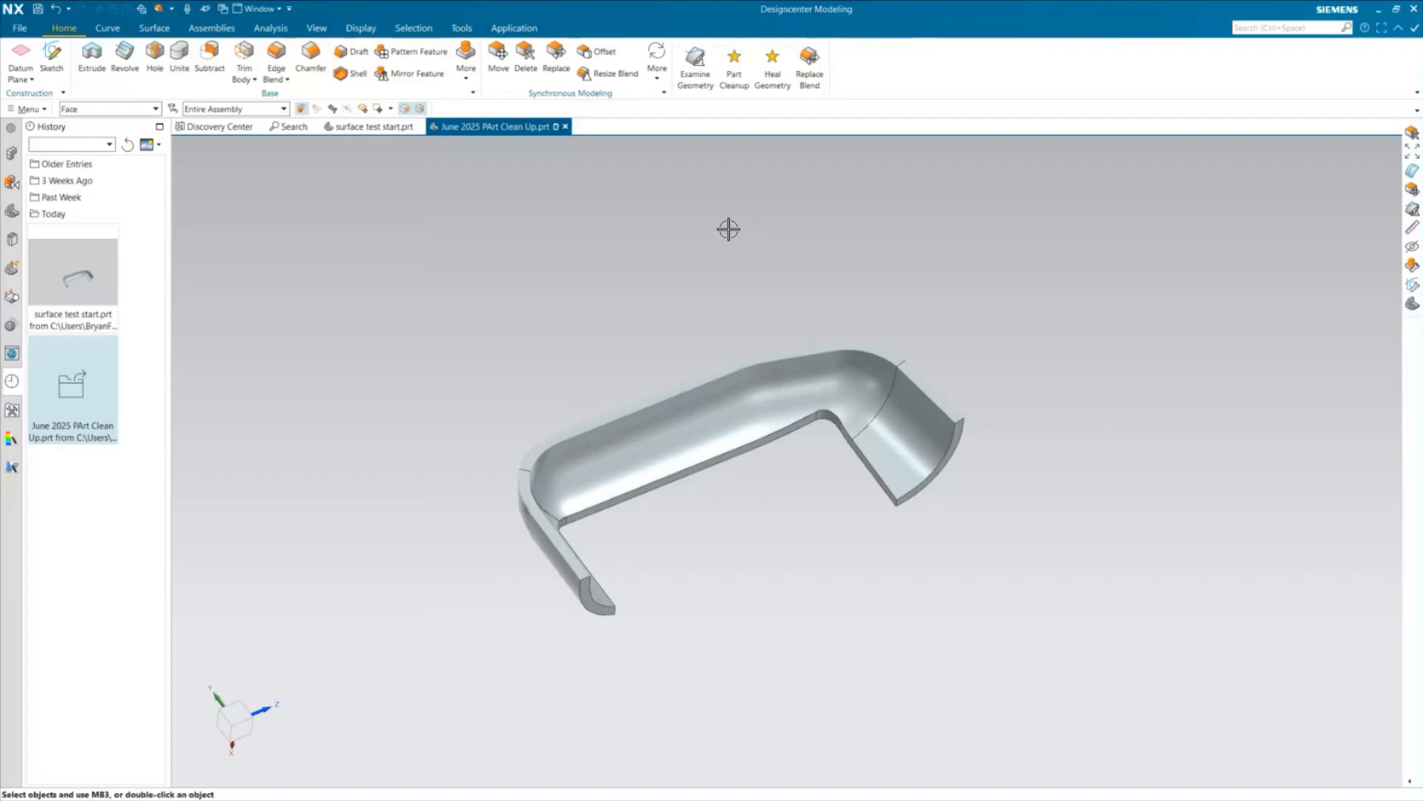
Return to surface test start.prt, run Optimize Face on the tray body, close its report and inspect the resulting faces
{"action": "left_click", "coordinate": [366, 129]}
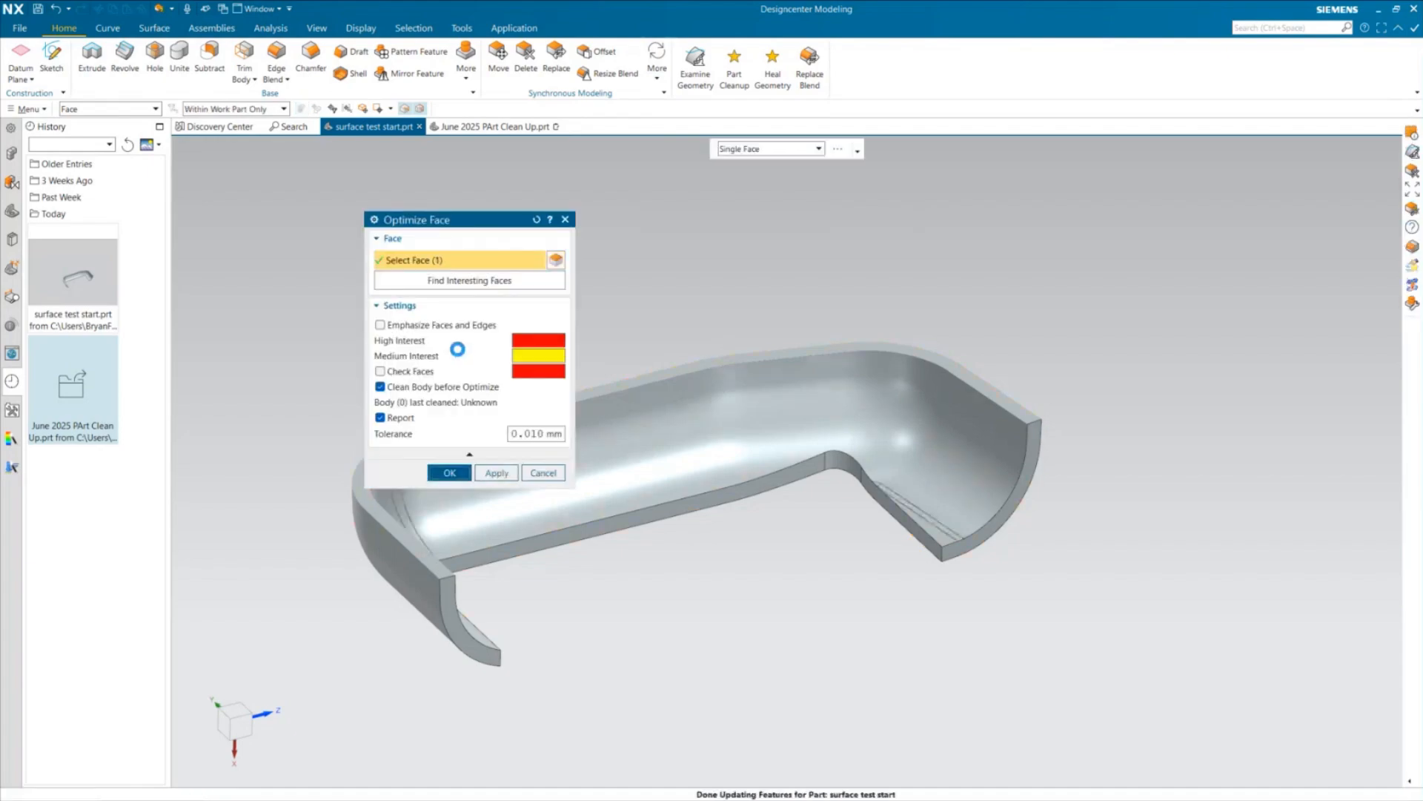
{"action": "left_click", "coordinate": [459, 472]}
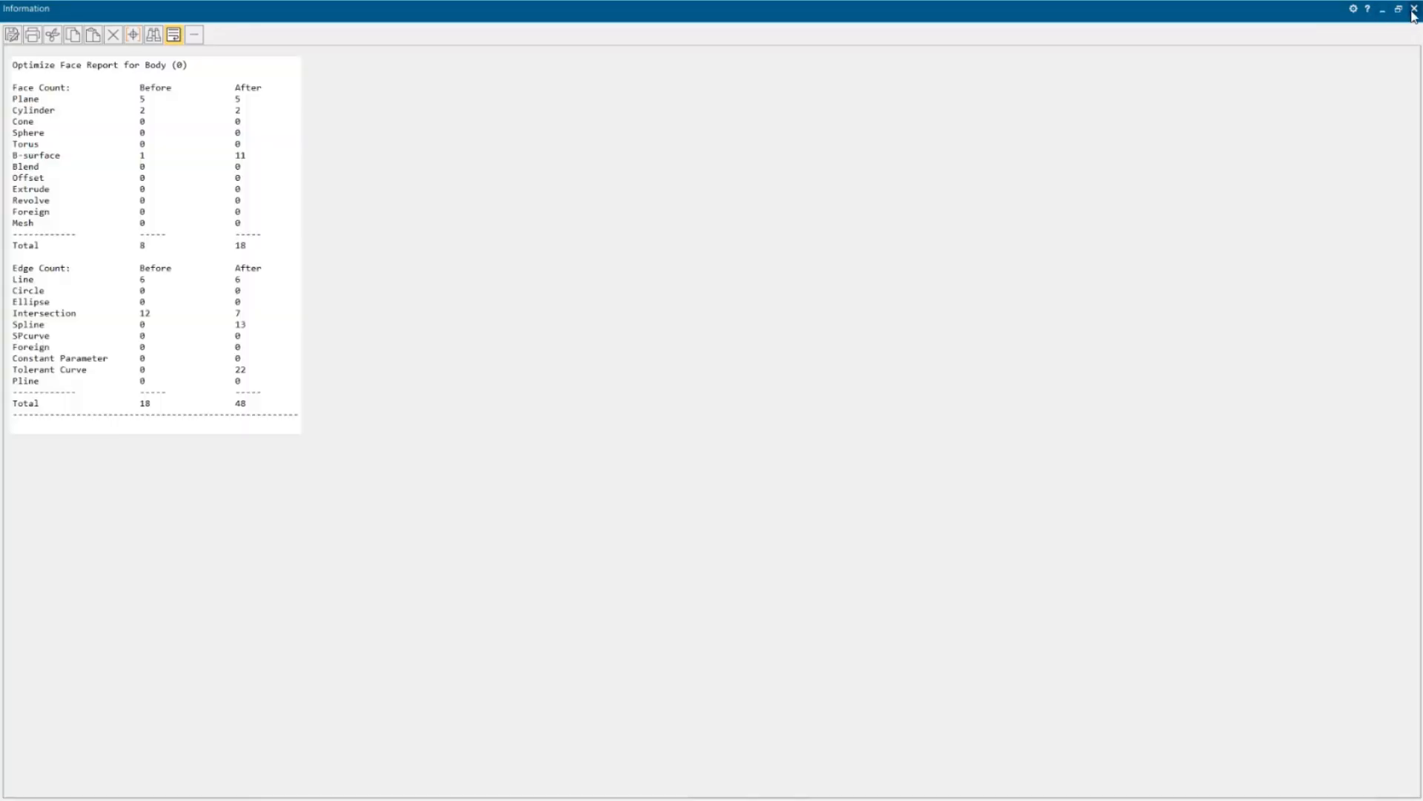
{"action": "left_click", "coordinate": [1414, 9]}
{"action": "middle_click_drag", "start_coordinate": [899, 546], "coordinate": [912, 504]}
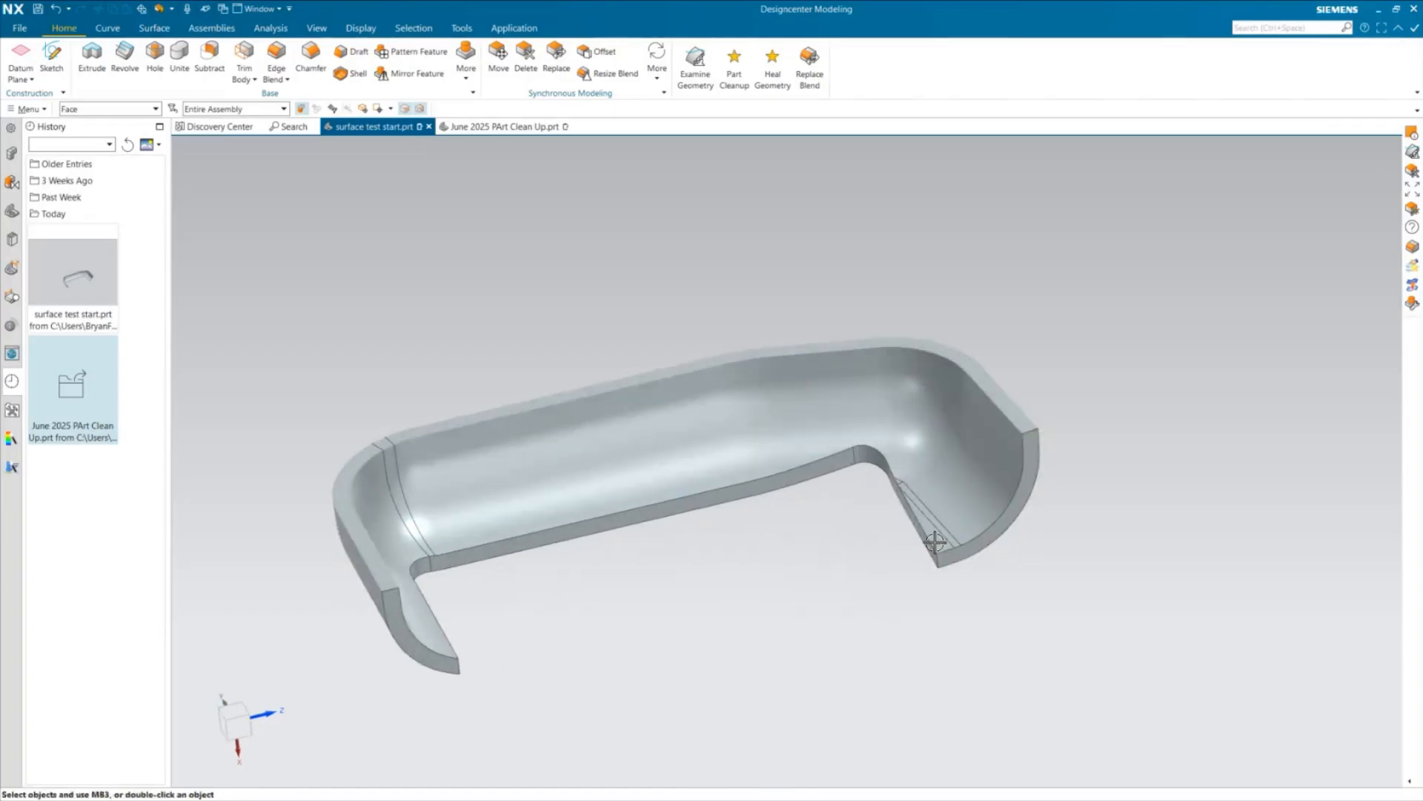
{"action": "middle_click_drag", "start_coordinate": [906, 504], "coordinate": [808, 585]}
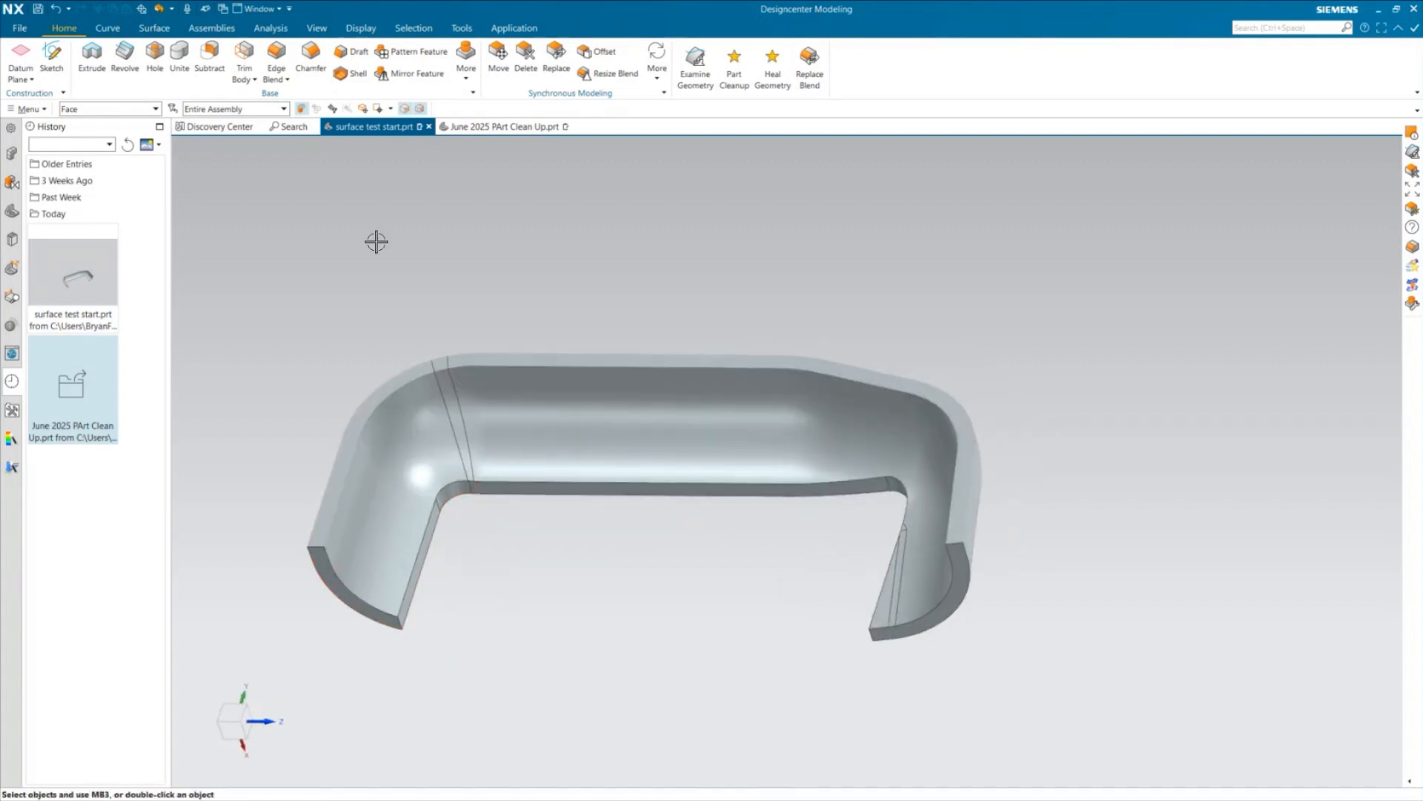
{"action": "middle_click_drag", "start_coordinate": [1051, 363], "coordinate": [1107, 401]}
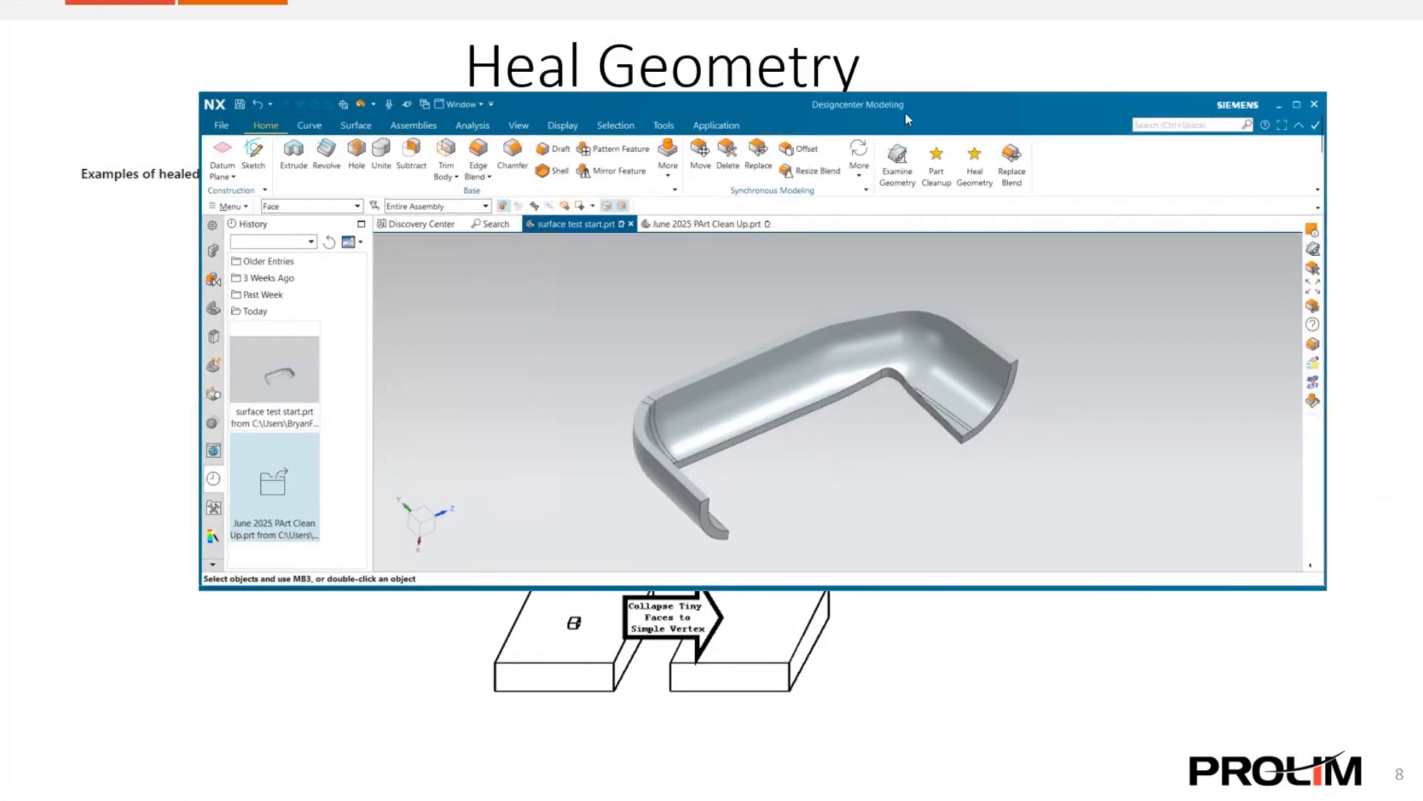
{"action": "left_click", "coordinate": [1295, 104]}
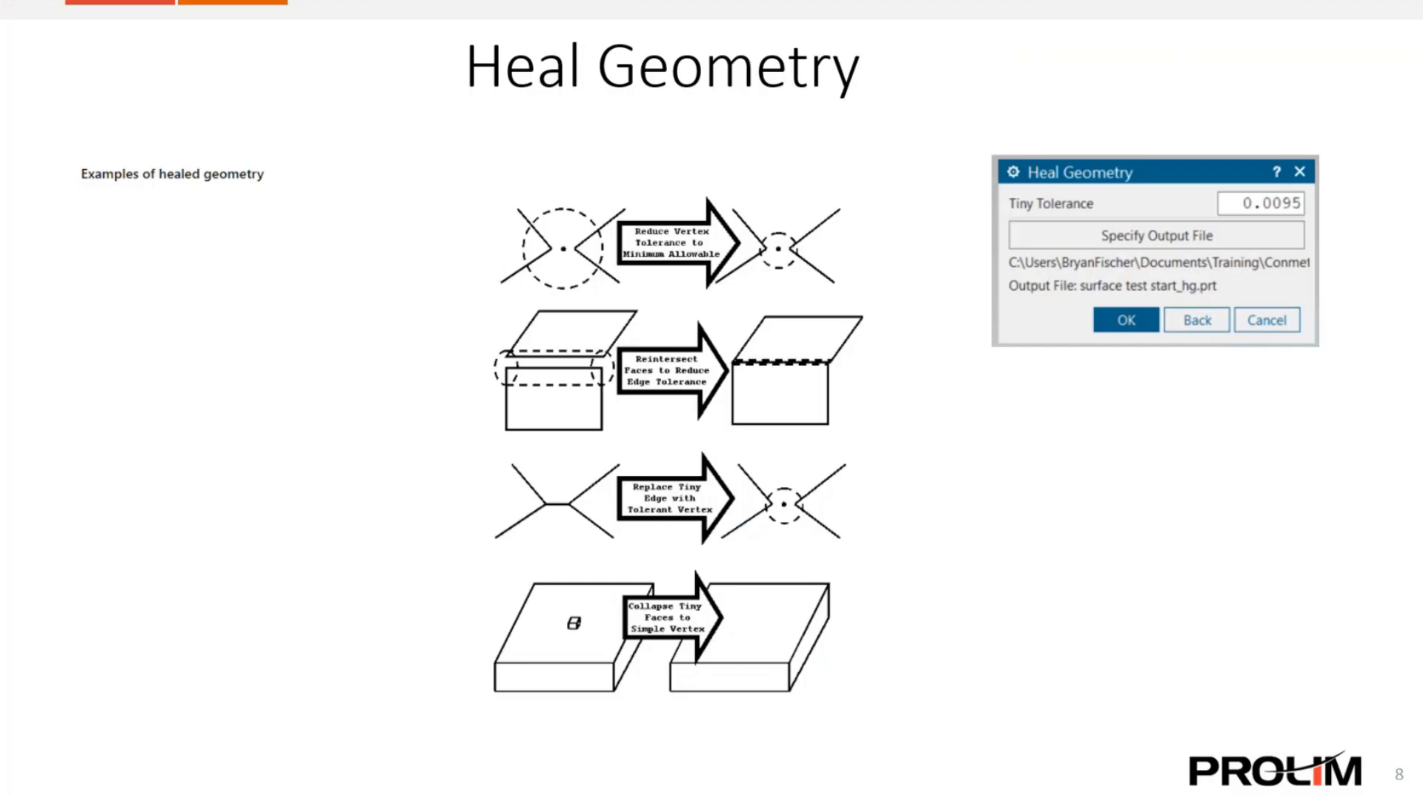
{"action": "key", "text": "Right"}
{"action": "key", "text": "Left"}
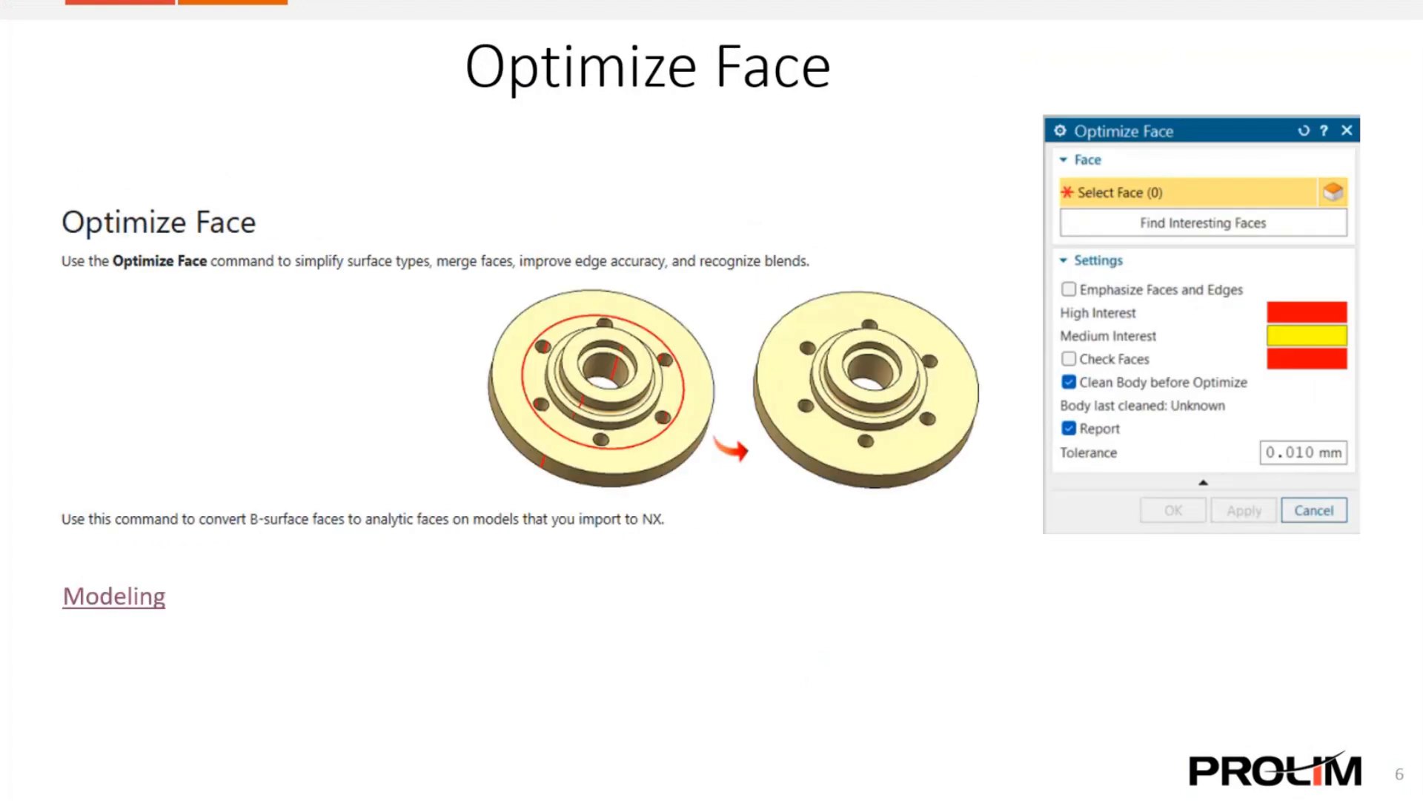
{"action": "key", "text": "Left"}
{"action": "key", "text": "Left"}
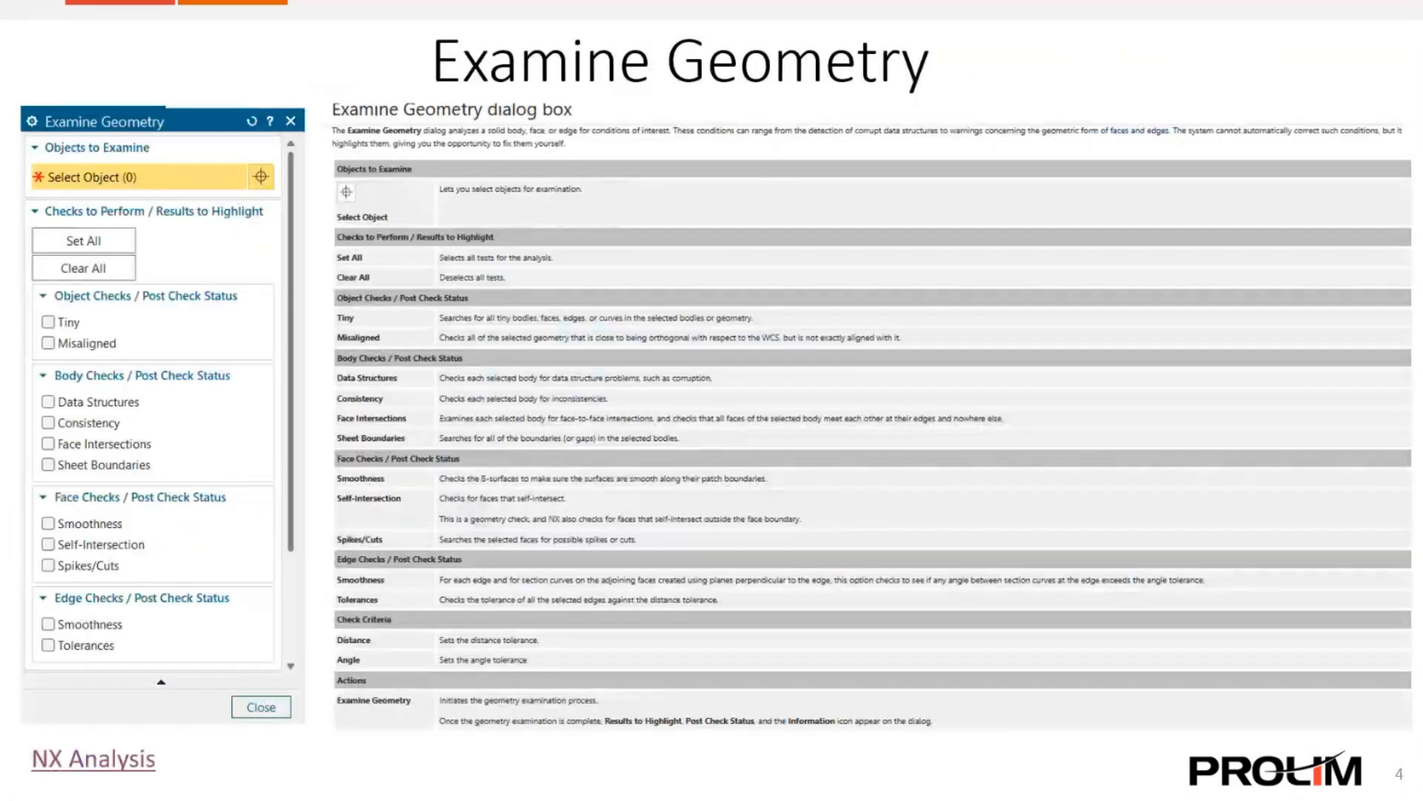
{"action": "key", "text": "Left"}
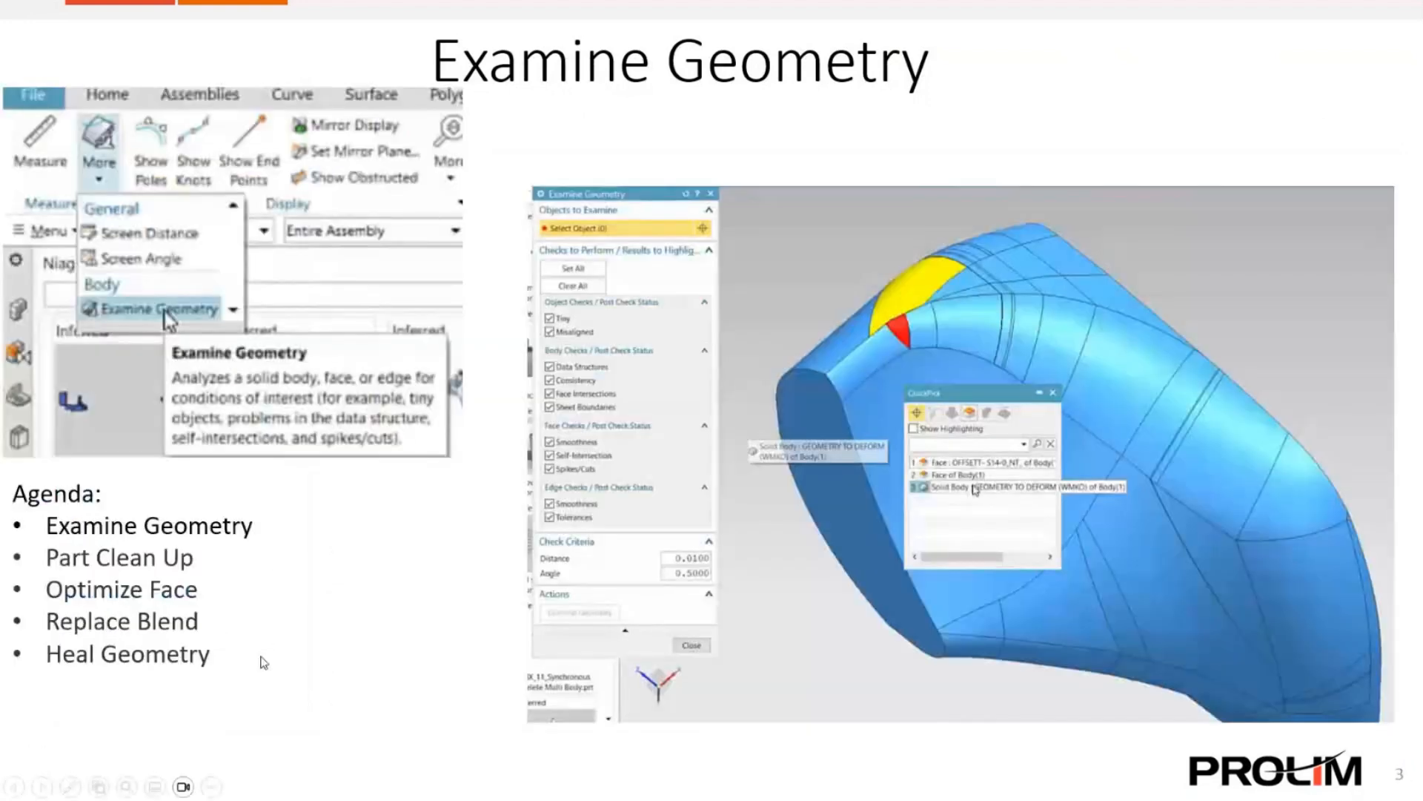